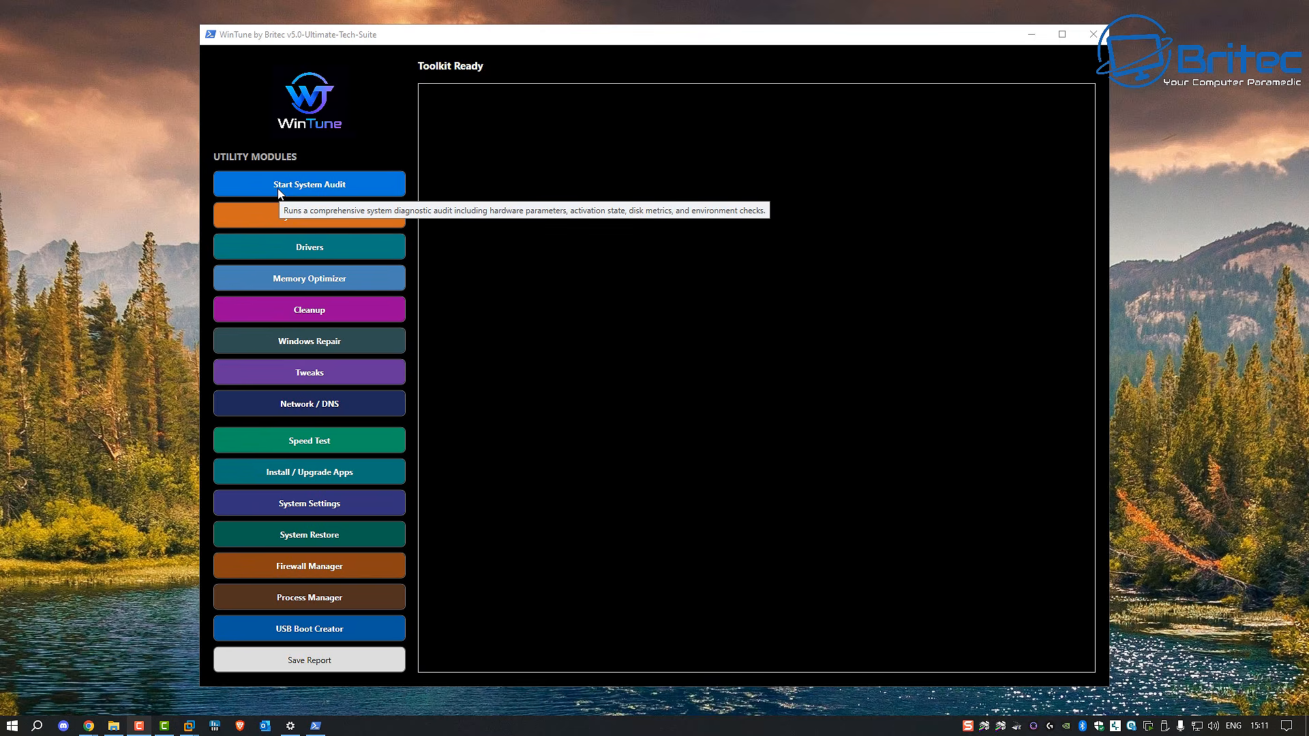
Step: Run a full system audit and examine the identity, licensing and pending updates results at the report's beginning
click(329, 185)
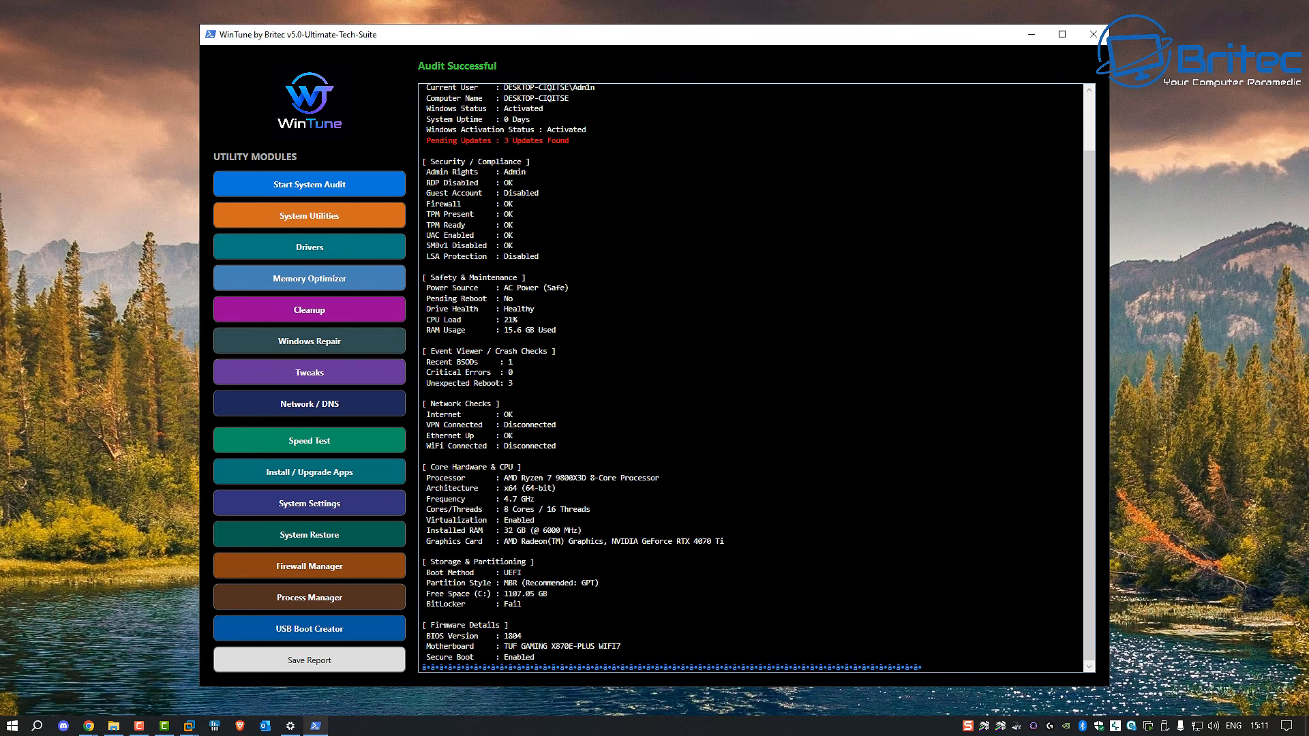
scroll(750, 378, up, 2)
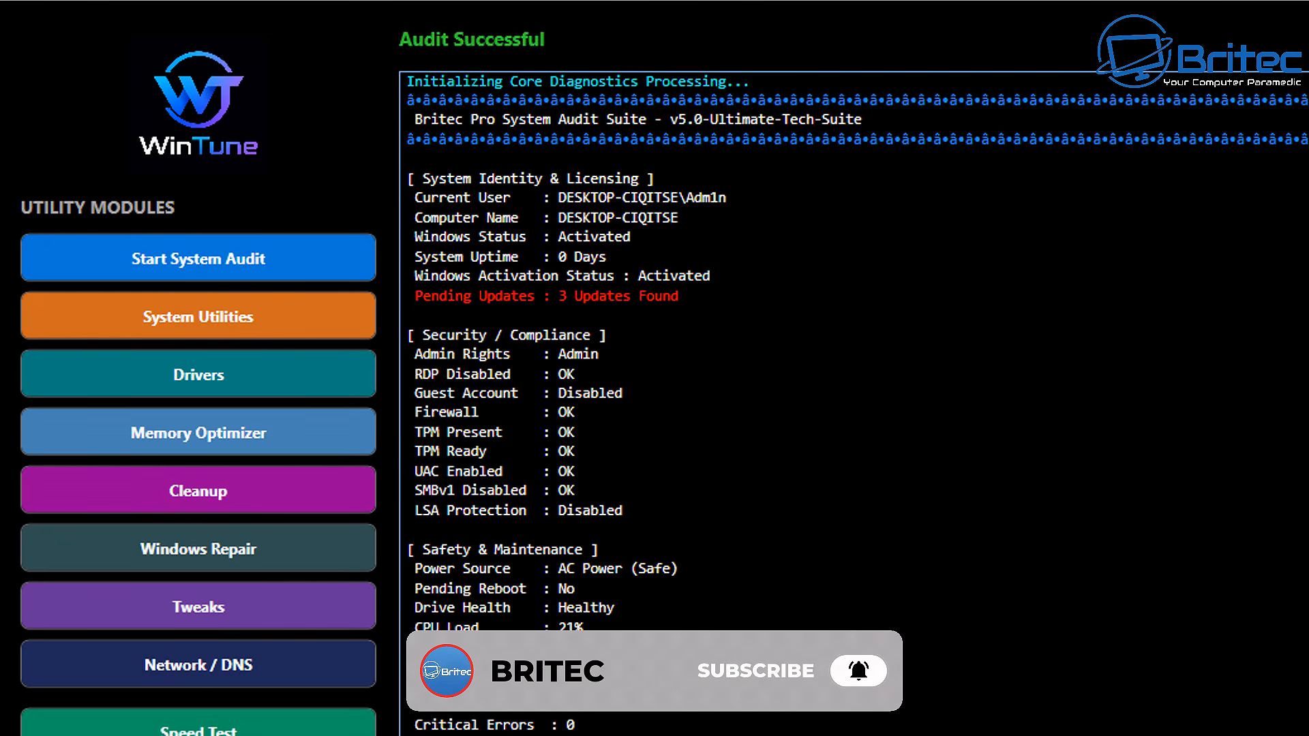
double_click(695, 199)
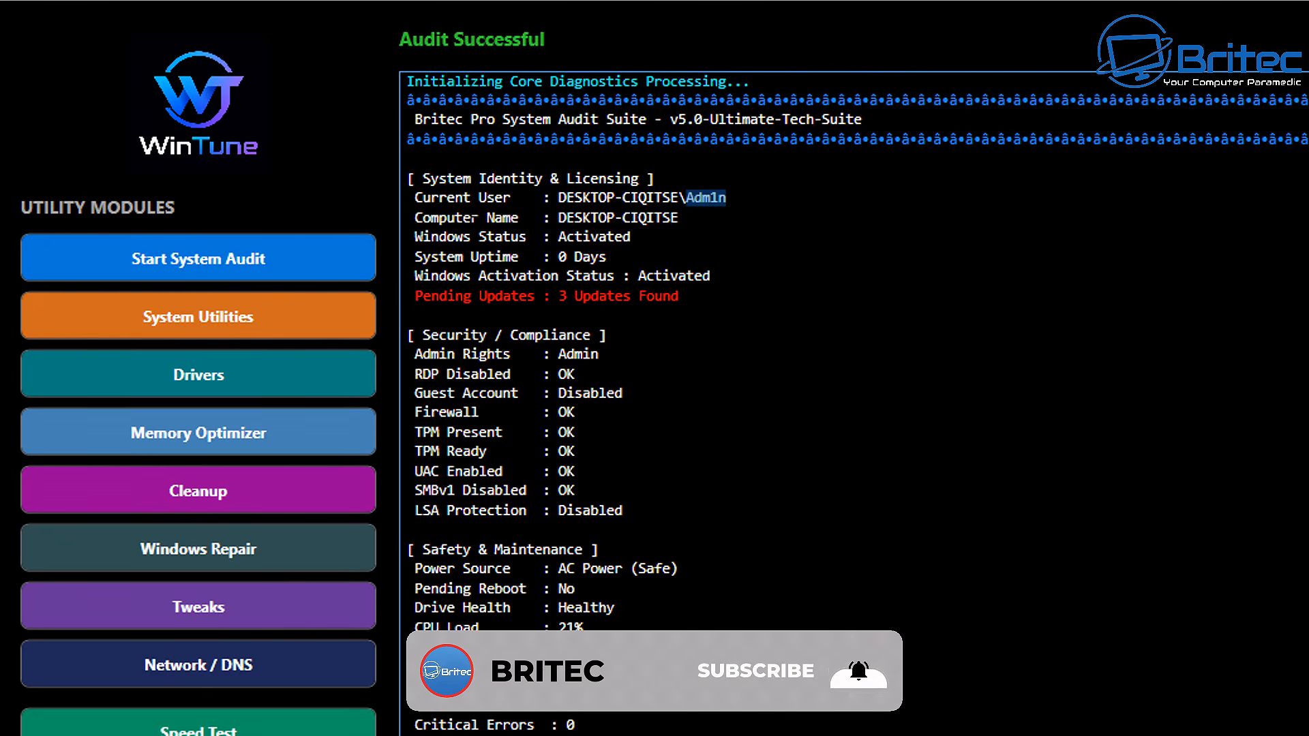
drag(678, 218, 558, 218)
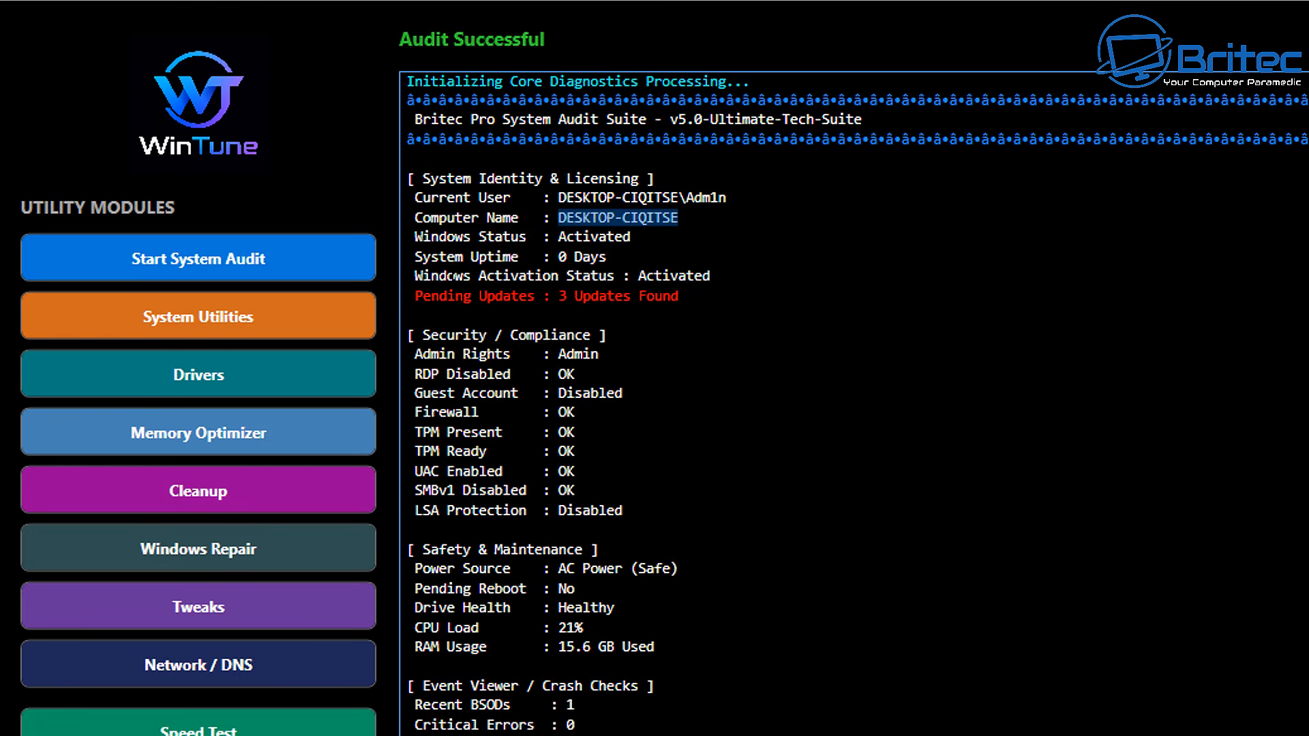
drag(607, 257, 558, 257)
click(560, 258)
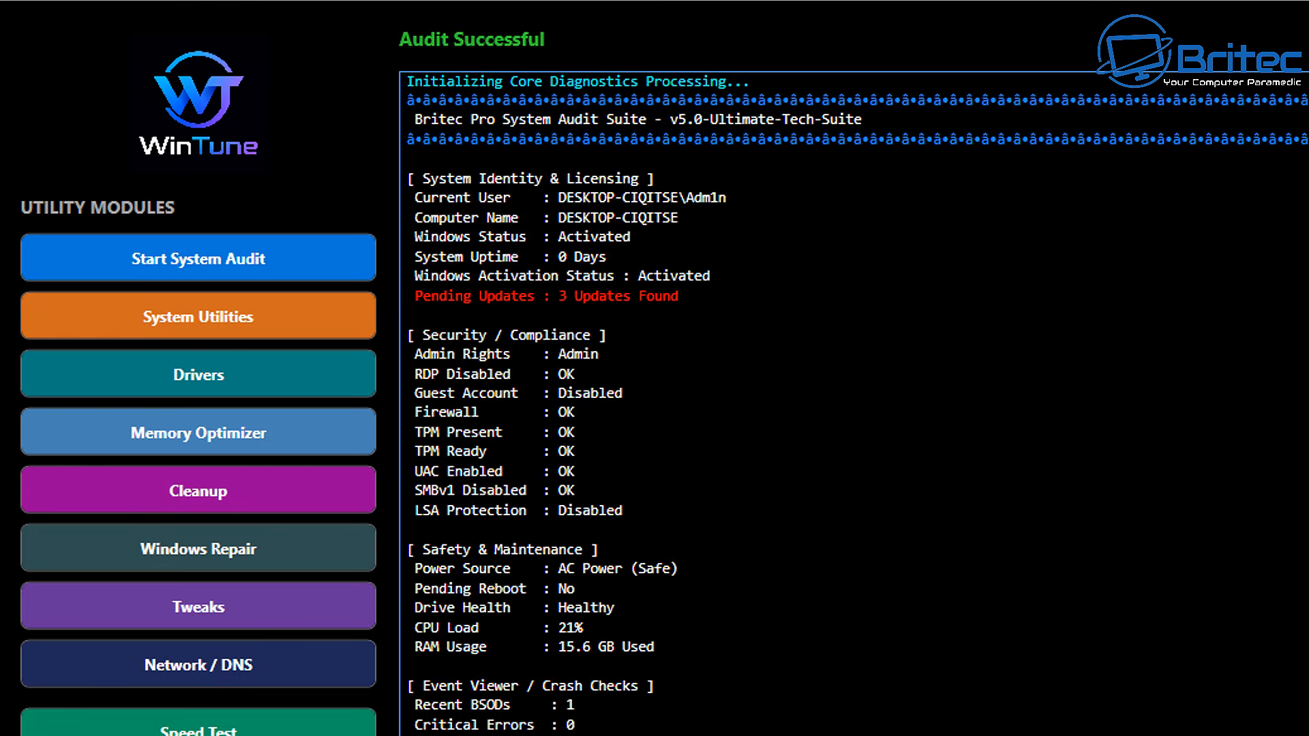
drag(679, 296, 559, 296)
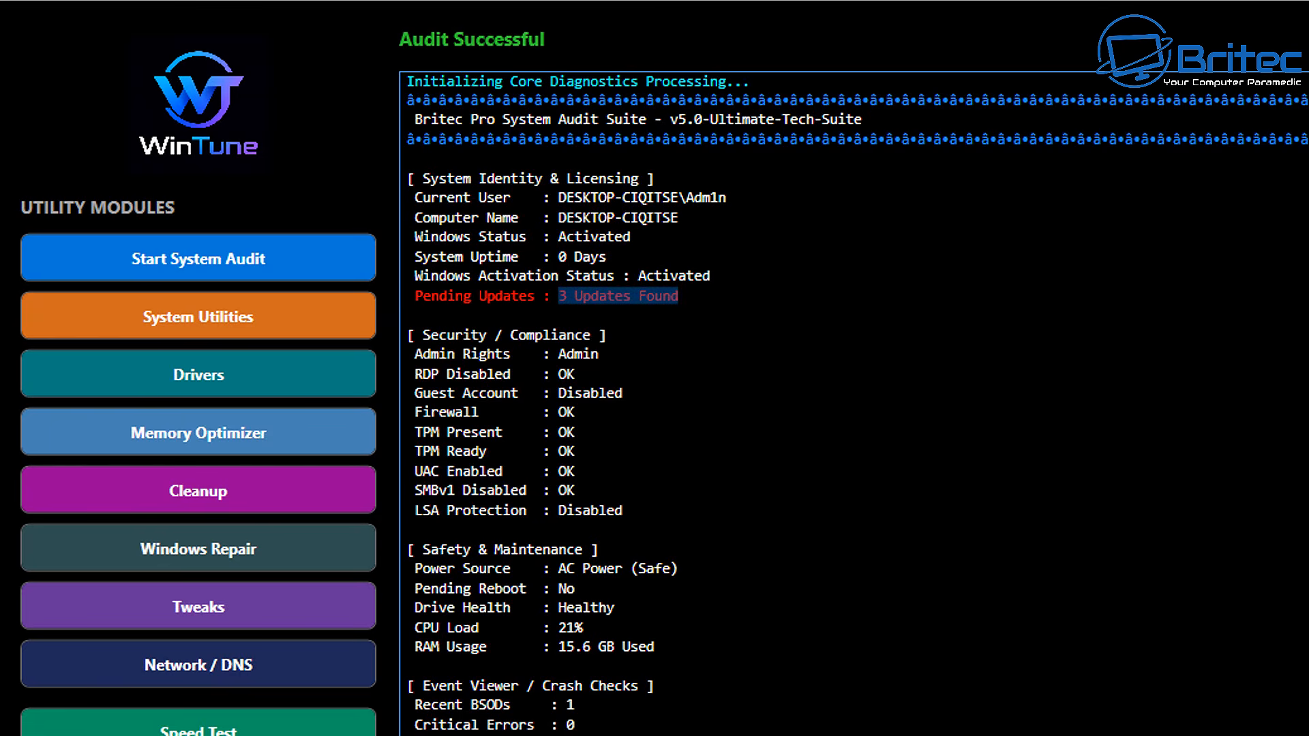
click(560, 297)
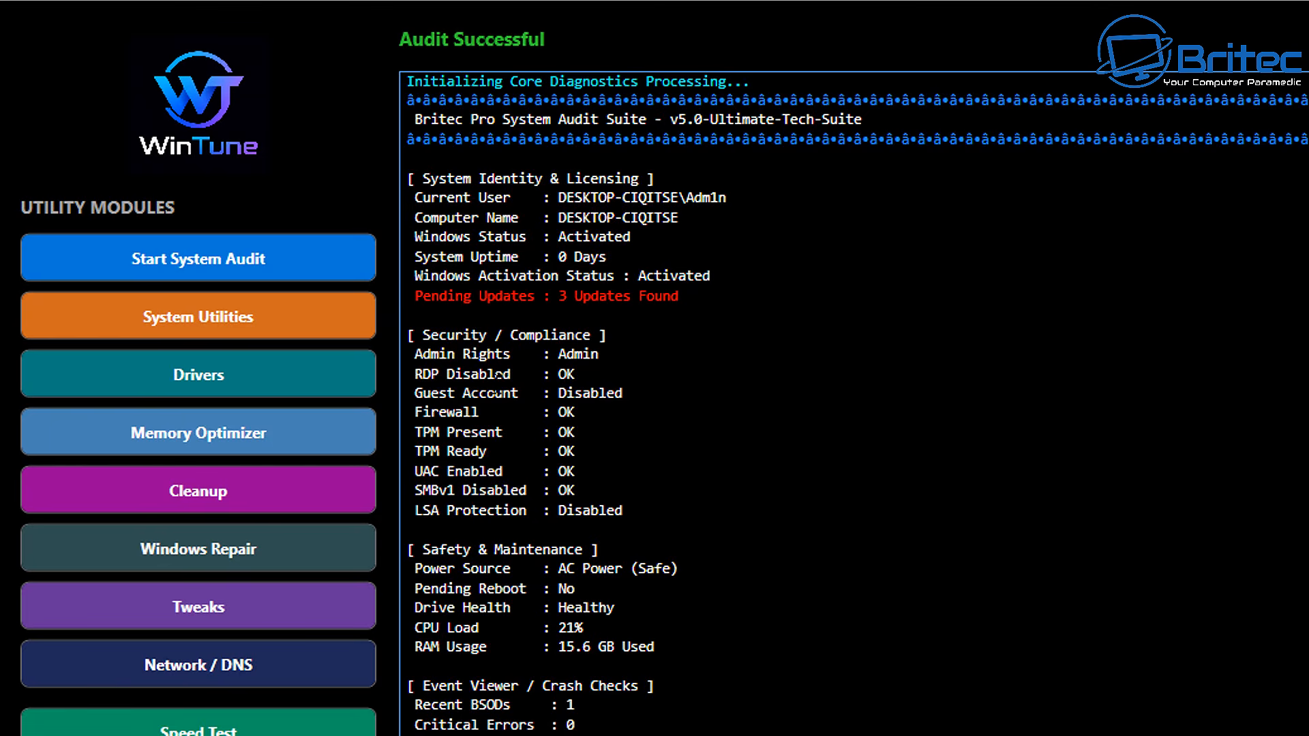
Step: Examine the audit report's security compliance, drive health, crash check and network check results
drag(573, 373, 544, 374)
double_click(589, 393)
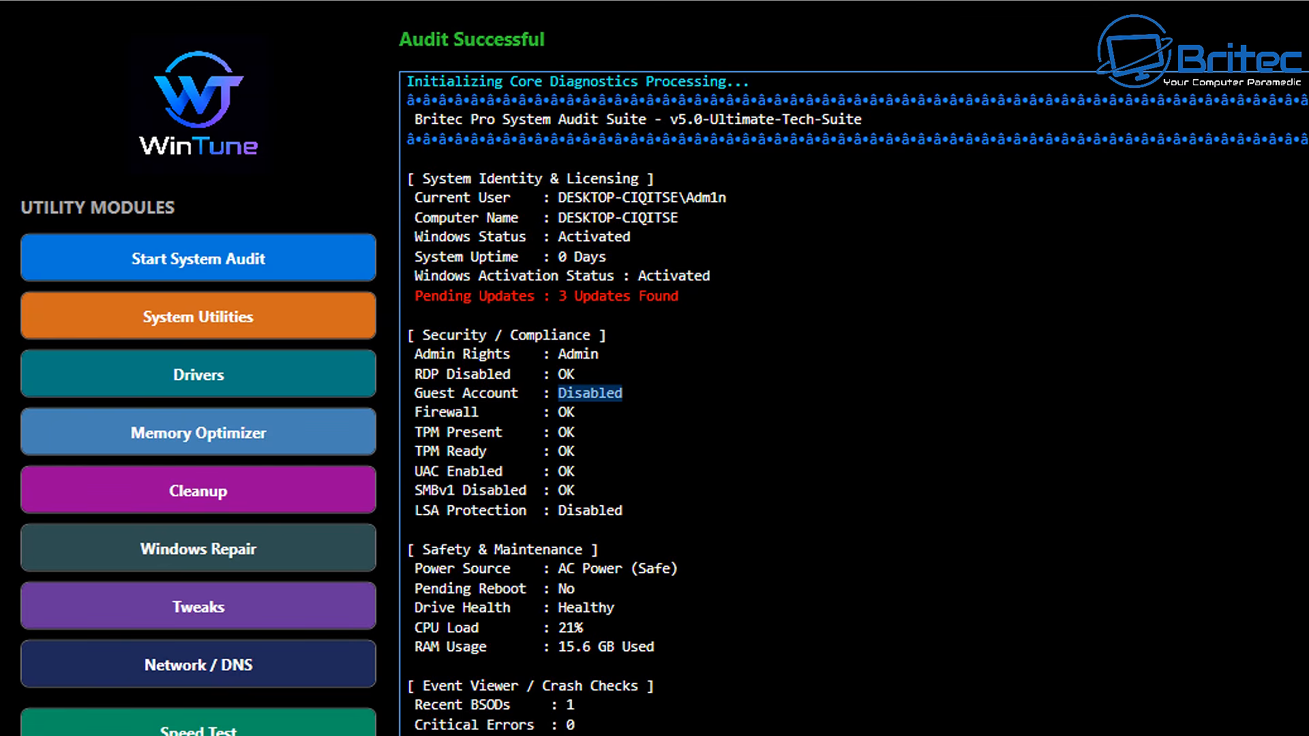
drag(615, 608, 545, 610)
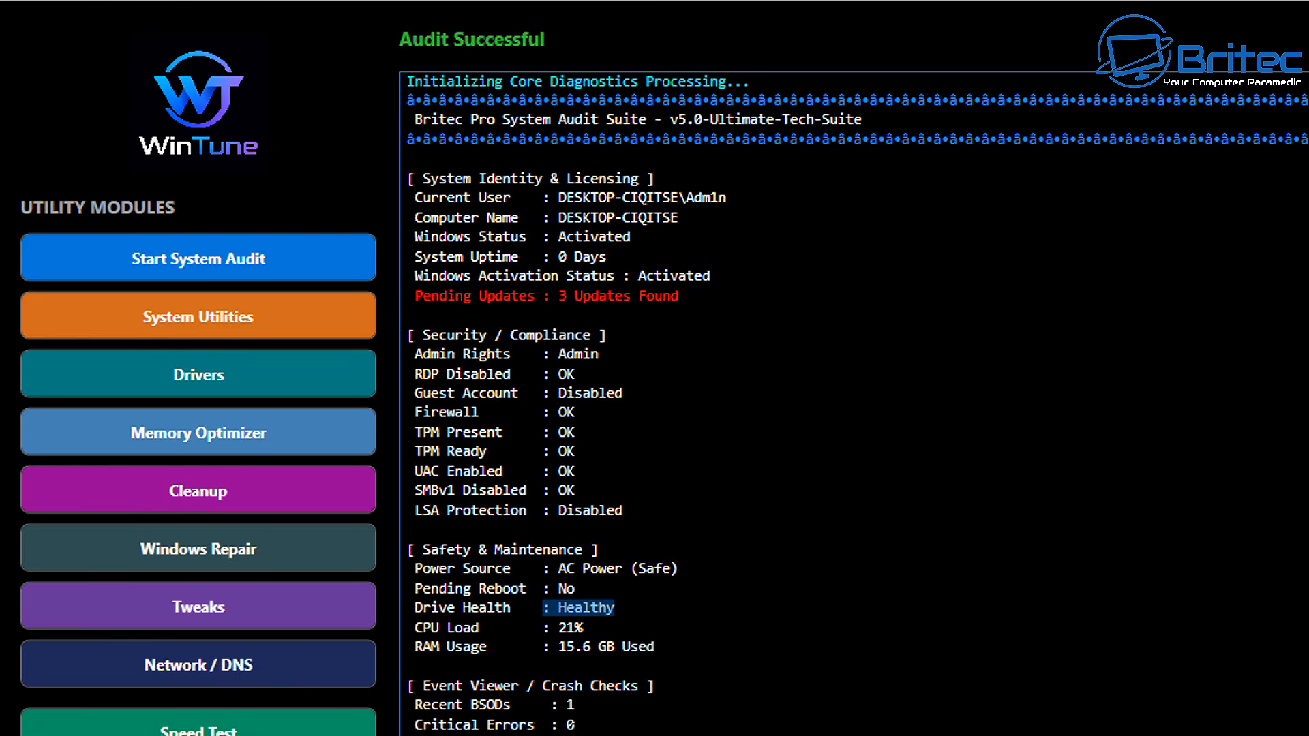
scroll(654, 368, down, 6)
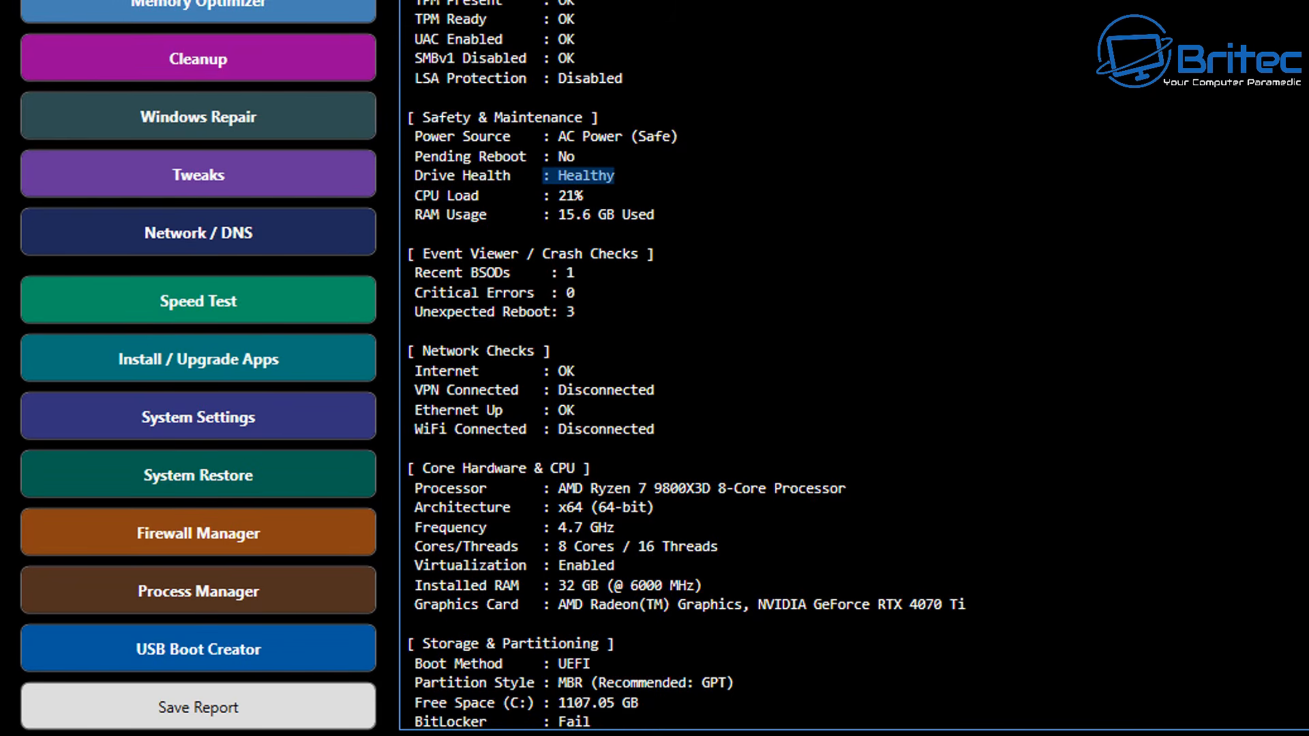
drag(576, 312, 567, 312)
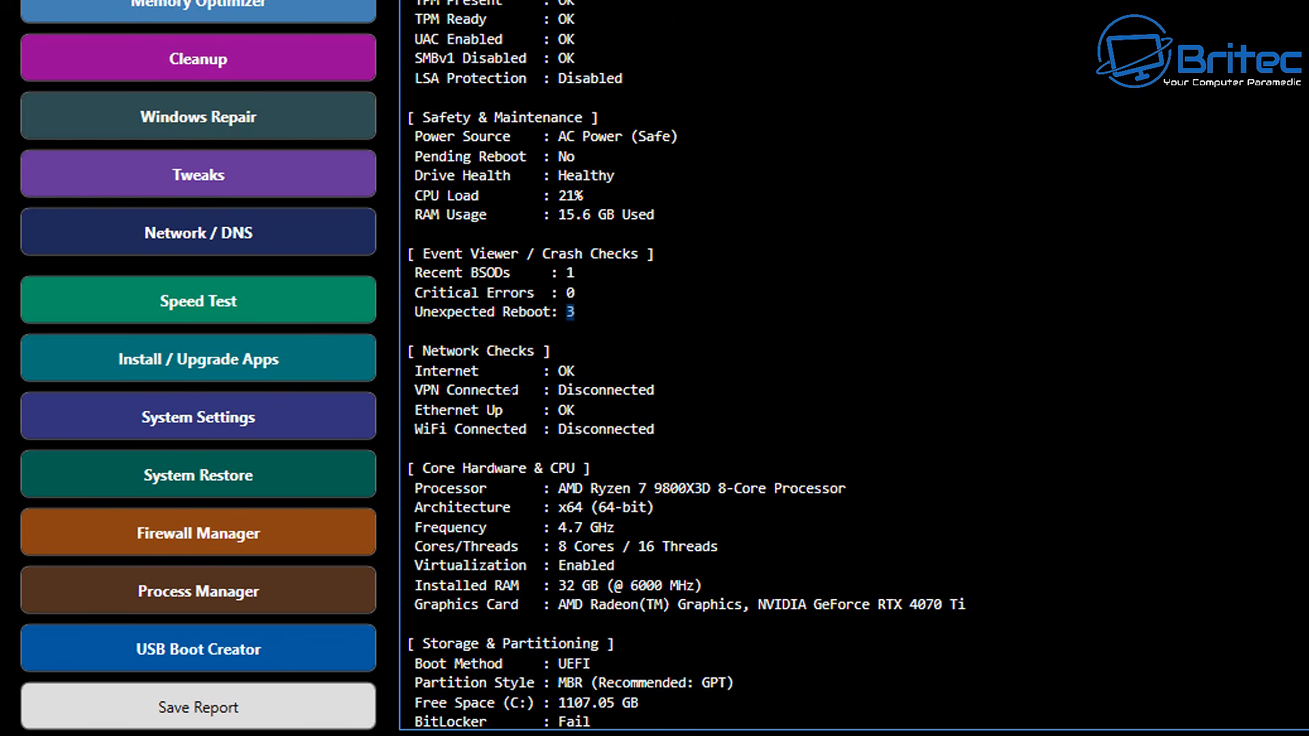
drag(559, 390, 544, 390)
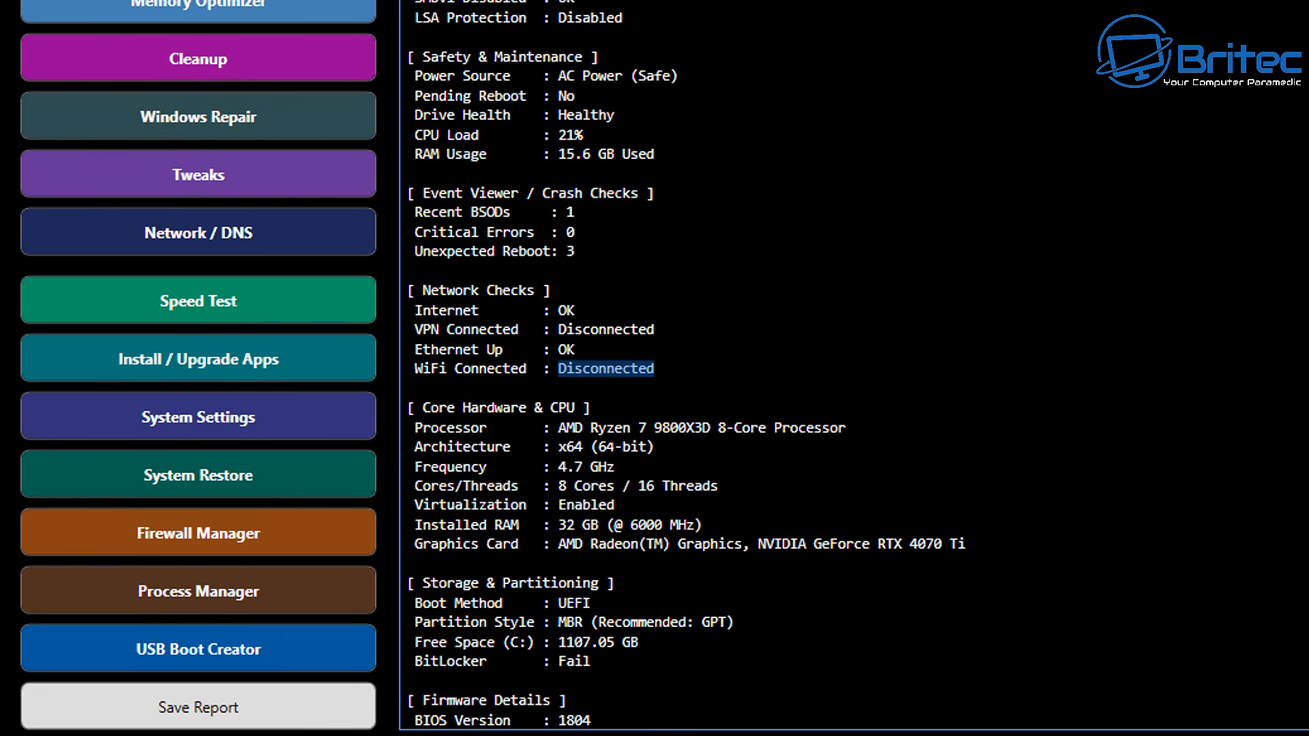
scroll(852, 368, down, 1)
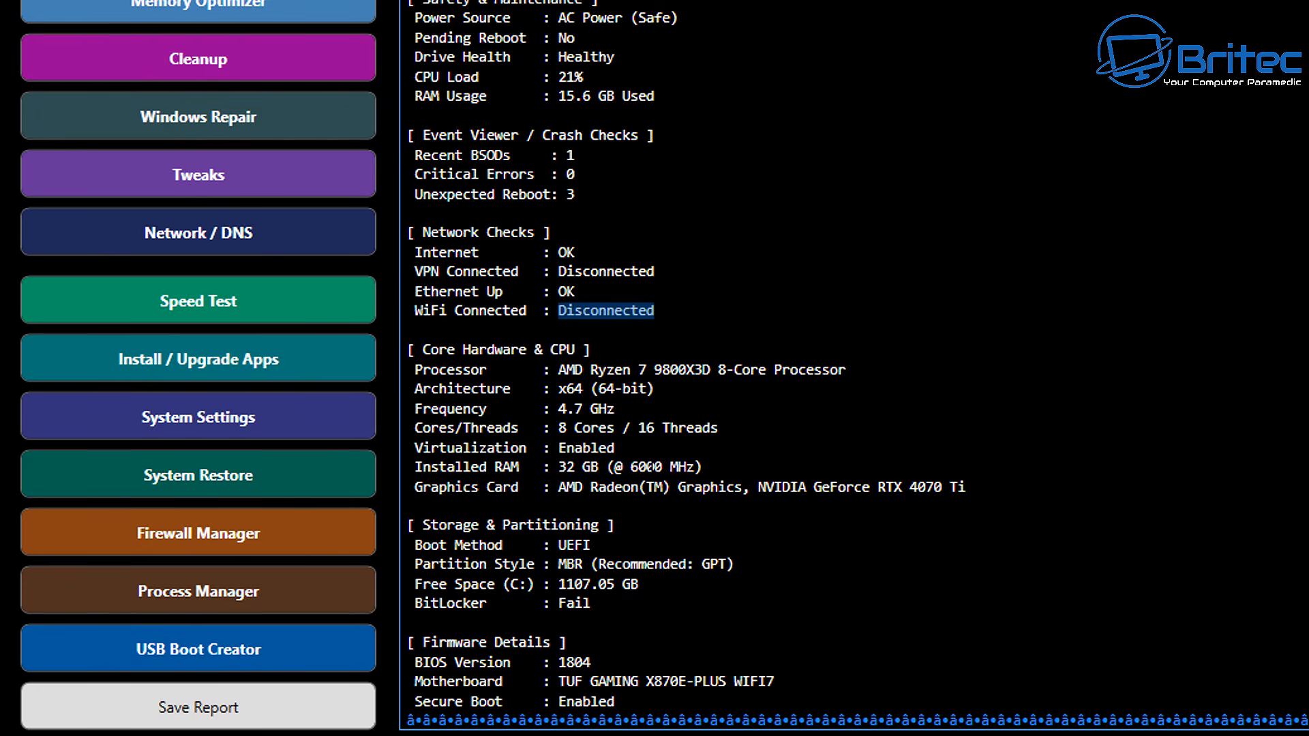
Step: Examine the audit report's virtualization, RAM speed, partition style, free space, BitLocker and firmware details
drag(616, 448, 544, 448)
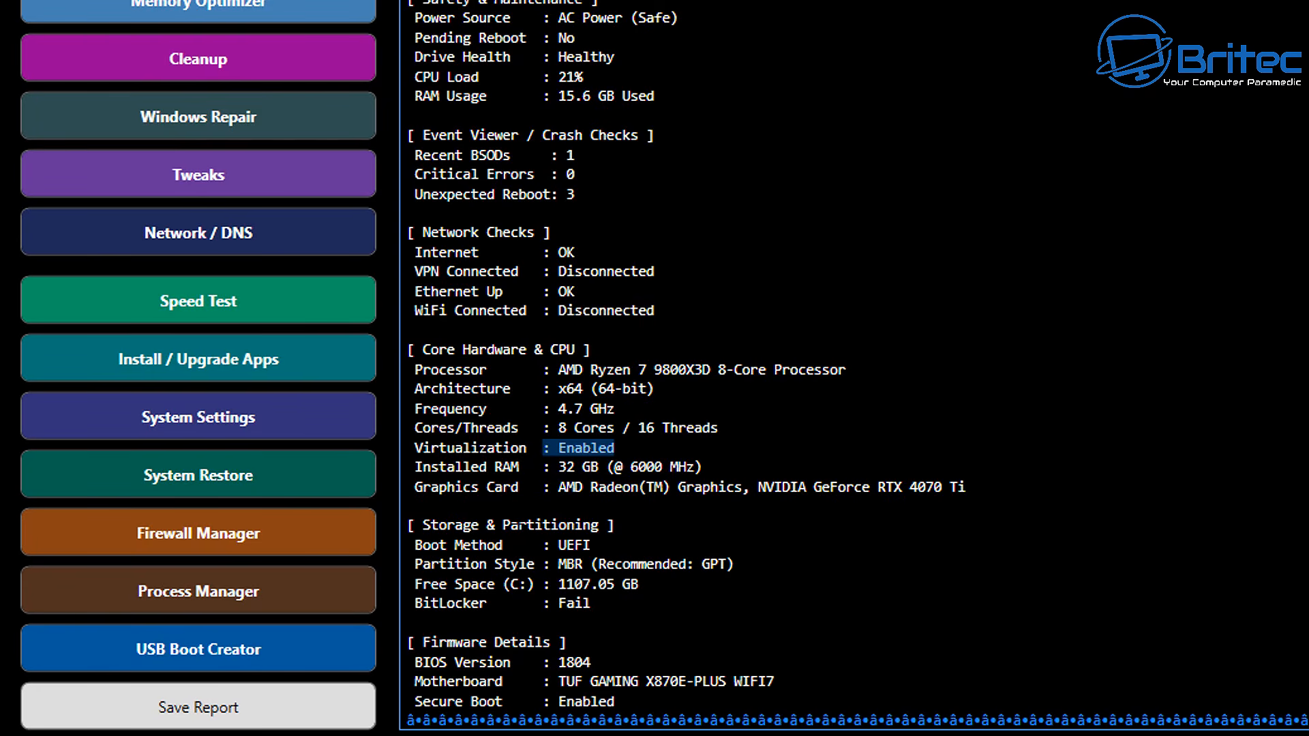
click(621, 467)
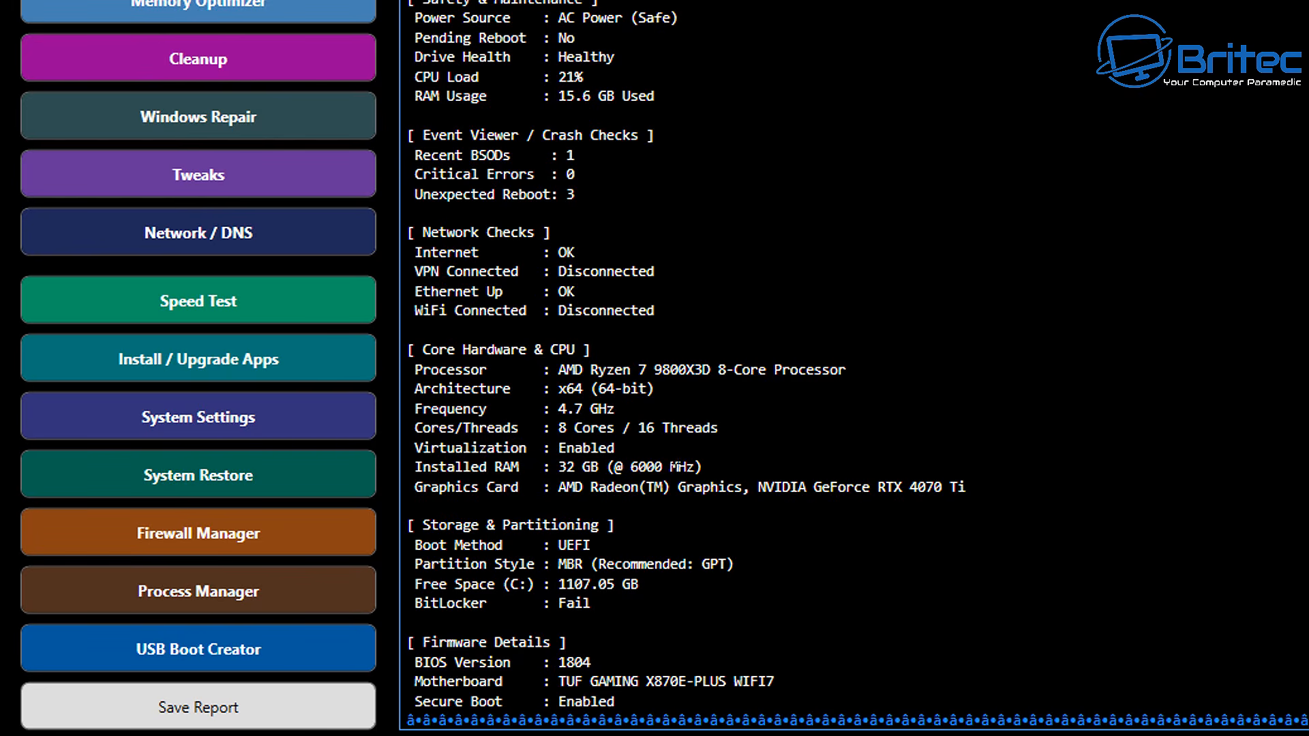
drag(702, 468, 606, 468)
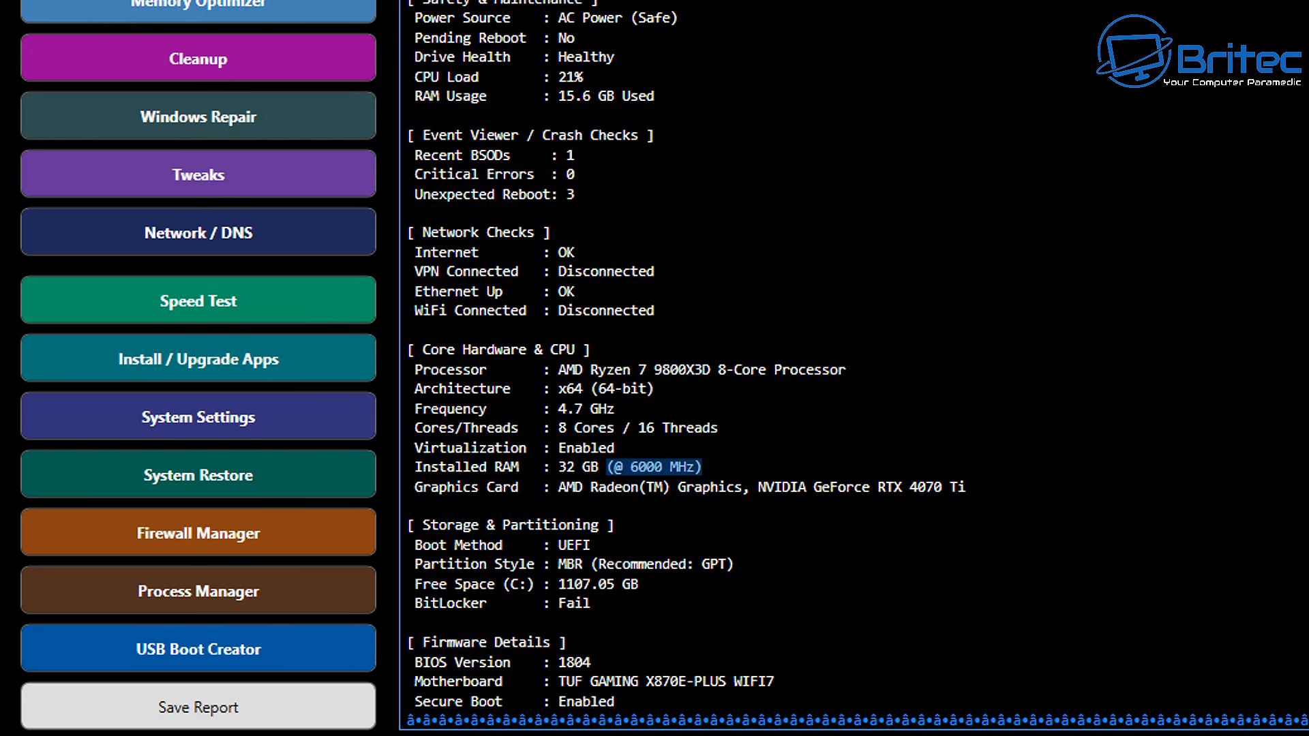
drag(733, 564, 590, 565)
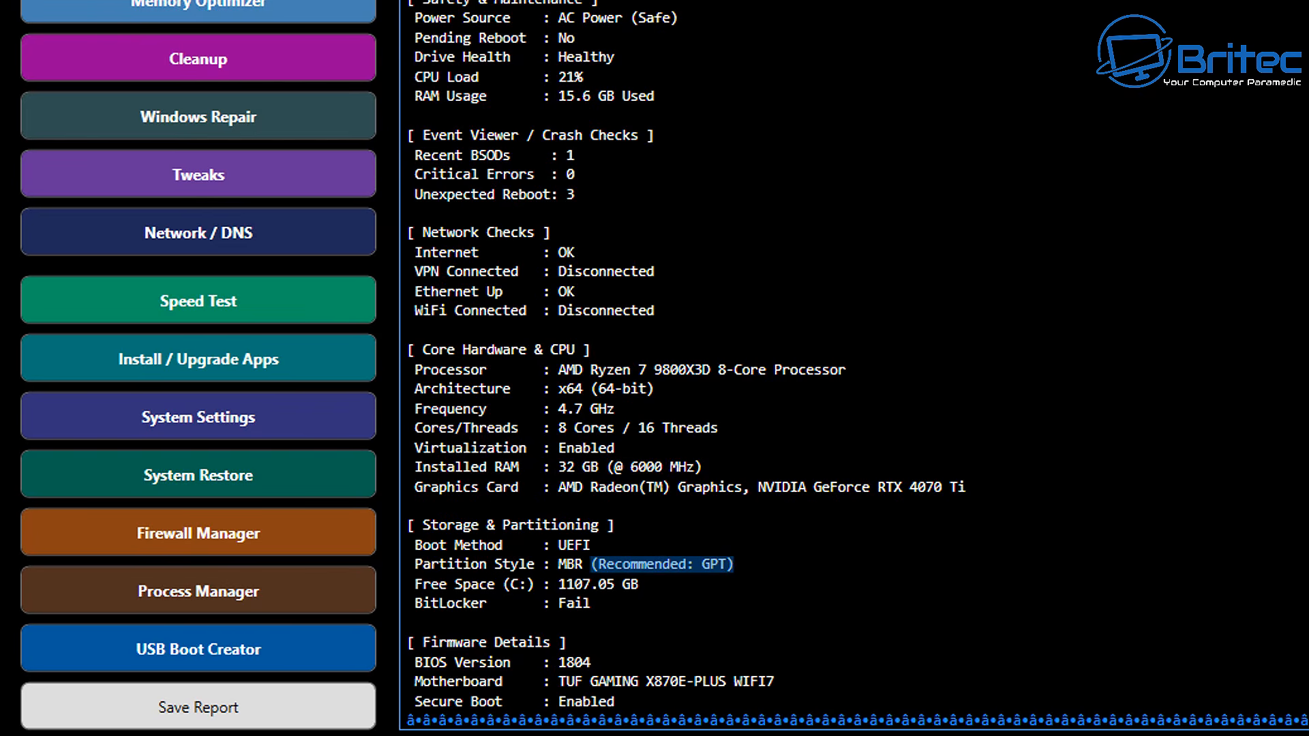
drag(638, 584, 559, 586)
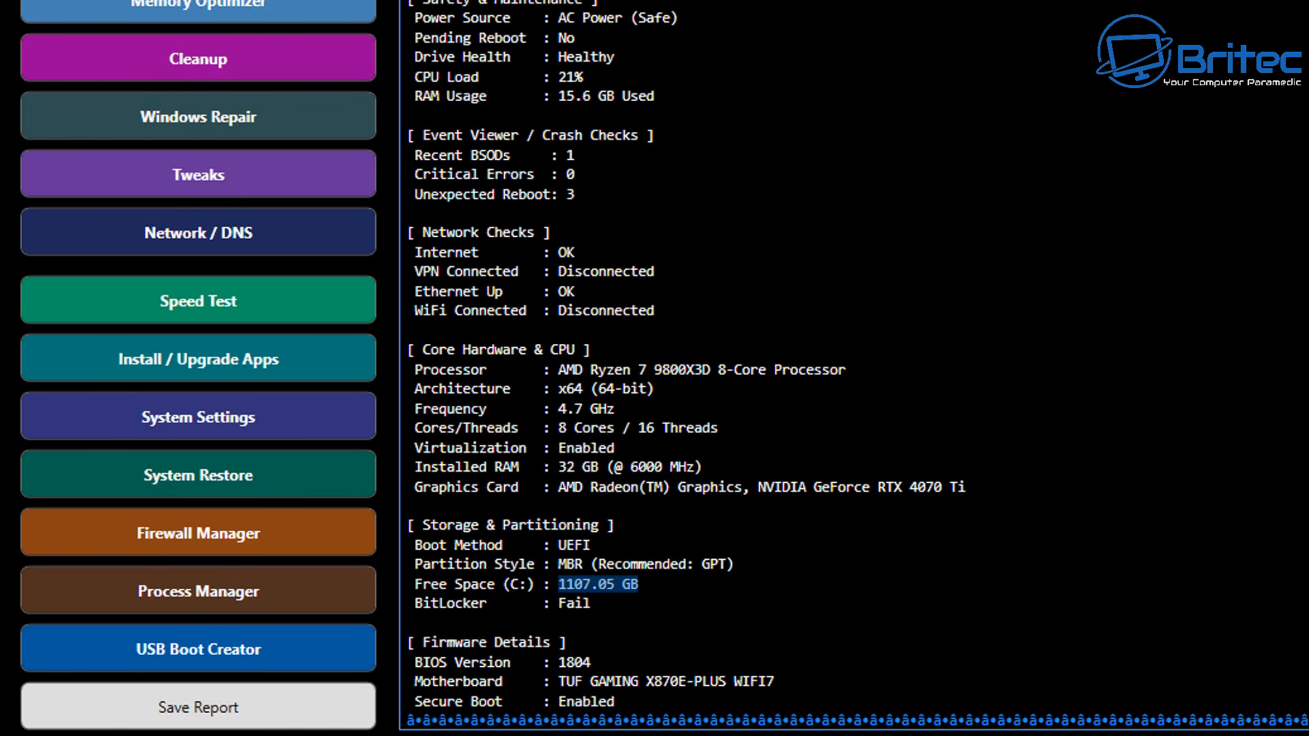
drag(591, 603, 558, 604)
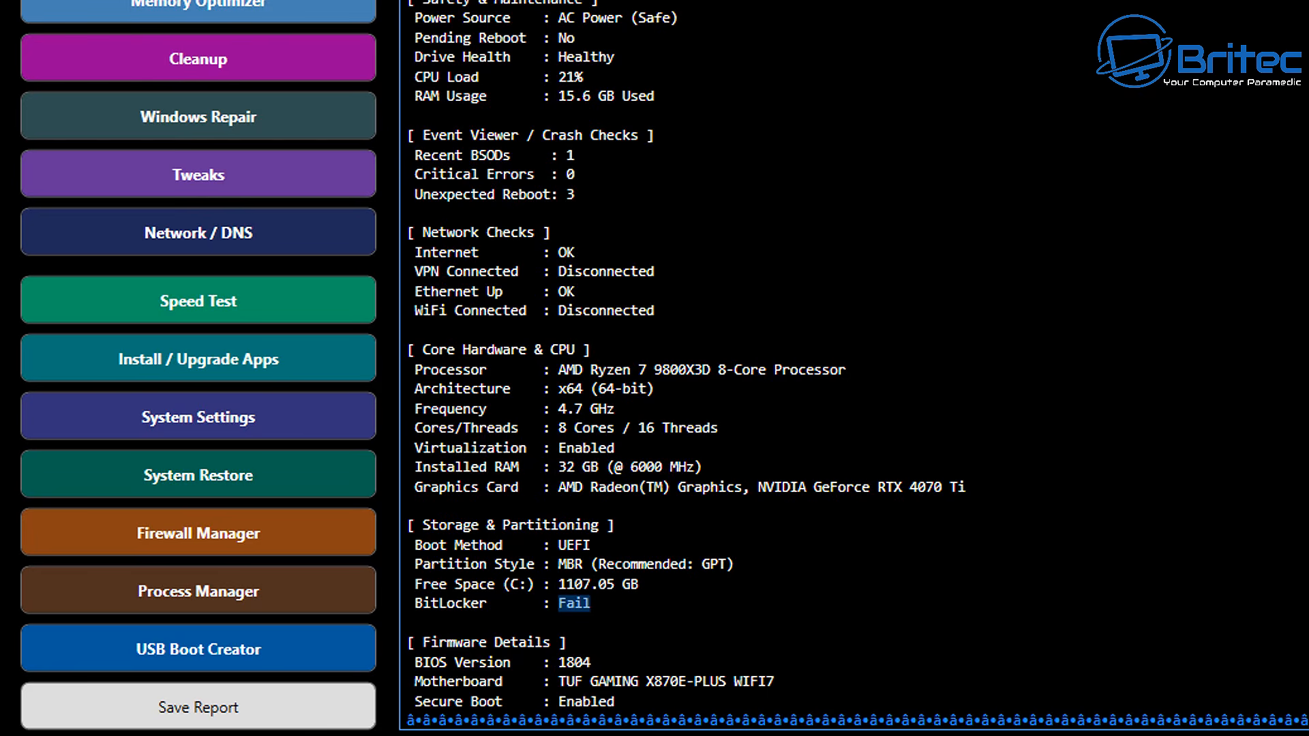
click(504, 625)
drag(774, 682, 470, 702)
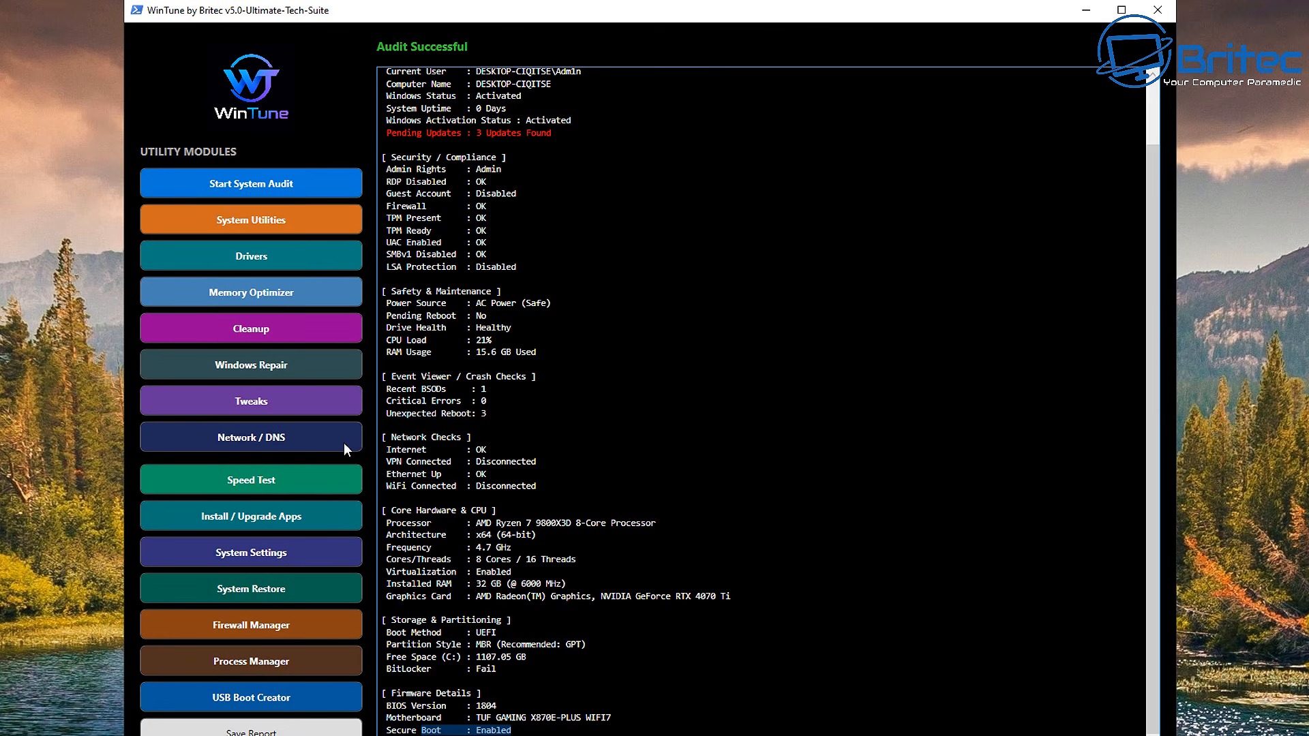
Step: Expand the System Utilities module, and open the Windows Optimize Drives tool from the properties of Local Disk (C:)
click(252, 219)
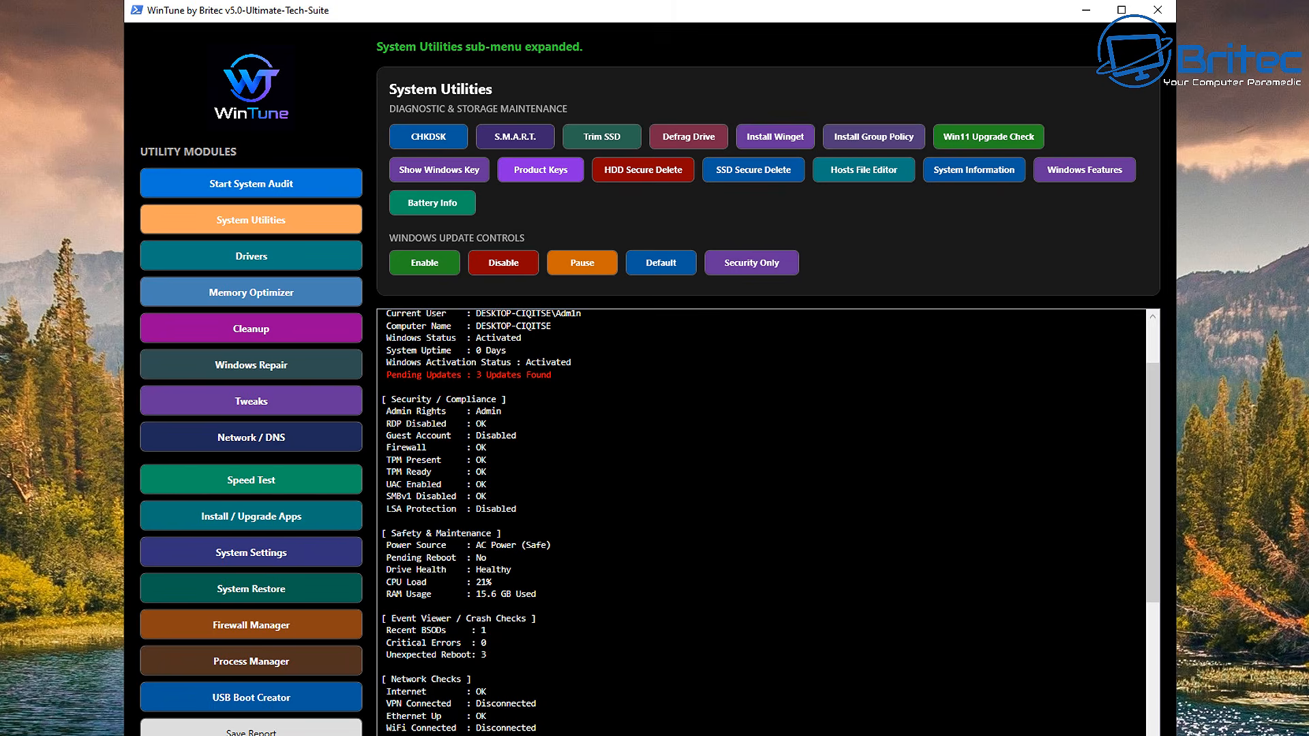
right_click(22, 735)
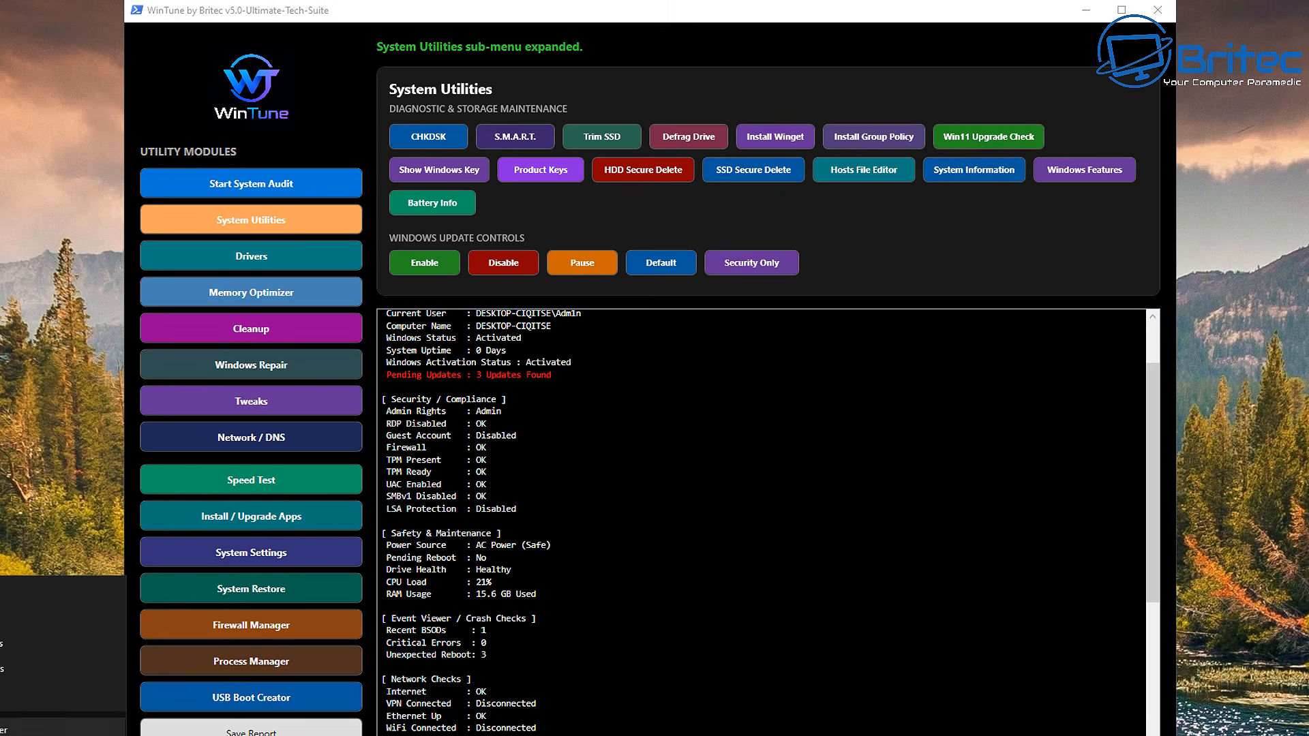
click(14, 727)
right_click(489, 311)
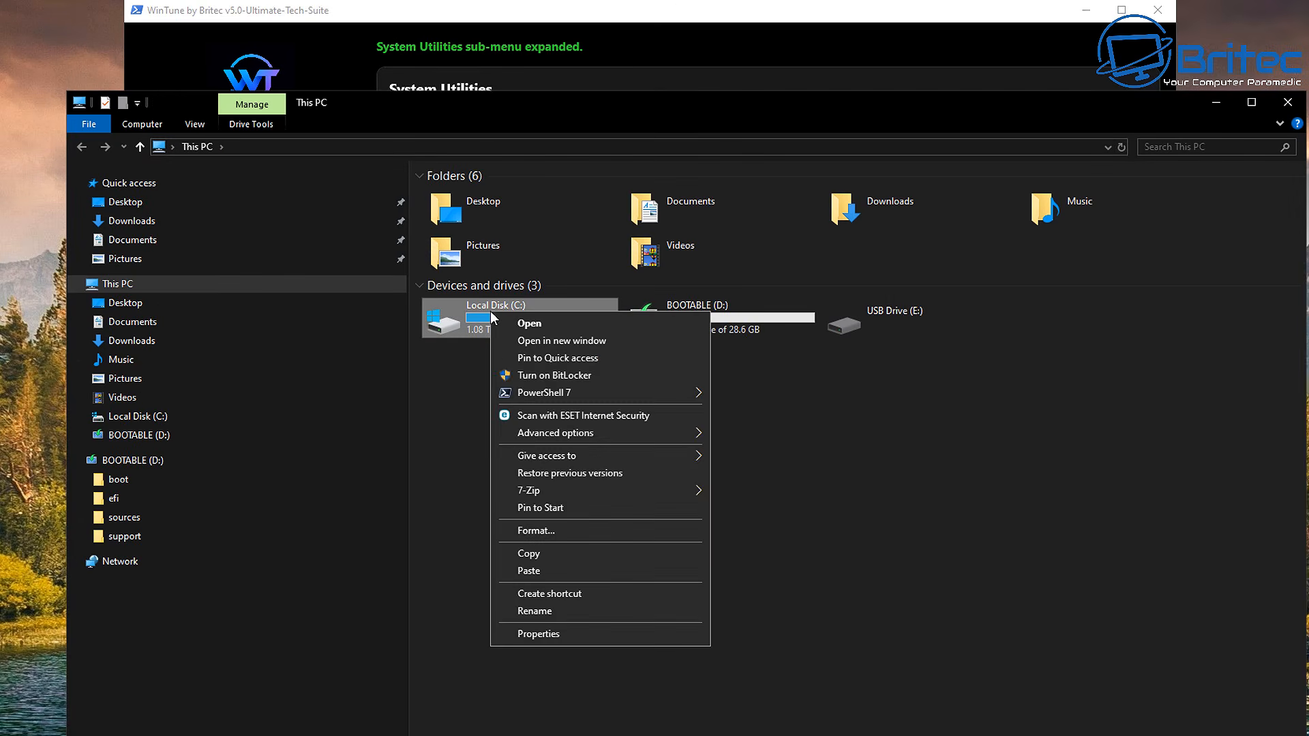
click(546, 632)
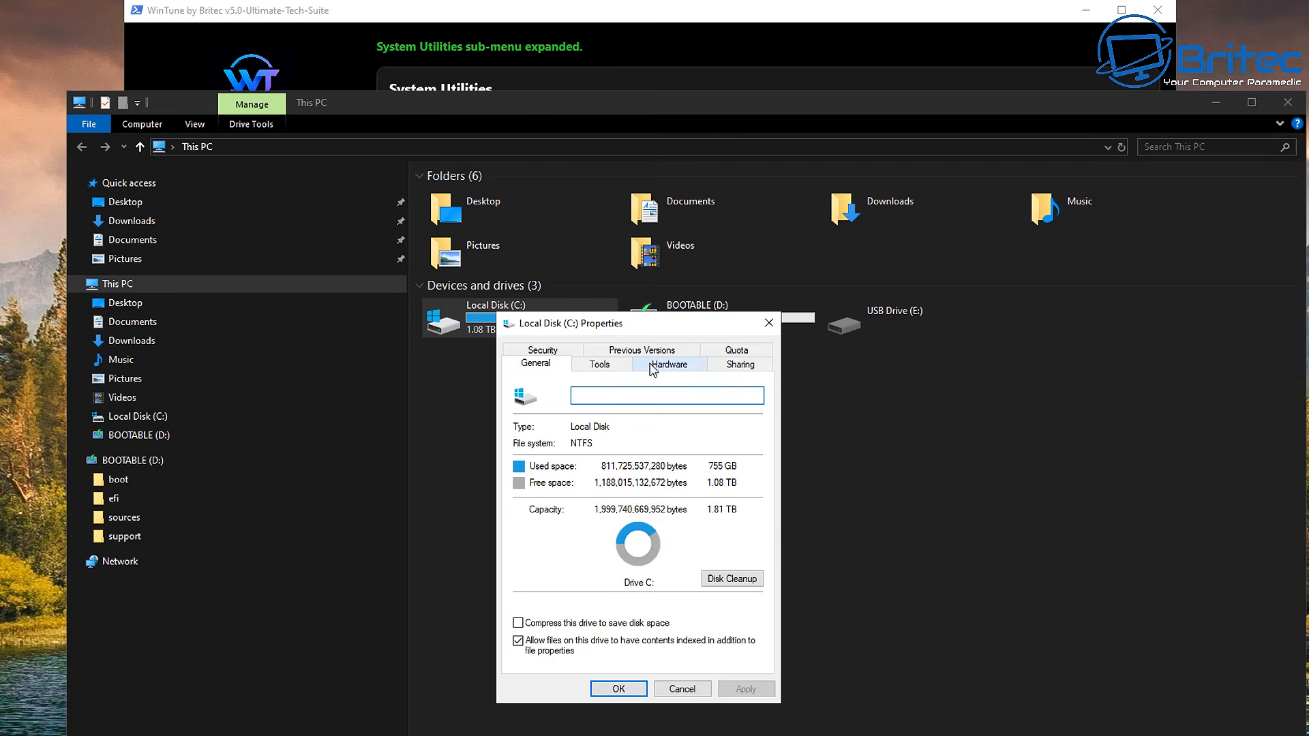
click(599, 364)
click(691, 514)
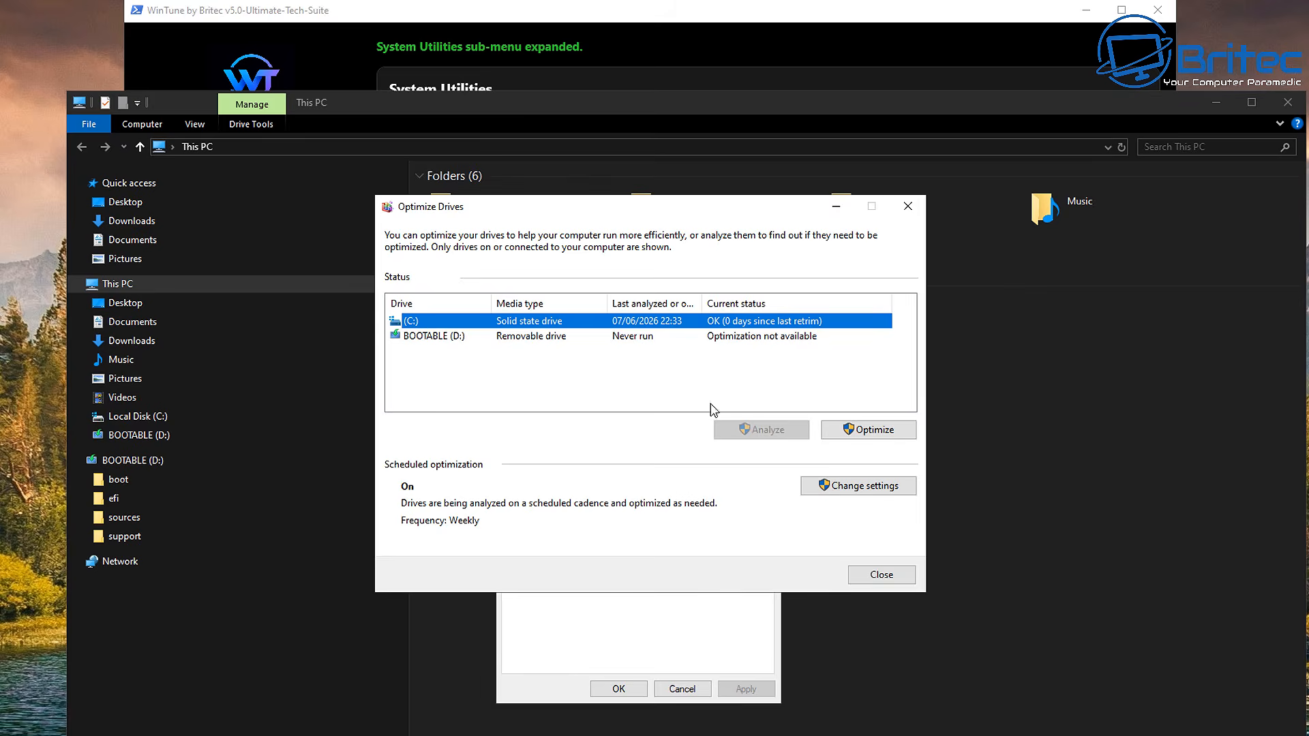
Step: Minimize File Explorer, move the Optimize Drives and drive properties windows aside, and return to WinTune
click(1216, 102)
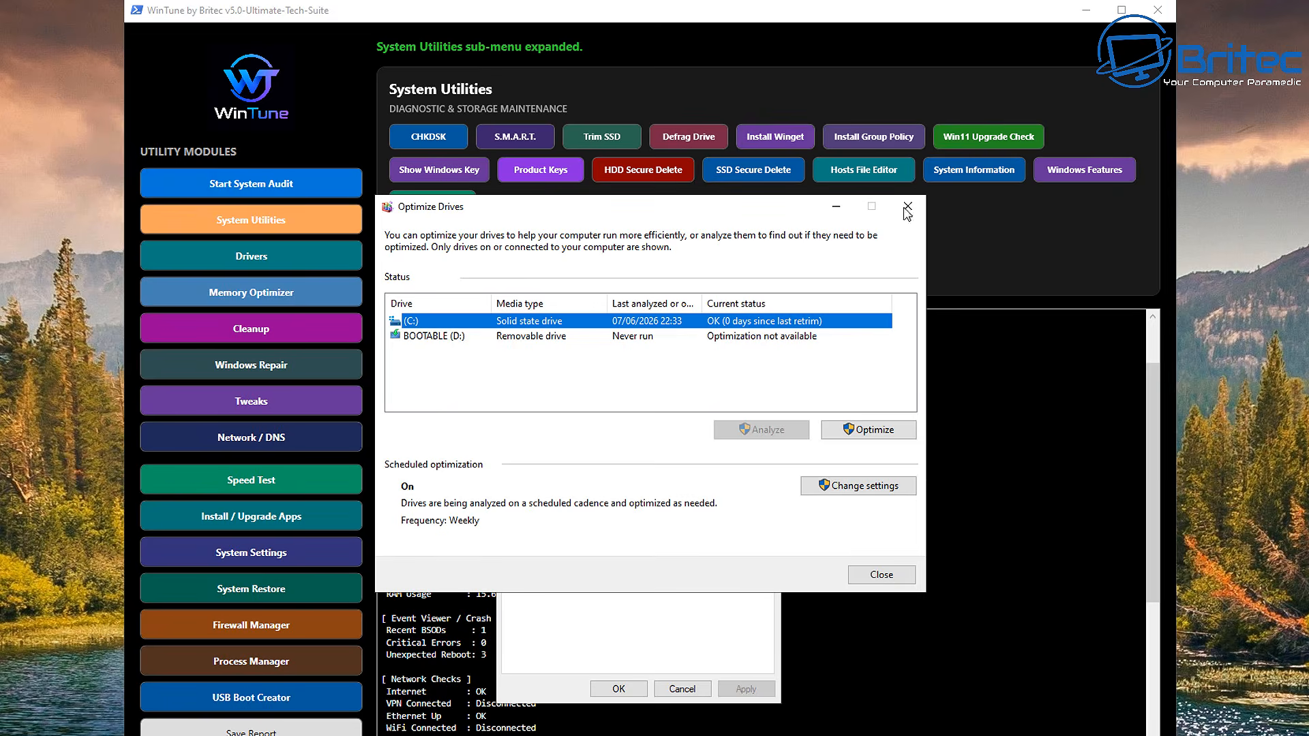
drag(712, 205, 178, 171)
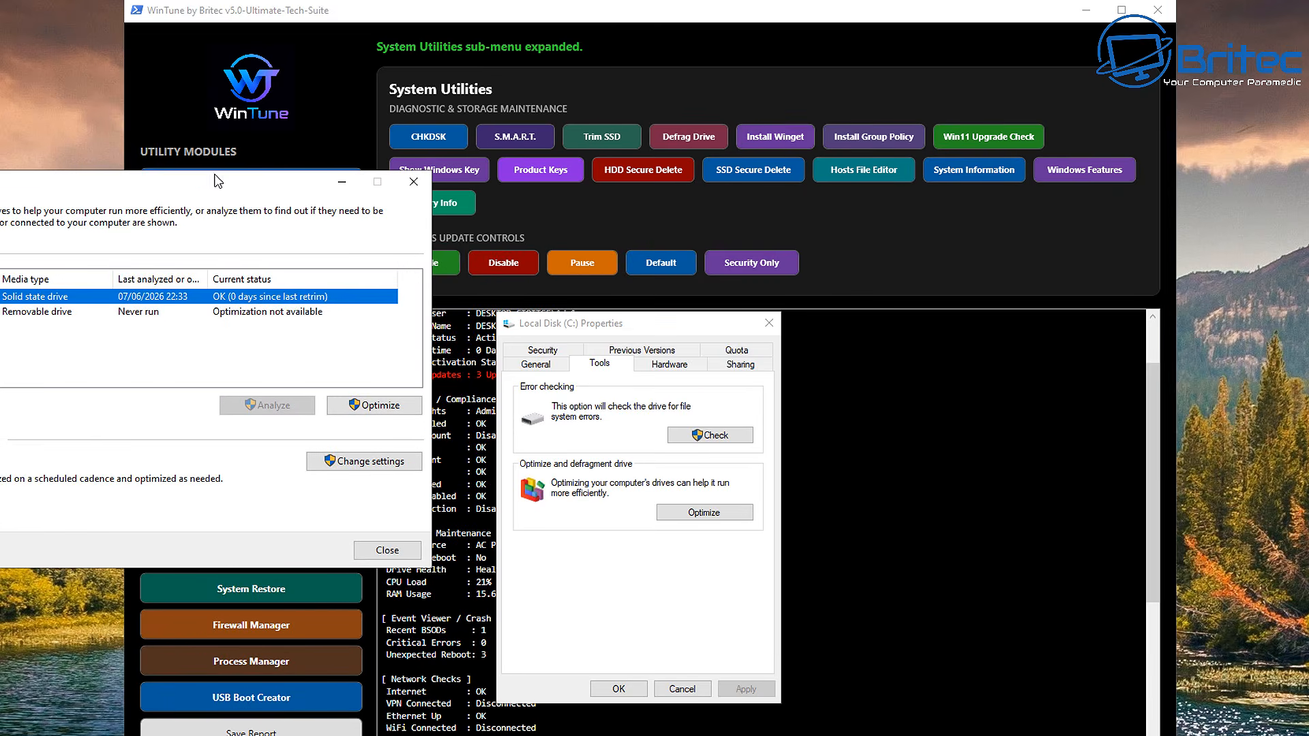
drag(704, 323, 571, 538)
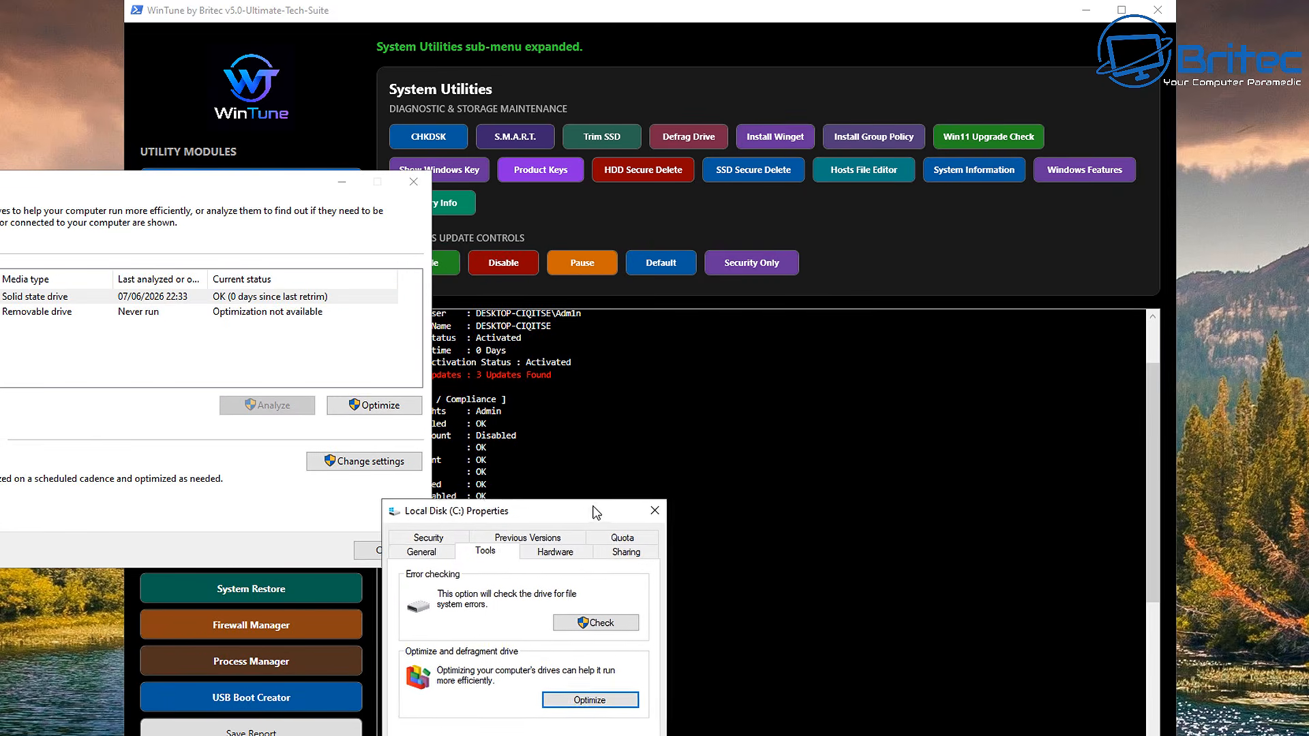
click(612, 10)
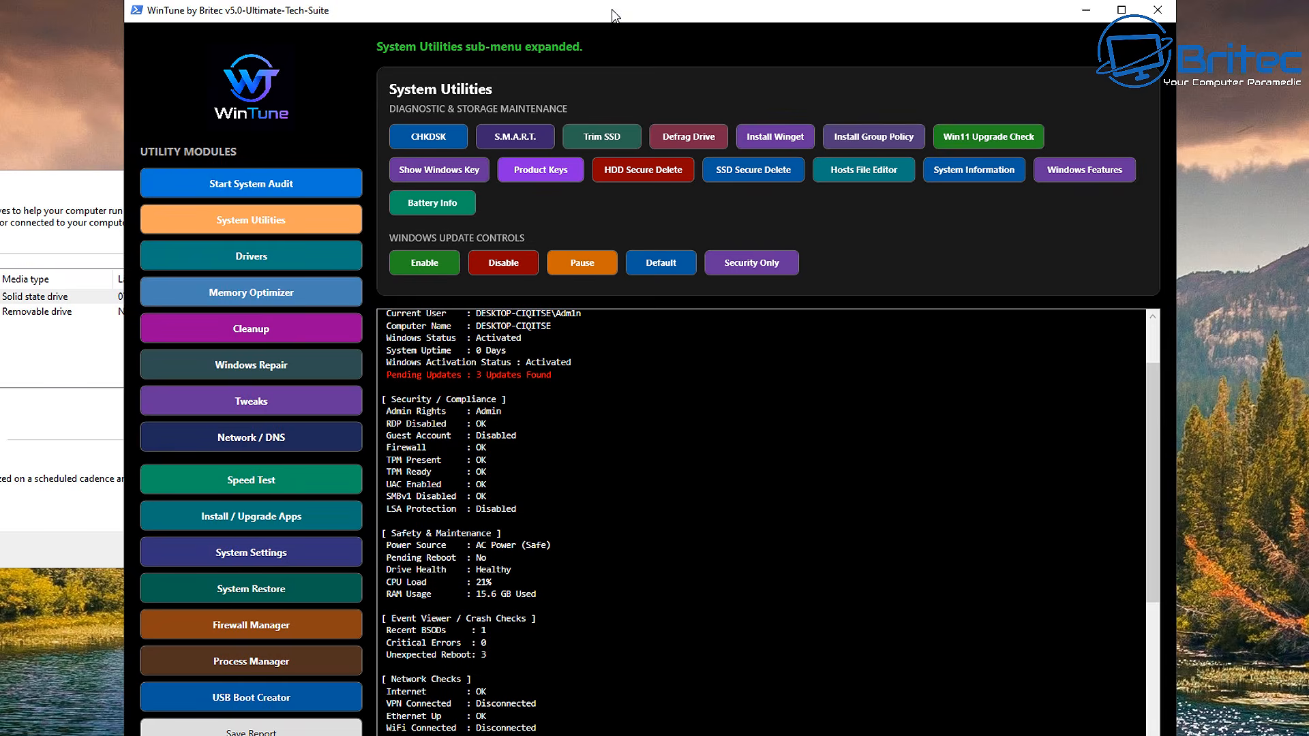
Step: Trim the SSD drive C: and check the trim progress in the Optimize Drives window
click(599, 137)
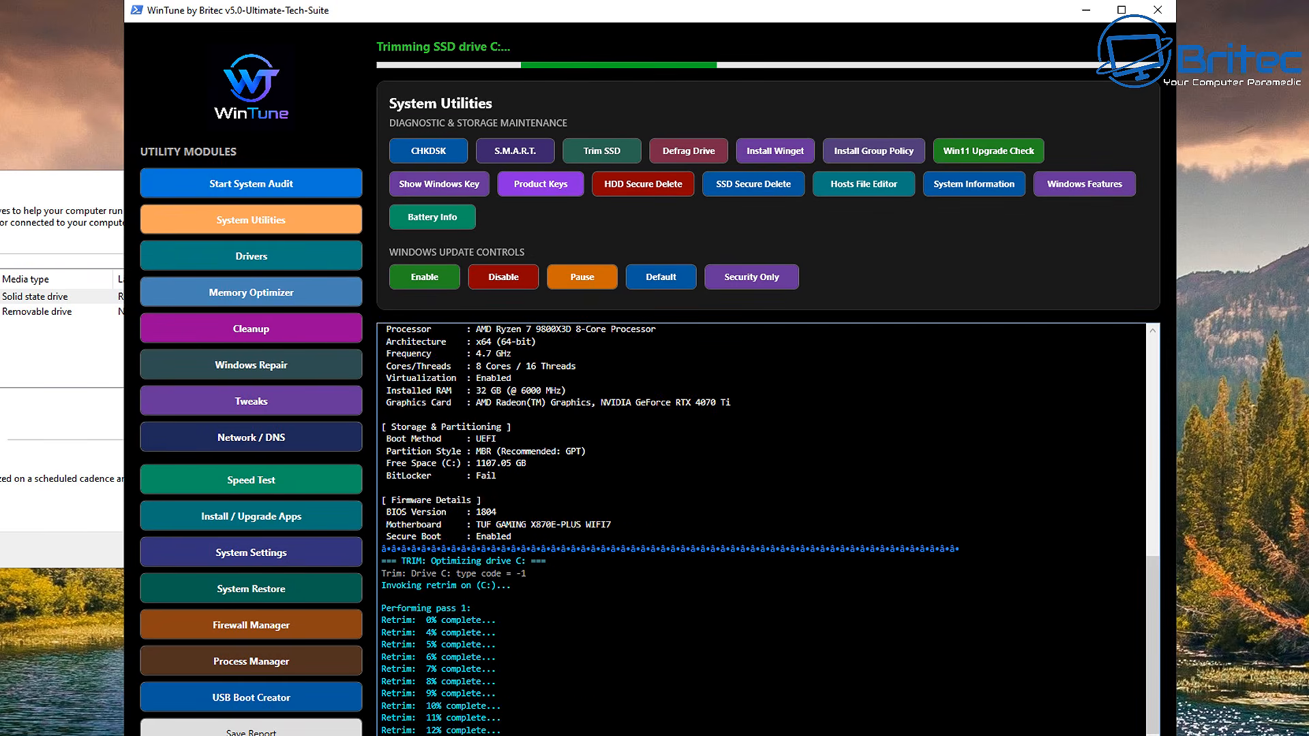
drag(2, 187, 145, 175)
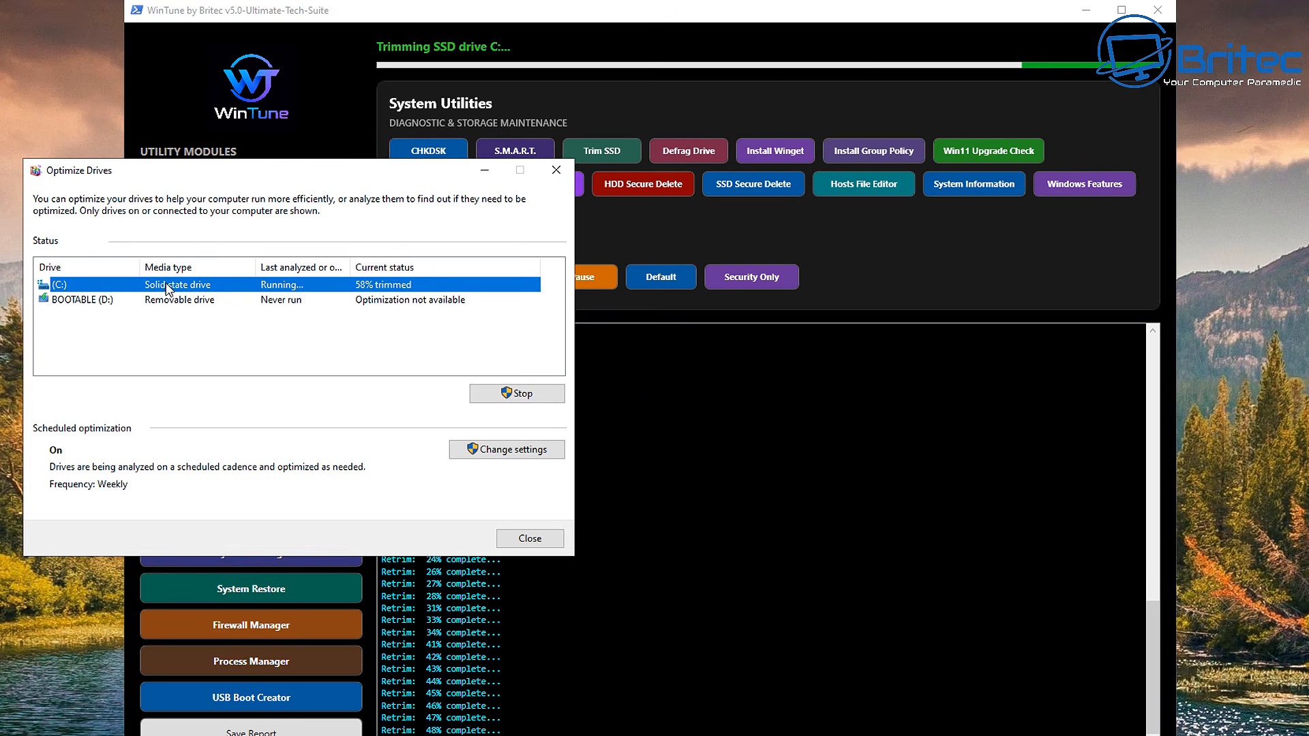
drag(359, 179, 149, 177)
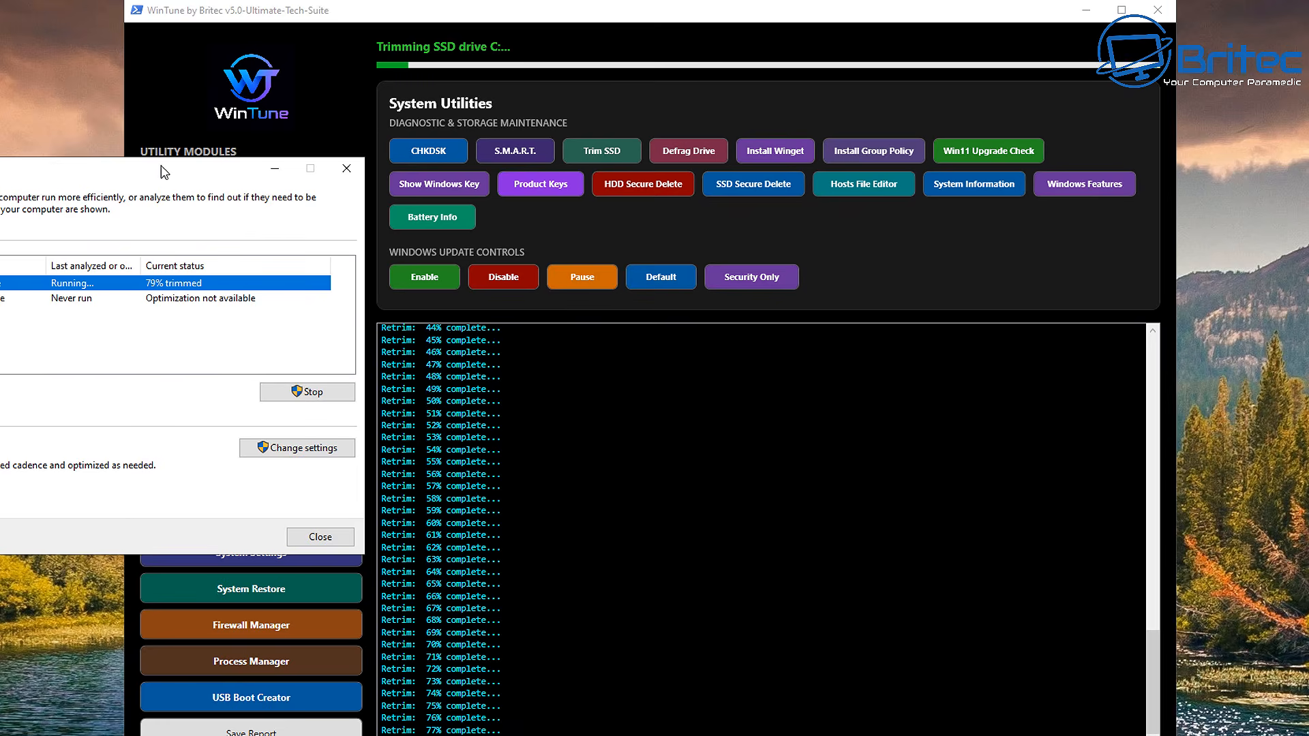
drag(163, 171, 254, 195)
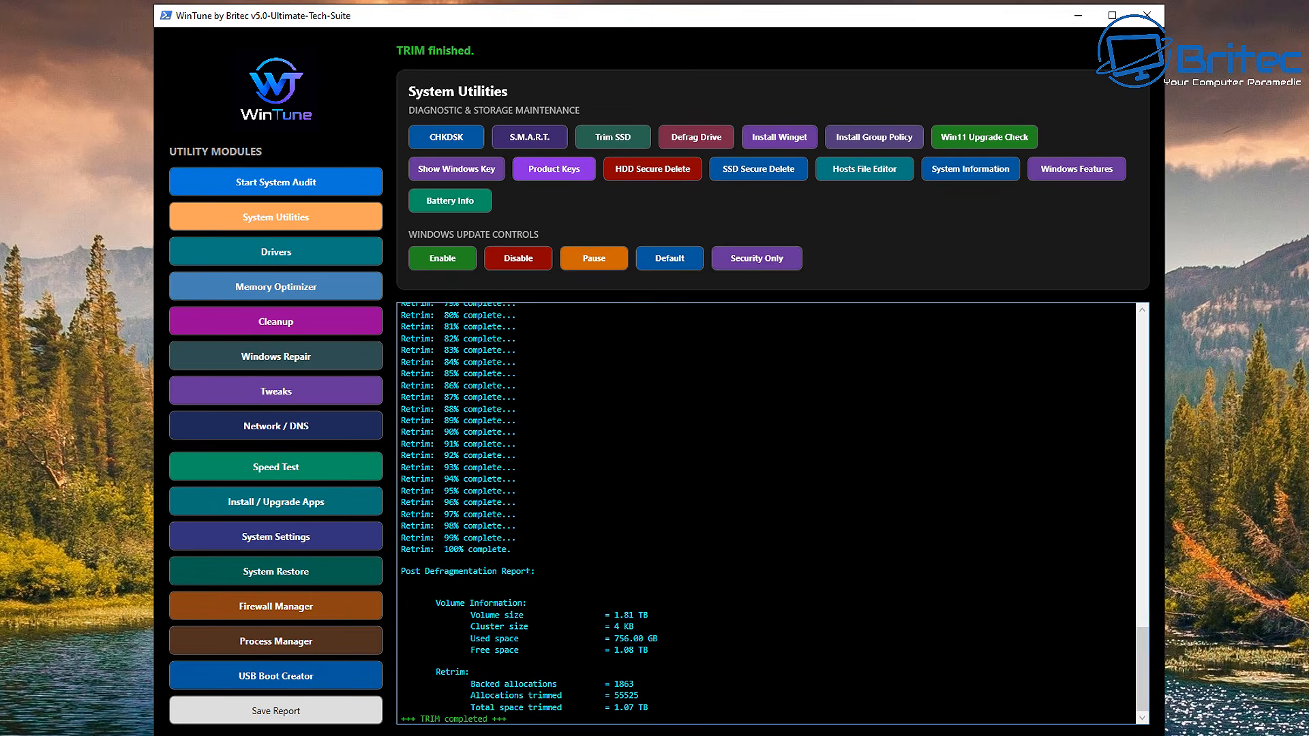
Step: Run the S.M.A.R.T. drive health audit and the CHKDSK disk check
click(529, 139)
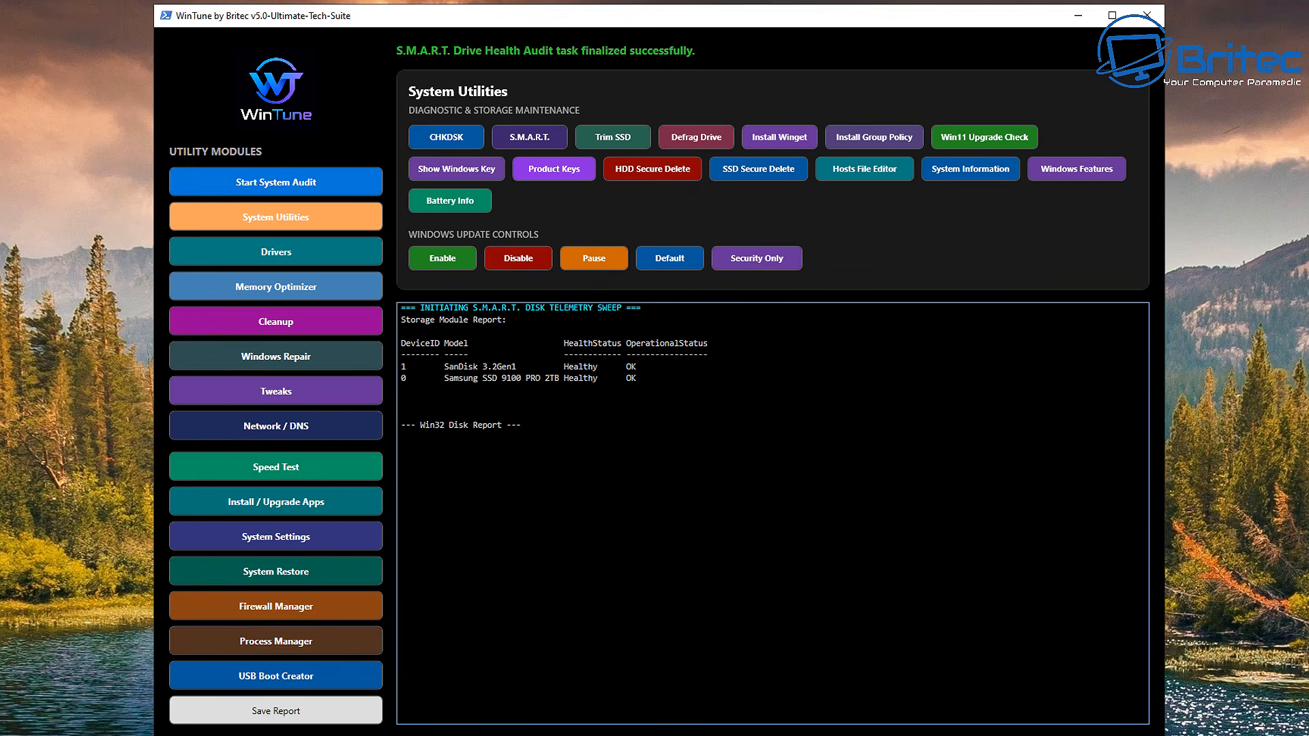
click(460, 138)
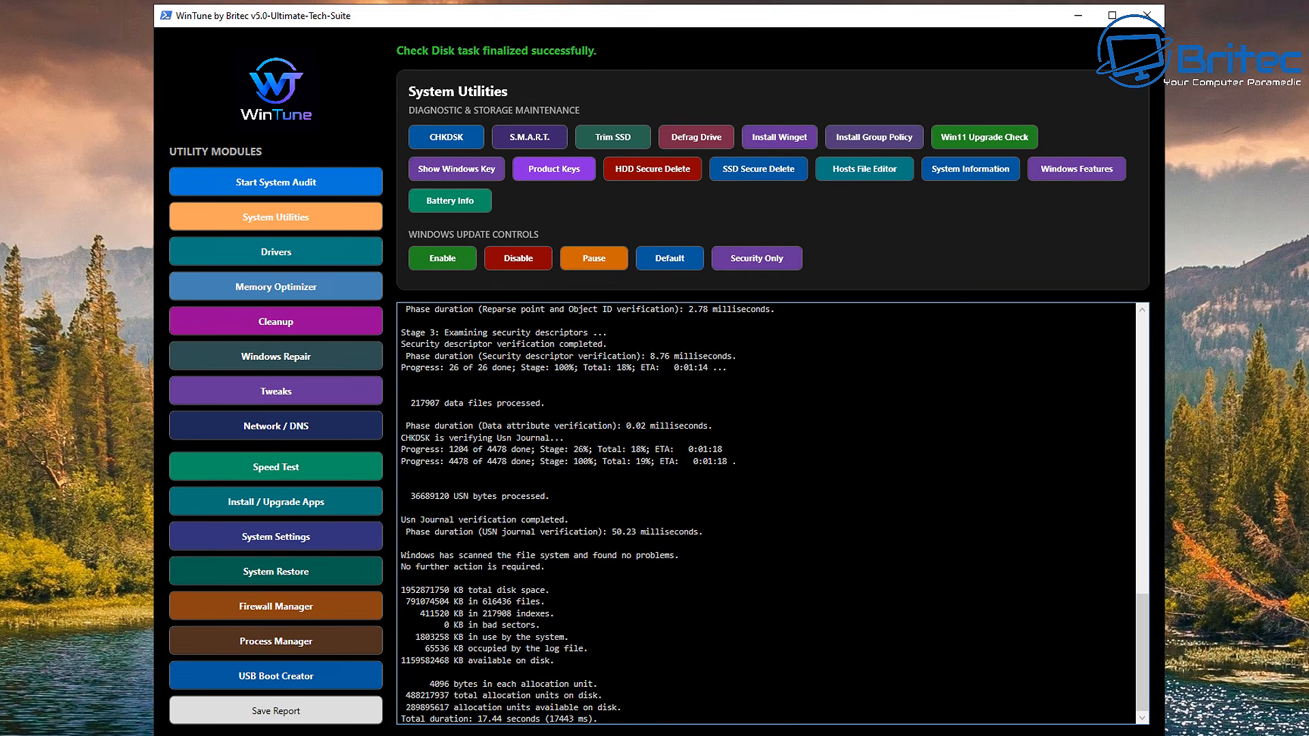
Step: Highlight the bad sectors line in the CHKDSK output, and run the Windows 11 upgrade check, highlighting its display resolution result
drag(401, 625, 540, 625)
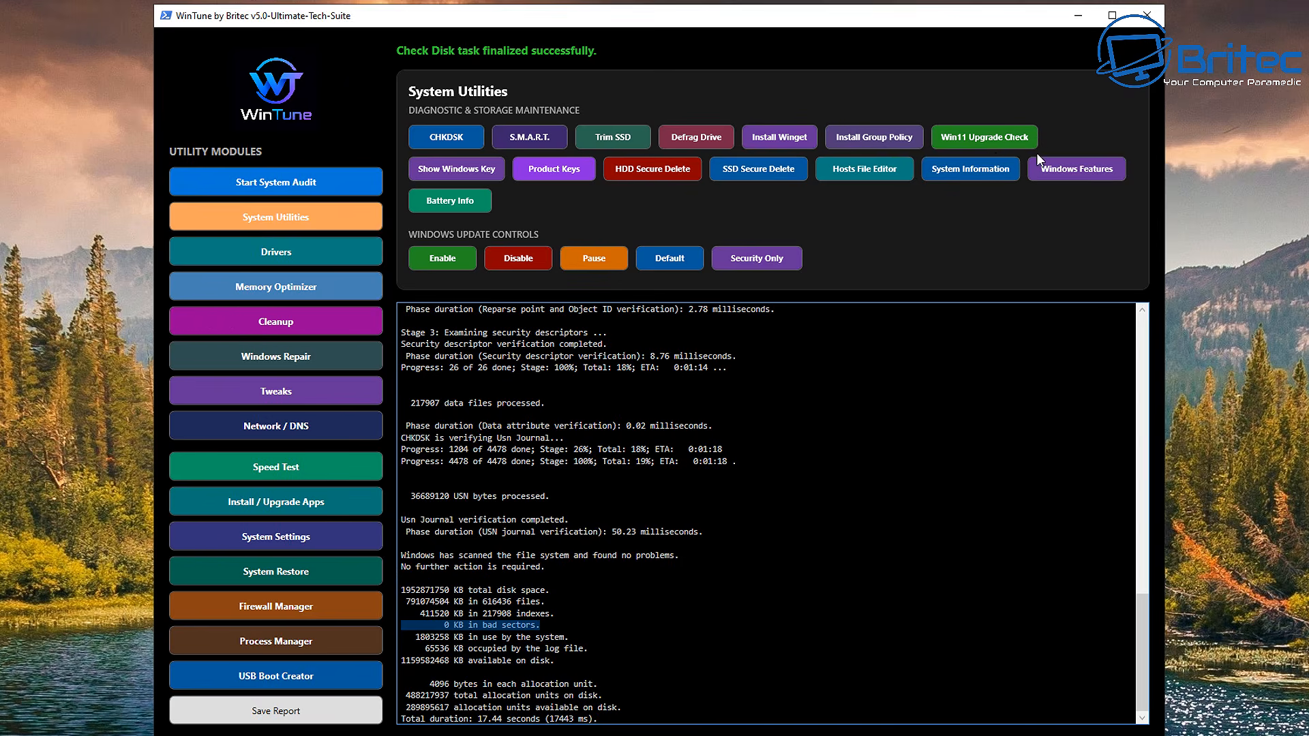
click(995, 138)
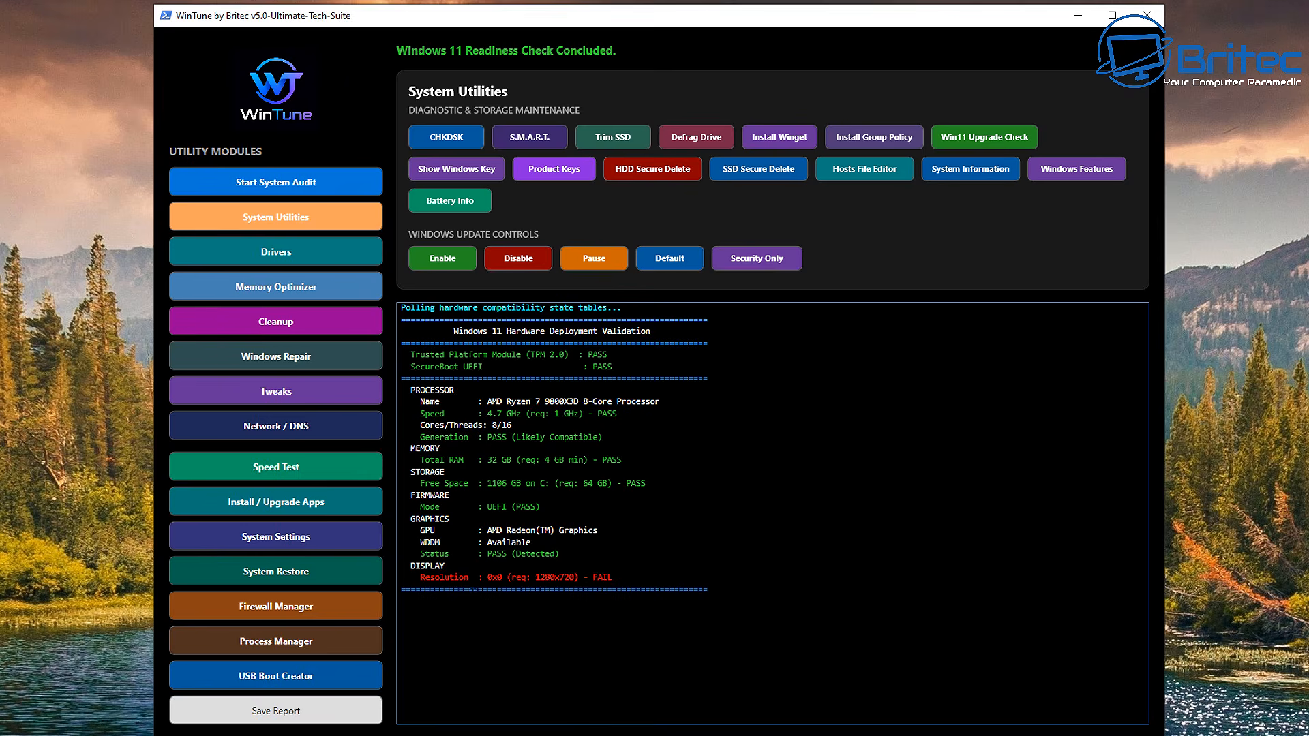
drag(611, 577, 401, 578)
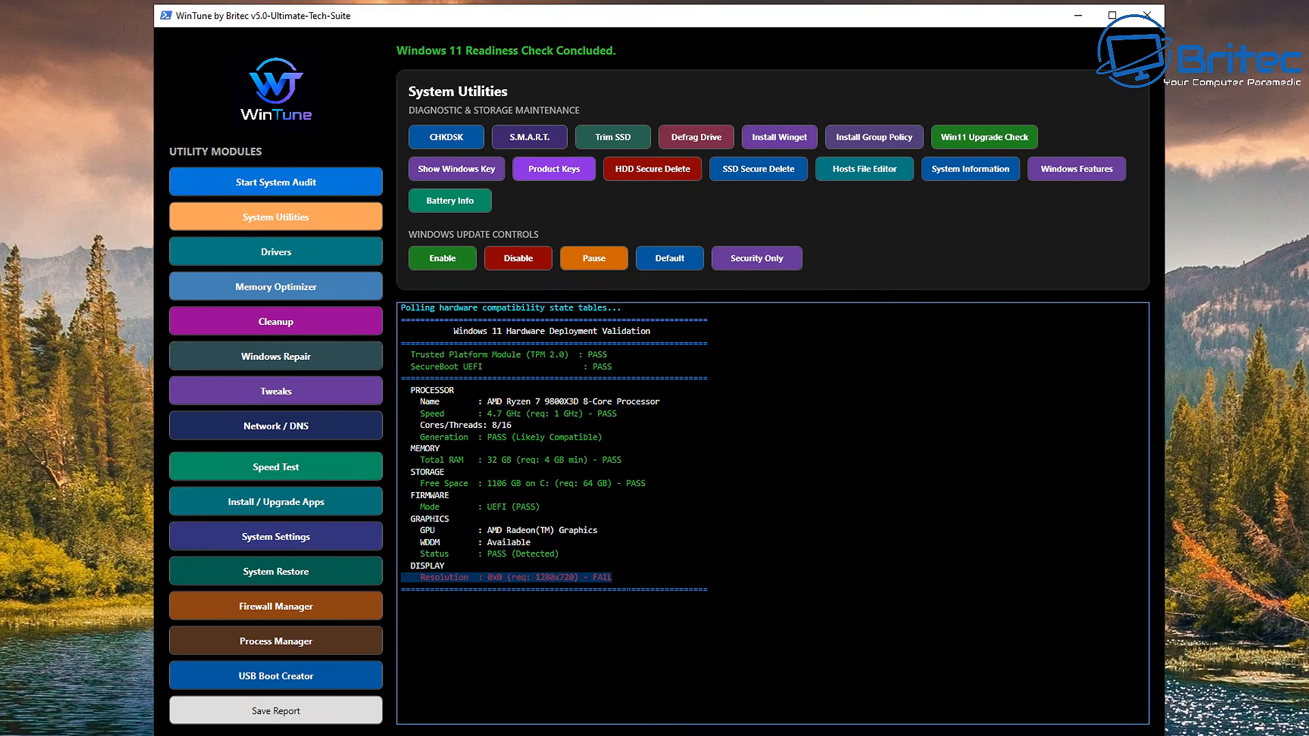
click(629, 593)
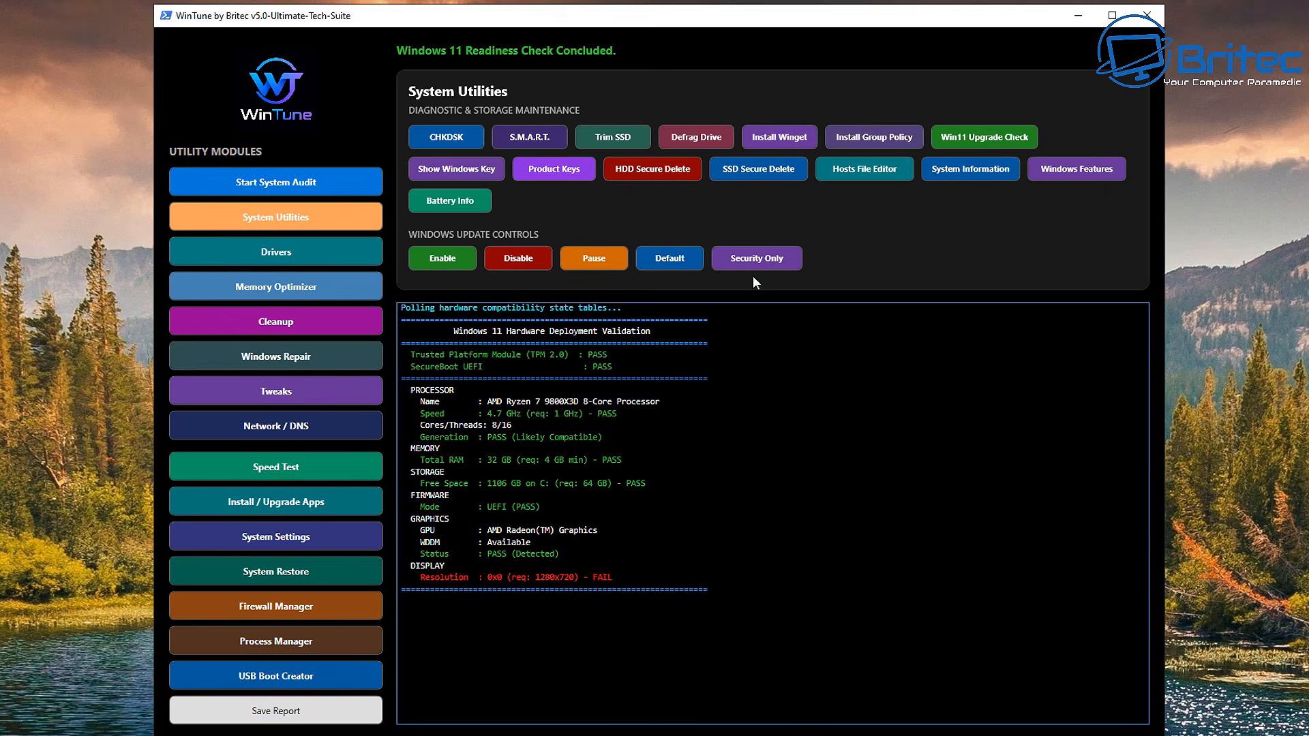
Step: Show the Windows product key details in ShowKeyPlus and close the tool
click(470, 175)
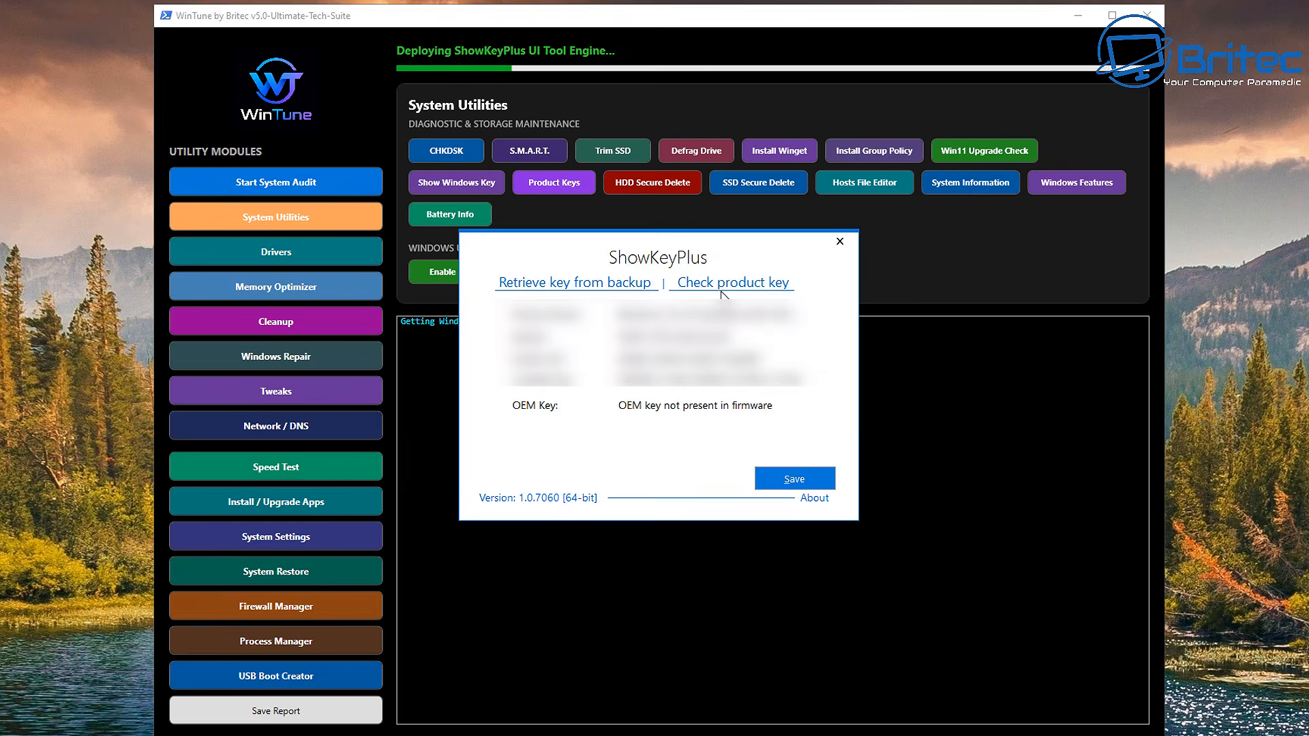
click(840, 241)
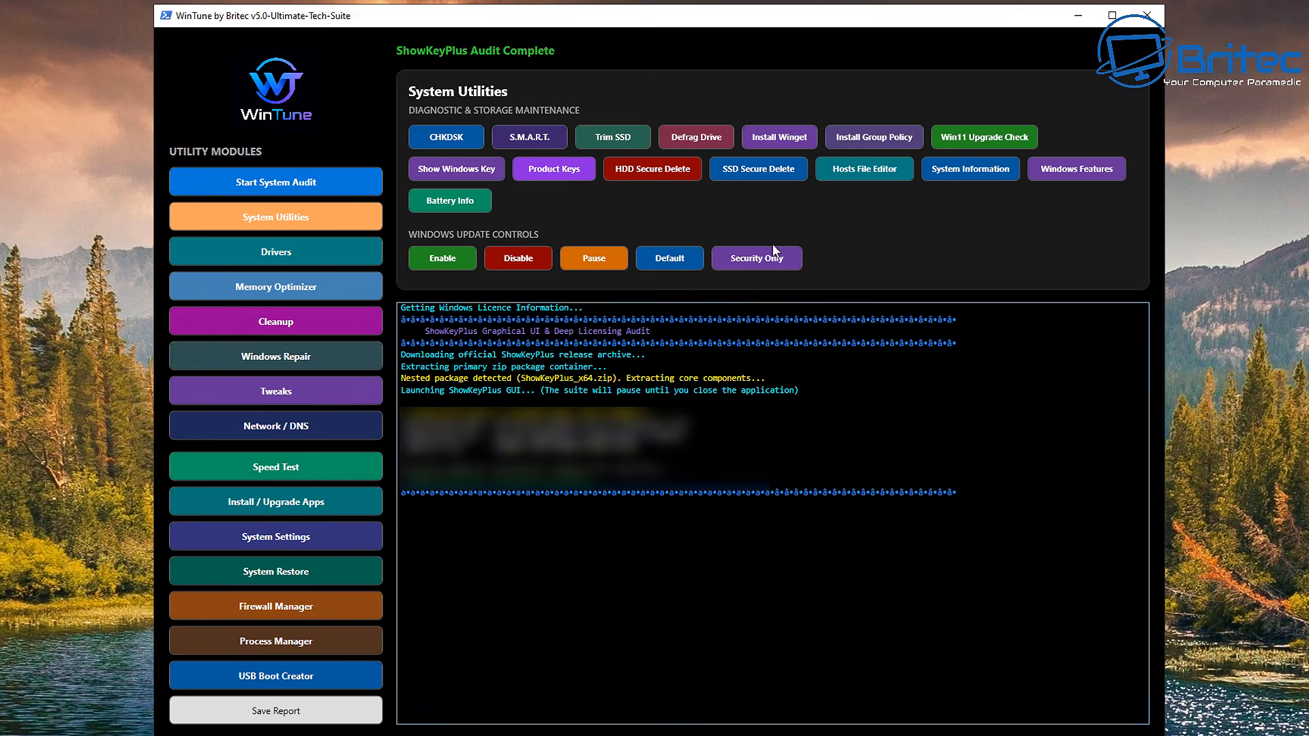
Step: Securely delete the individual file ka06P0000011a2EQAQ_en_US_4.jpeg from Local Disk (C:) with SSD Secure Delete, confirming the permanent shred
click(747, 174)
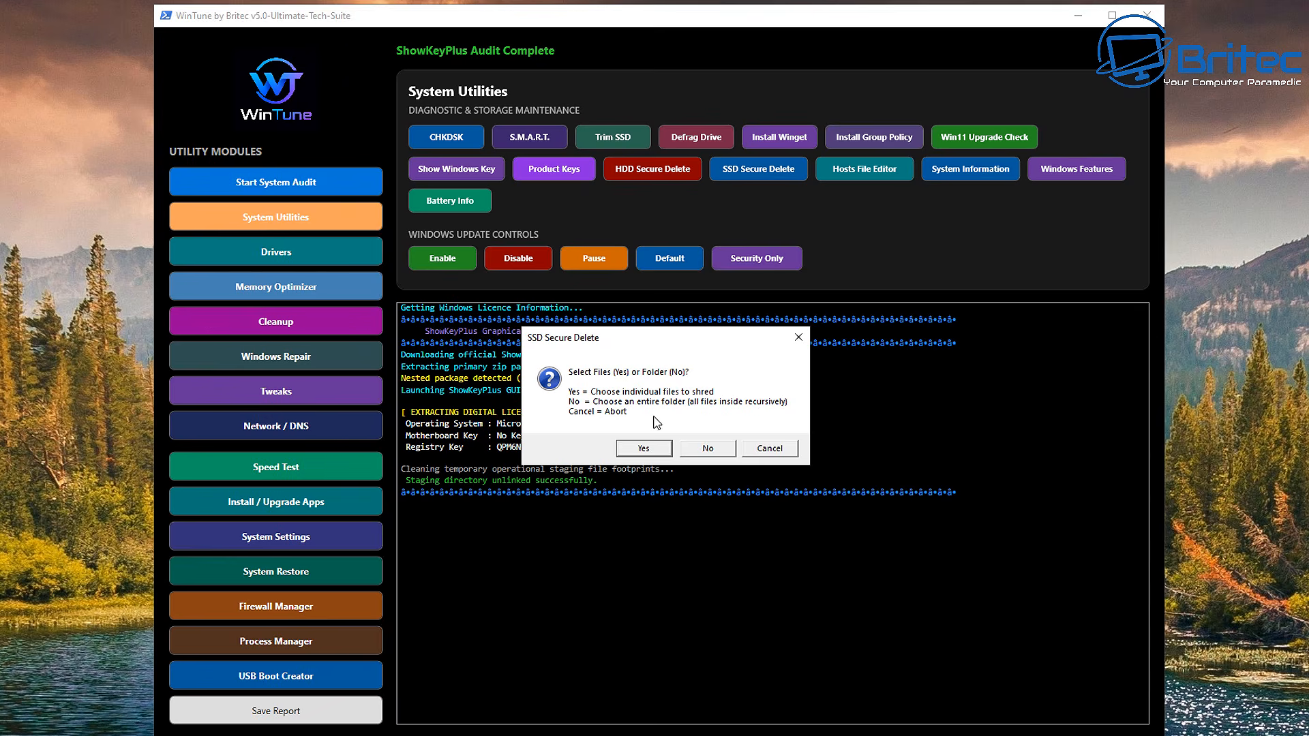
click(644, 448)
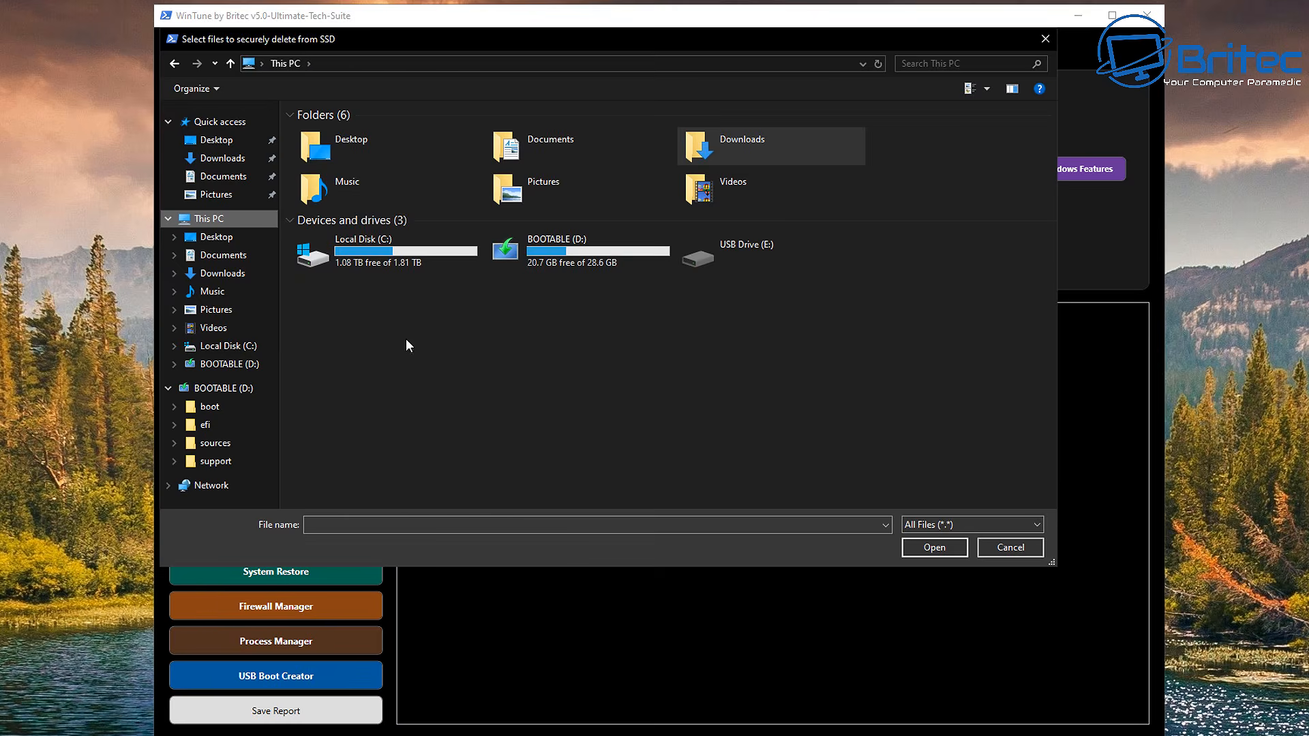
double_click(371, 251)
click(382, 389)
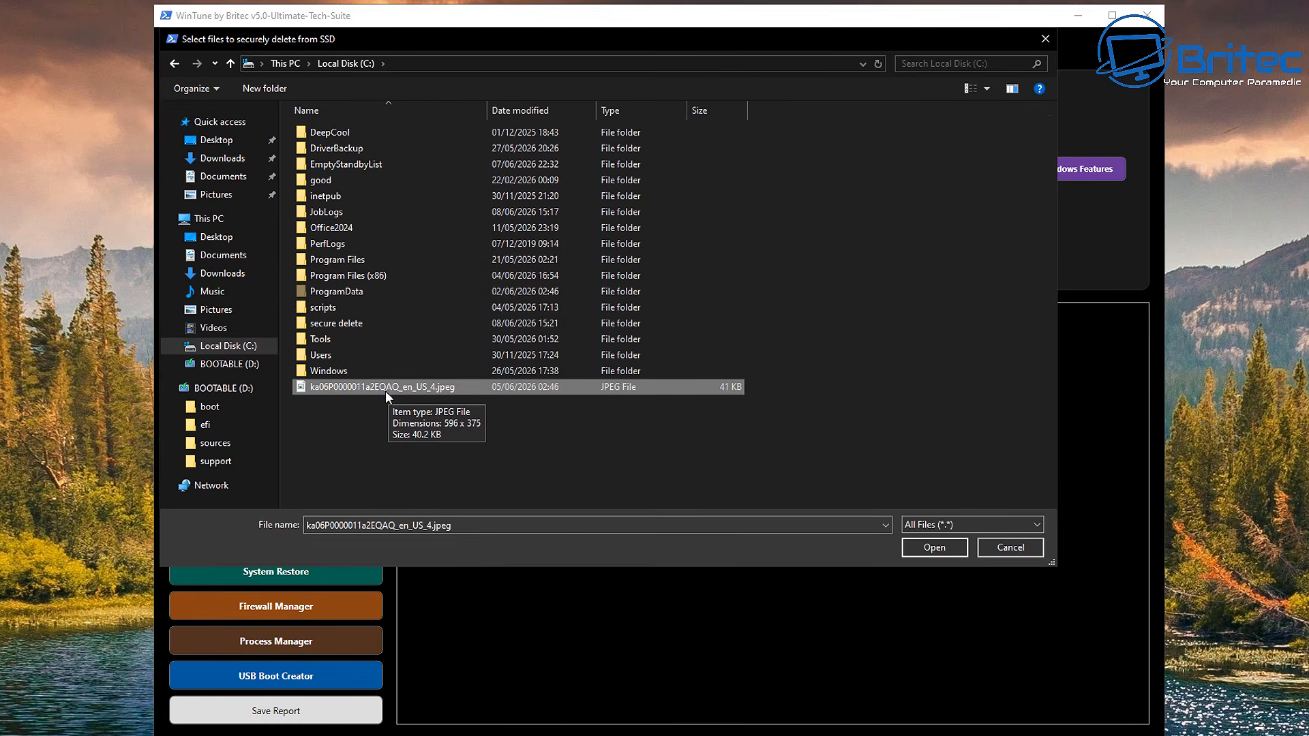
click(931, 551)
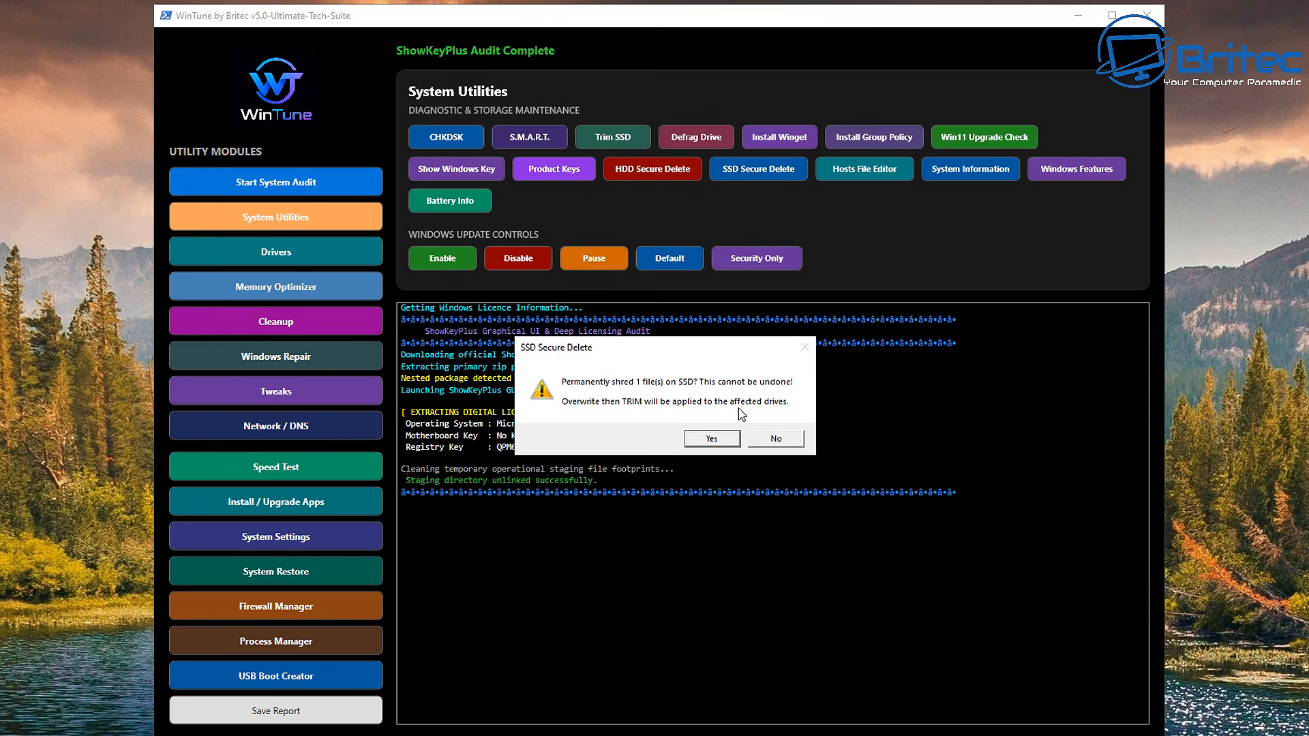
click(711, 439)
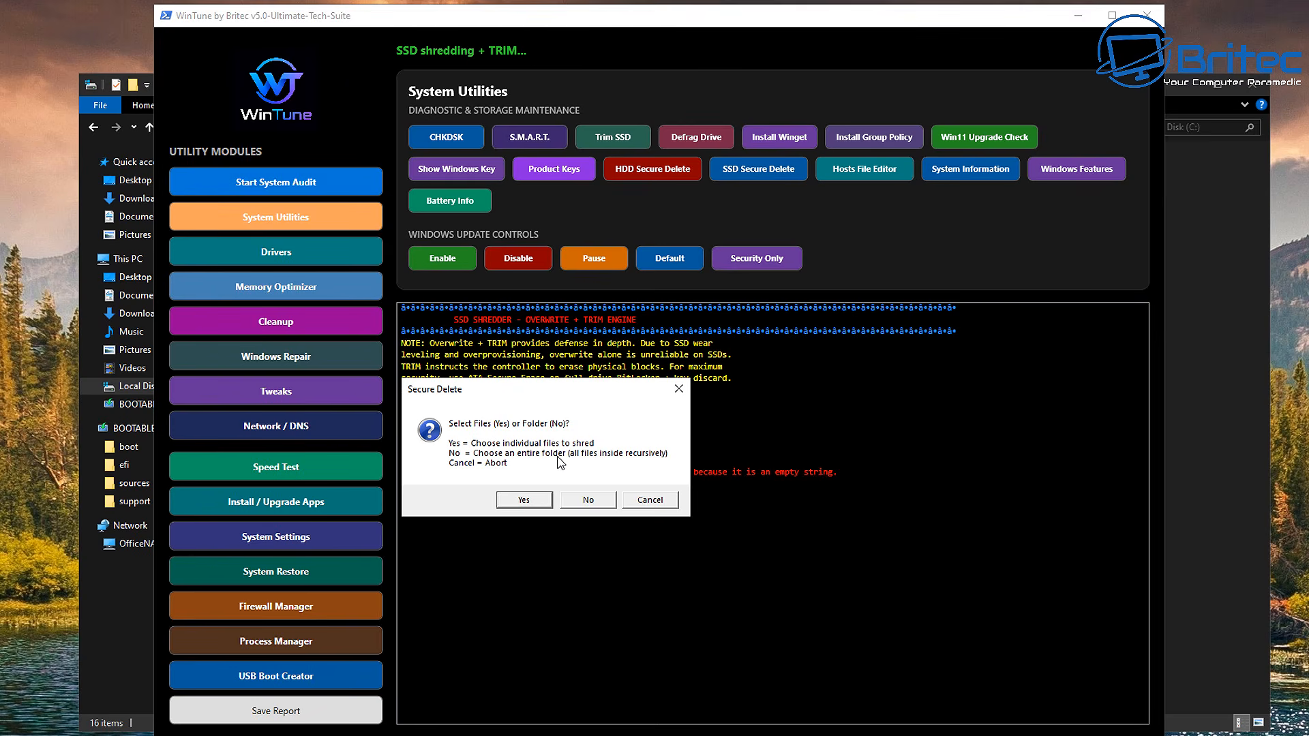
Step: Choose folder mode in HDD Secure Delete and permanently shred the "secure delete" folder on Local Disk (C:)
click(588, 500)
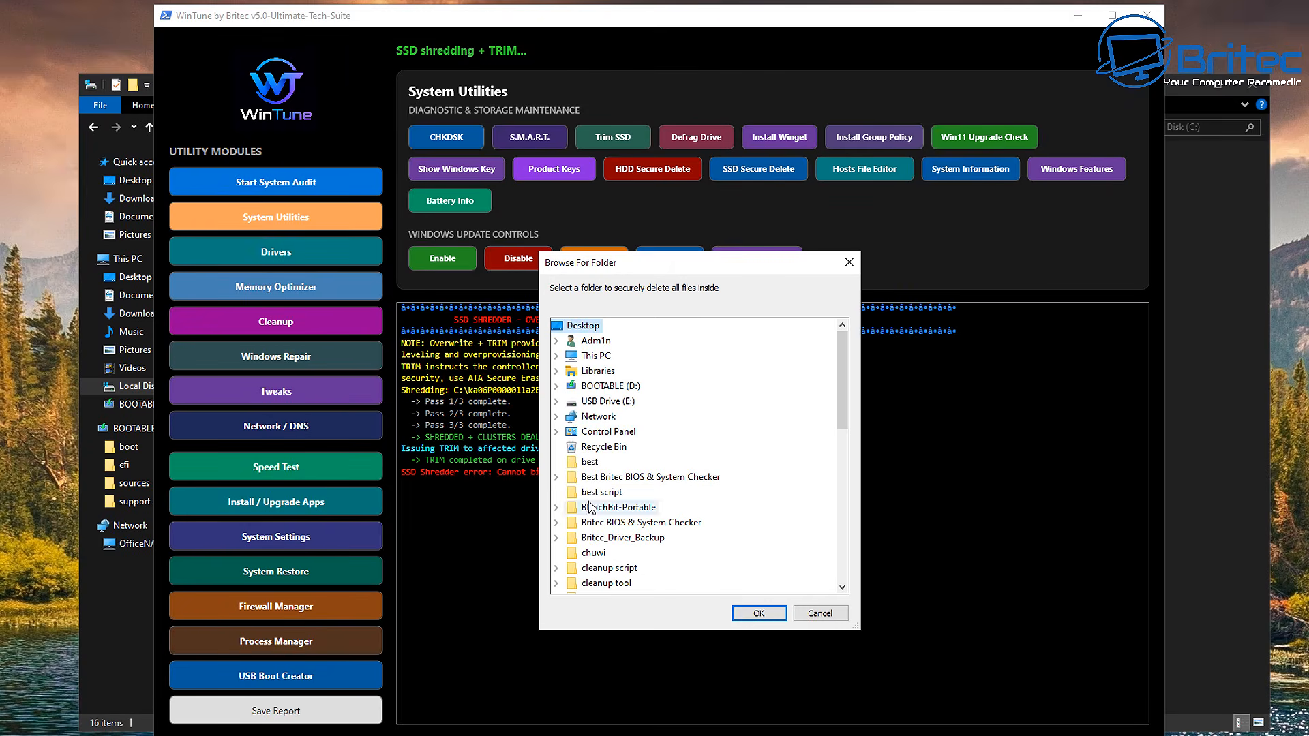
drag(636, 251, 530, 239)
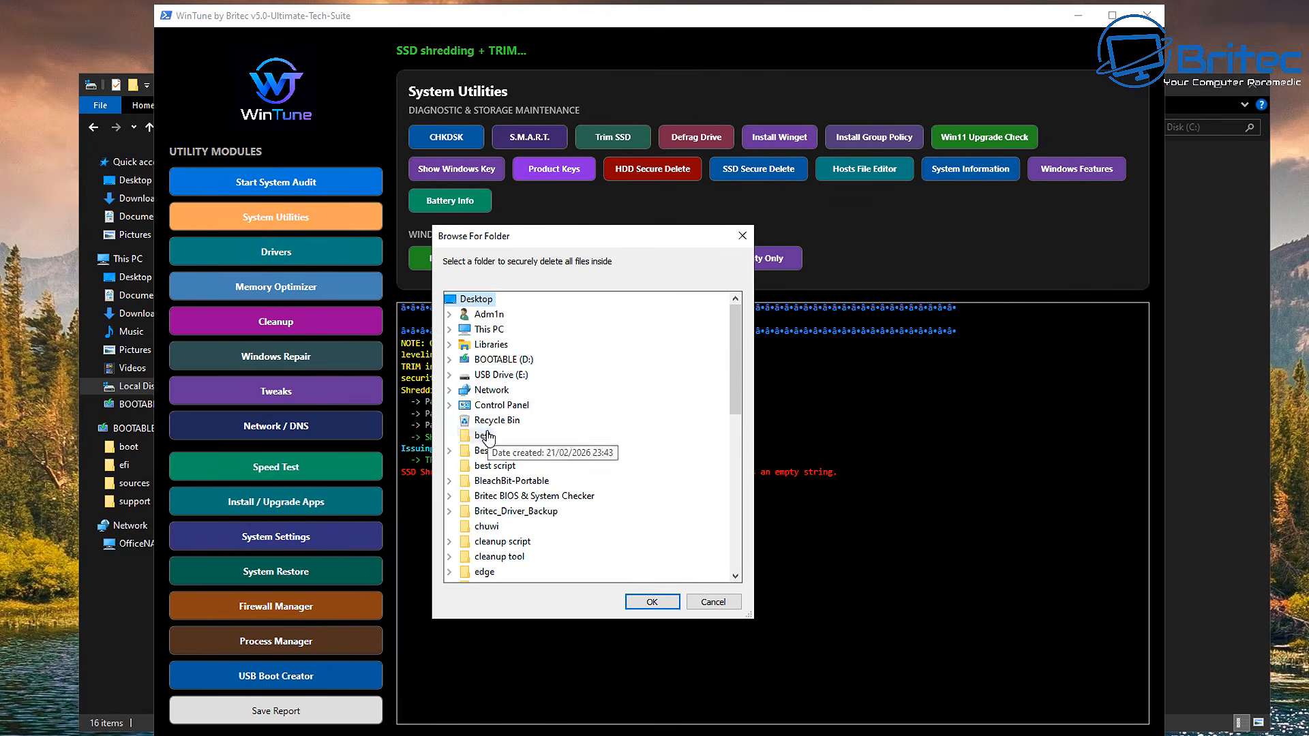
double_click(489, 330)
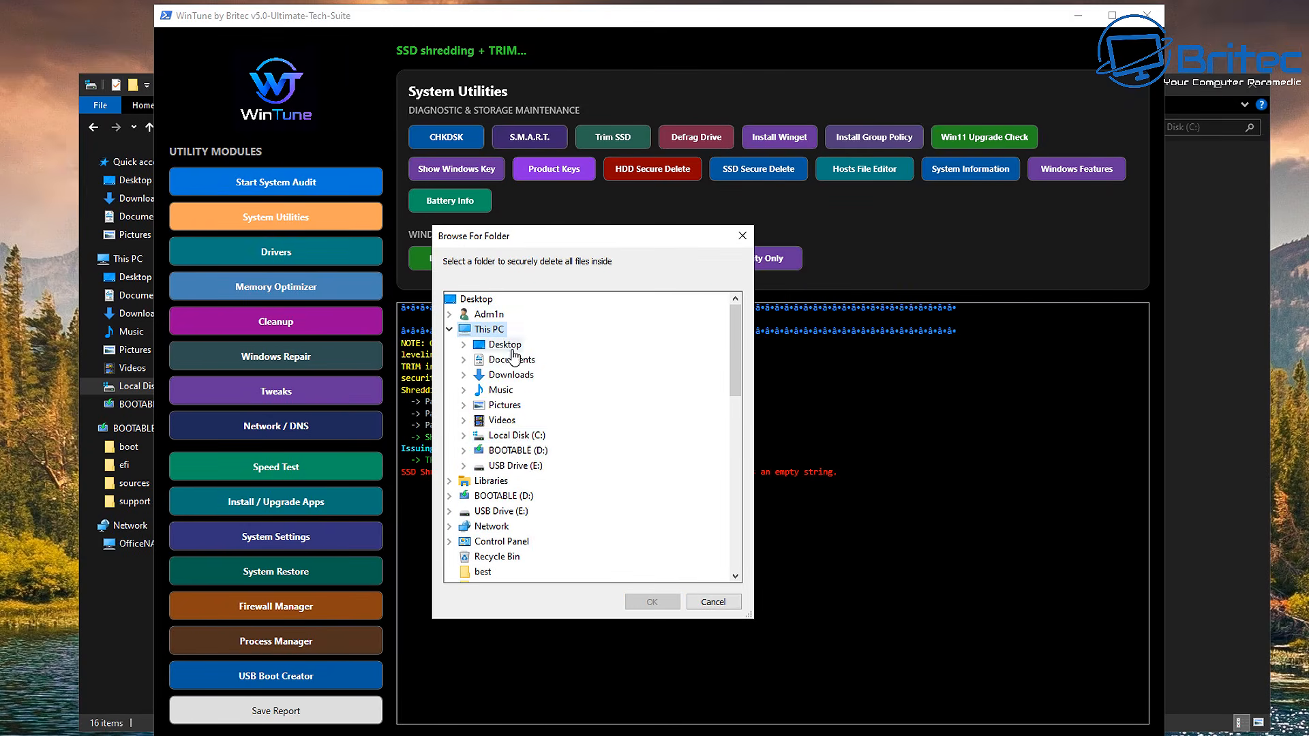
double_click(516, 435)
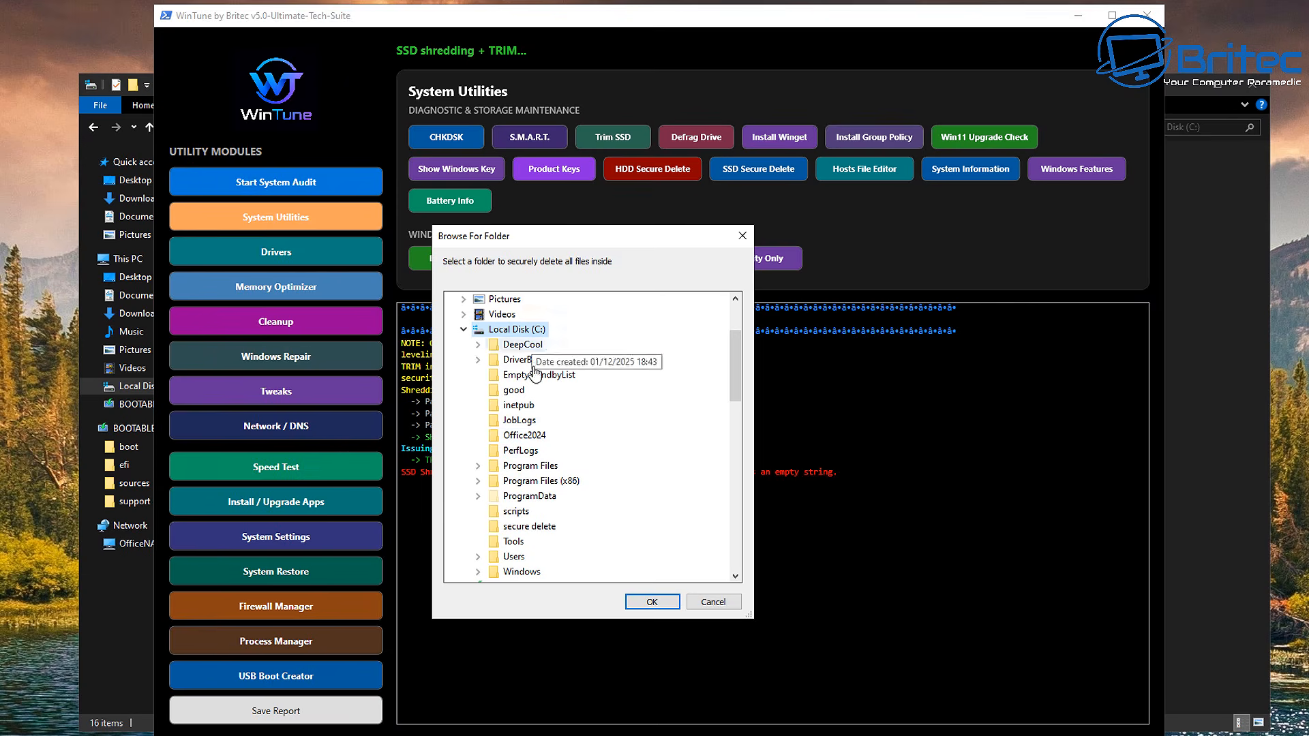
scroll(545, 517, down, 3)
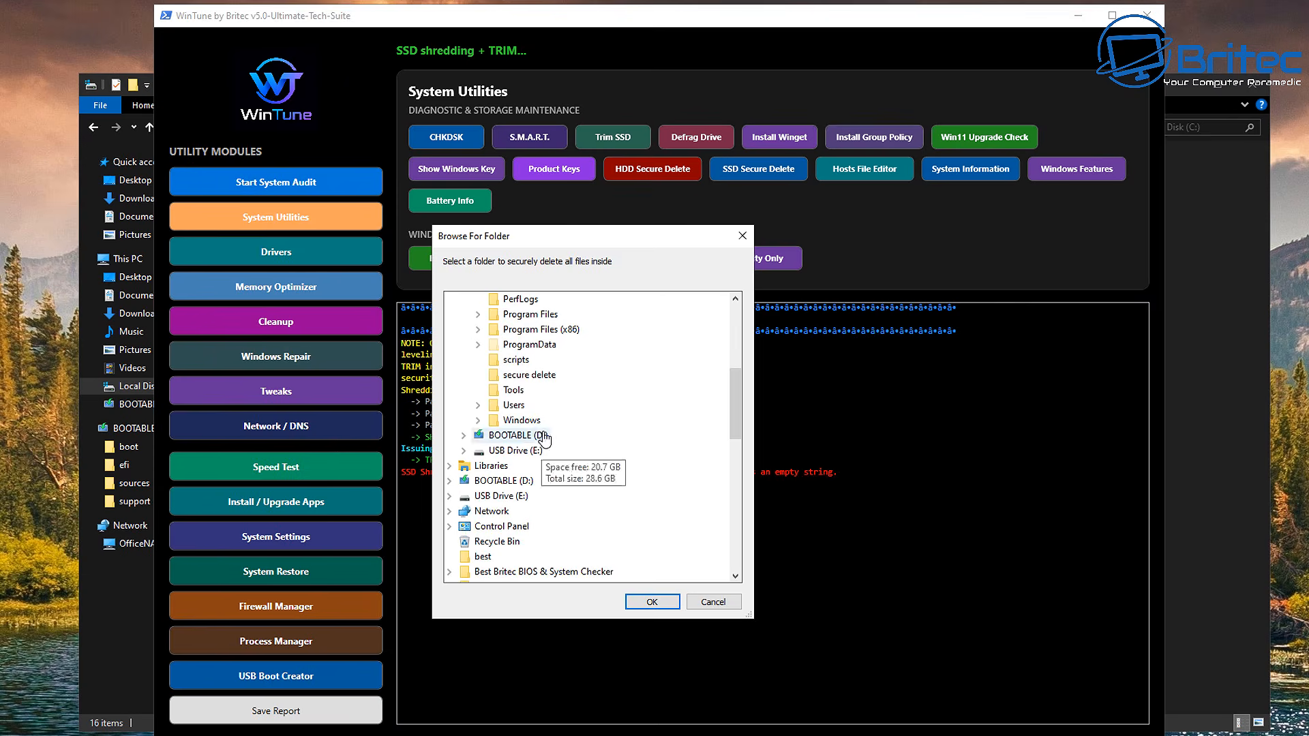
click(535, 375)
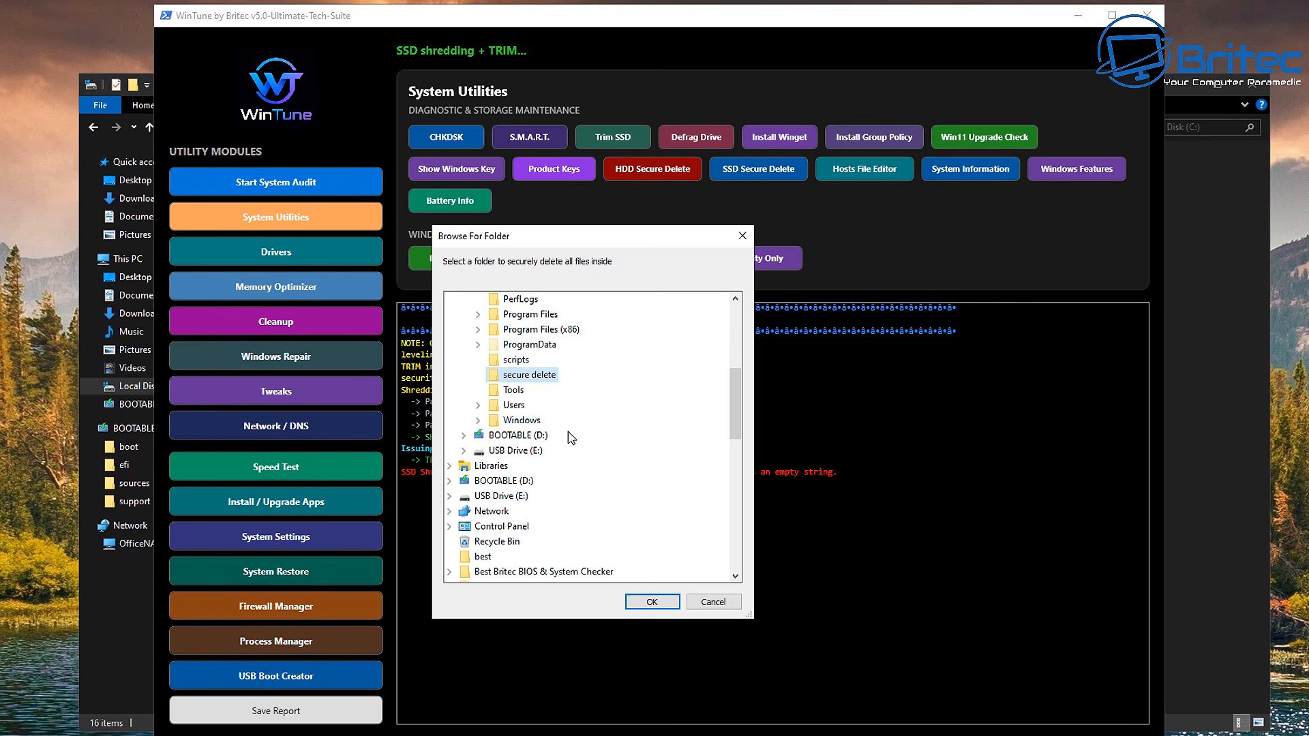
click(648, 603)
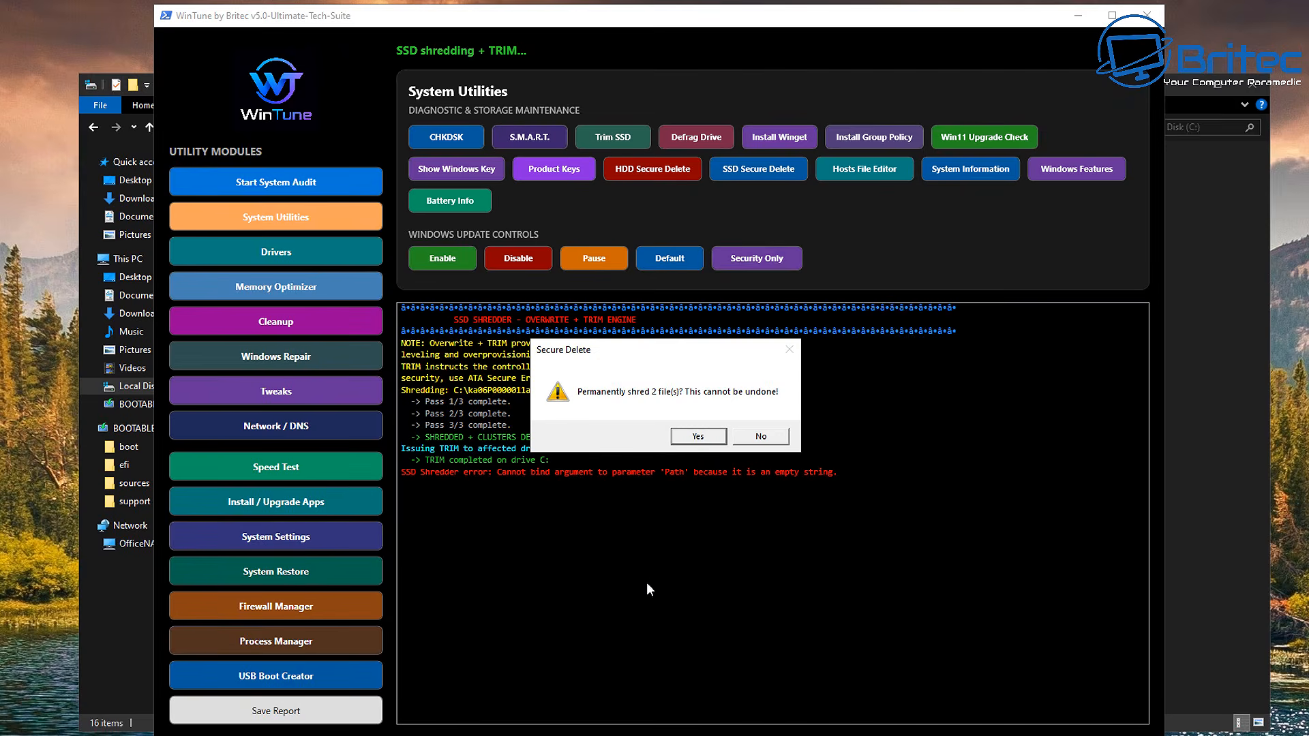
click(688, 438)
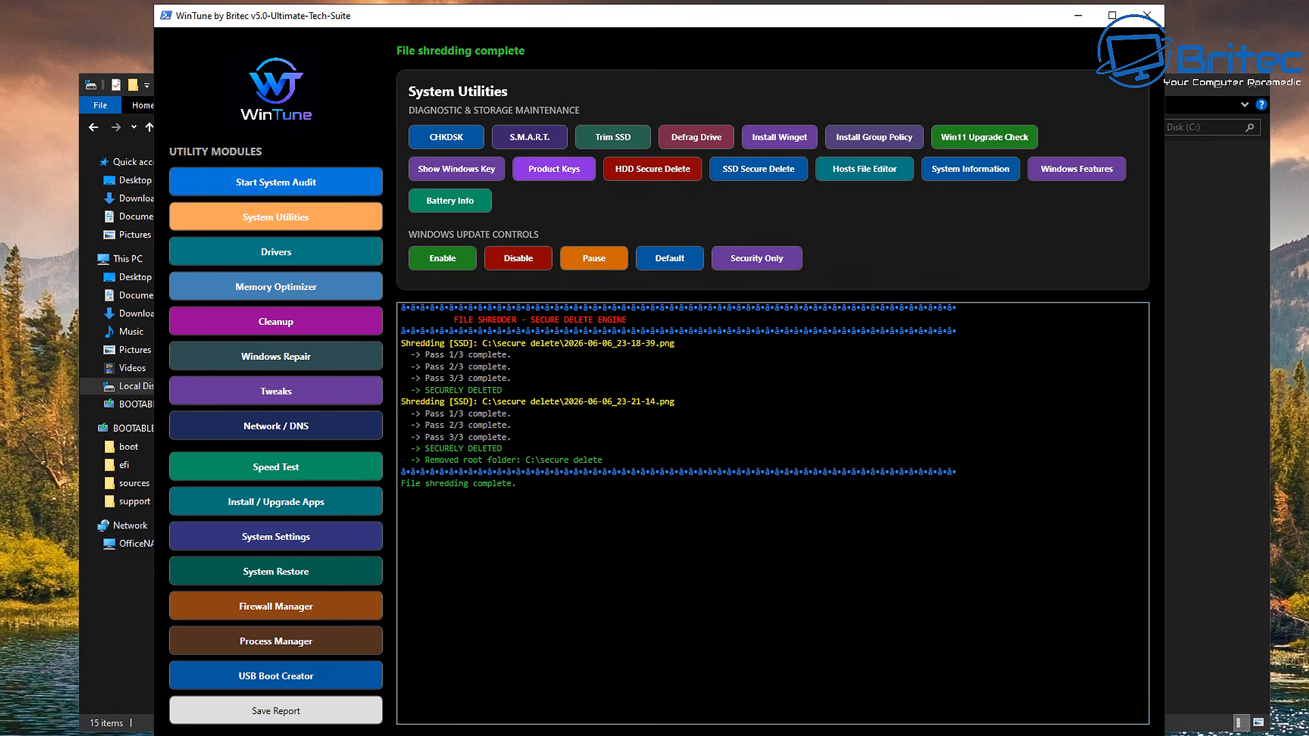
Step: Check the contents of Local Disk (C:) in a new File Explorer window for the shredded items, and close the window
right_click(33, 735)
click(24, 708)
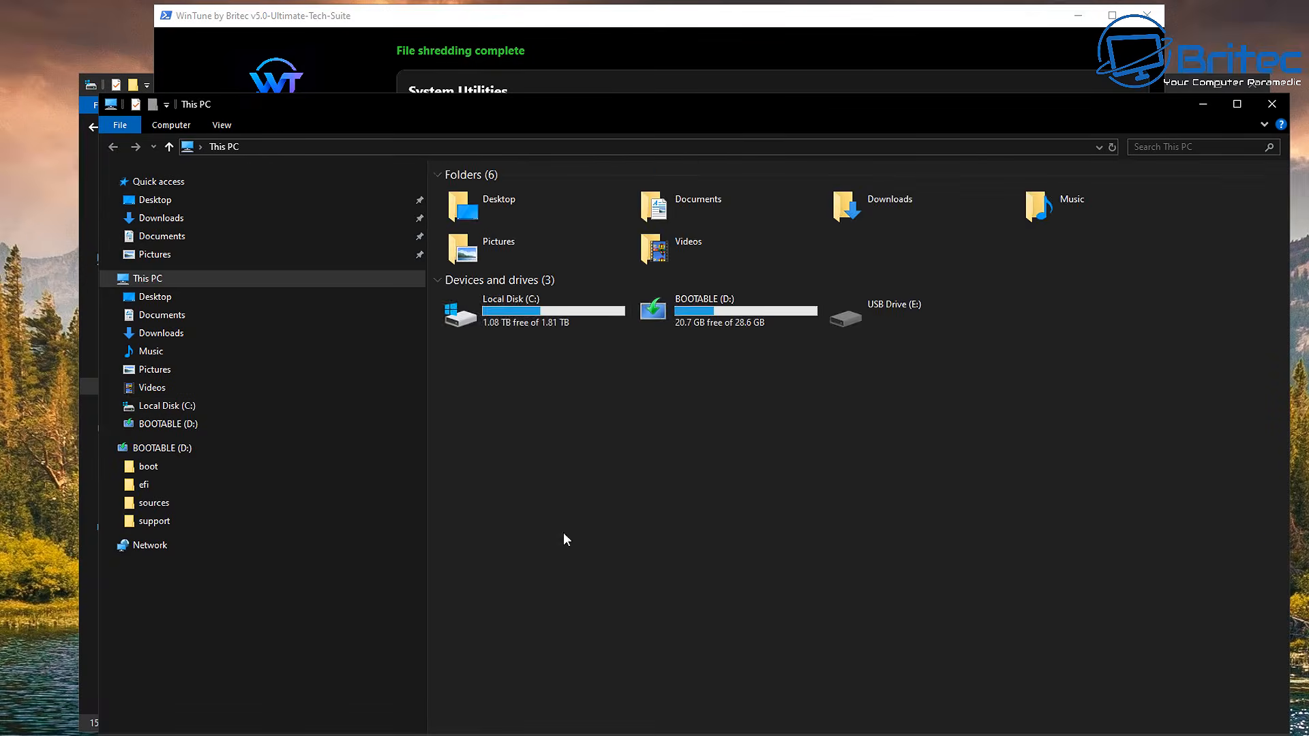
double_click(514, 323)
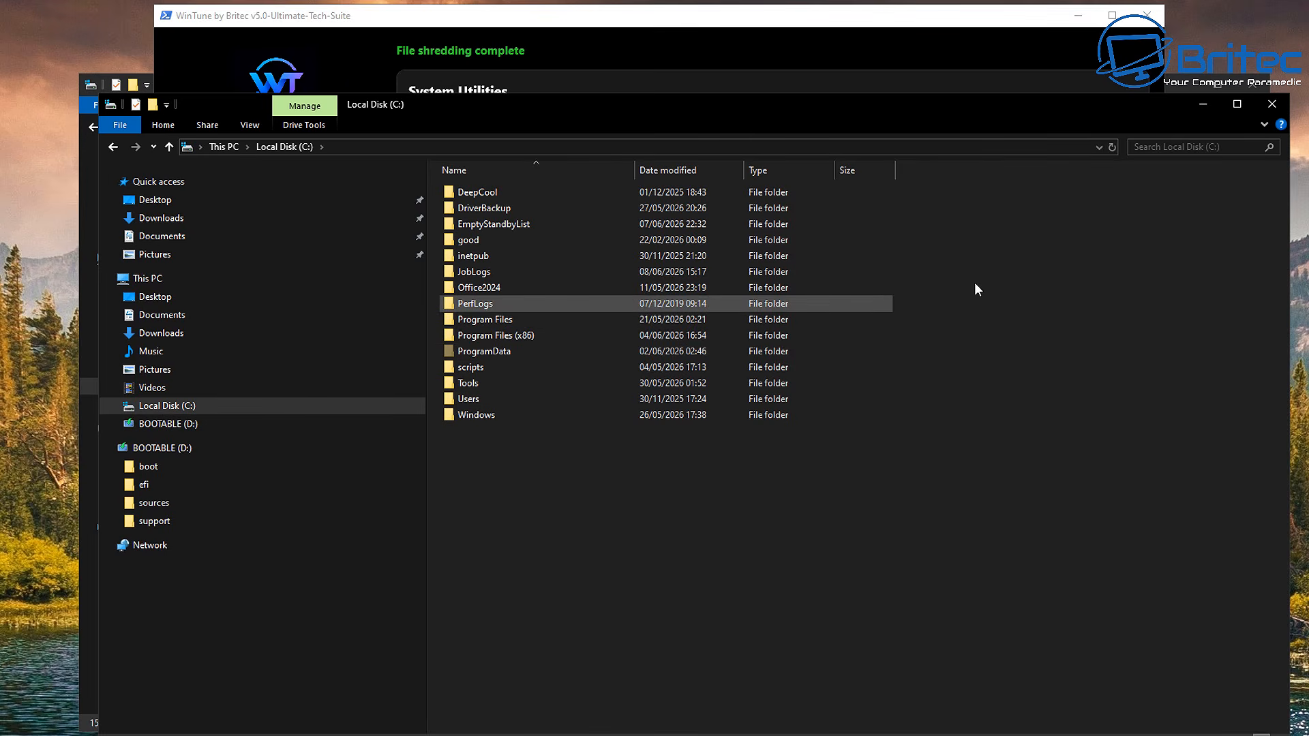
click(1271, 104)
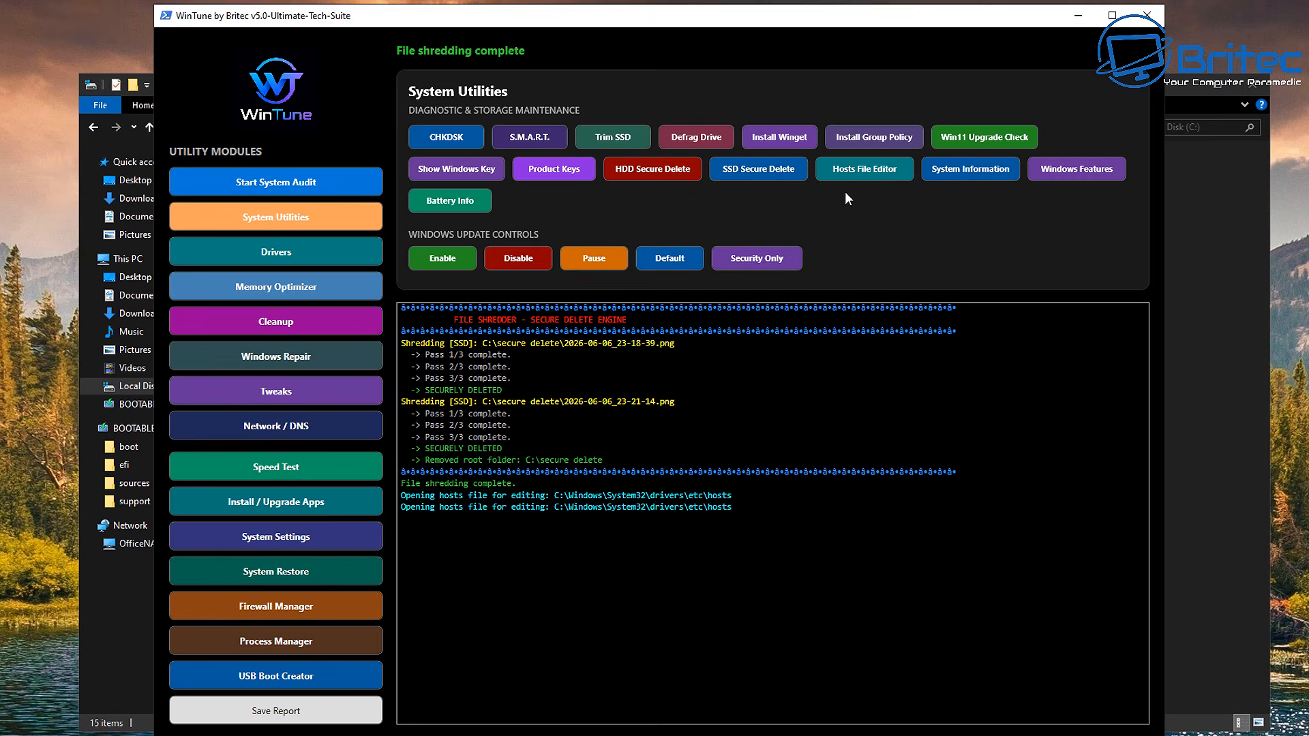
Step: View the hosts file in Notepad and the System Summary in System Information, closing each window
click(857, 173)
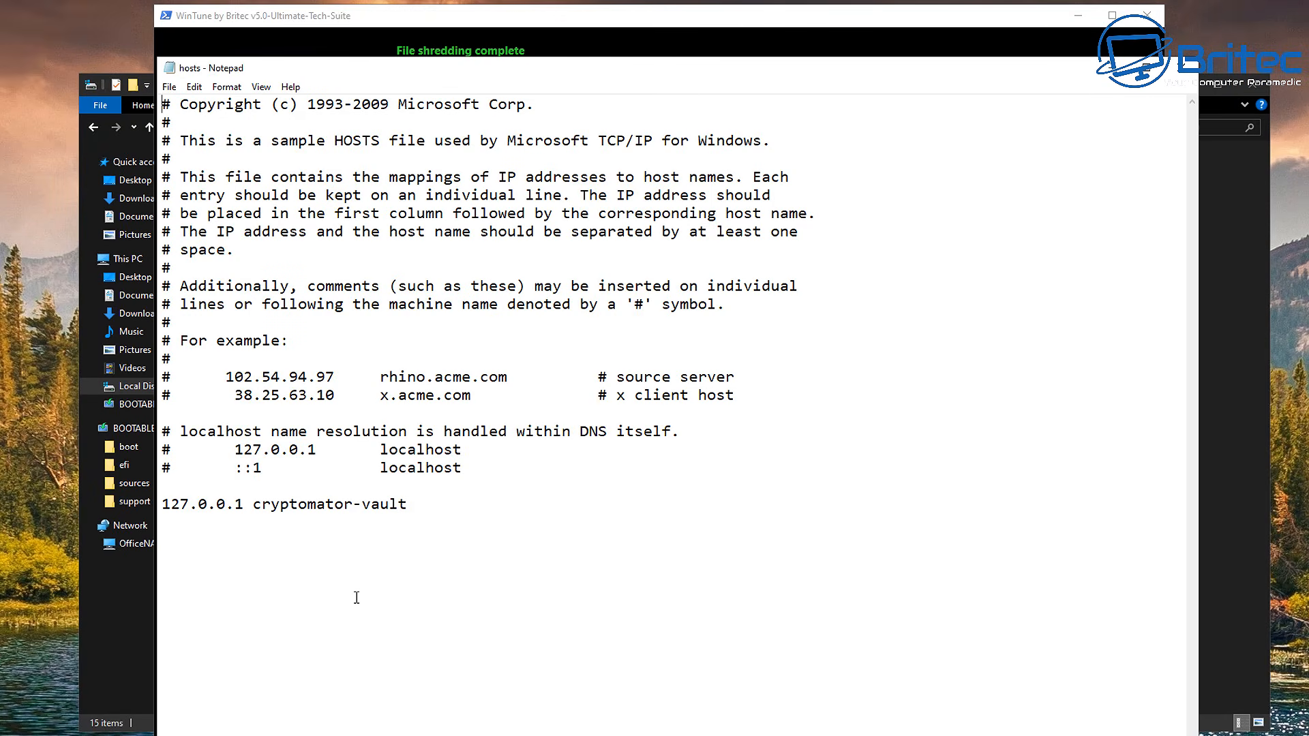
click(1180, 71)
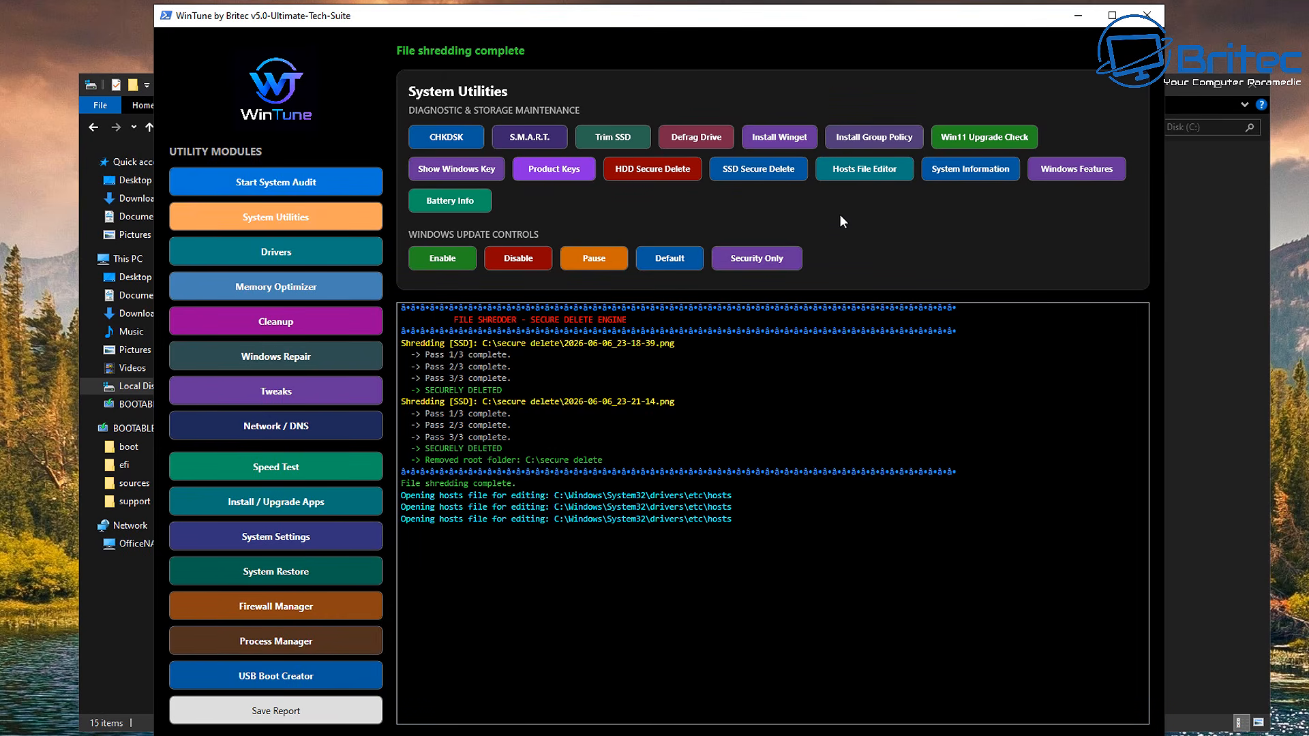
click(965, 170)
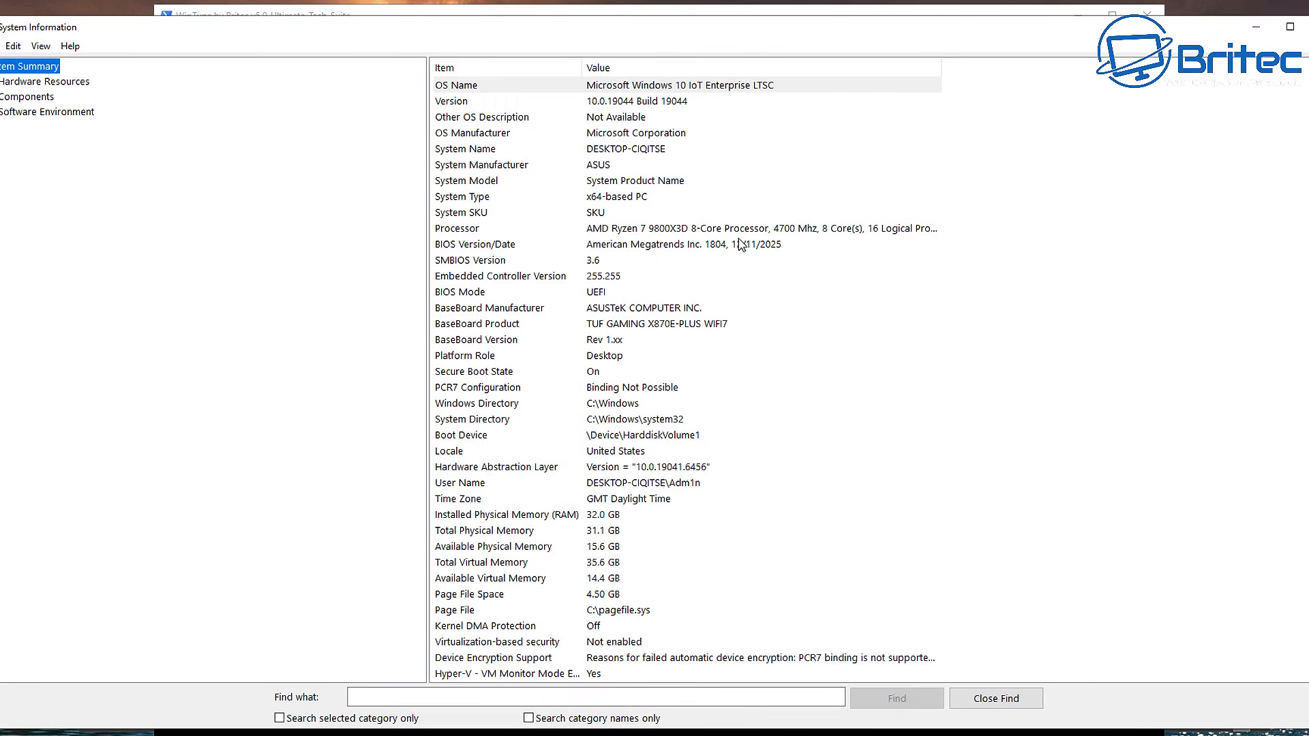
scroll(586, 576, down, 1)
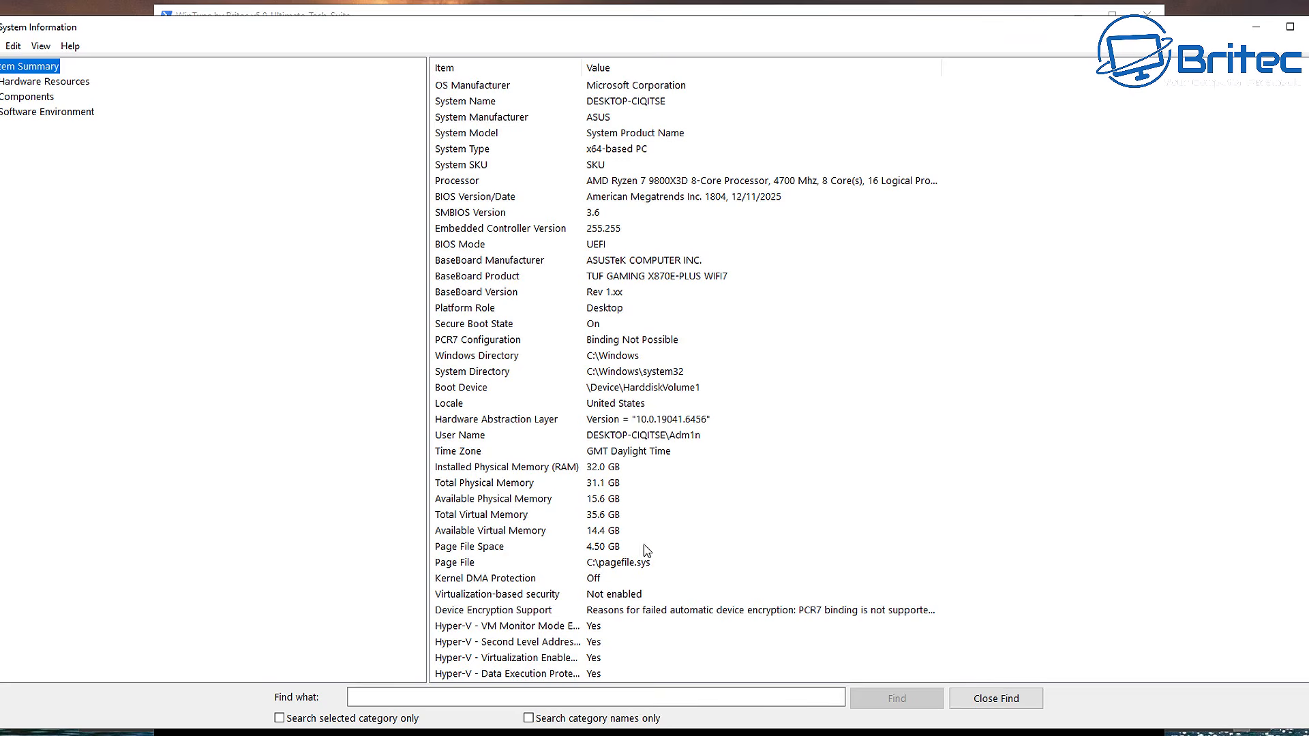
scroll(720, 541, up, 1)
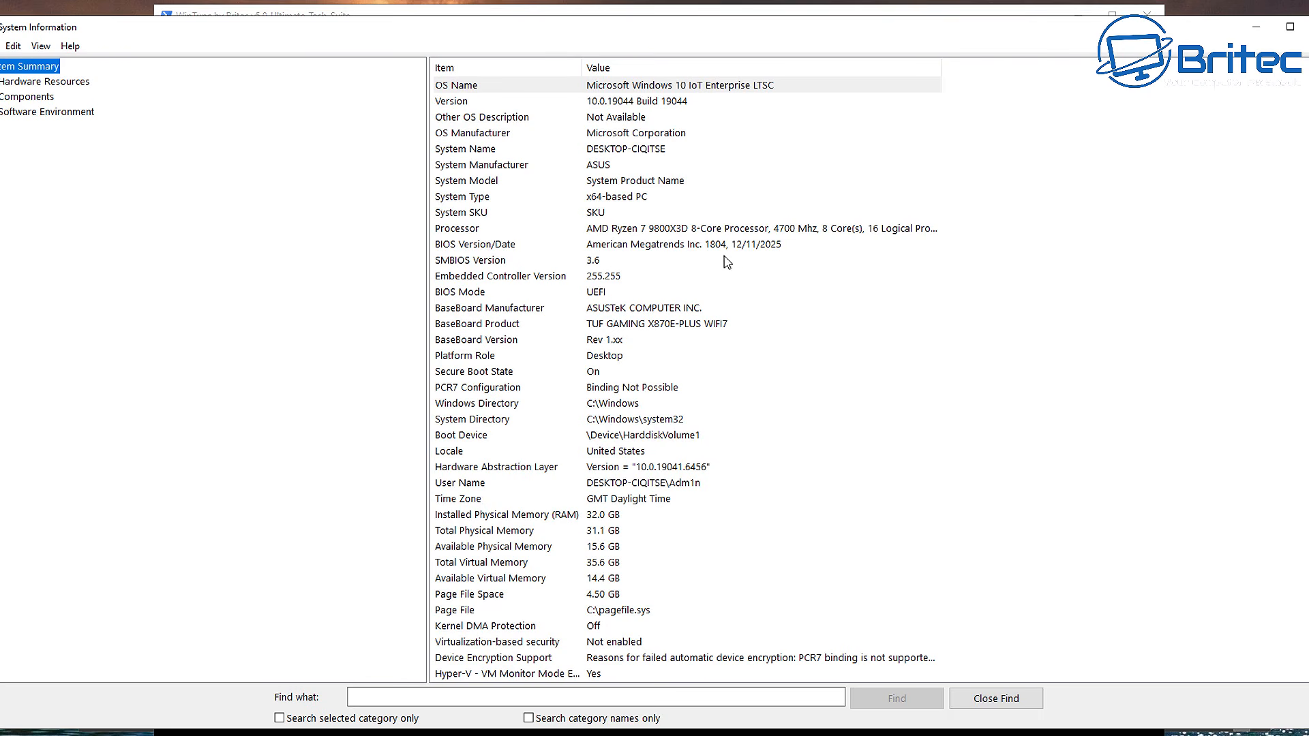
click(1307, 26)
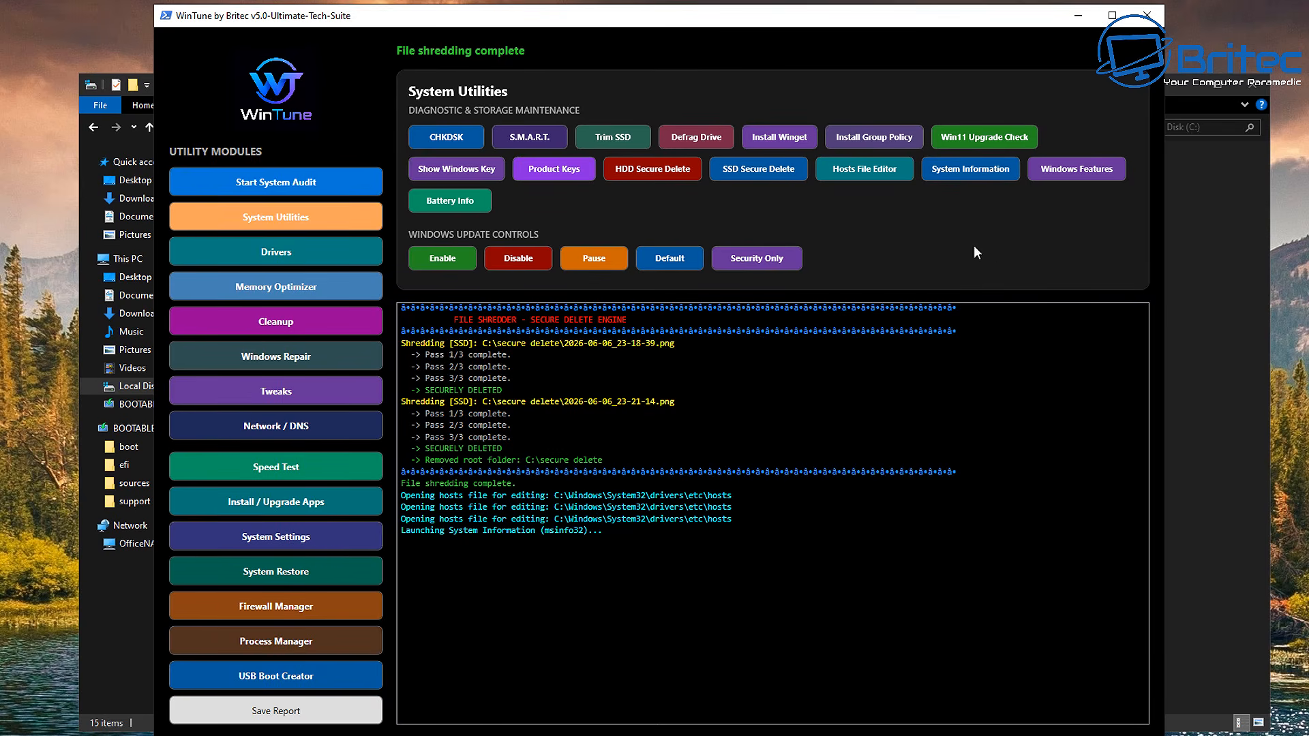
Step: Look through the optional components in the Windows Features dialog and close it without changing any
click(1068, 170)
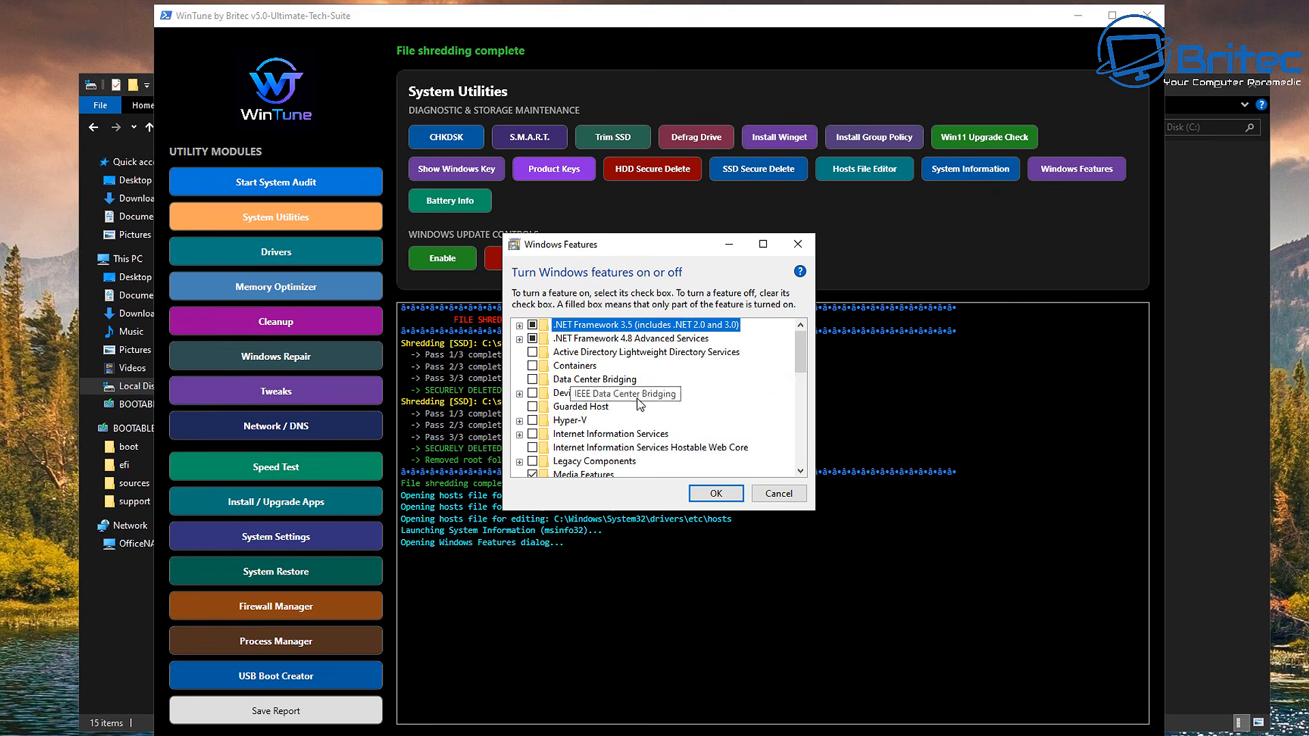
scroll(550, 414, down, 2)
scroll(550, 414, down, 2)
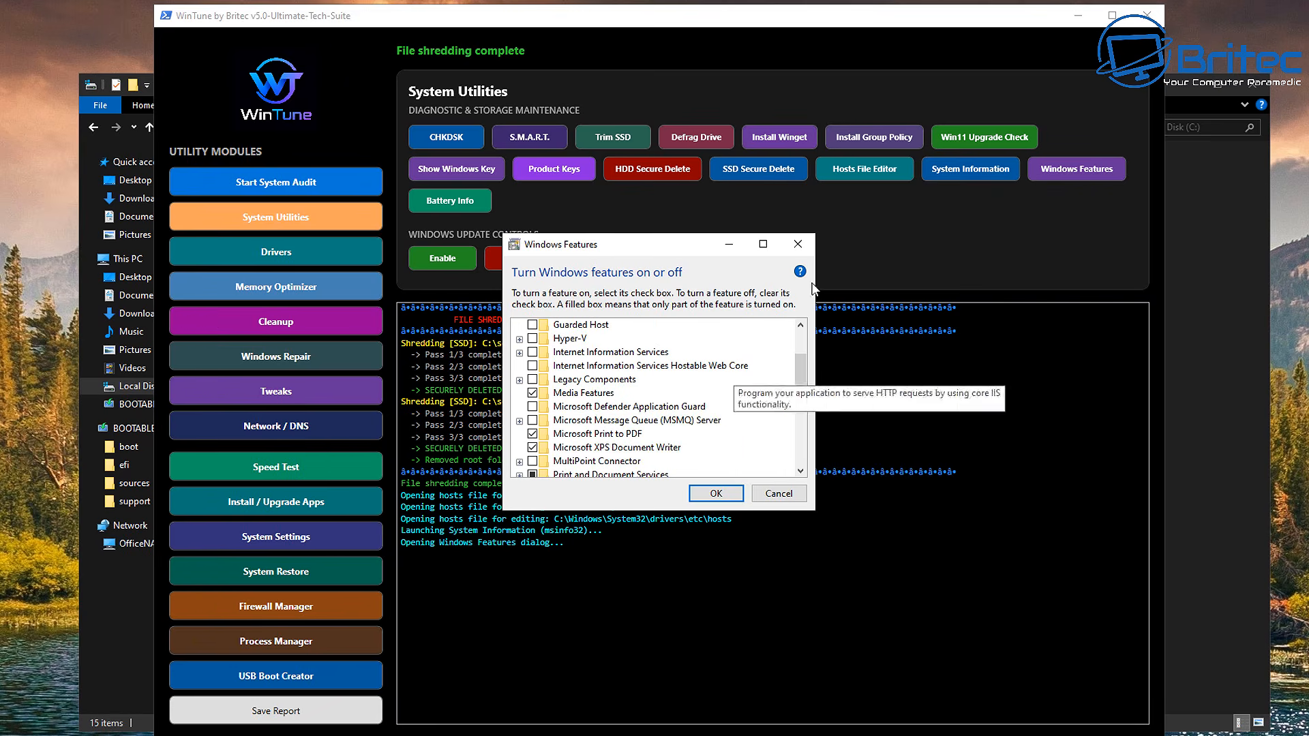
click(797, 243)
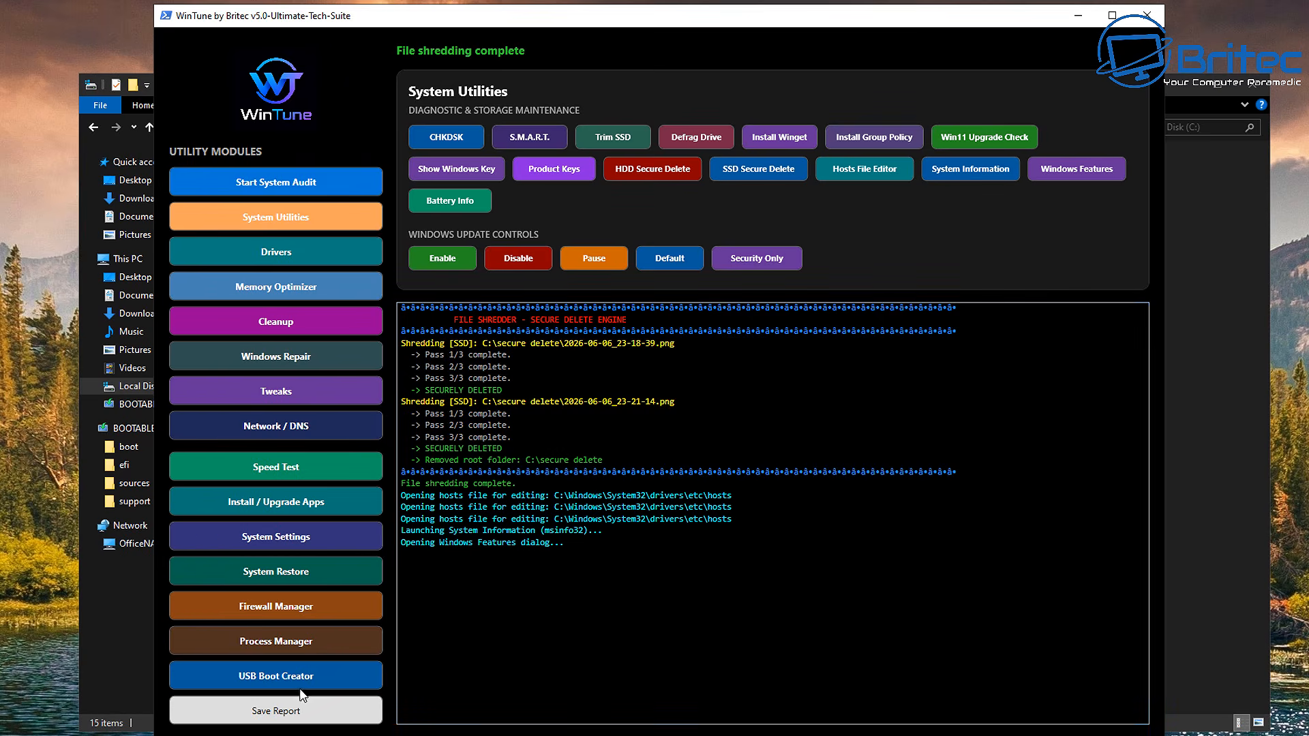
Step: Restore Windows Update to its default settings, and pause updates for 35 days
click(669, 258)
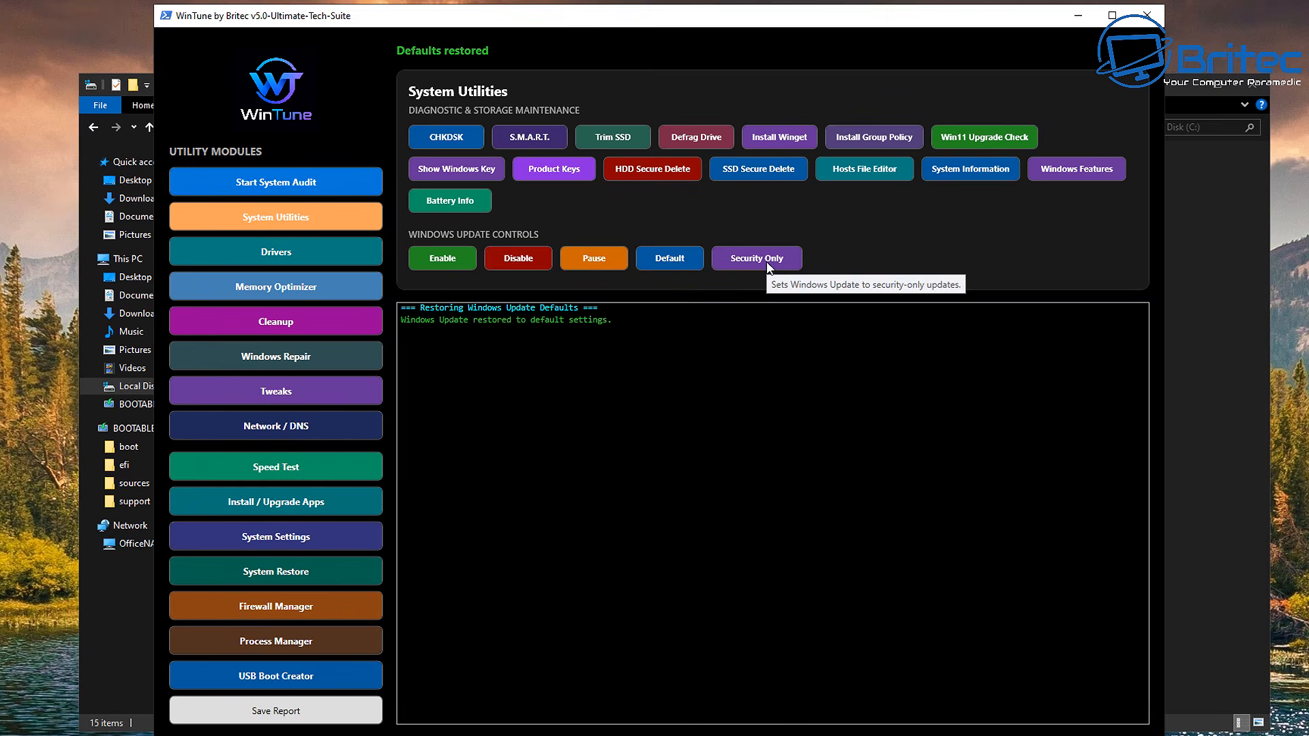
click(593, 259)
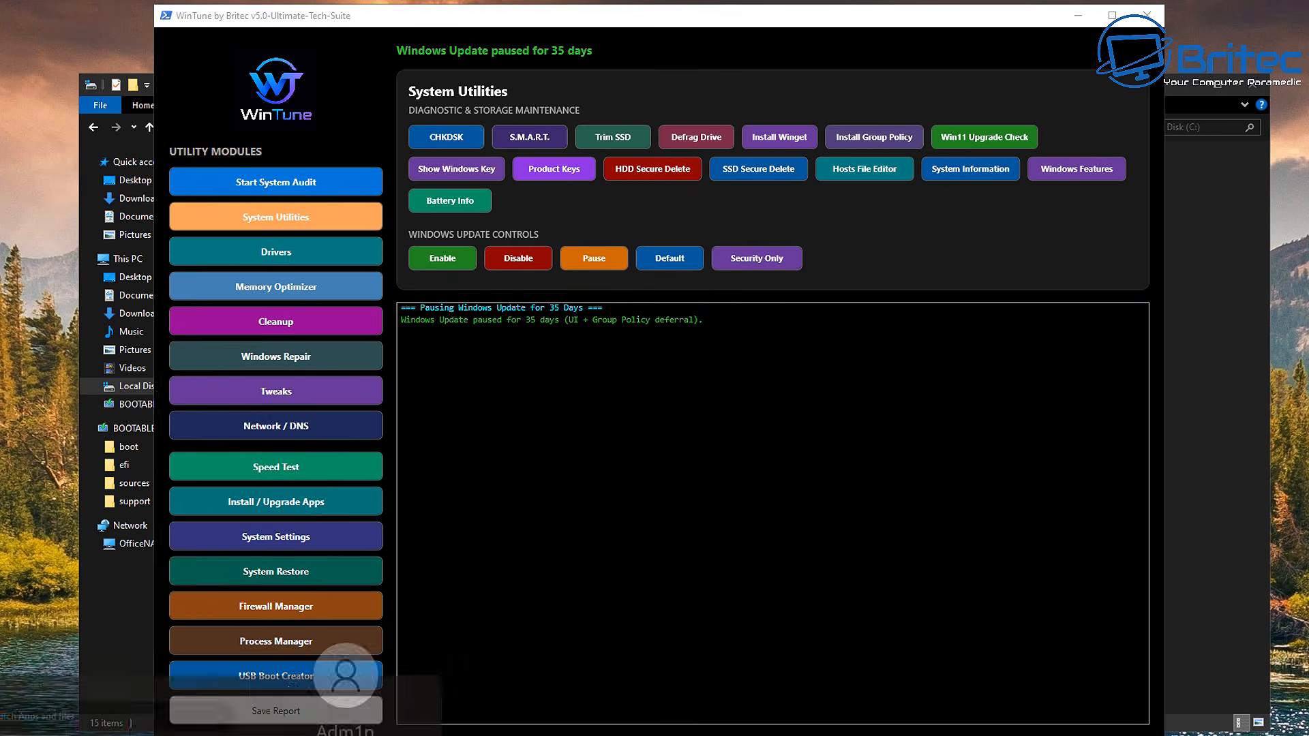
Step: Open the Windows Update page under Update & Security in Windows Settings to check the update pause status
click(301, 571)
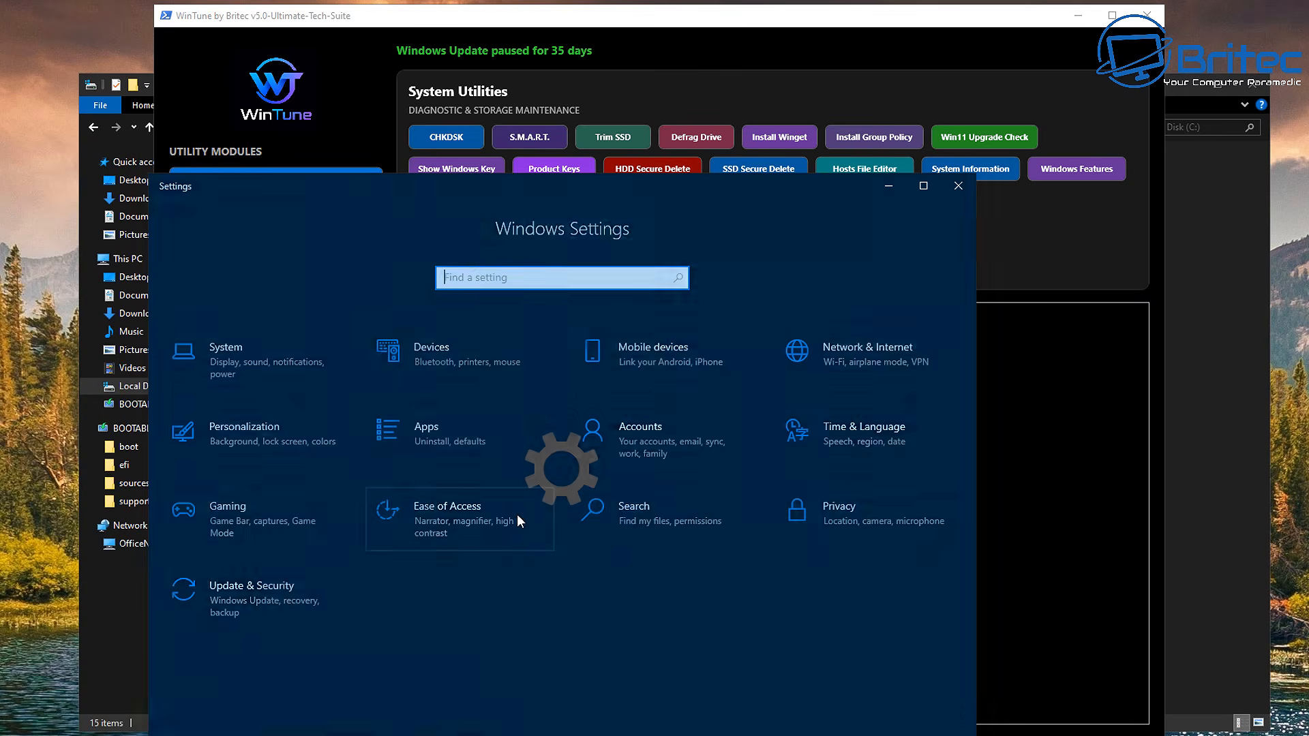
click(270, 594)
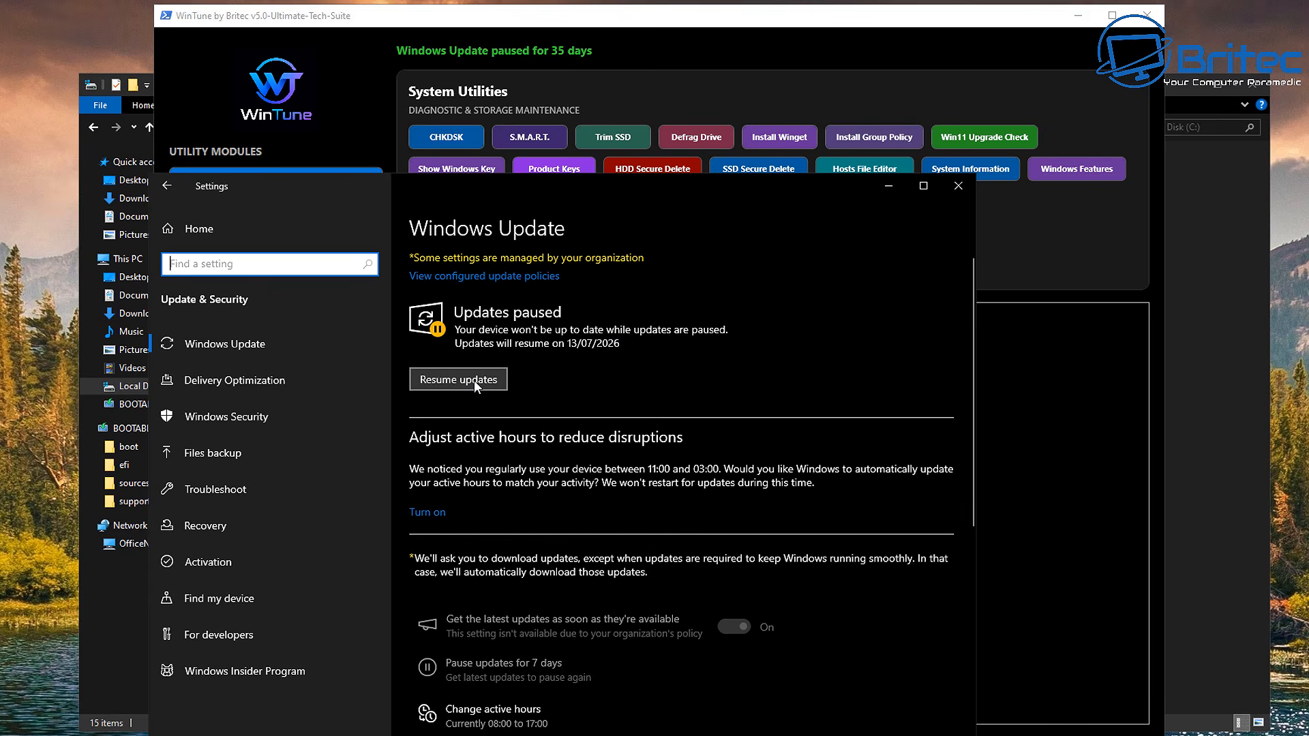
Step: Restore Windows Update to its default settings and reload the Windows Update page in Windows Settings to check the update status
click(888, 191)
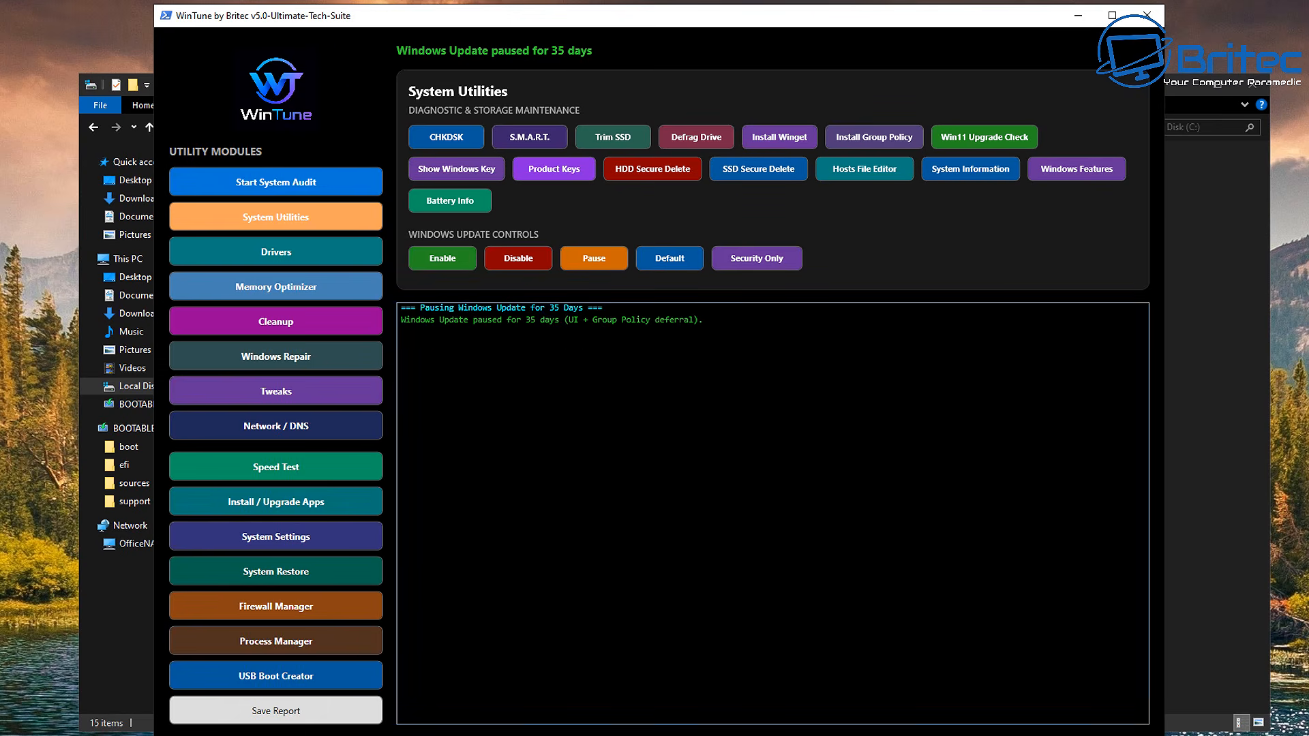
click(666, 267)
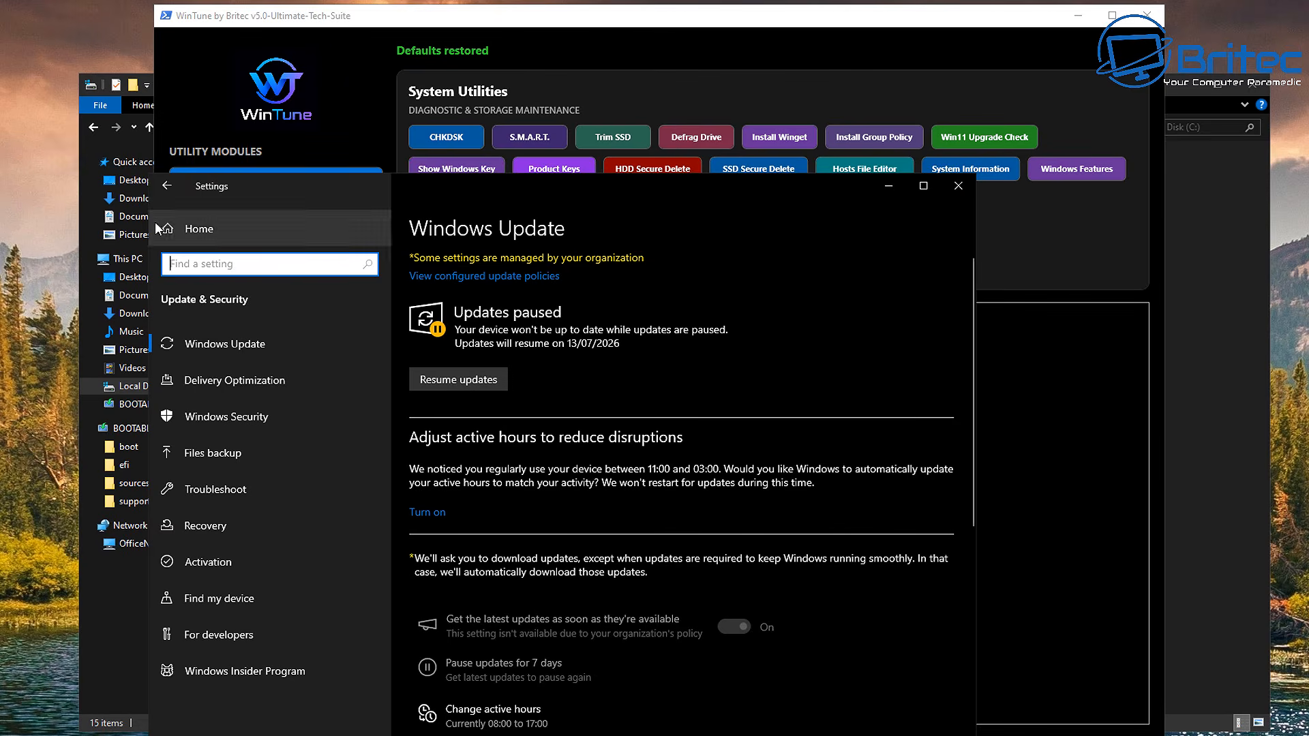
click(178, 189)
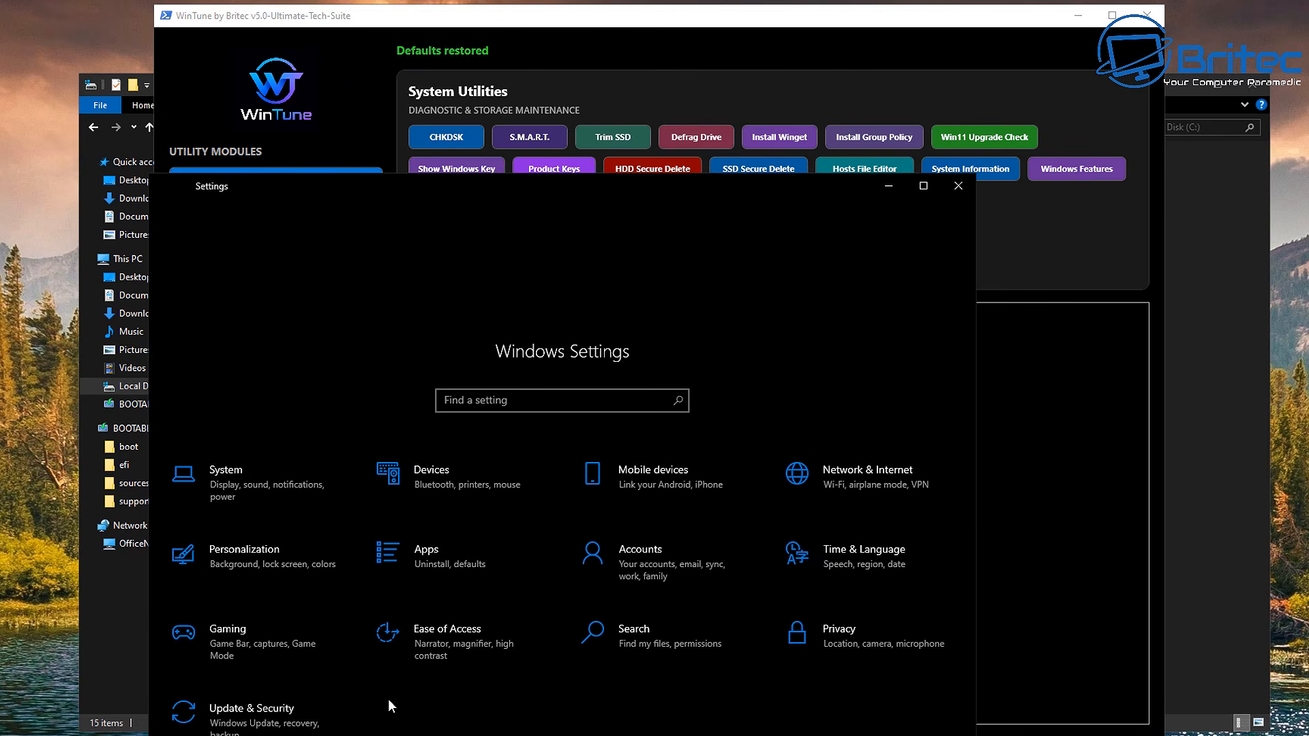
click(249, 728)
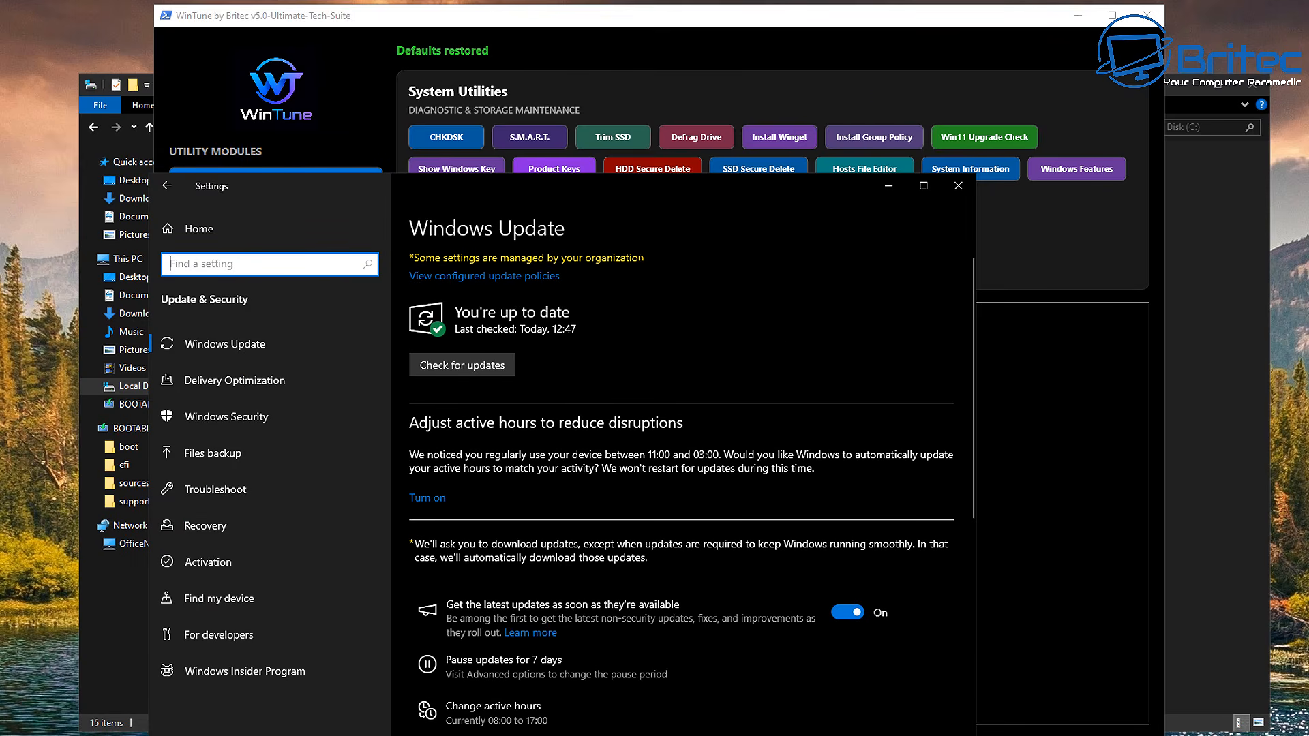
Step: Examine the notice about organization-managed settings on the Windows Update page, then close Windows Settings
drag(644, 257, 409, 258)
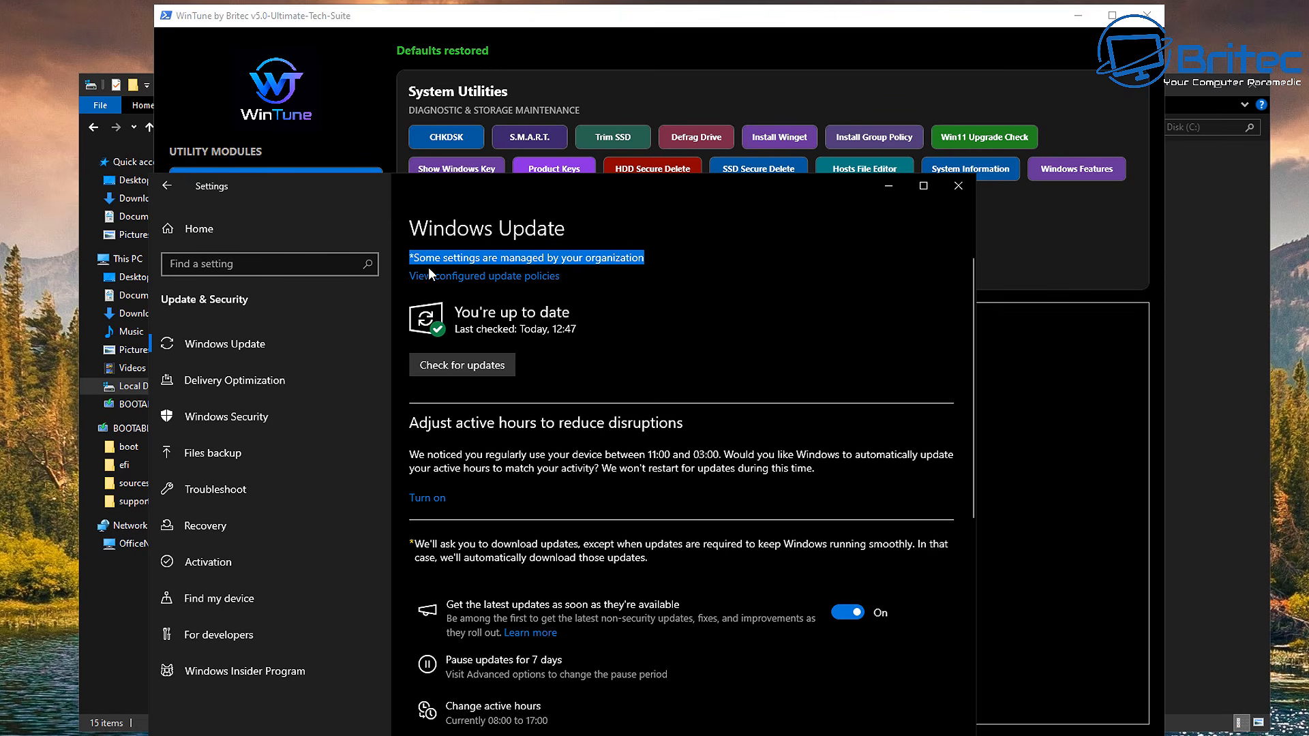
click(658, 258)
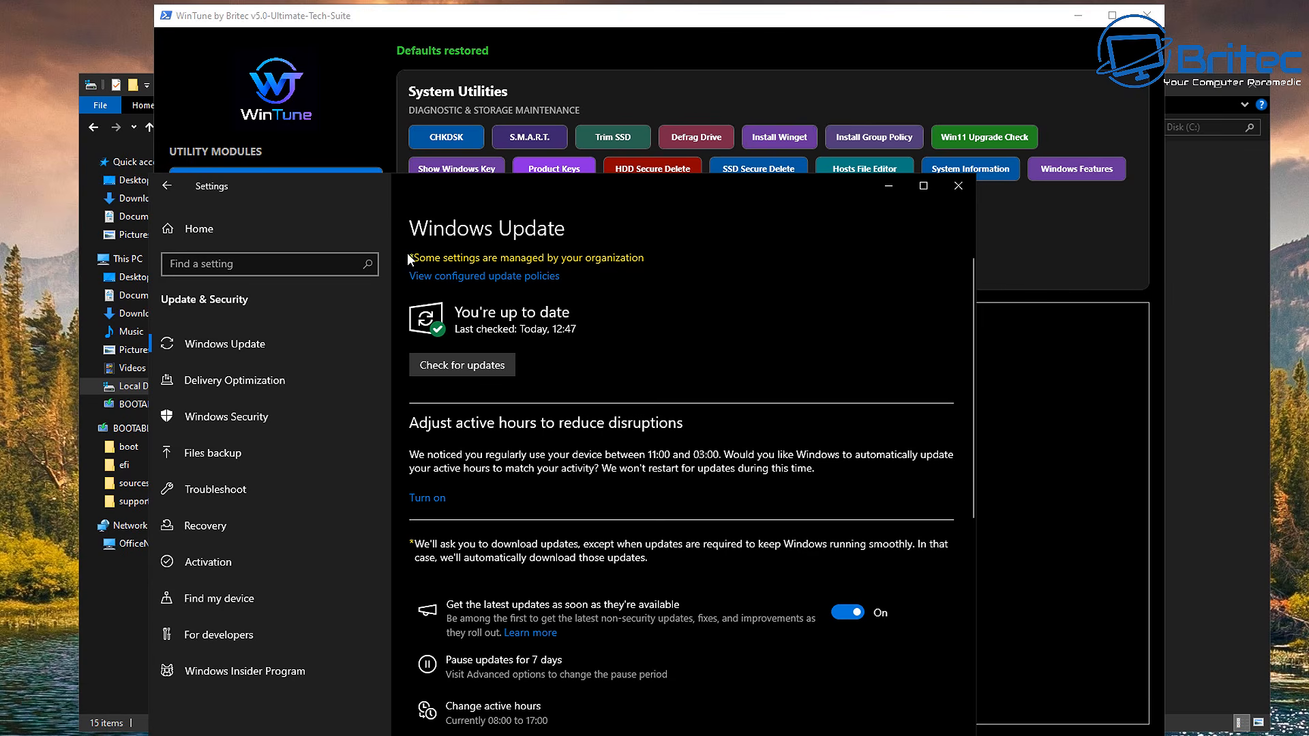
drag(408, 256, 645, 257)
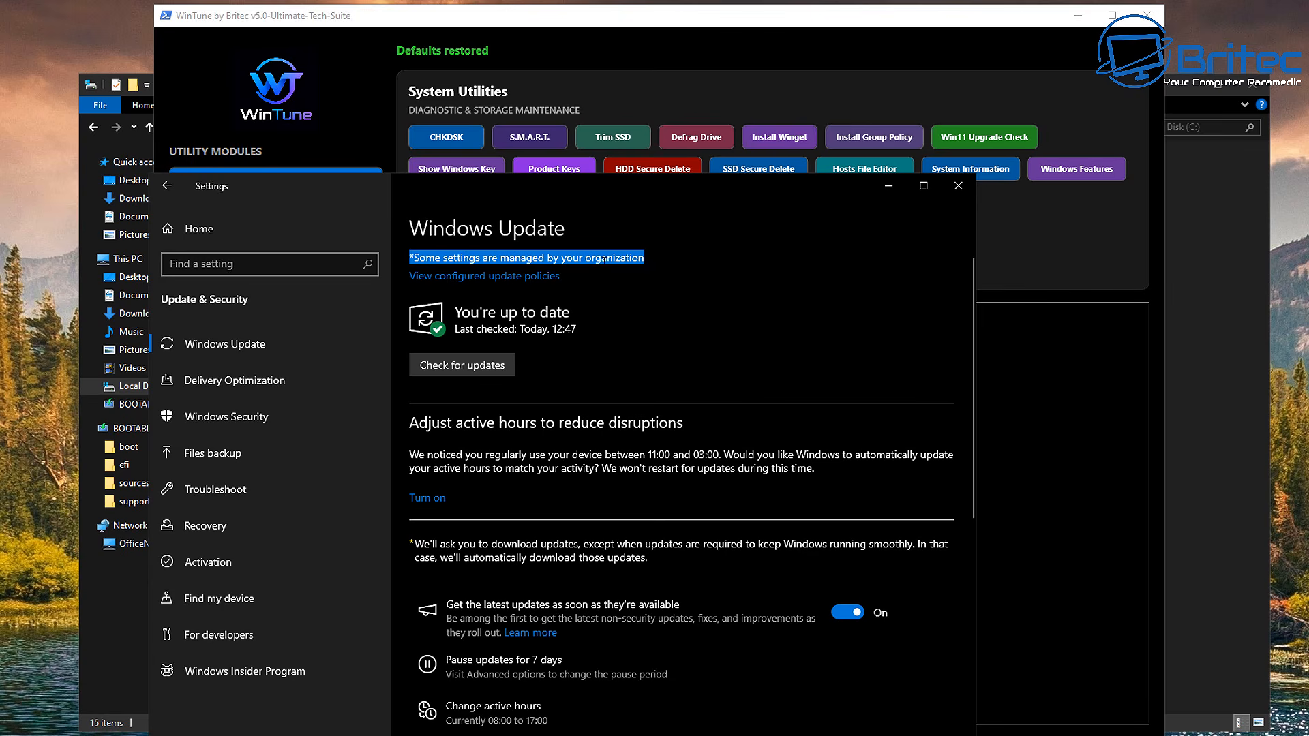
click(647, 258)
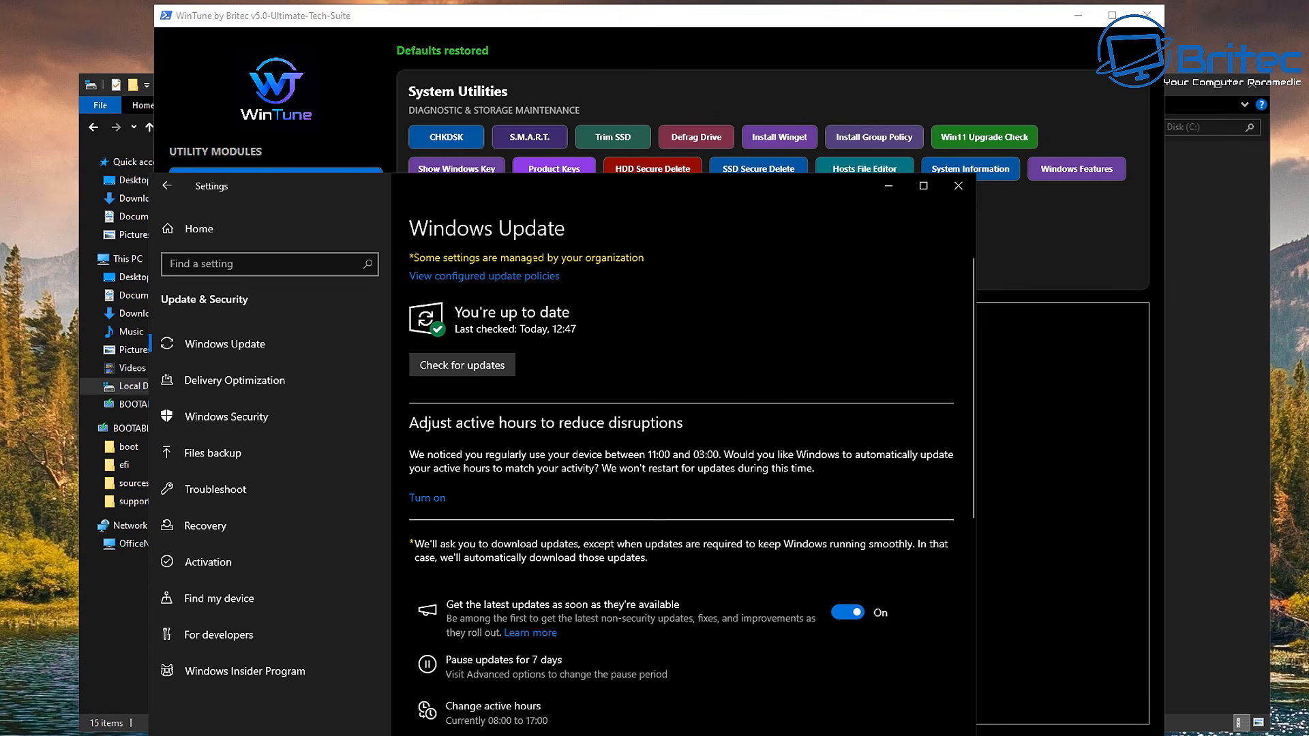
drag(409, 257, 644, 257)
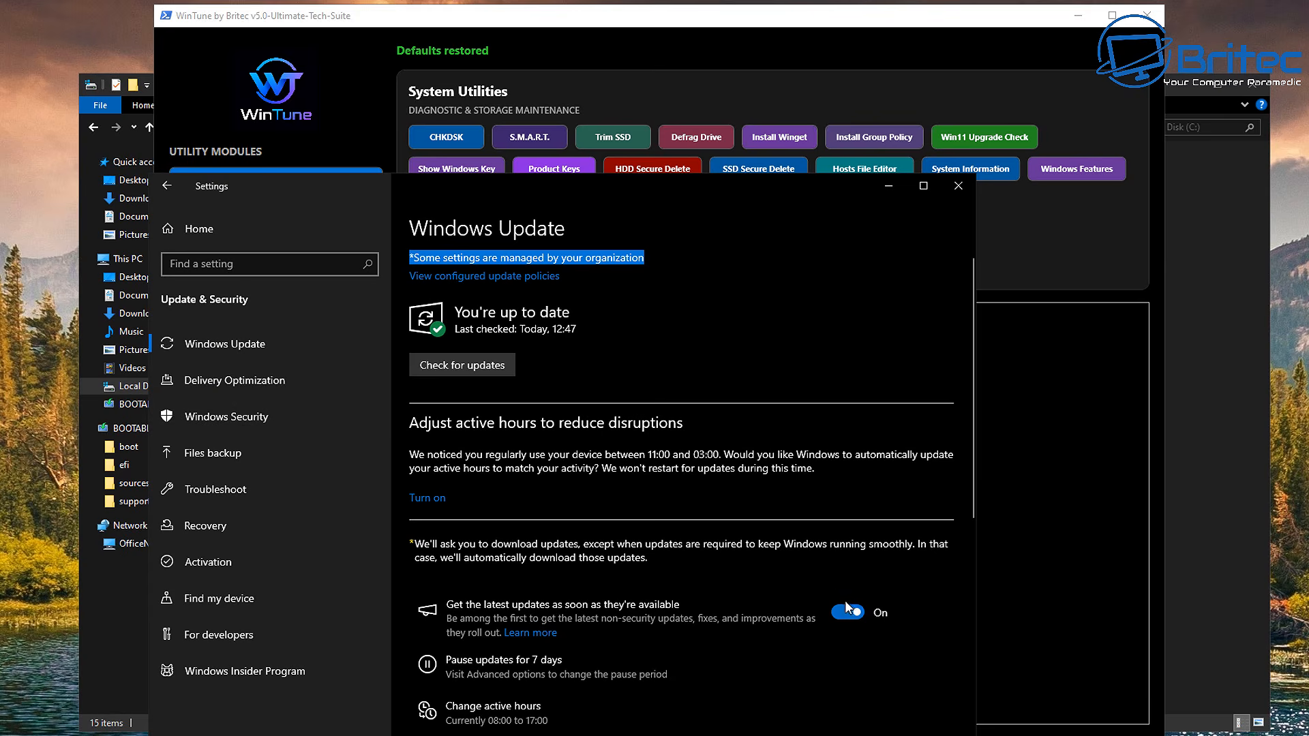
click(953, 194)
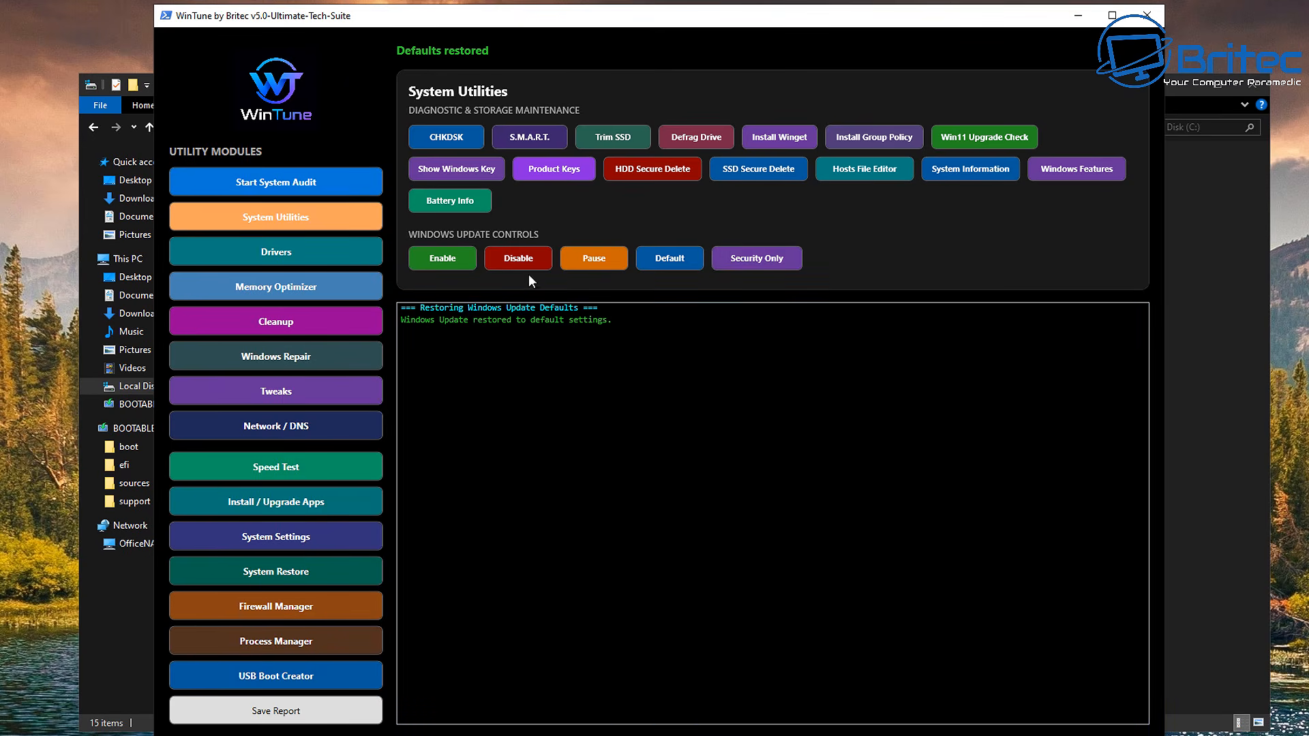
Step: Open WinTune's Drivers module, launch the Double Driver backup tool and scan the current system's drivers
click(301, 259)
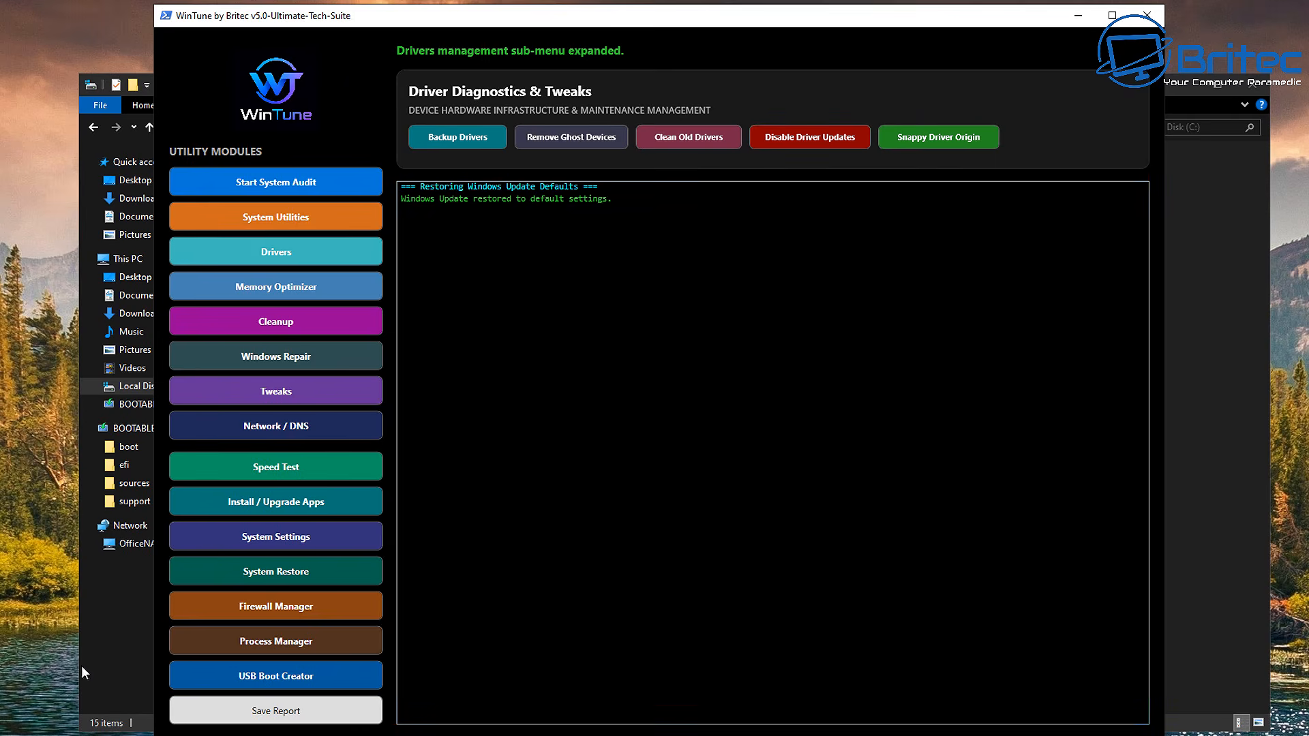
click(91, 644)
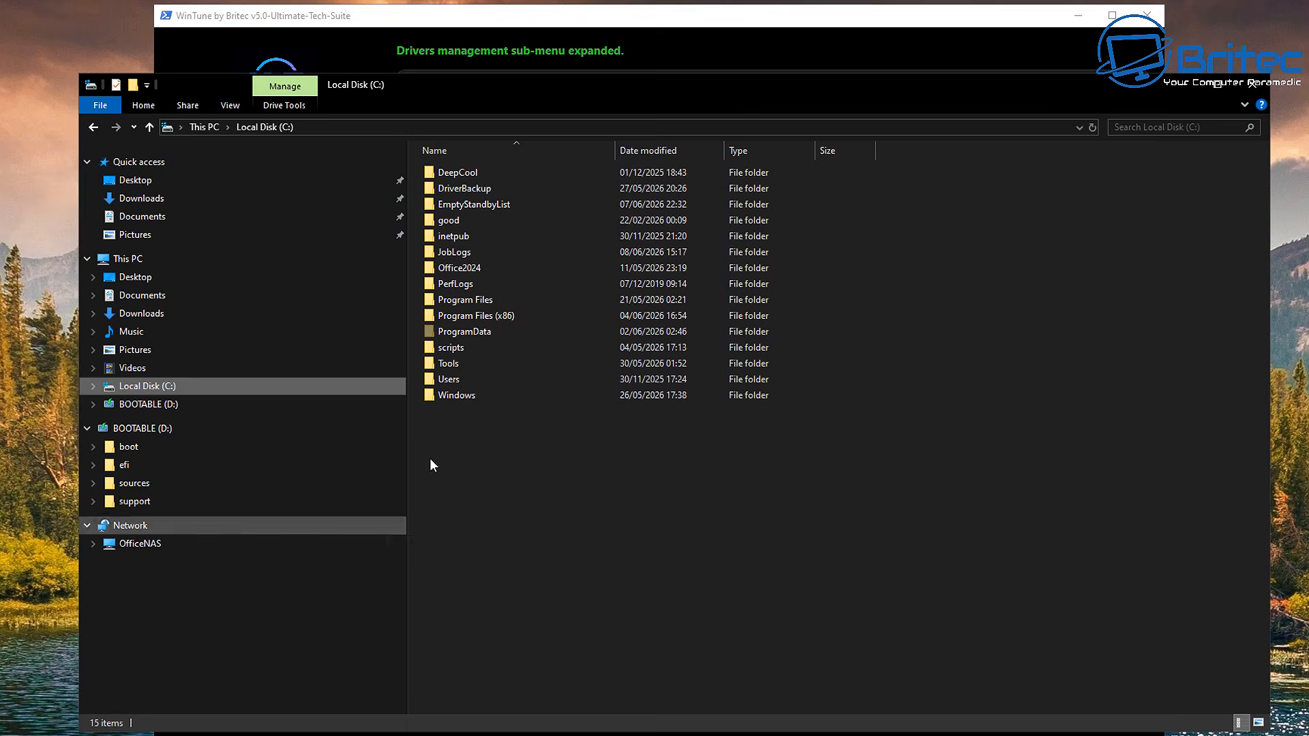
click(1253, 84)
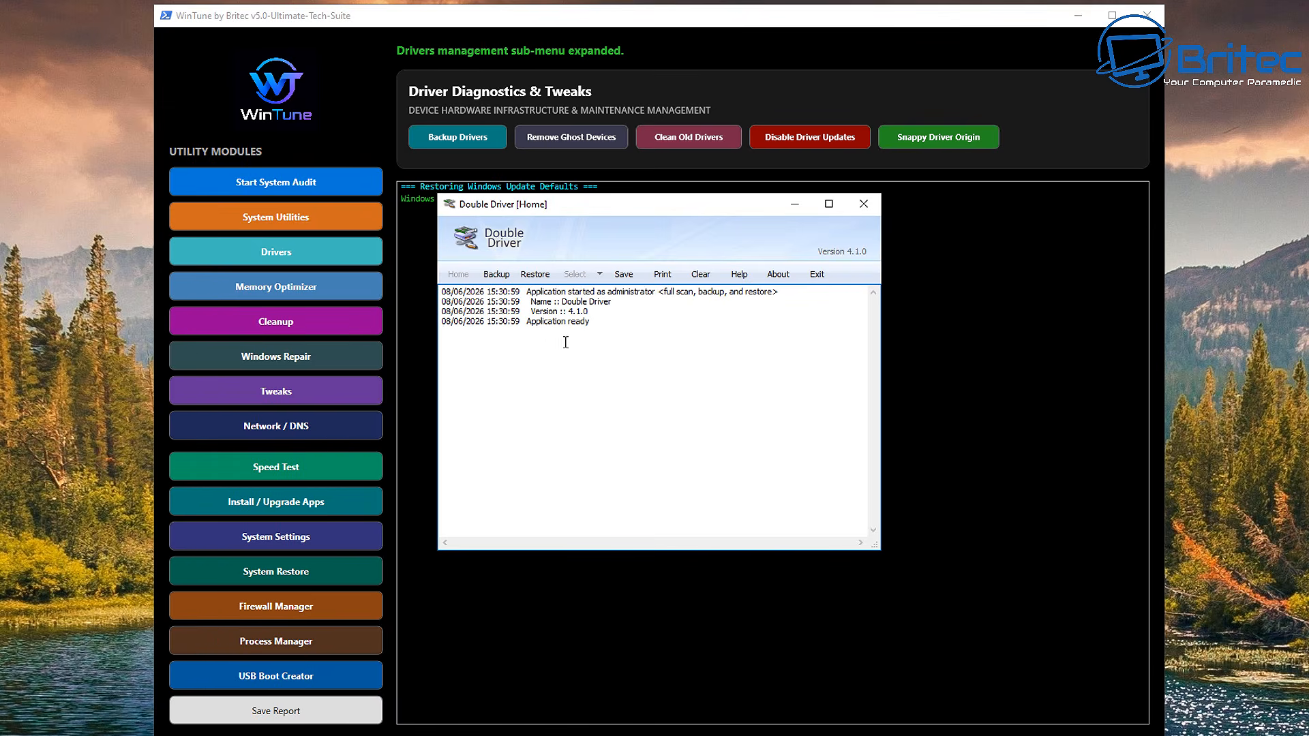
click(496, 276)
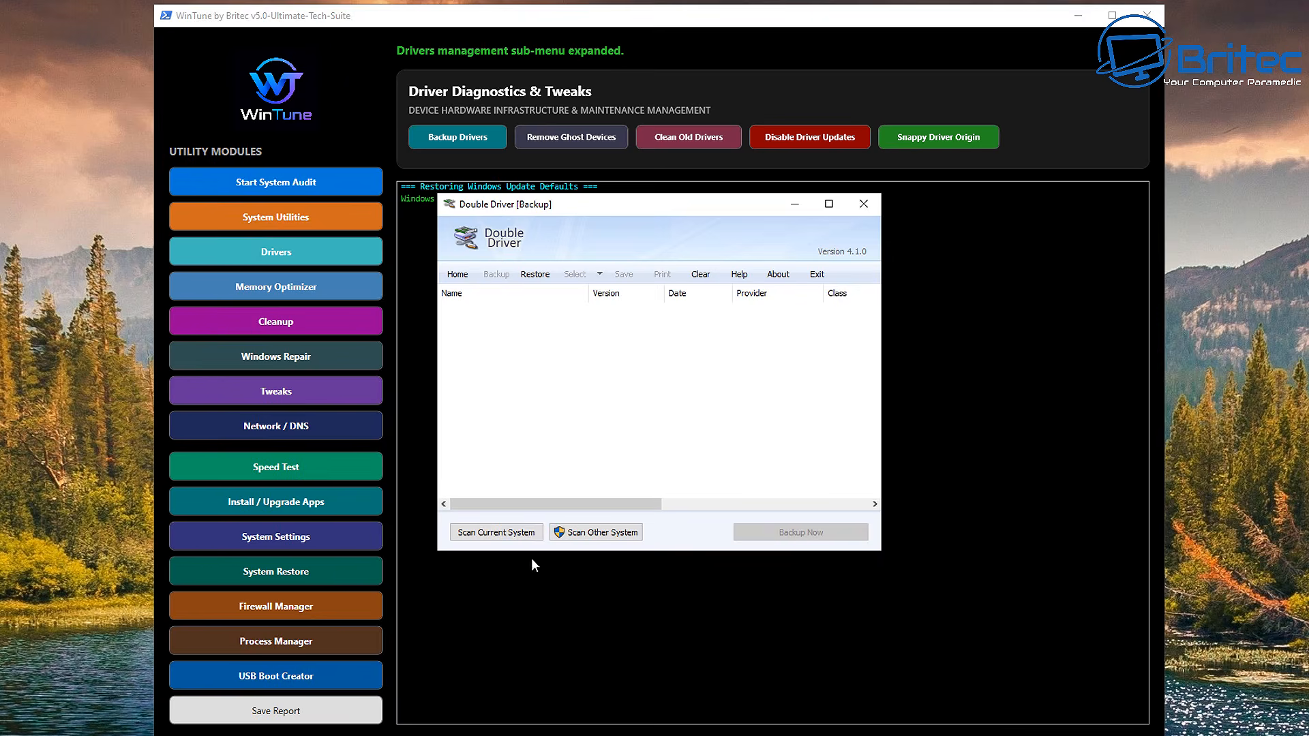
click(489, 537)
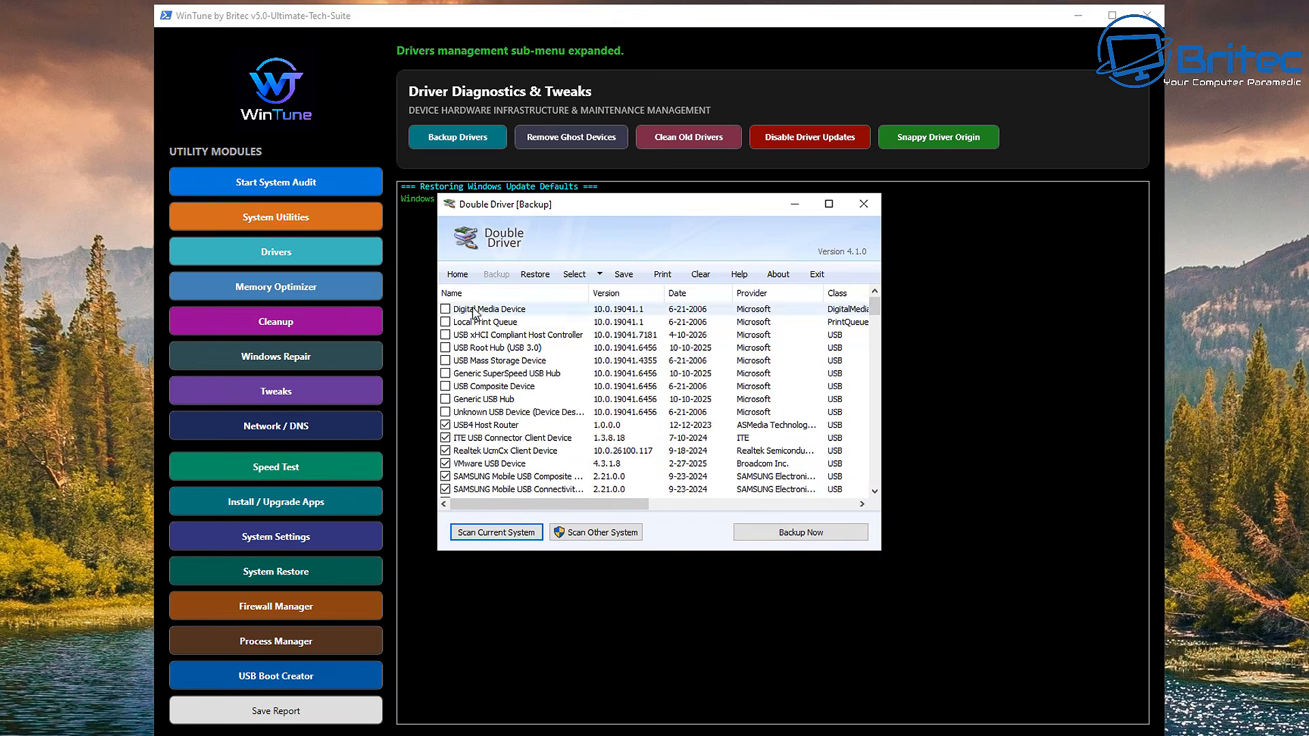
Step: Back up the selected drivers as a structured folder into a new folder named drivers on Local Disk (C:)
click(817, 539)
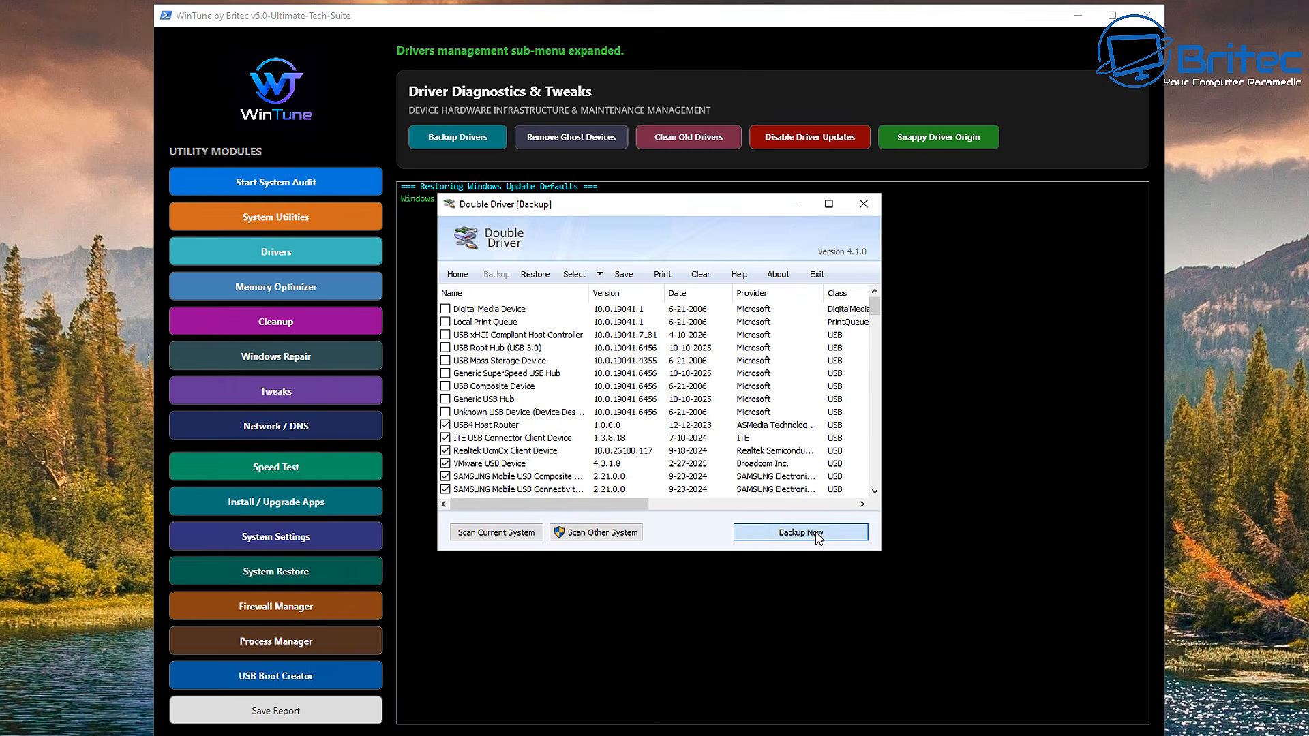
click(739, 339)
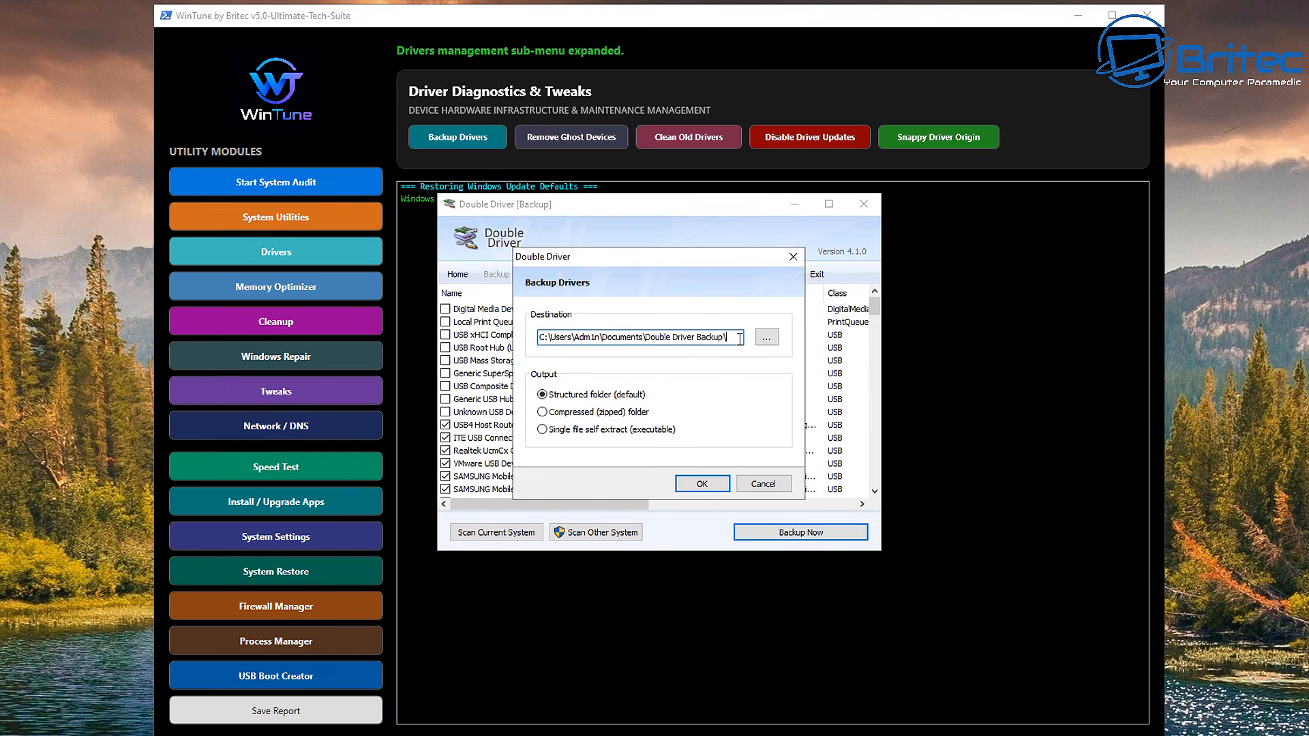
drag(740, 339, 539, 337)
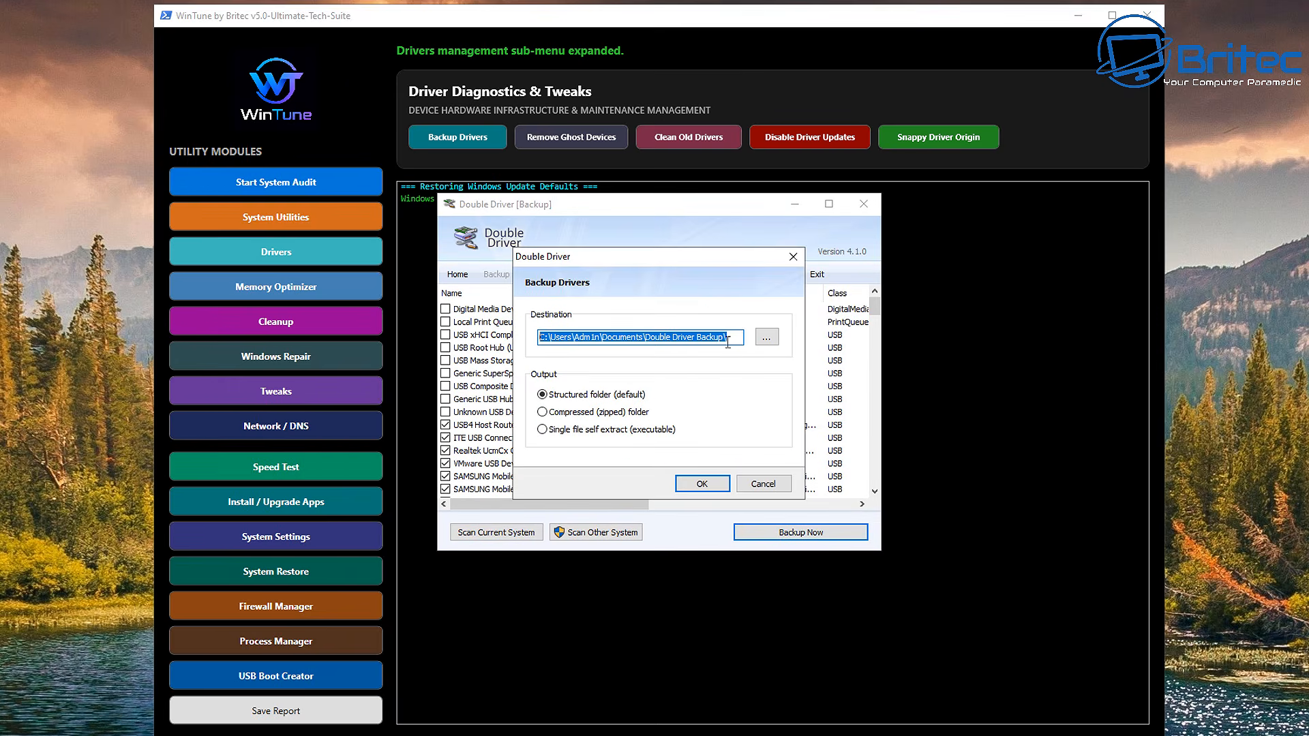
click(766, 337)
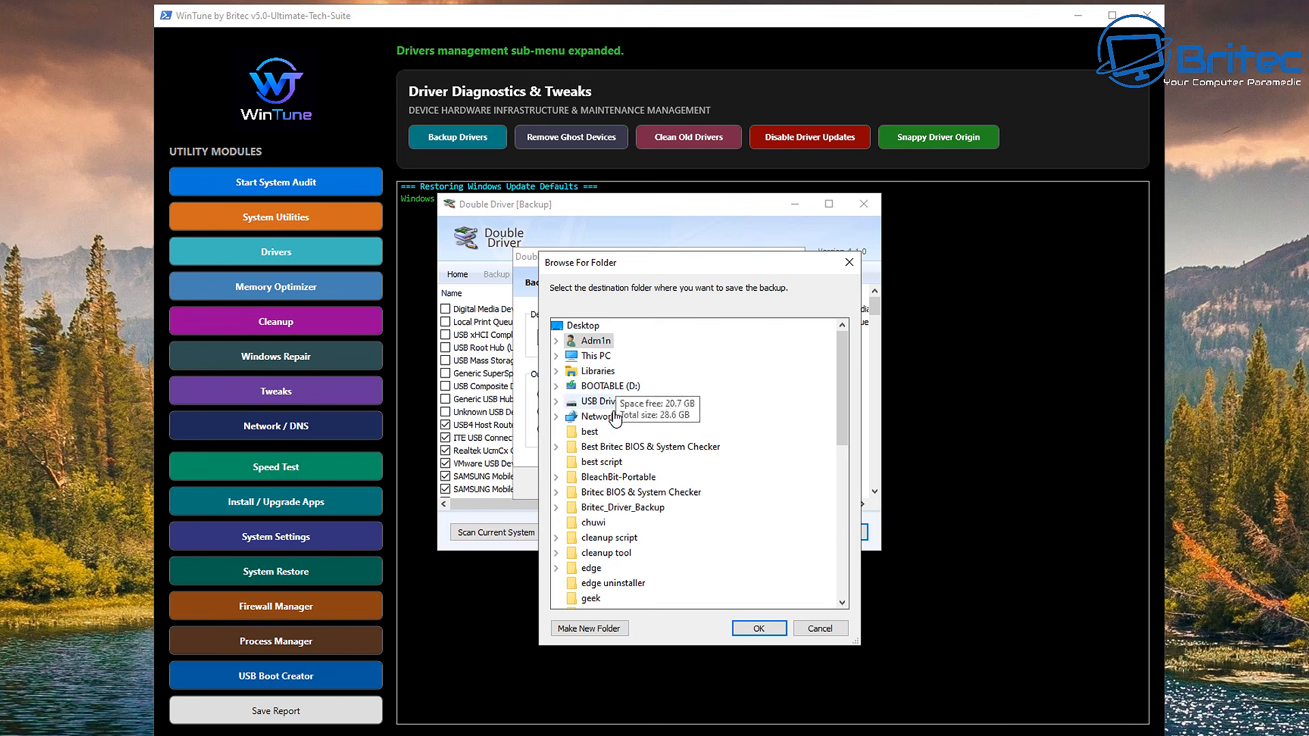
double_click(595, 355)
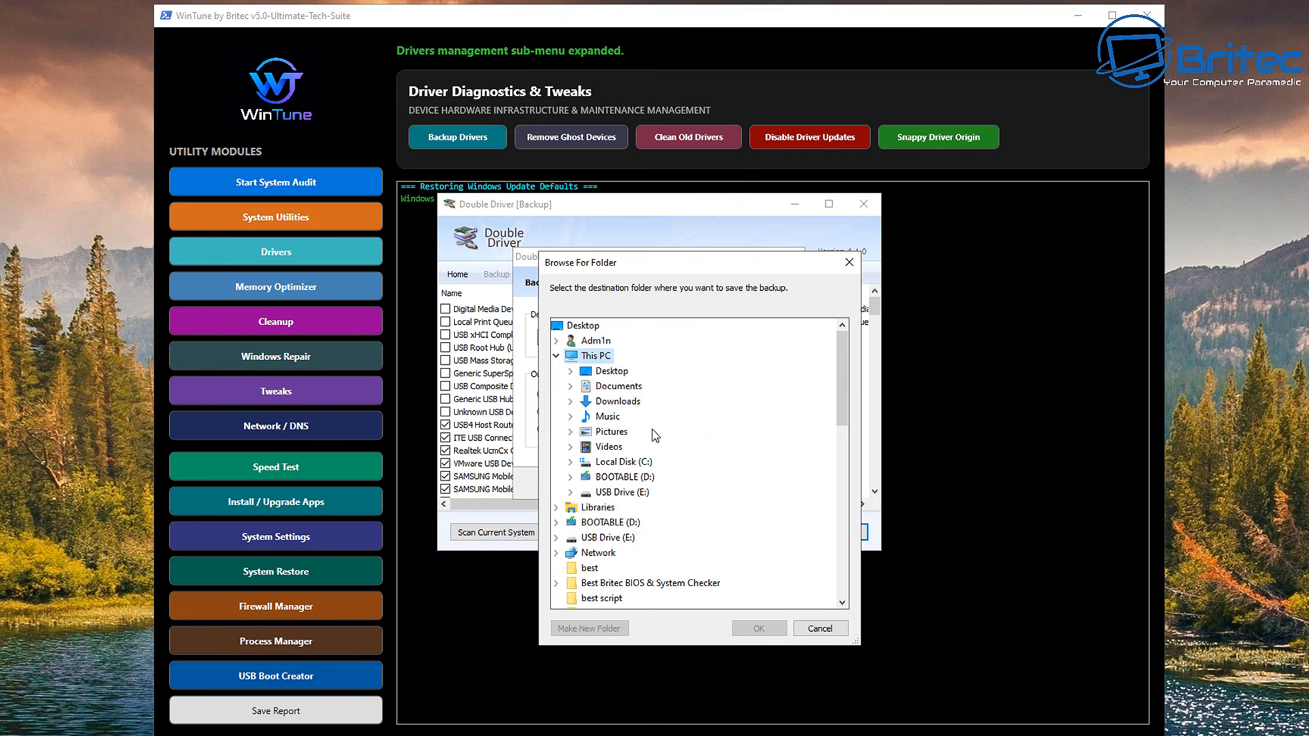
double_click(623, 461)
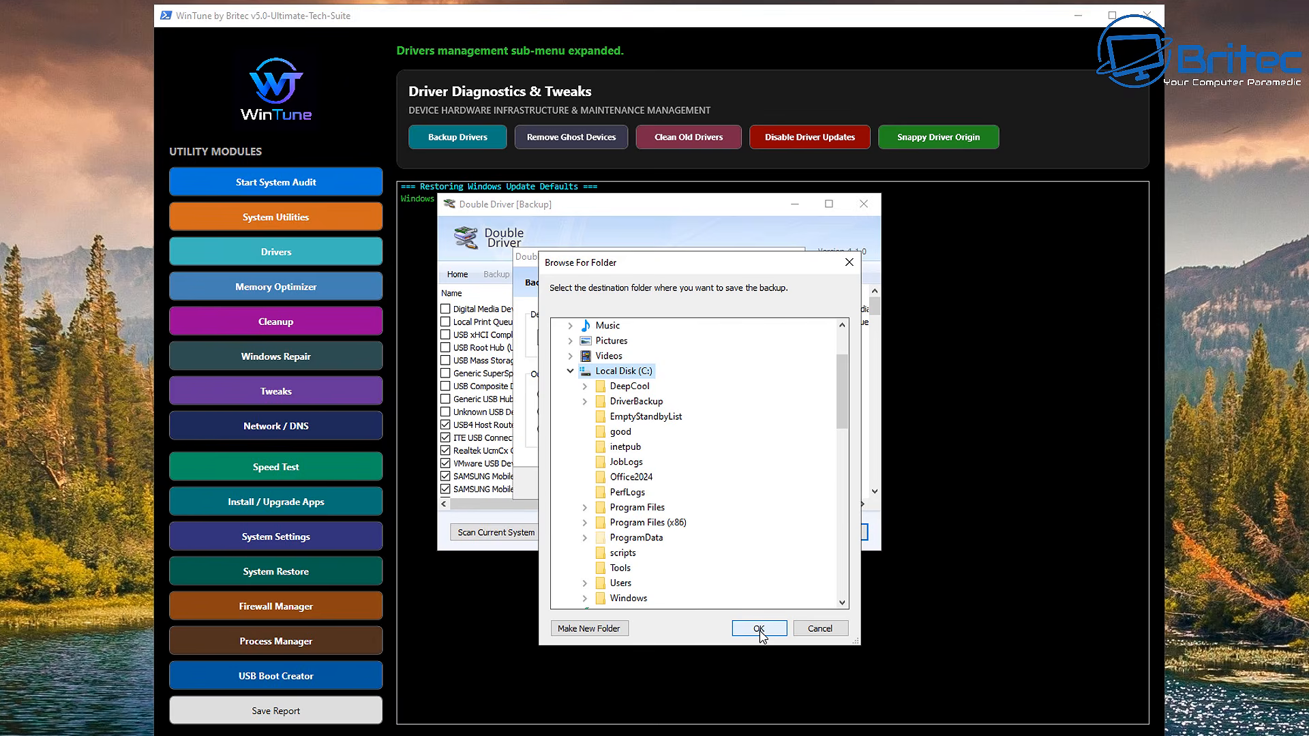
click(599, 628)
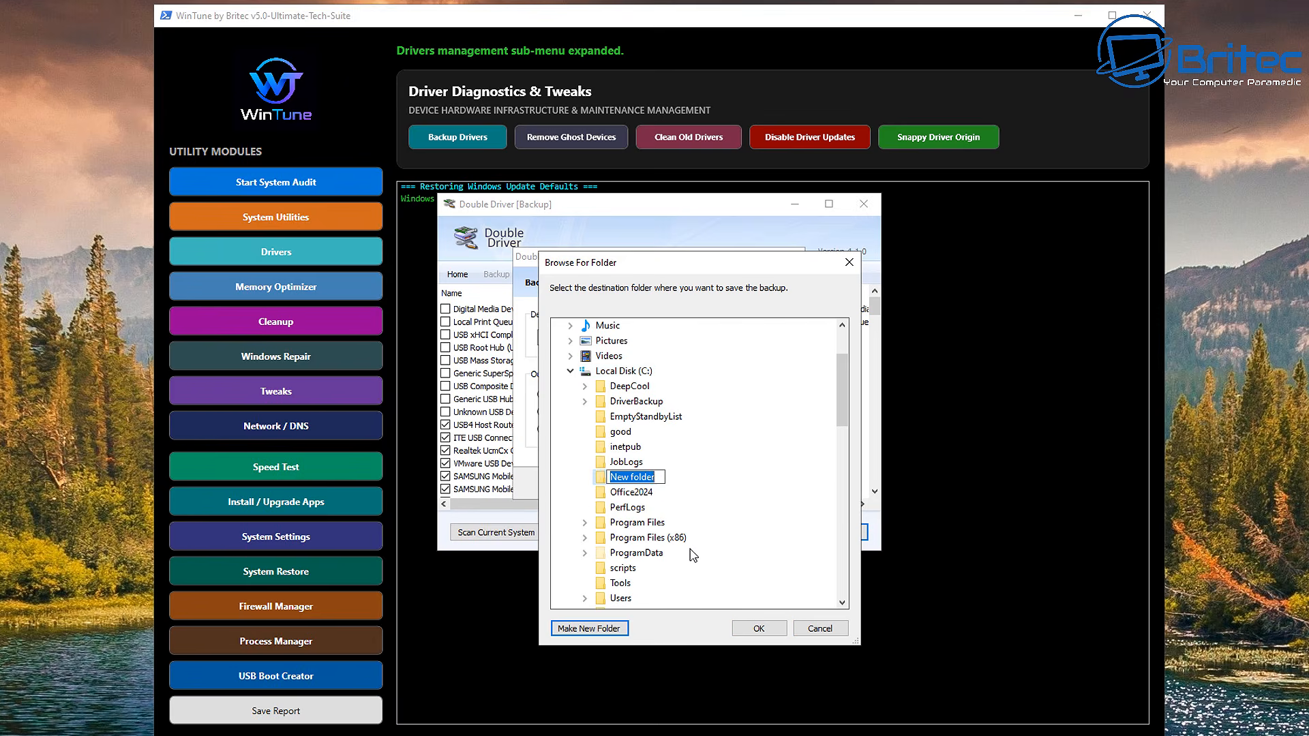
text(drivers)
key(Return)
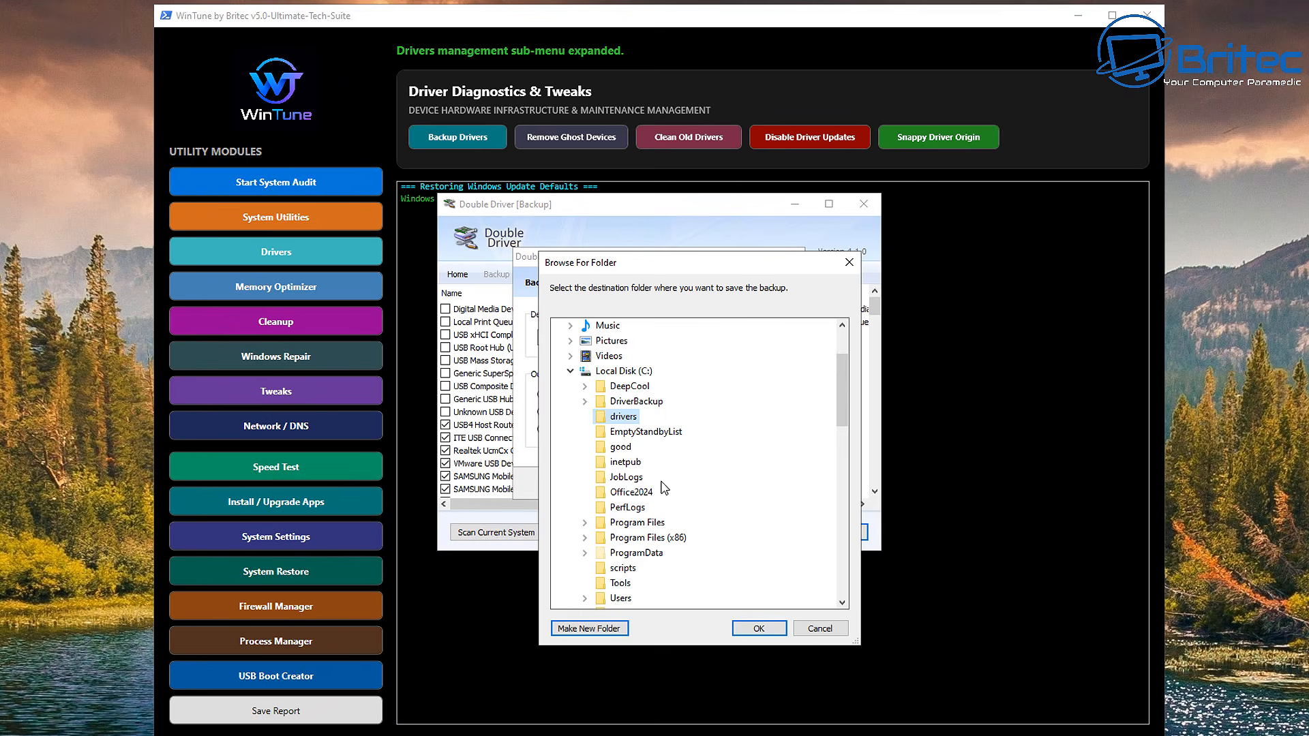
click(758, 628)
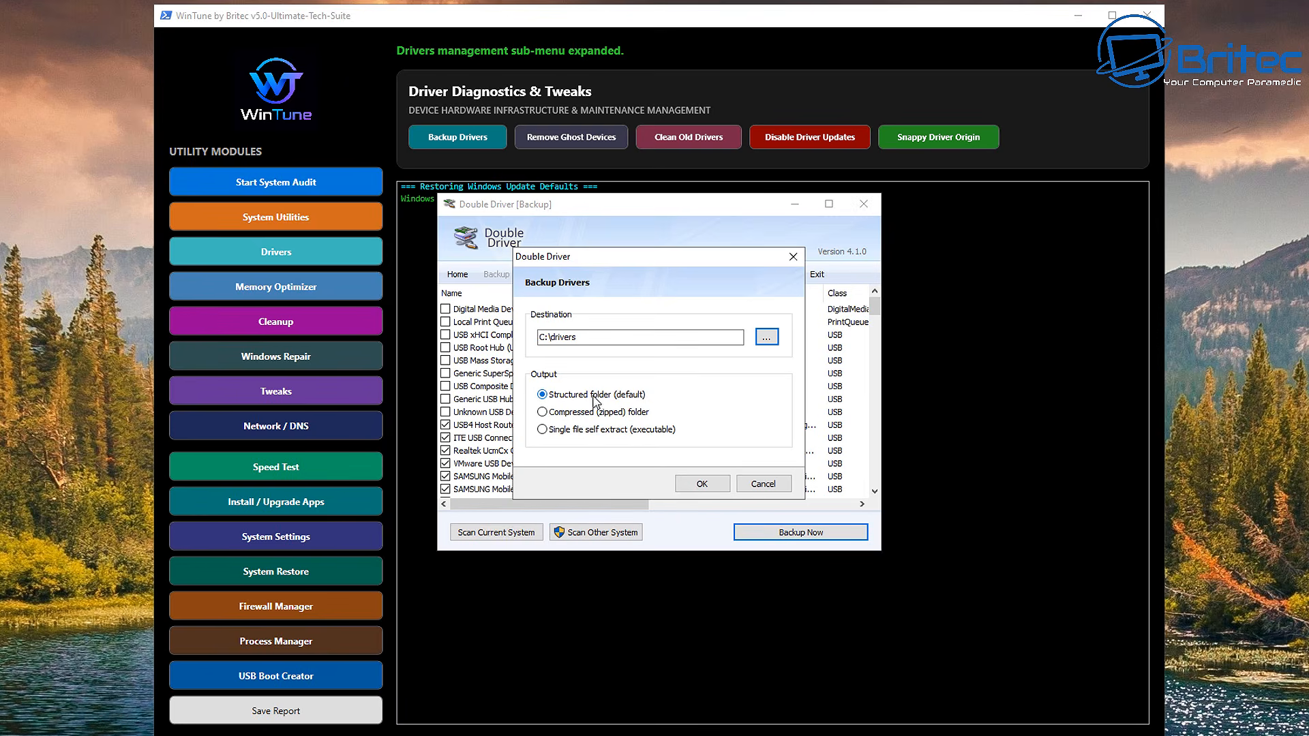
click(697, 484)
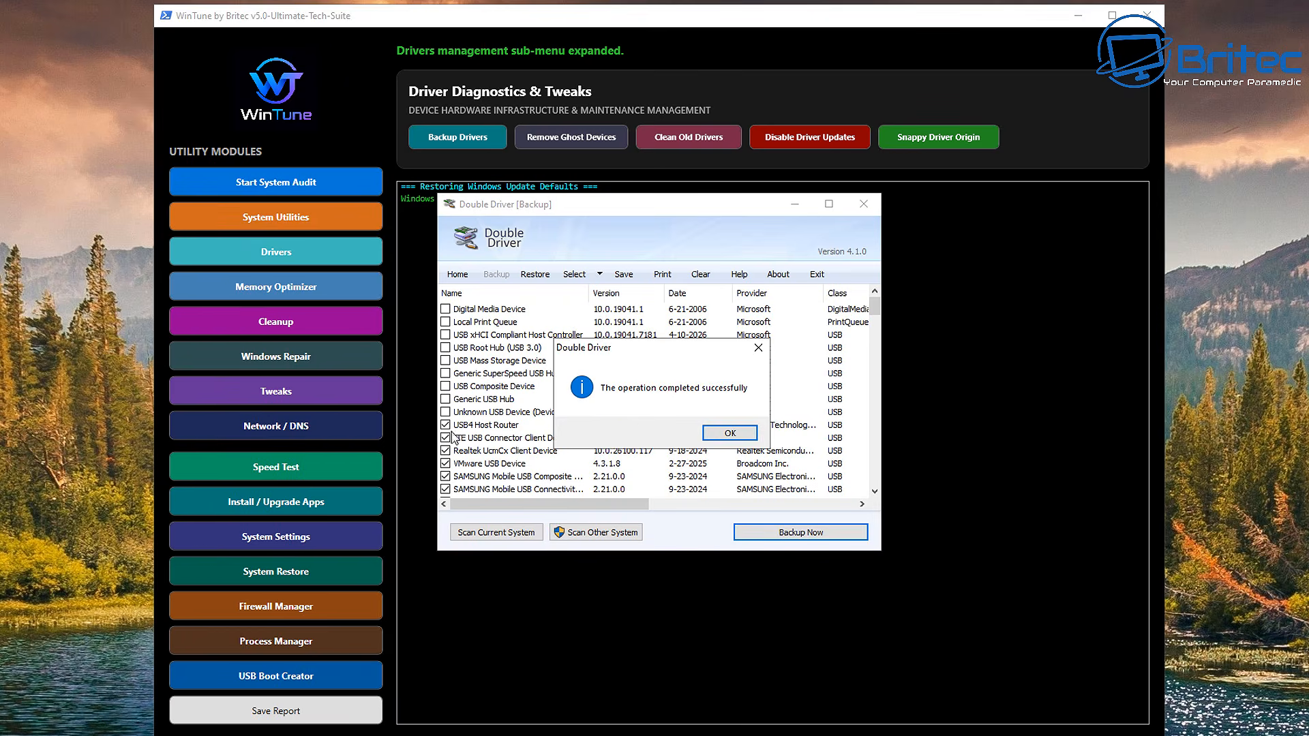
click(731, 434)
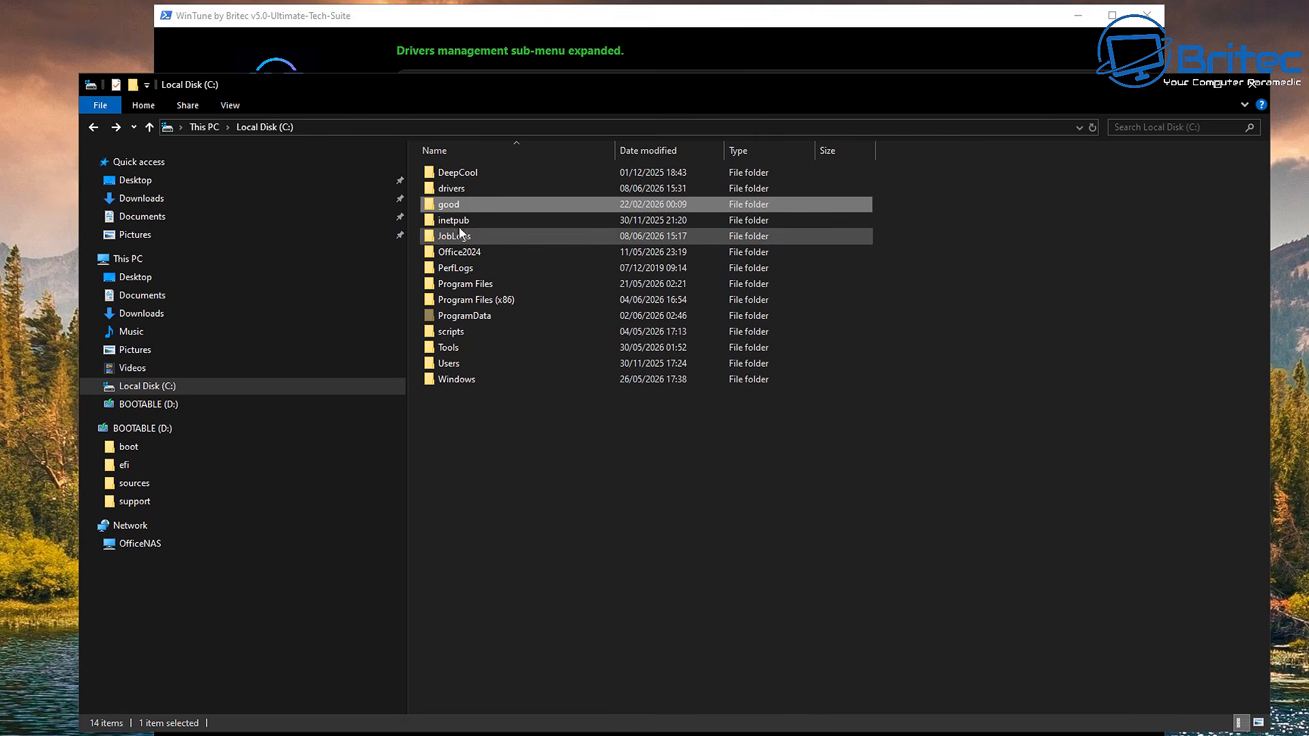
Step: Switch to File Explorer and browse the backup in C:\drivers down to its Display folder
click(456, 187)
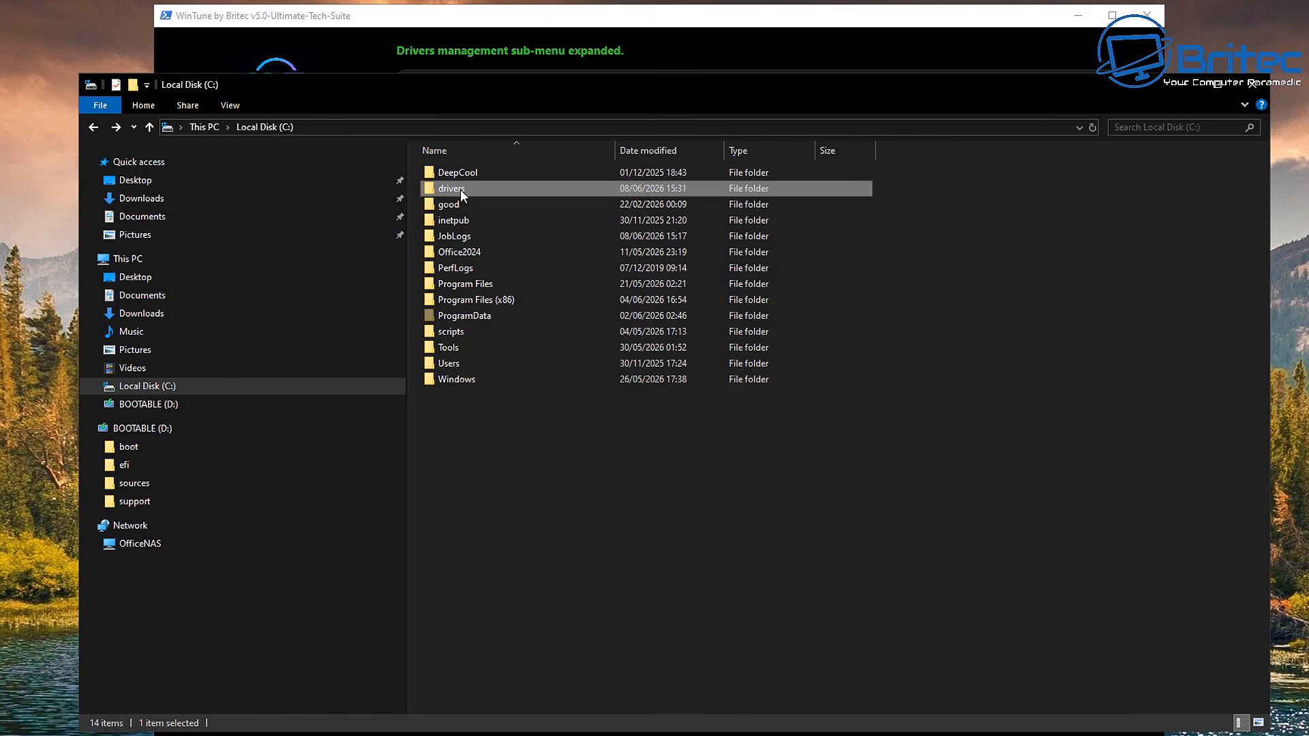
mouse_move(468, 186)
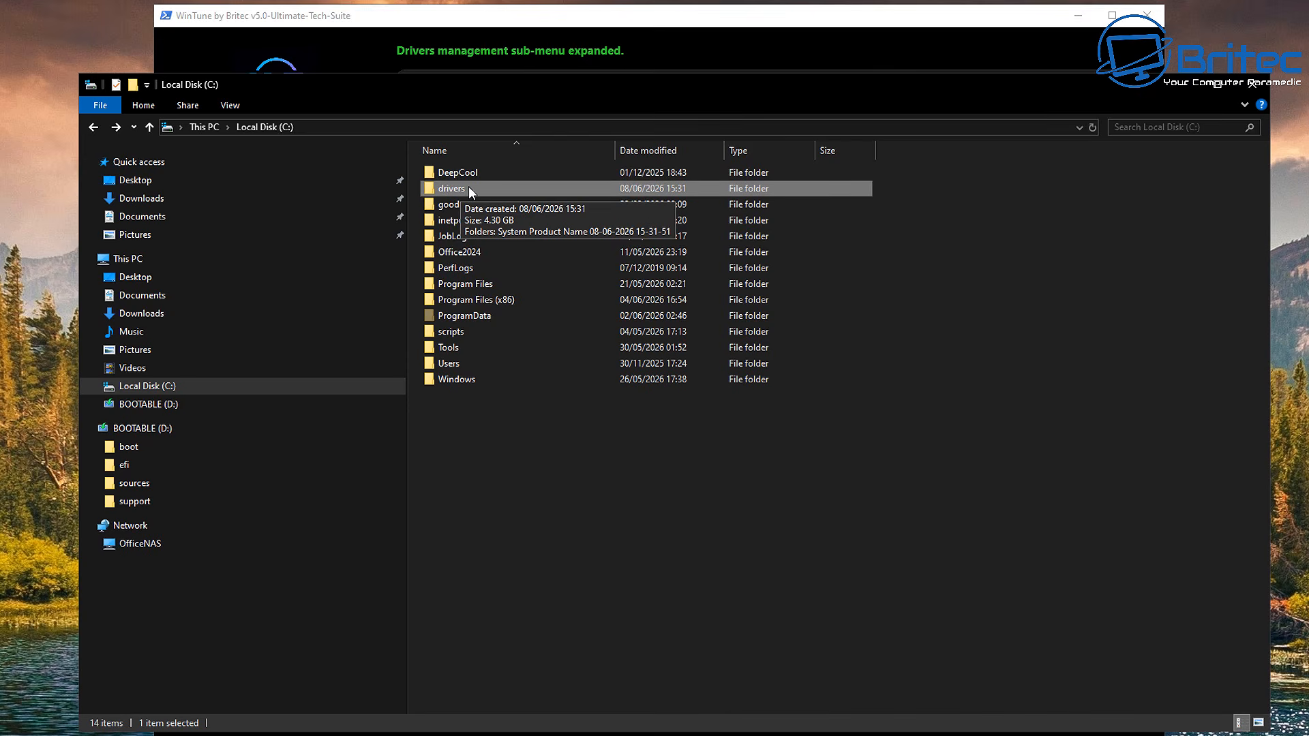
double_click(469, 186)
double_click(503, 173)
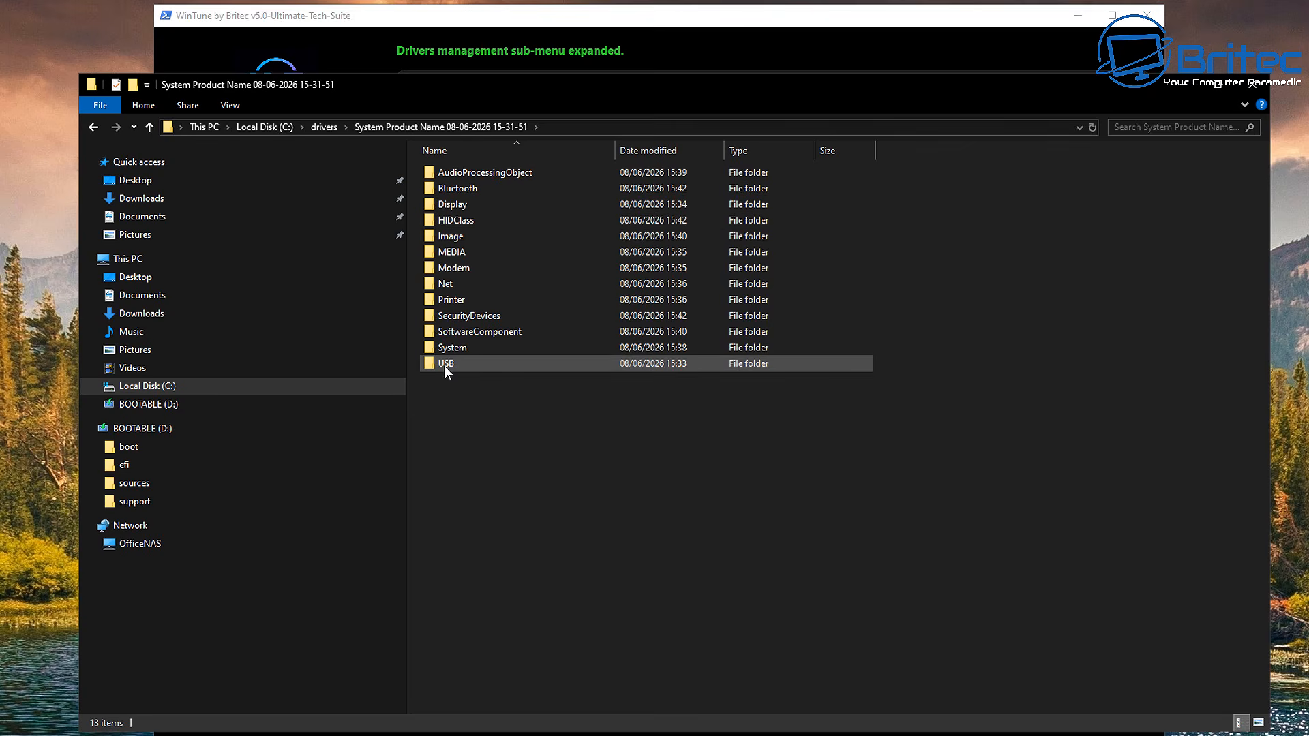
double_click(445, 203)
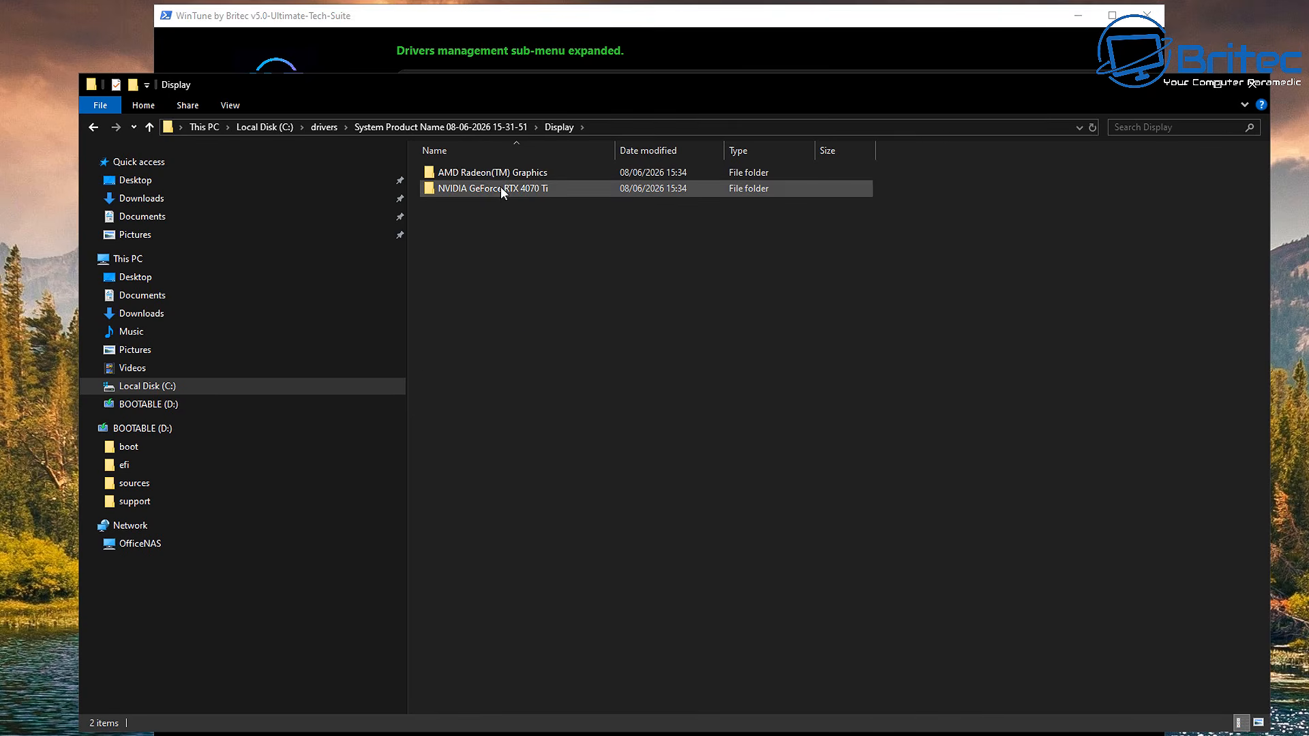
Step: Look through the backed-up driver files in the NVIDIA GeForce RTX 4070 Ti folder
mouse_move(515, 193)
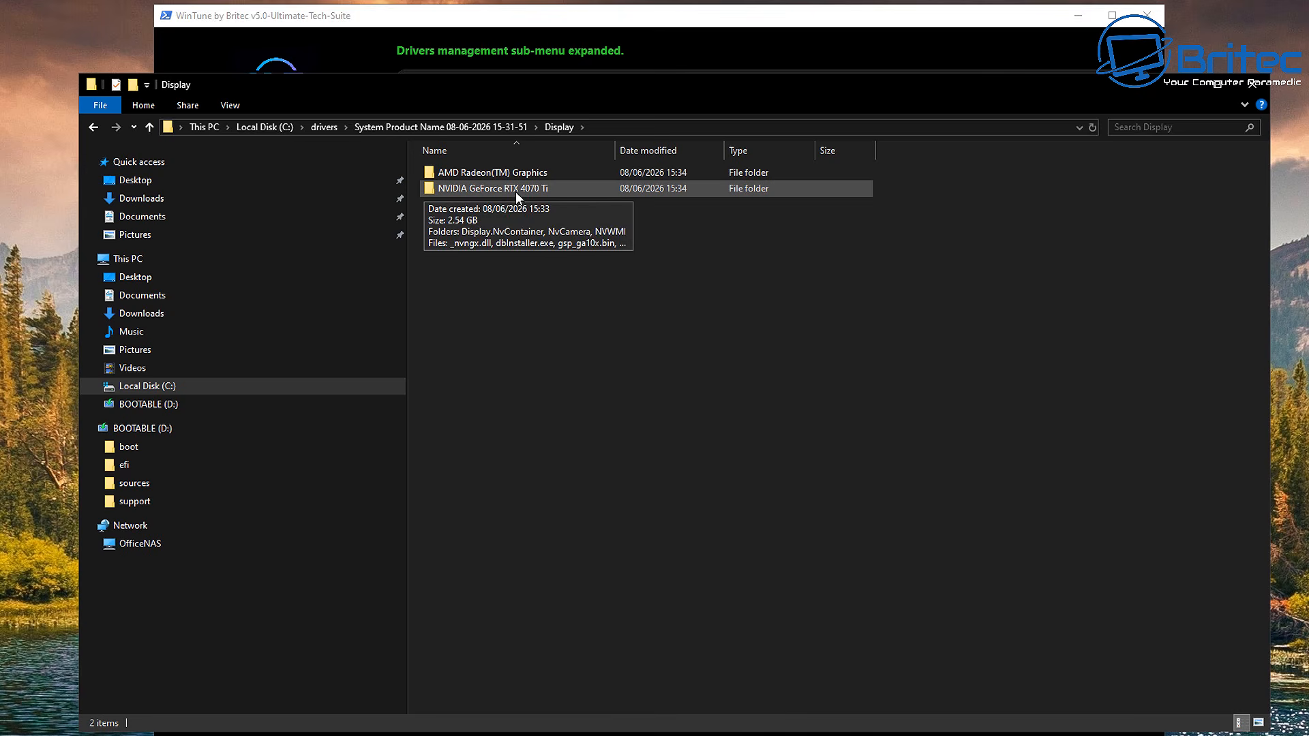
double_click(539, 188)
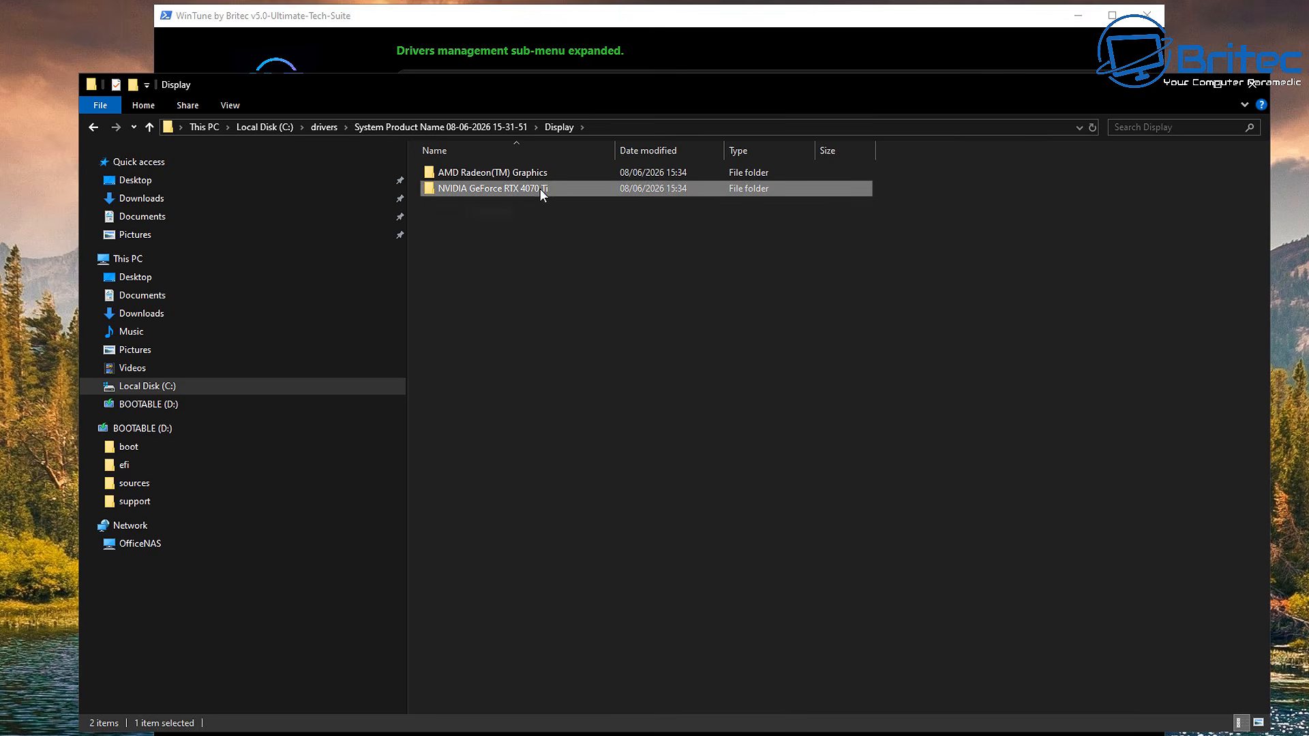
scroll(480, 466, down, 9)
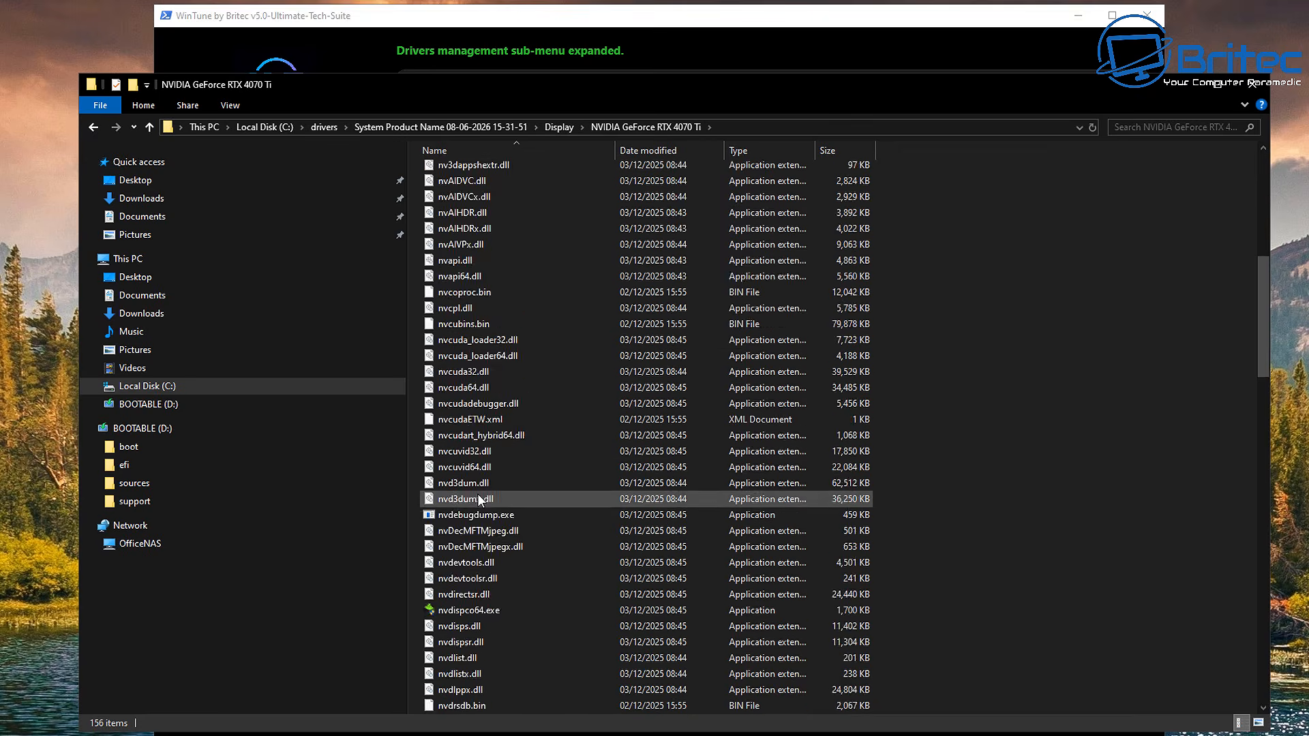
scroll(476, 477, up, 6)
scroll(472, 486, down, 13)
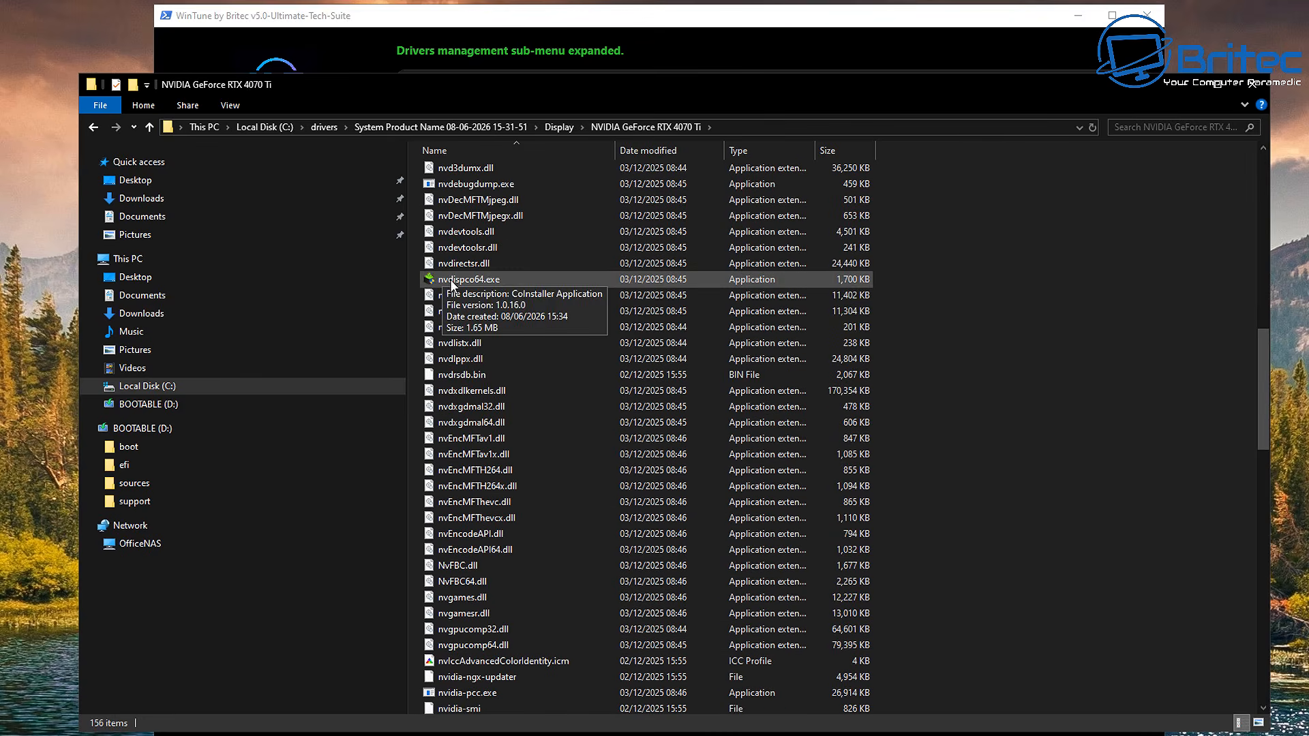
scroll(525, 408, down, 20)
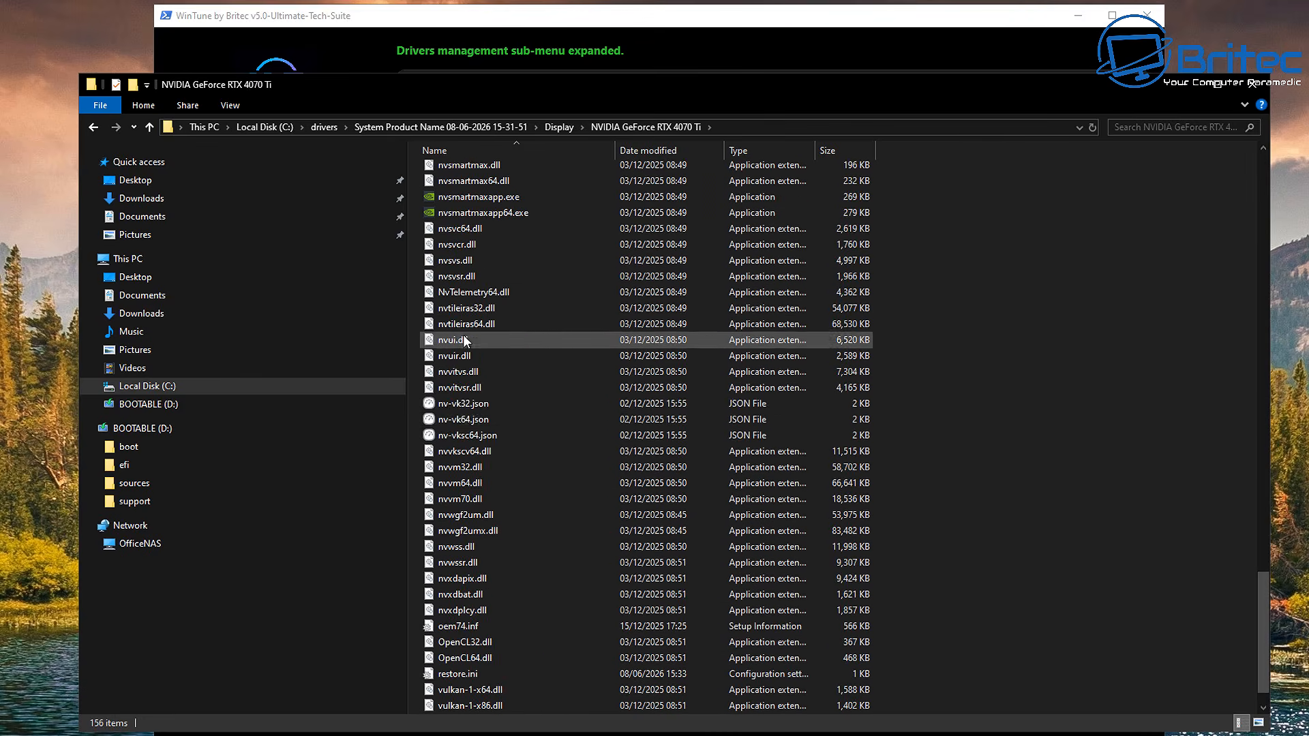
Step: Return to the driver backup's main folder, then close File Explorer and Double Driver
scroll(464, 334, up, 3)
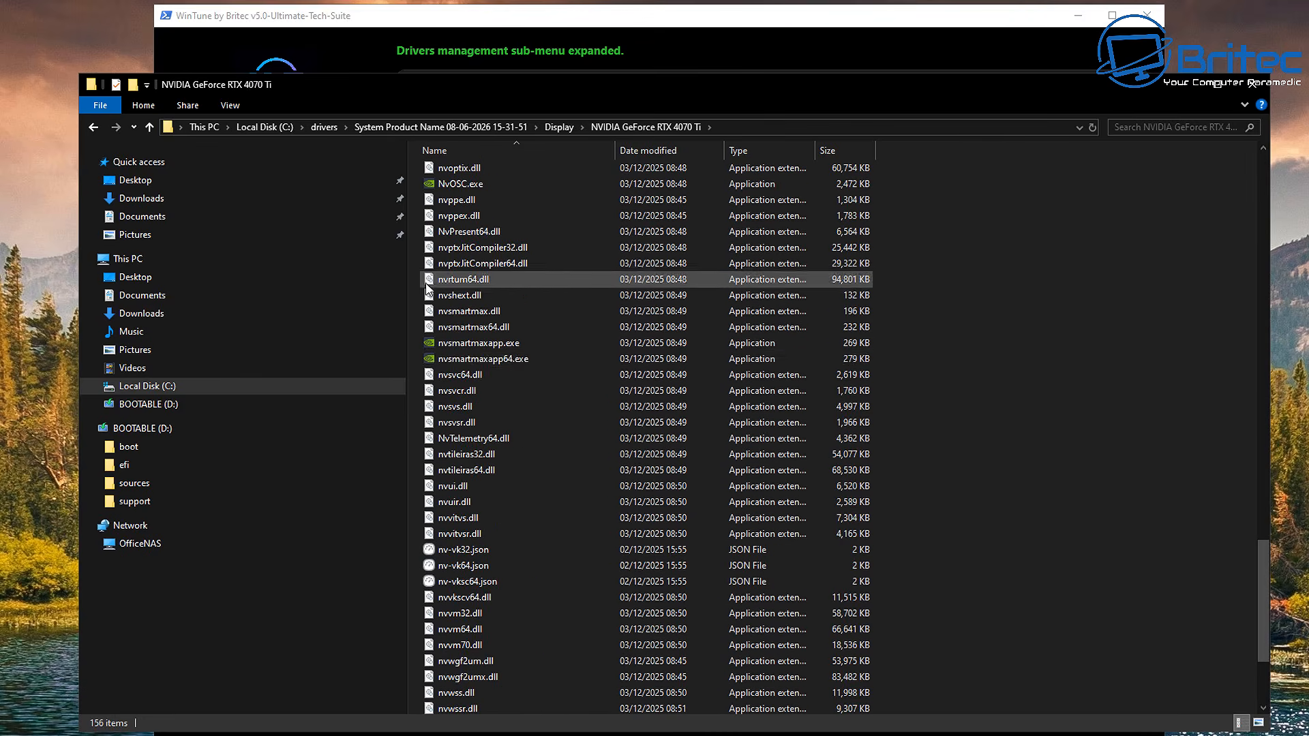
click(99, 127)
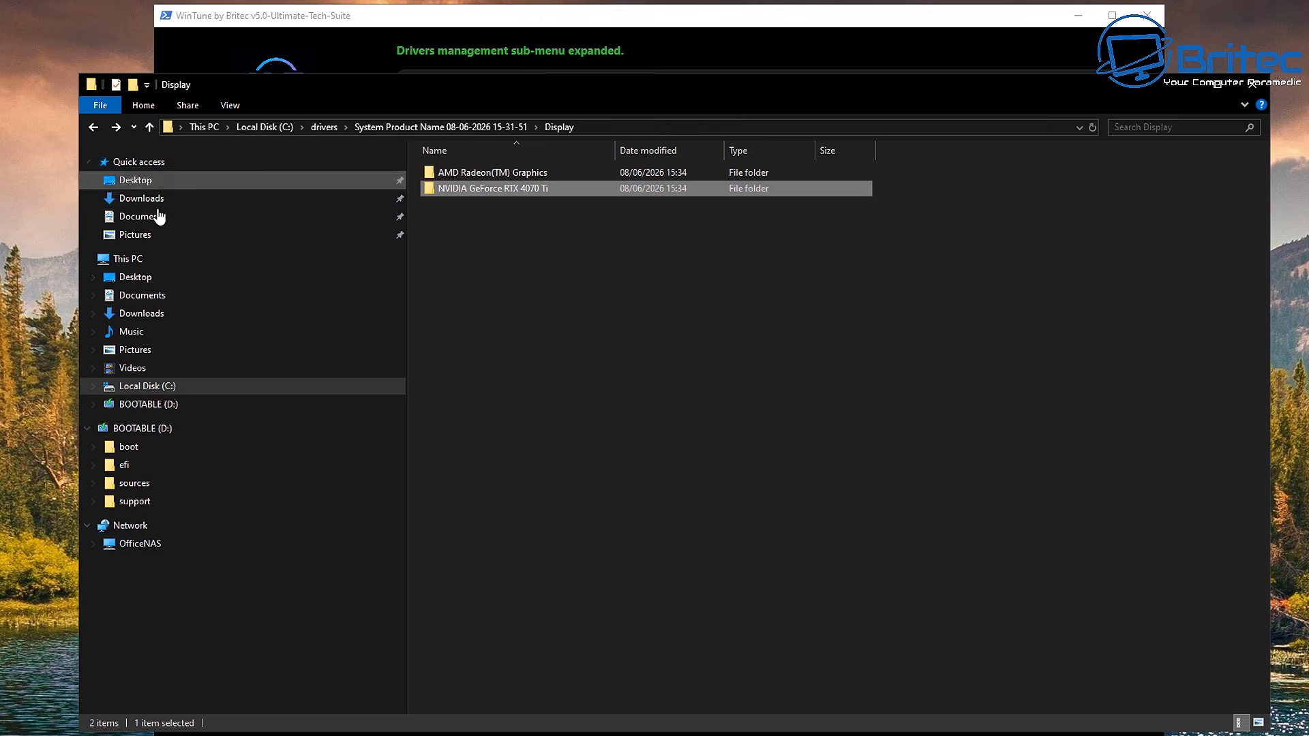
click(93, 128)
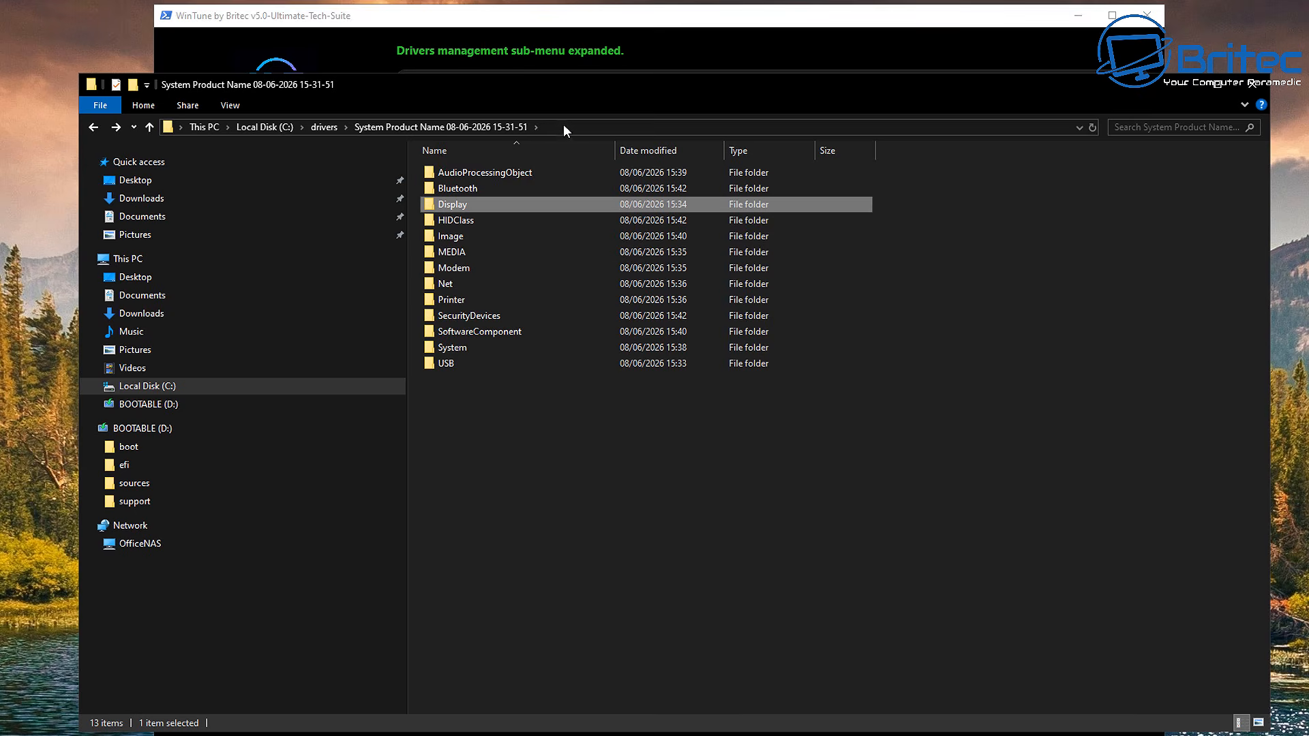
click(1250, 93)
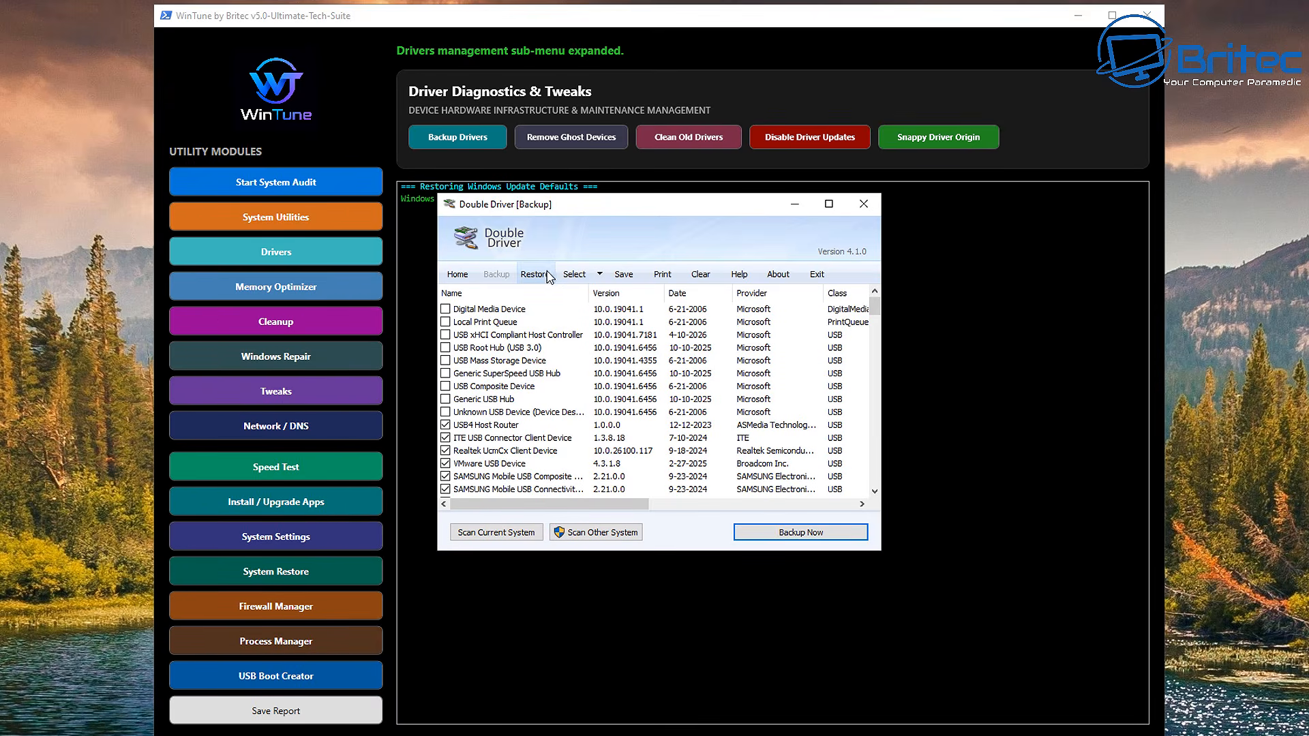
click(863, 204)
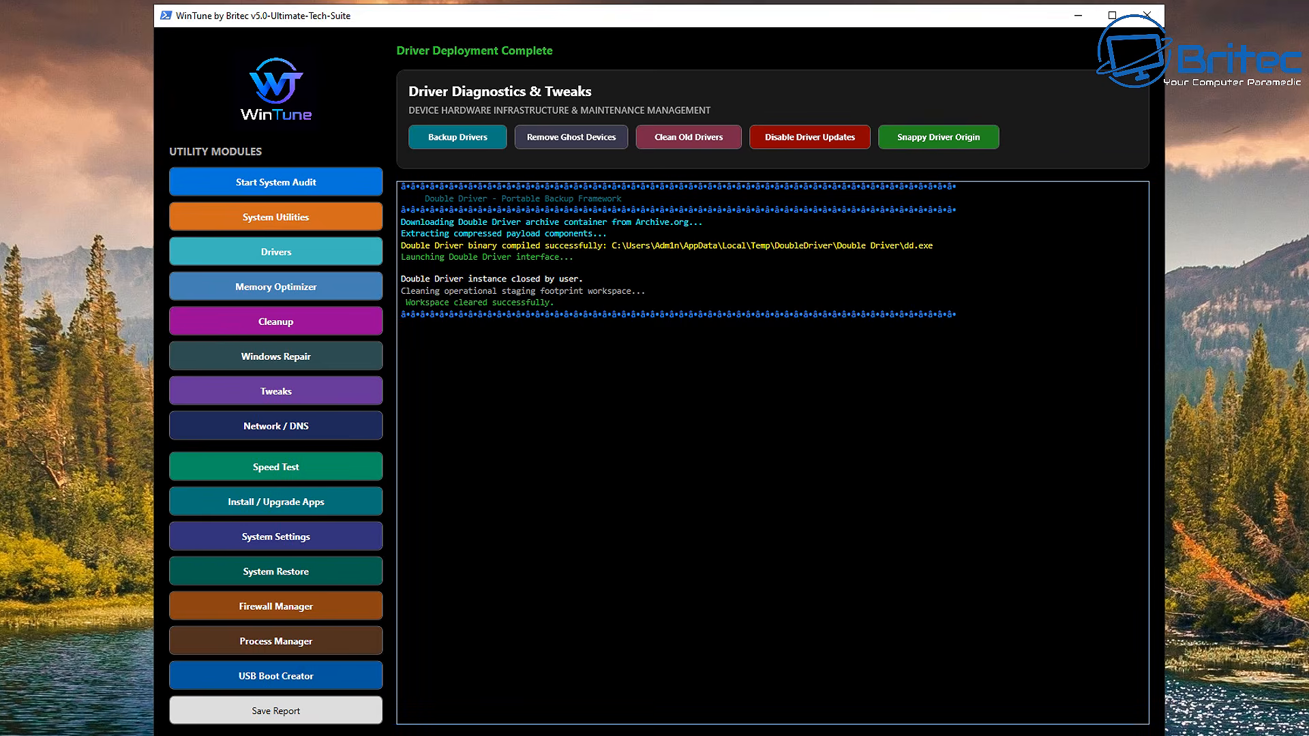
Step: Launch Snappy Driver Installer Origin, accepting its license, then enable Expert mode and choose to download the indexes only
click(931, 145)
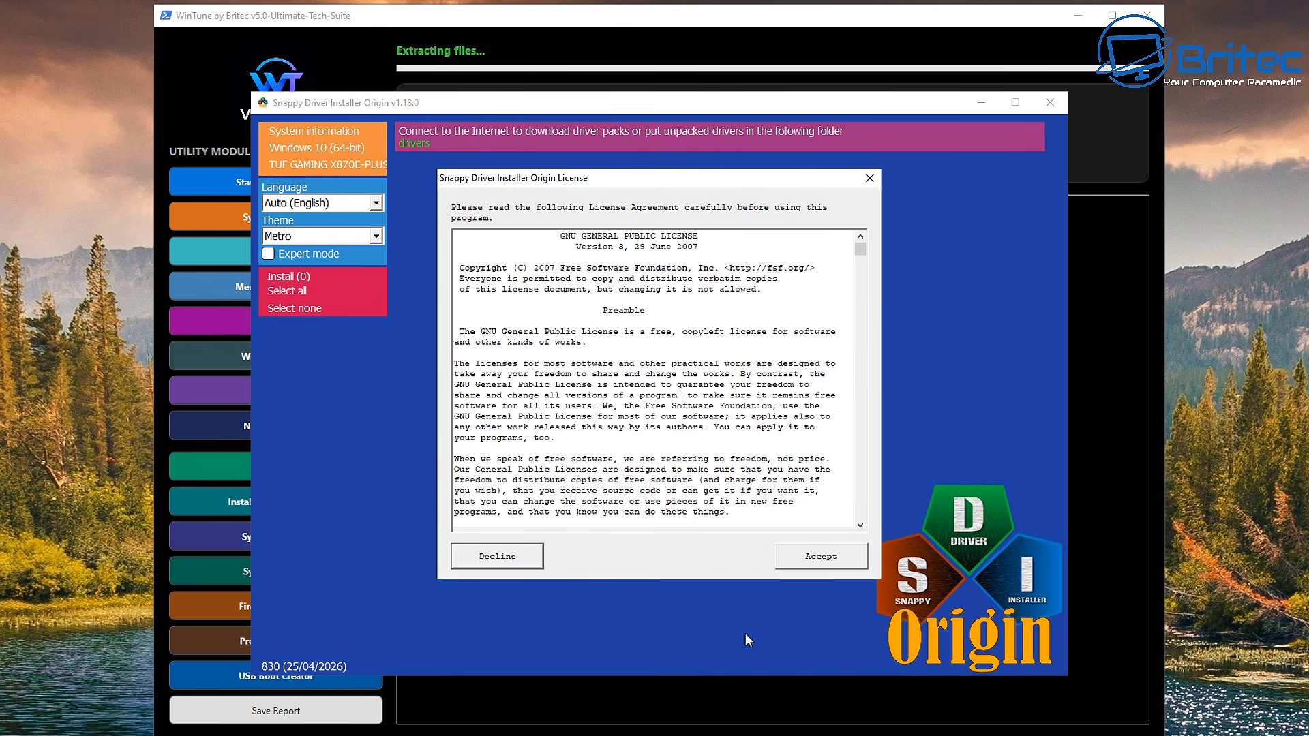
click(807, 557)
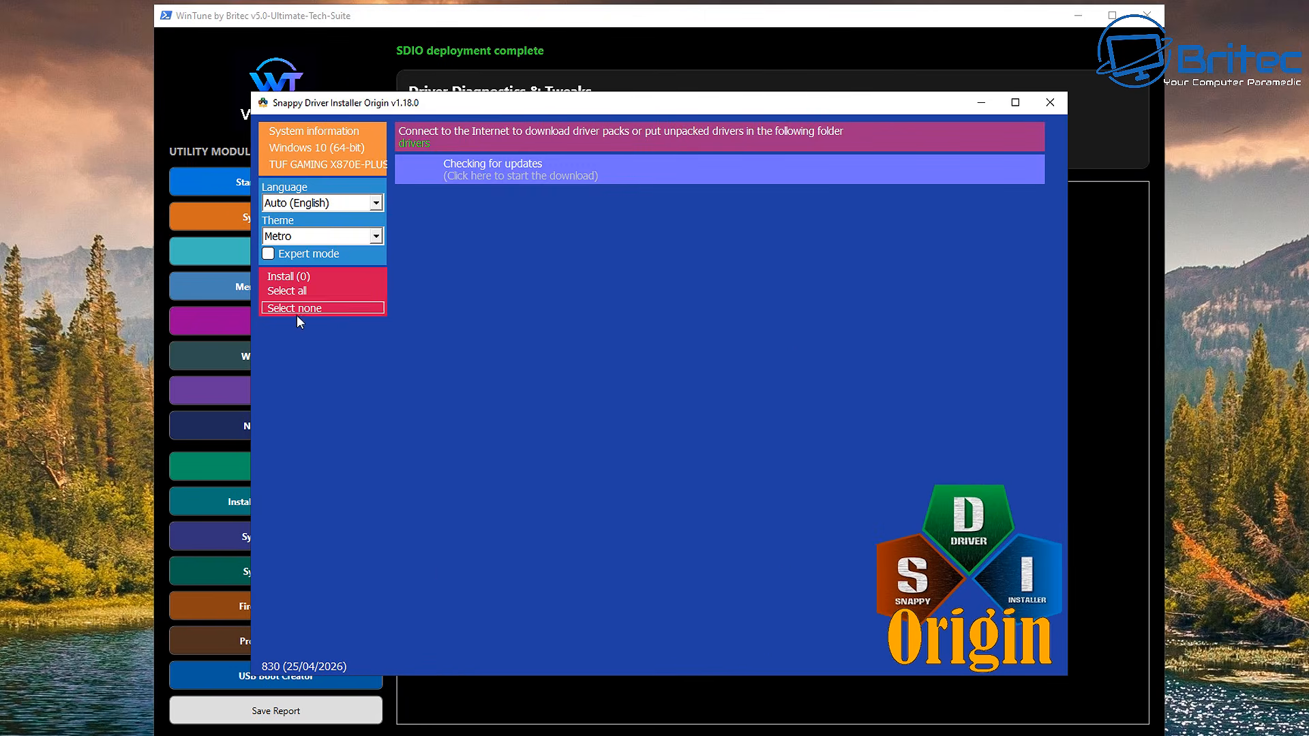
click(268, 253)
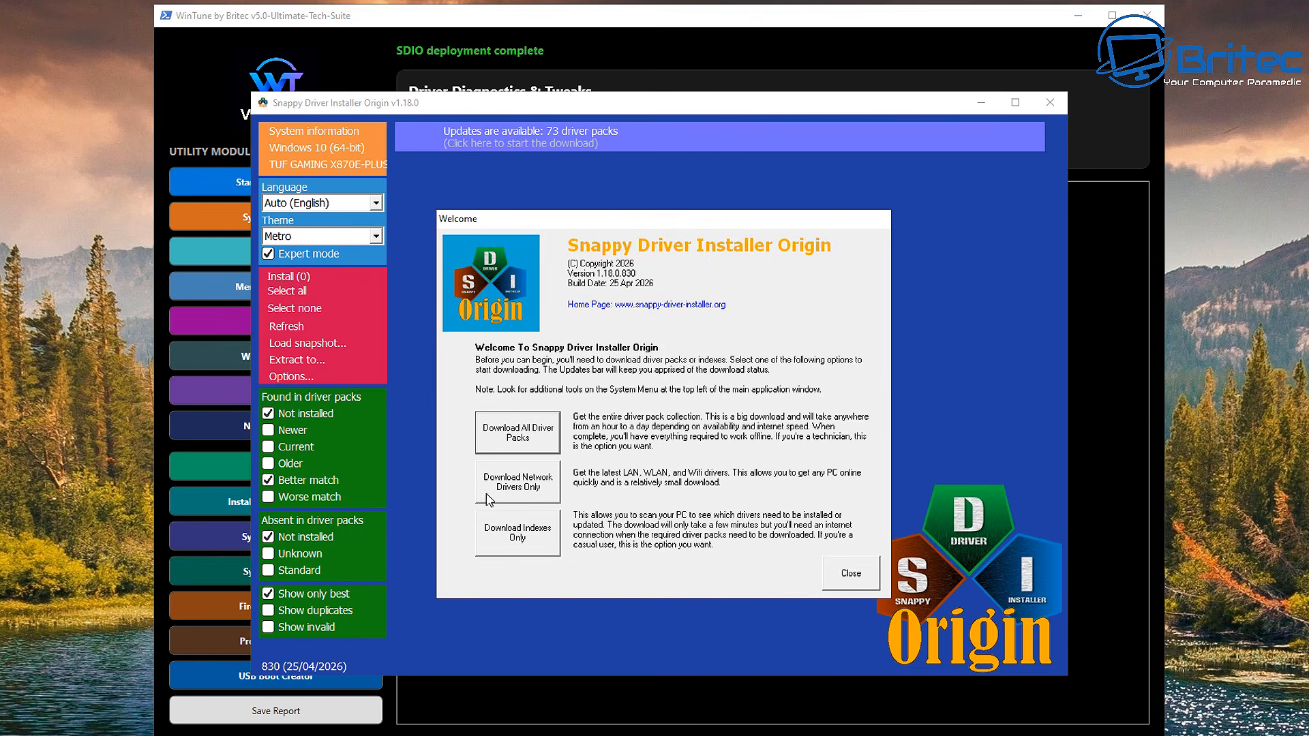
click(541, 545)
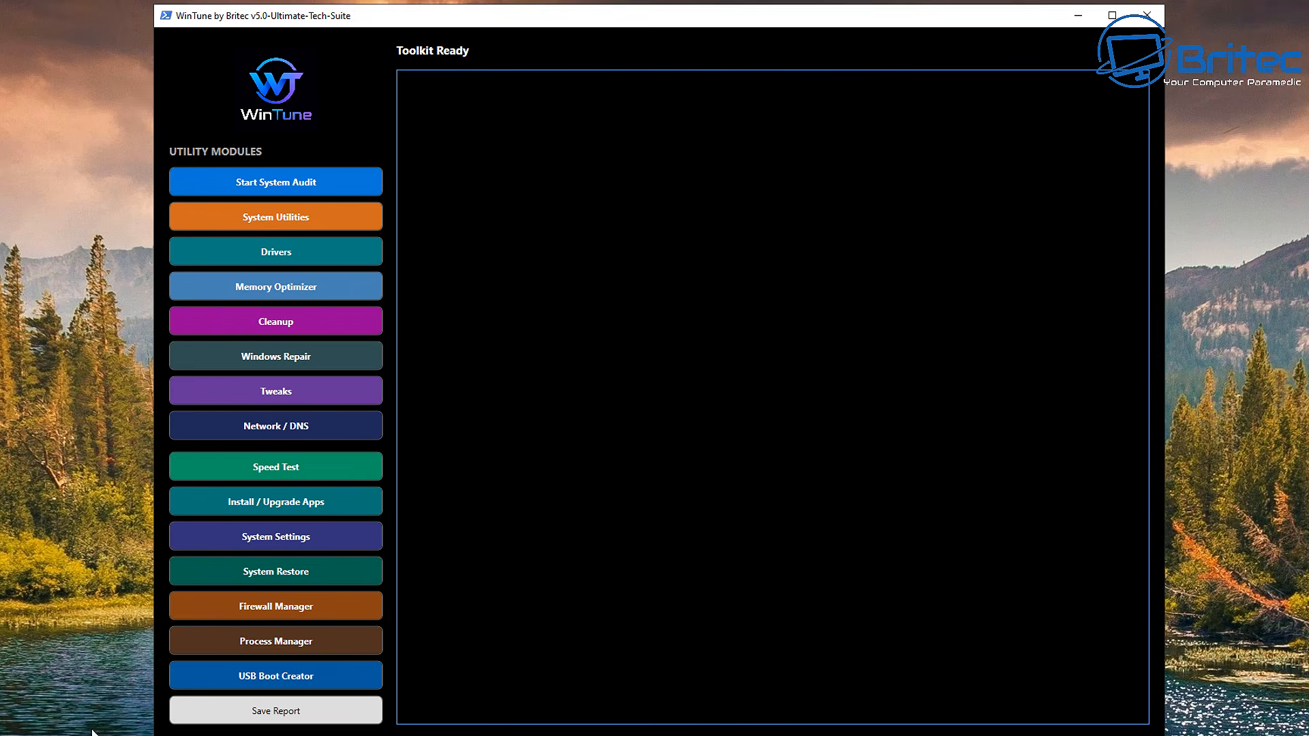
Step: Find and open Resource Monitor, and move its window aside to inspect the standby memory alongside WinTune
key(super)
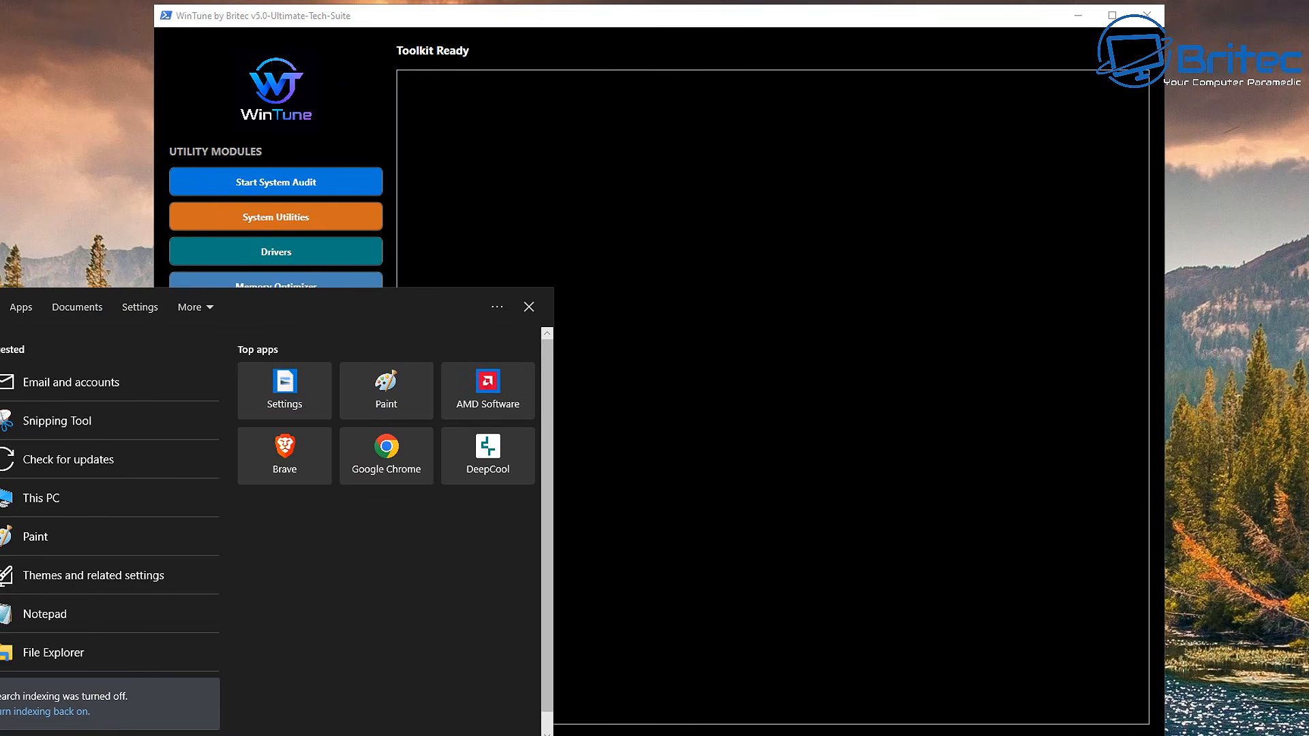
text(r)
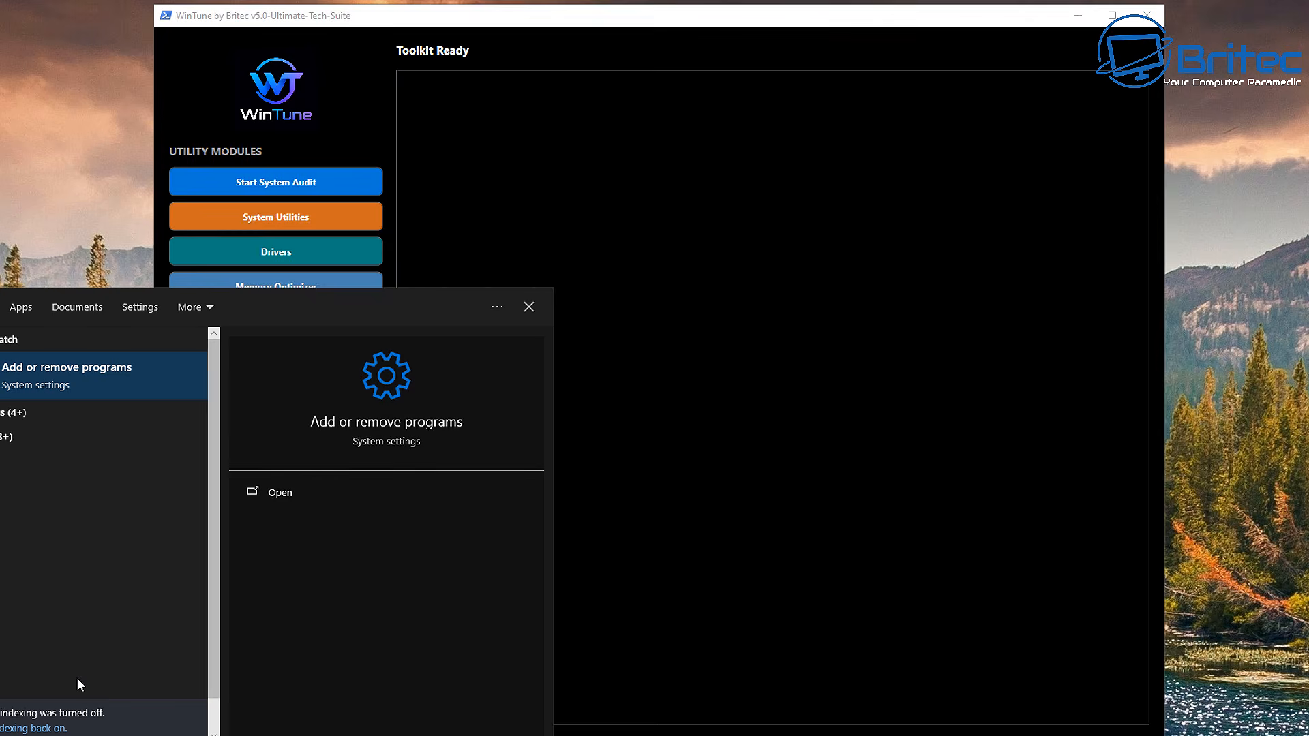
text(es)
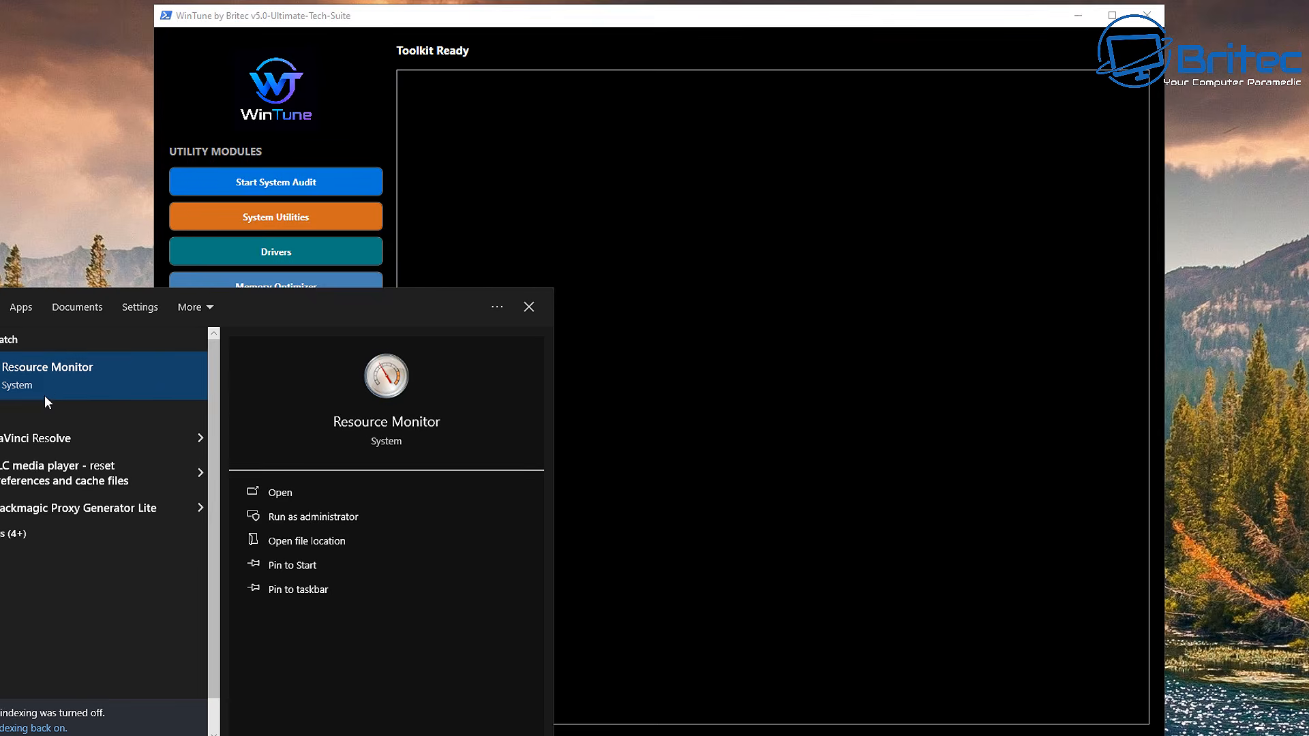
click(52, 373)
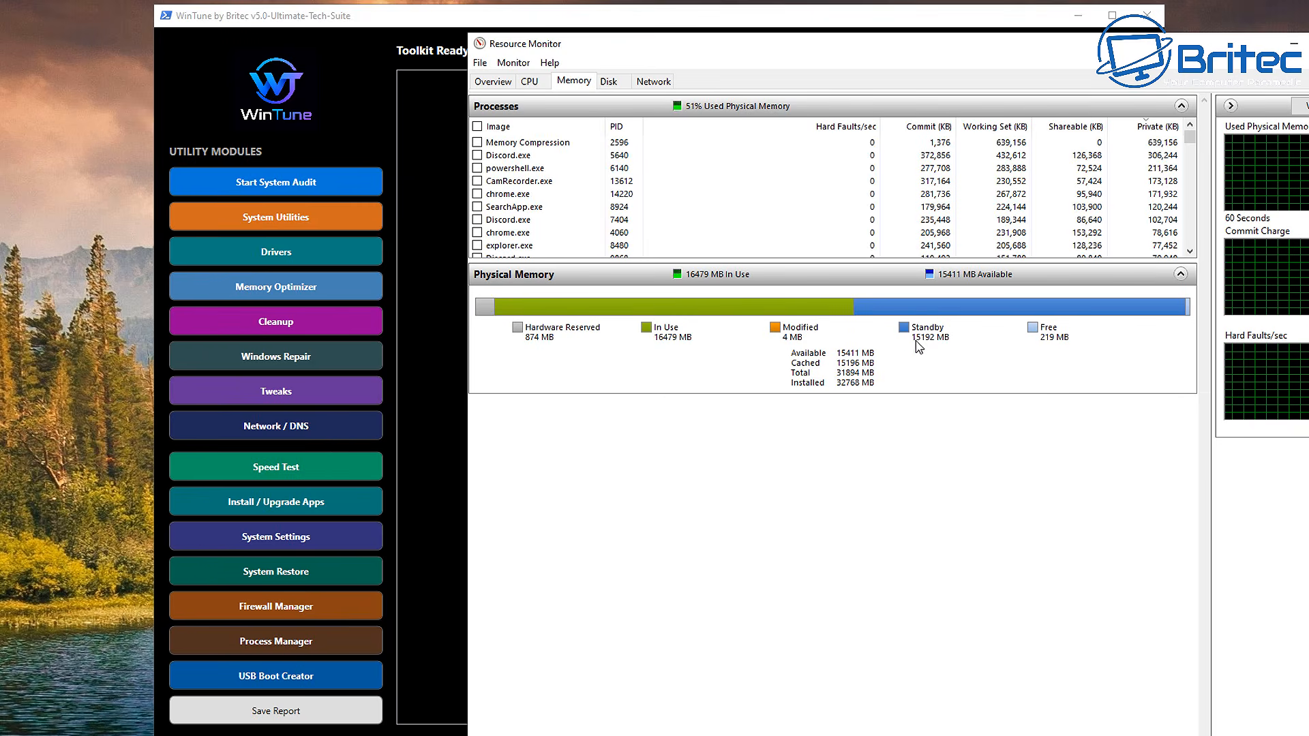
drag(839, 35, 1021, 82)
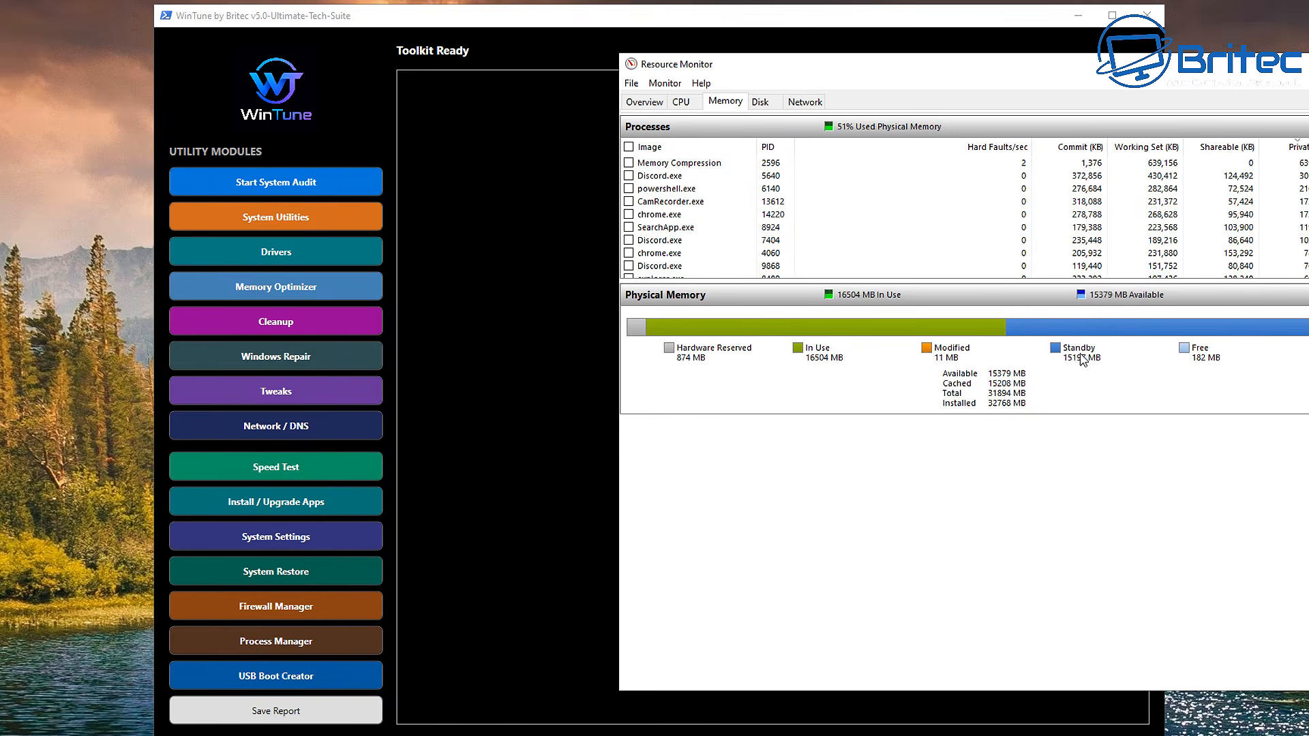
Step: Clear the standby list with WinTune's Memory Optimizer and check the standby memory in Resource Monitor
click(299, 287)
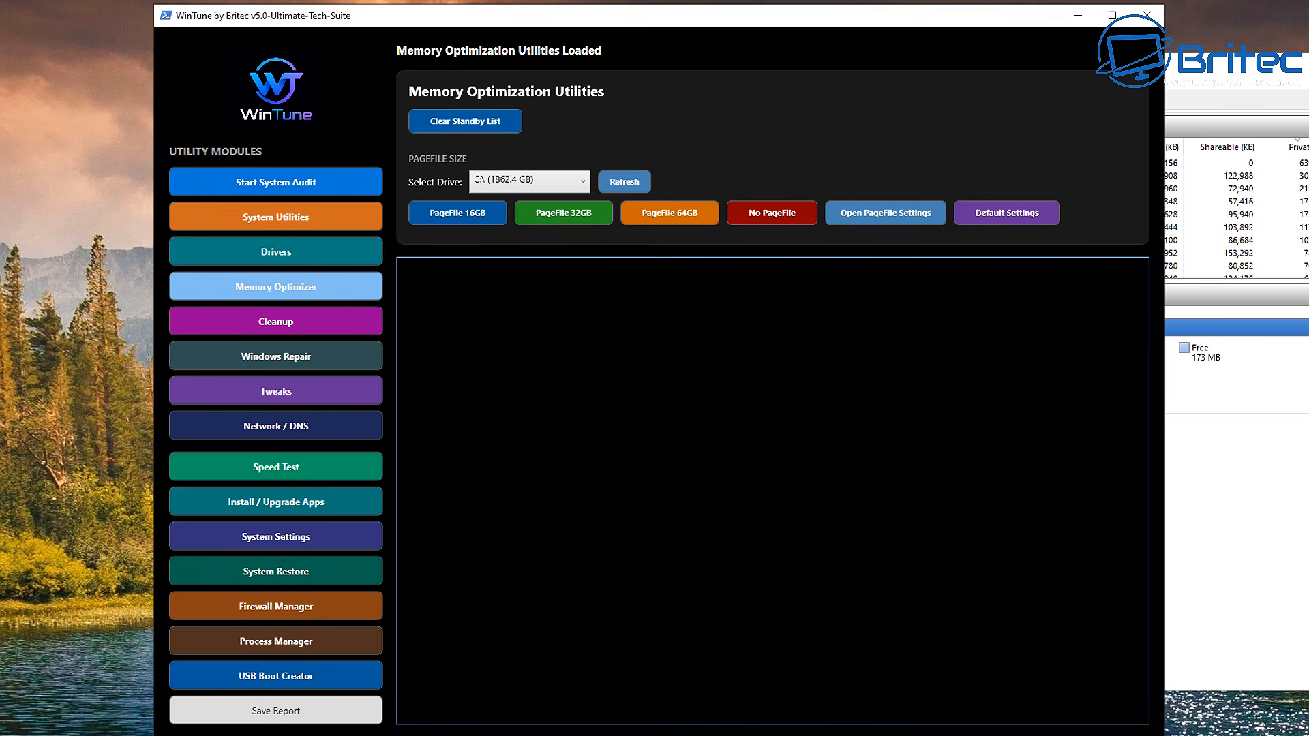
click(456, 128)
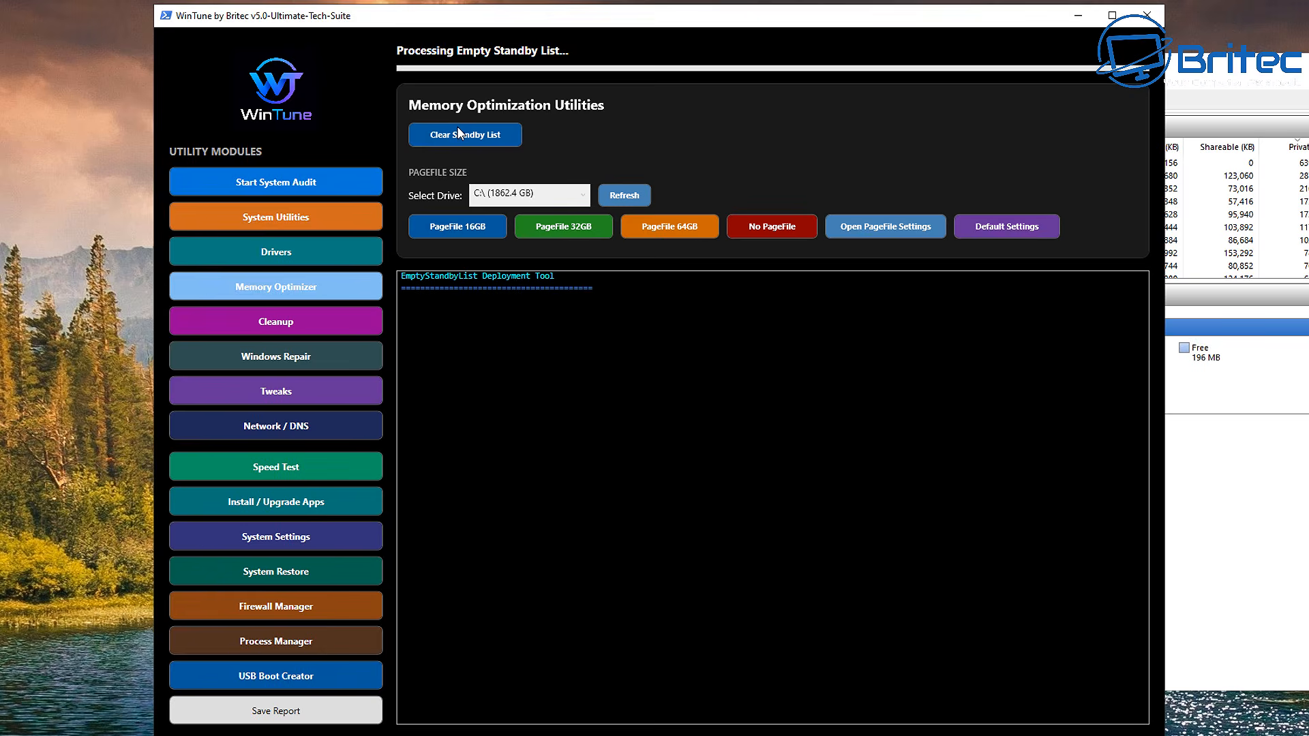
click(1291, 73)
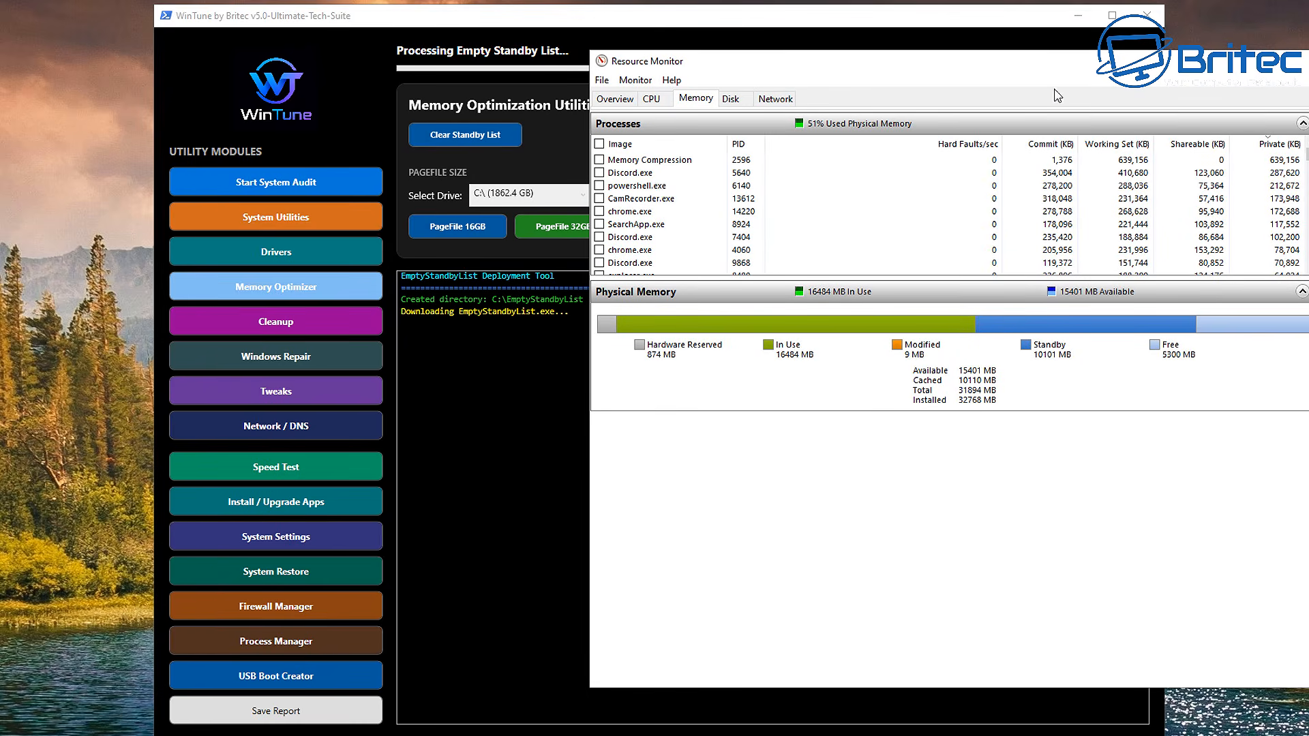
drag(1062, 70, 742, 83)
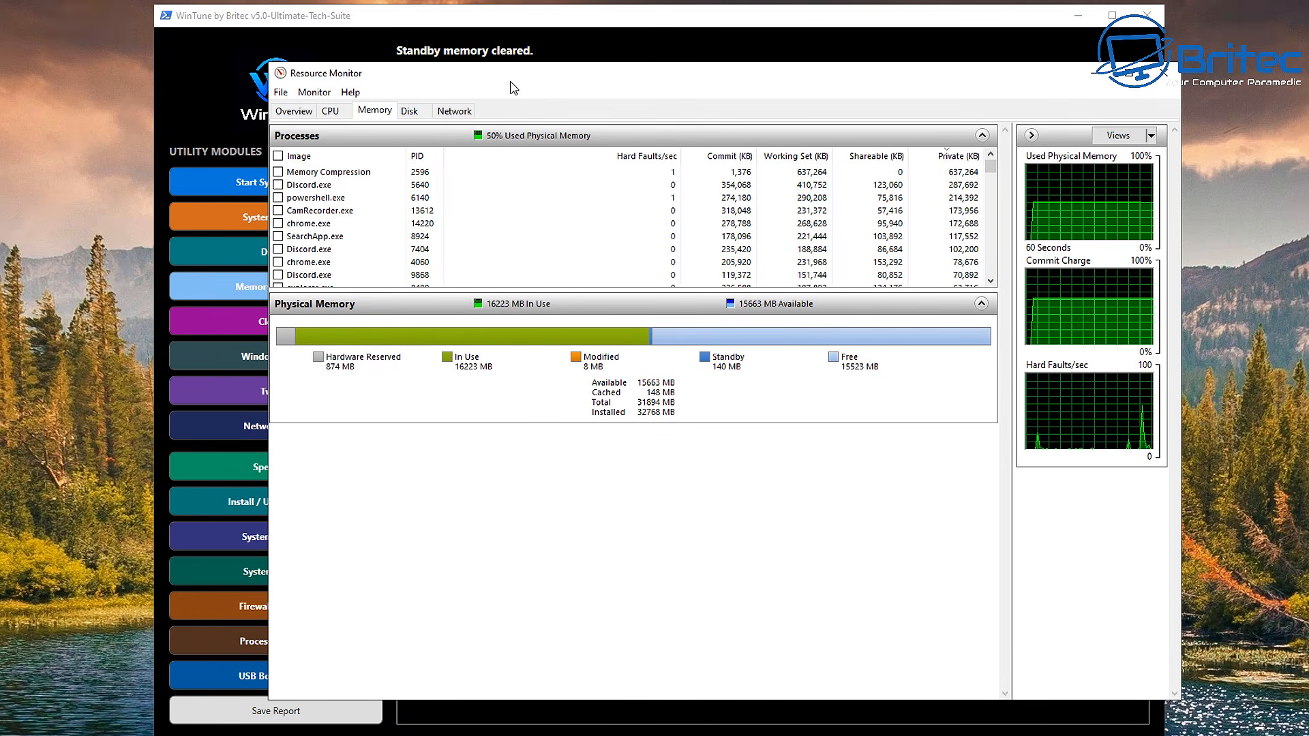
drag(509, 78, 1205, 69)
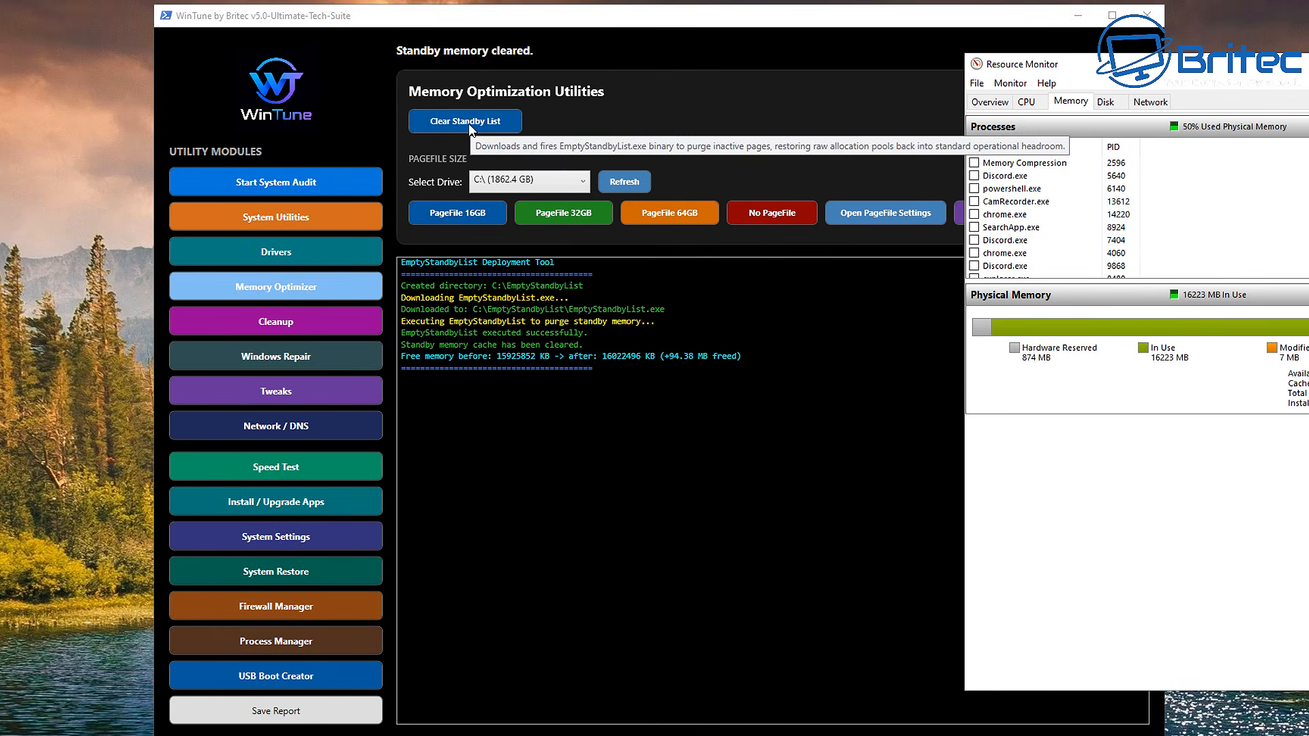
drag(1069, 72, 315, 52)
Step: Open a File Explorer window and look inside the EmptyStandbyList folder on Local Disk (C:)
right_click(41, 735)
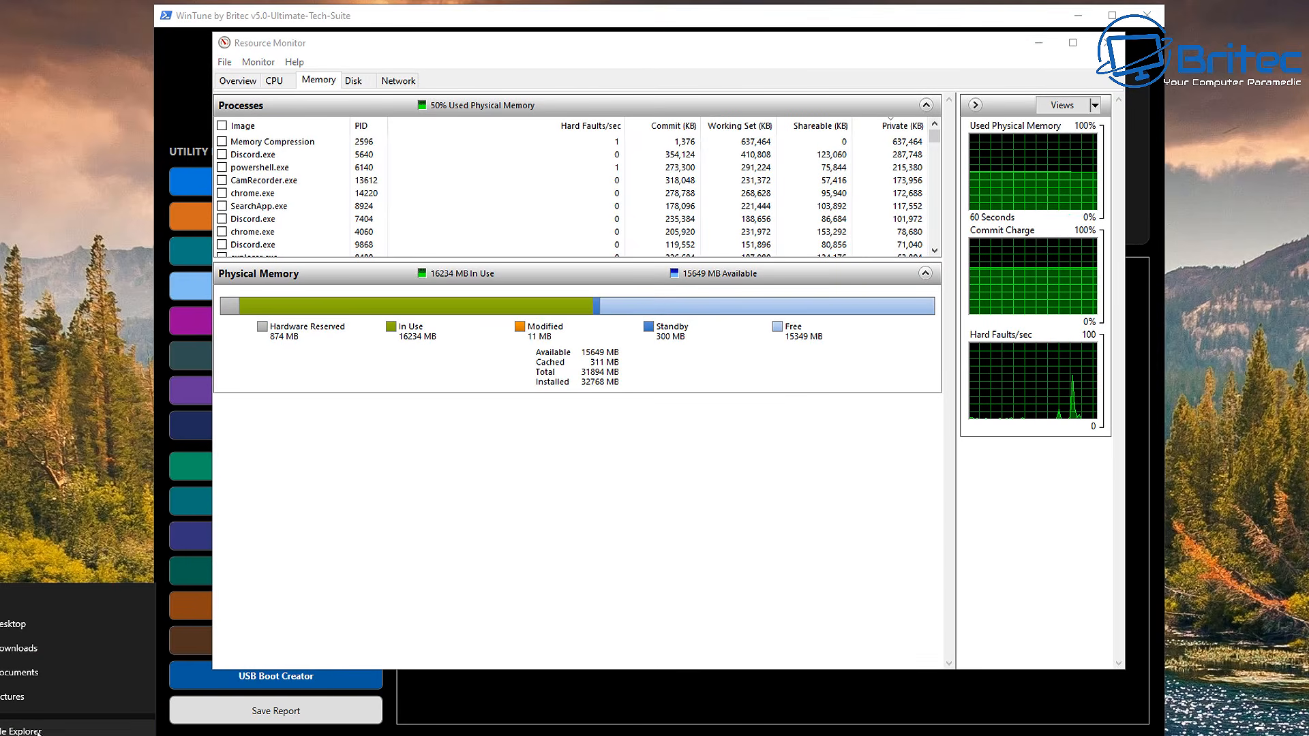
click(34, 728)
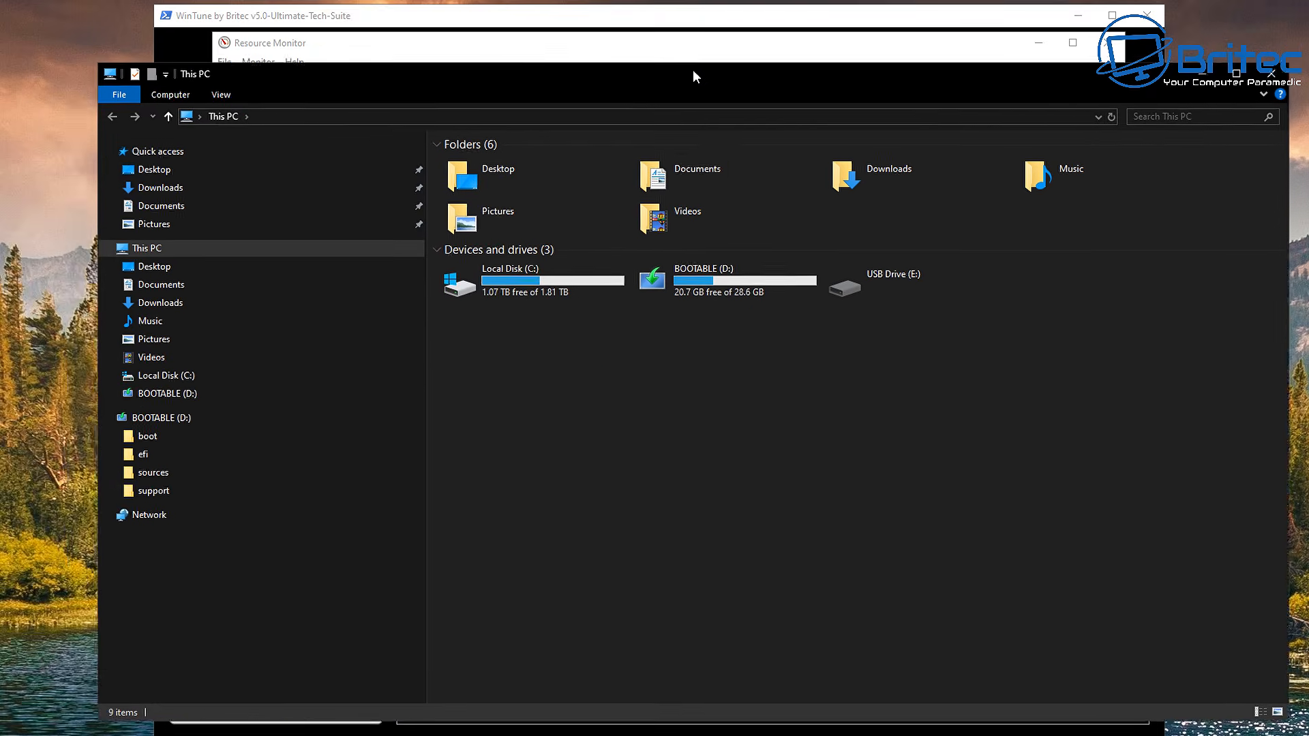
double_click(487, 273)
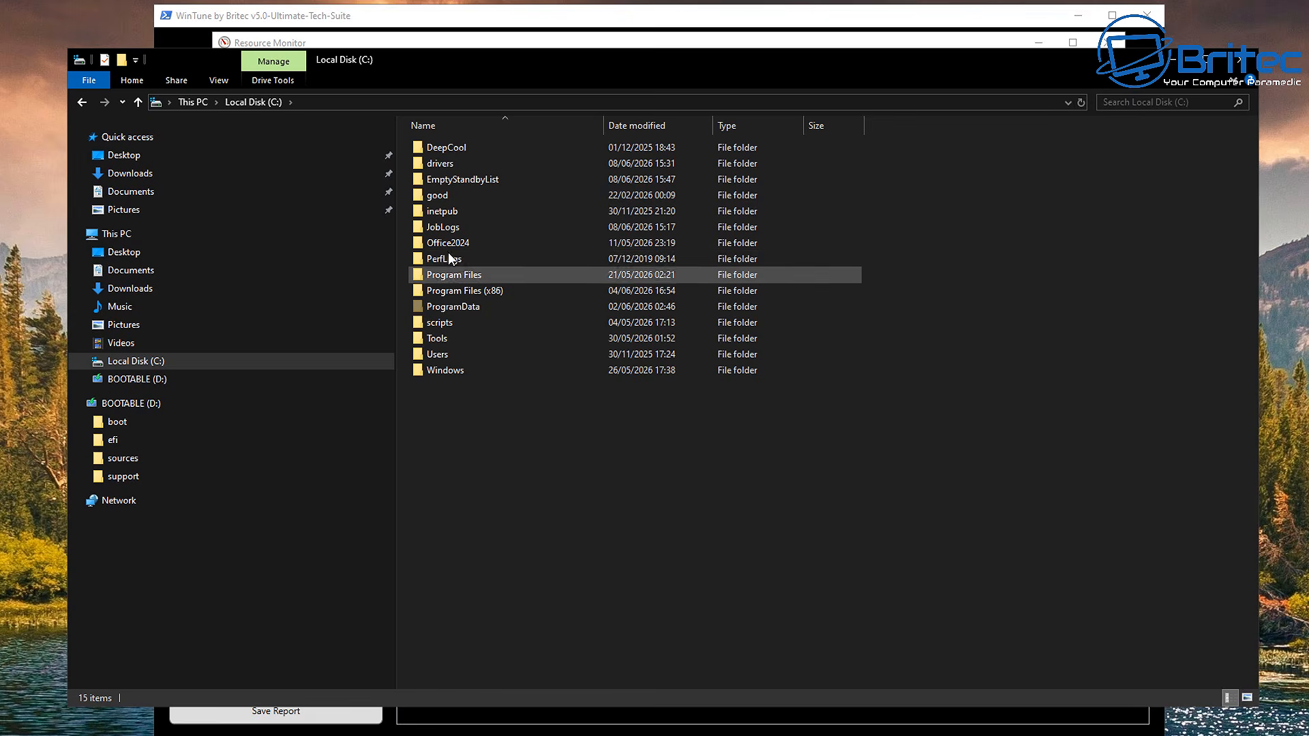
double_click(465, 178)
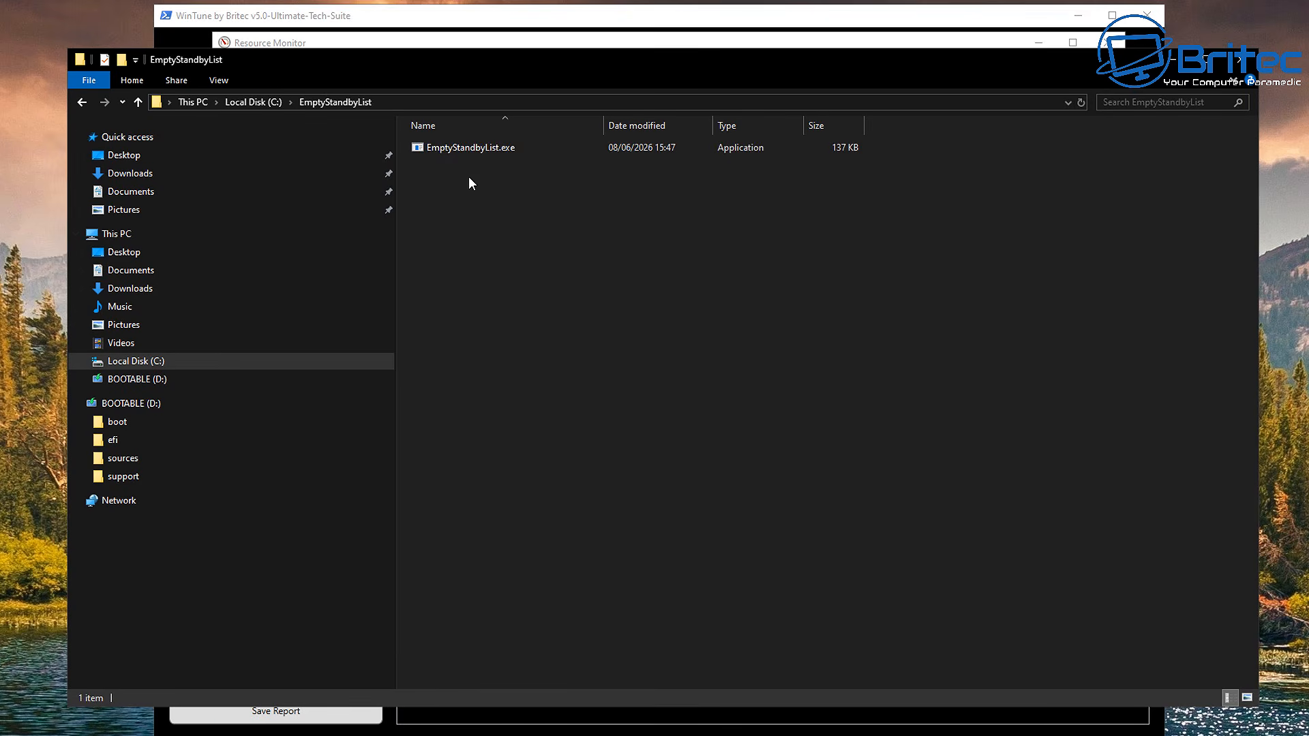
click(88, 102)
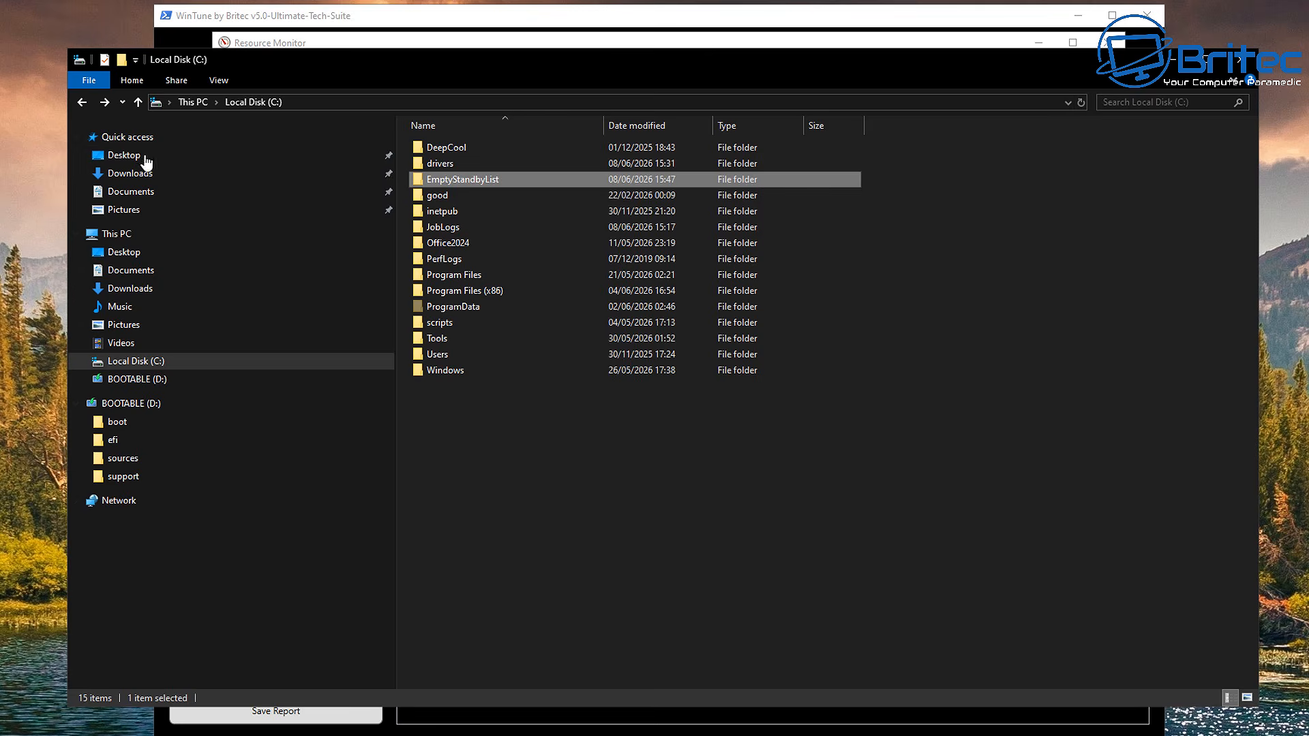
Step: Delete the EmptyStandbyList folder from Local Disk (C:) and close File Explorer and Resource Monitor
right_click(480, 179)
click(447, 182)
click(546, 511)
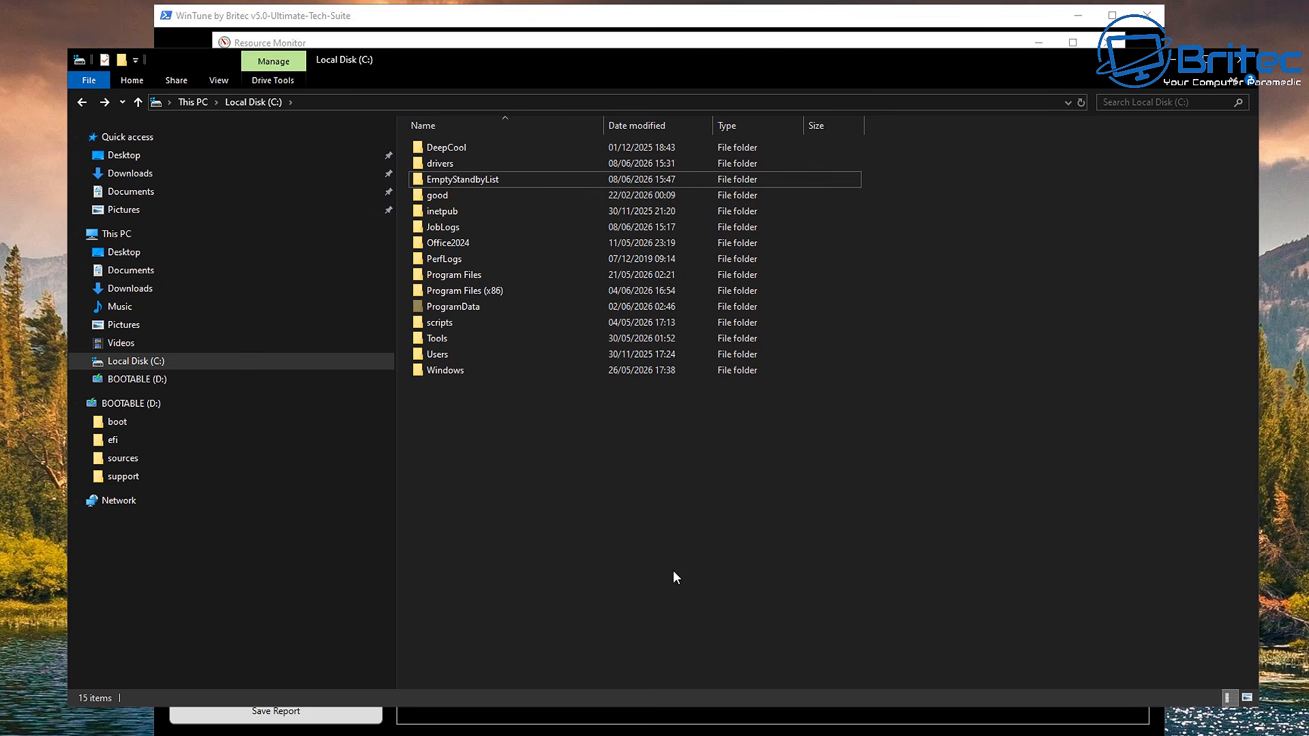
right_click(467, 180)
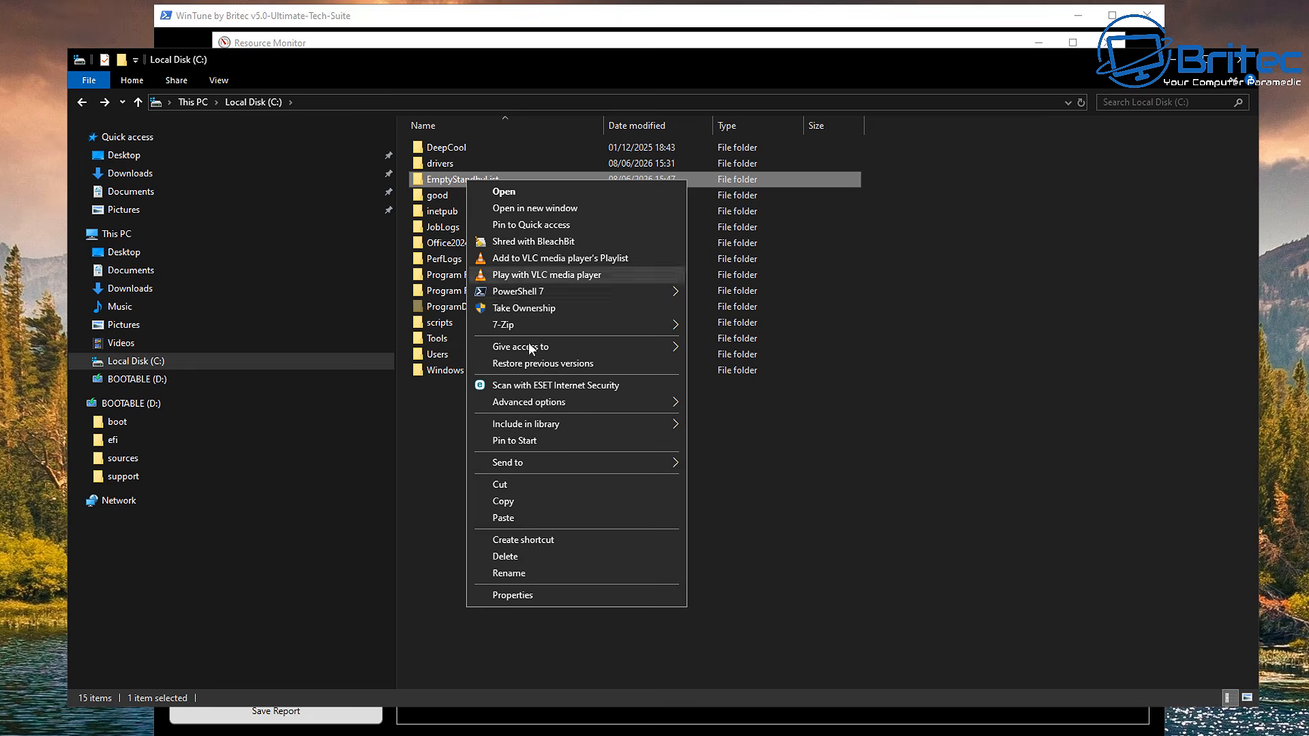
click(517, 557)
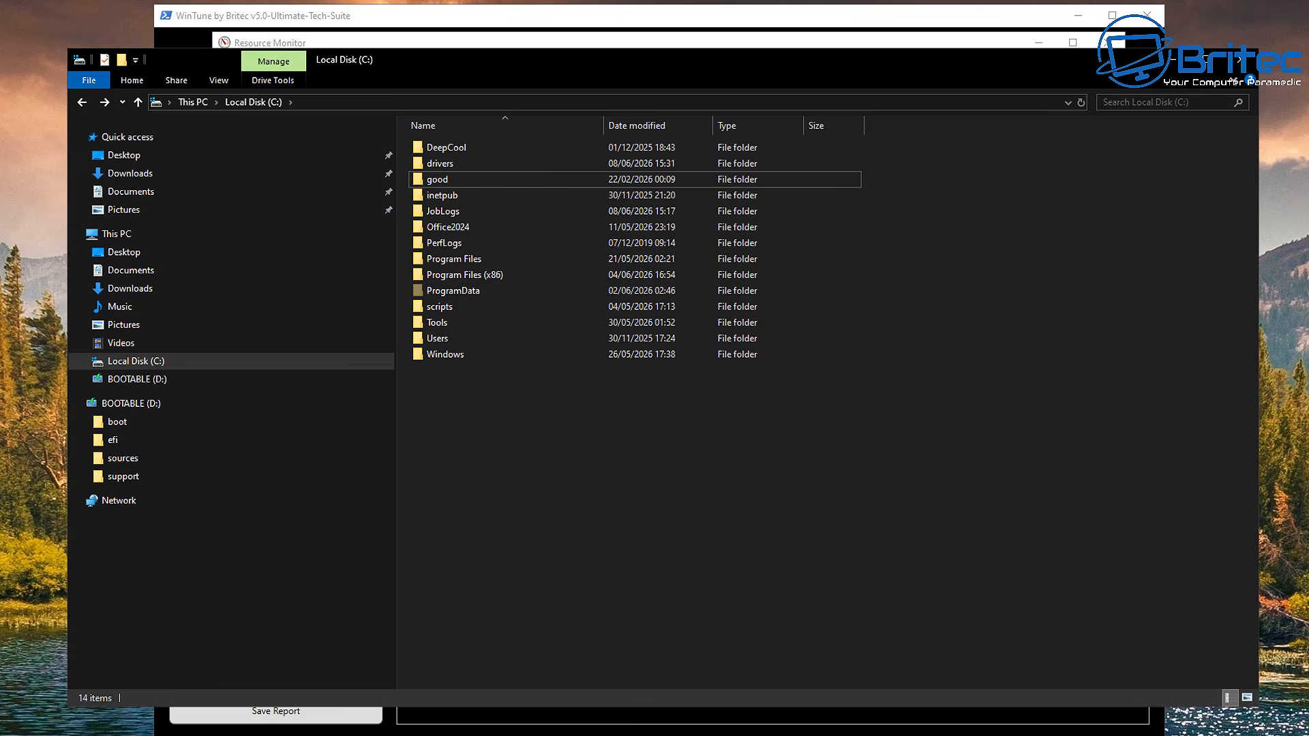
click(1245, 60)
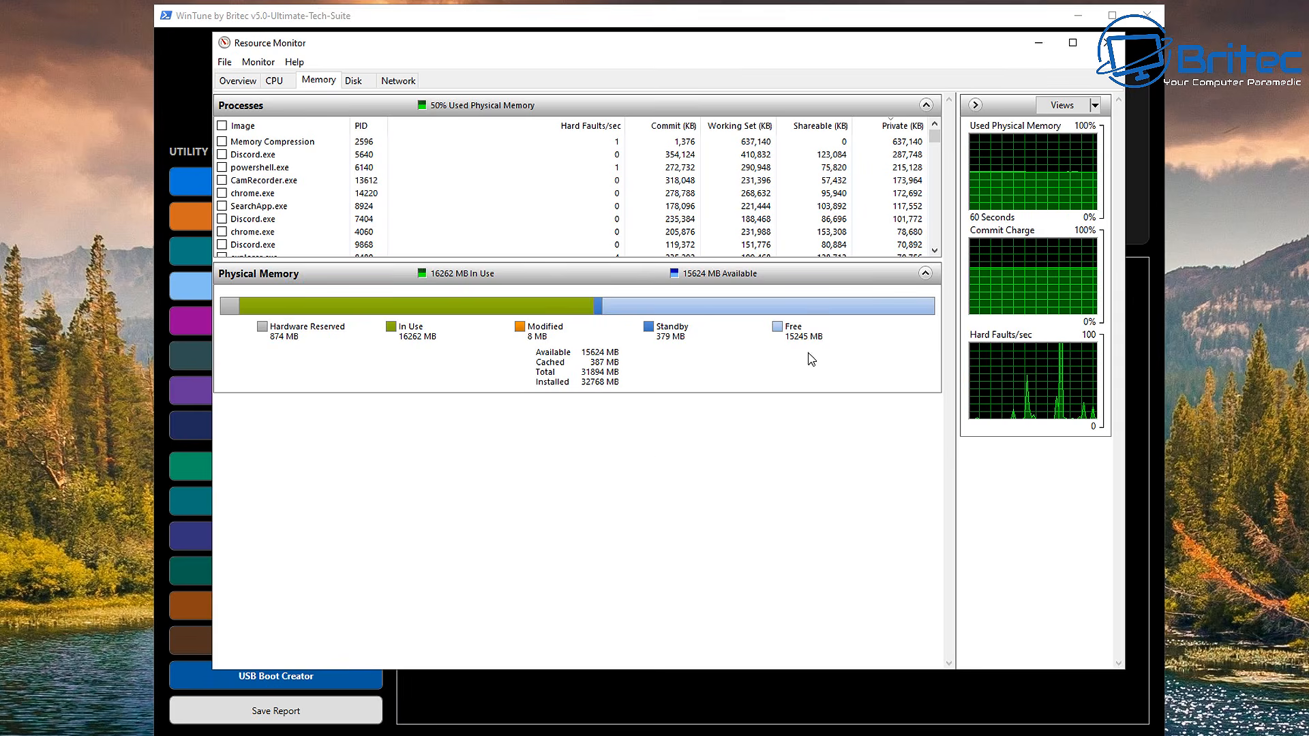
click(1118, 45)
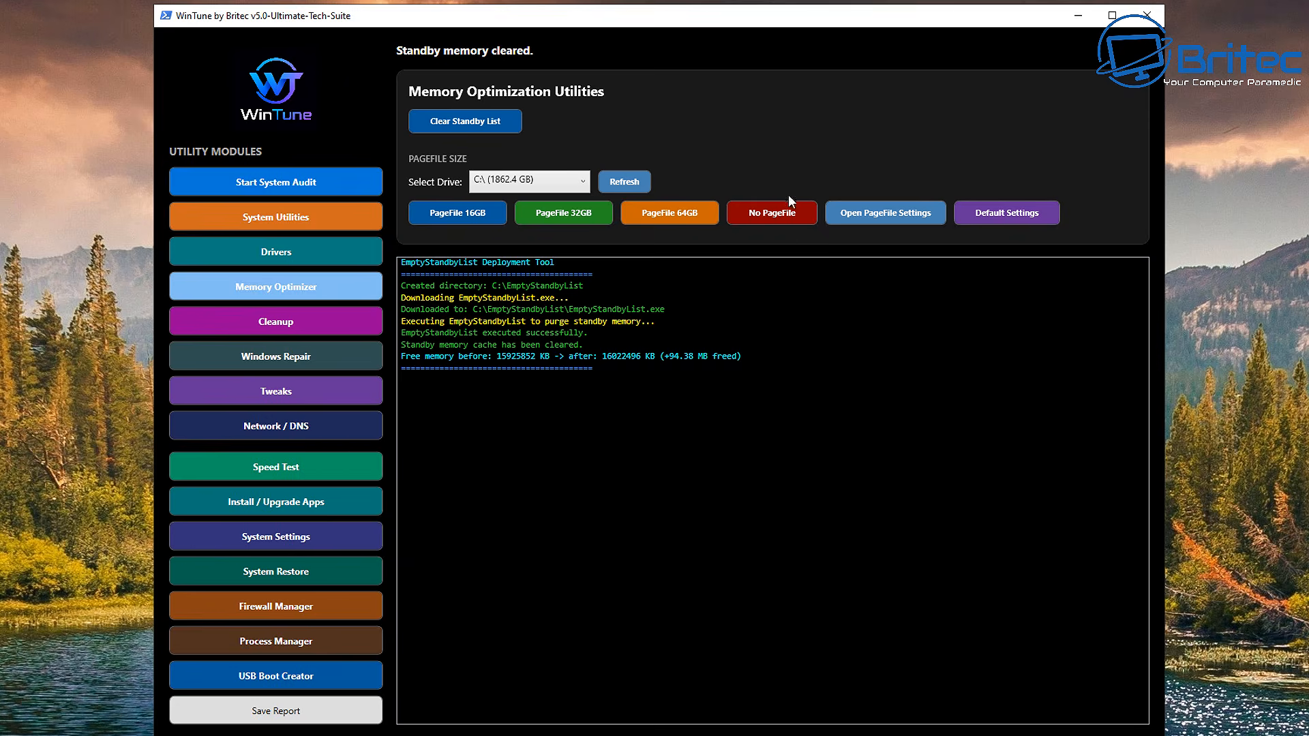
Step: Open the PageFile settings from WinTune, review the Visual Effects and Advanced performance options, and open the Virtual Memory settings
click(896, 217)
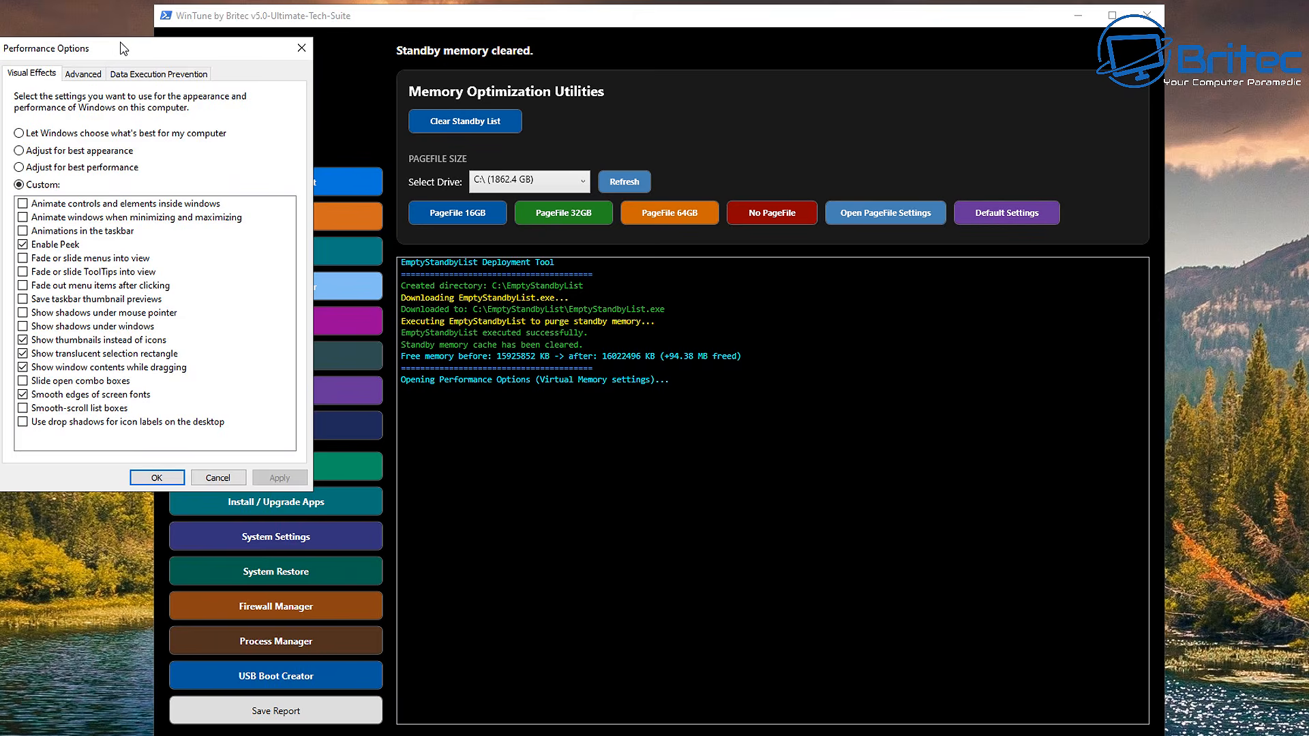
drag(122, 48, 634, 130)
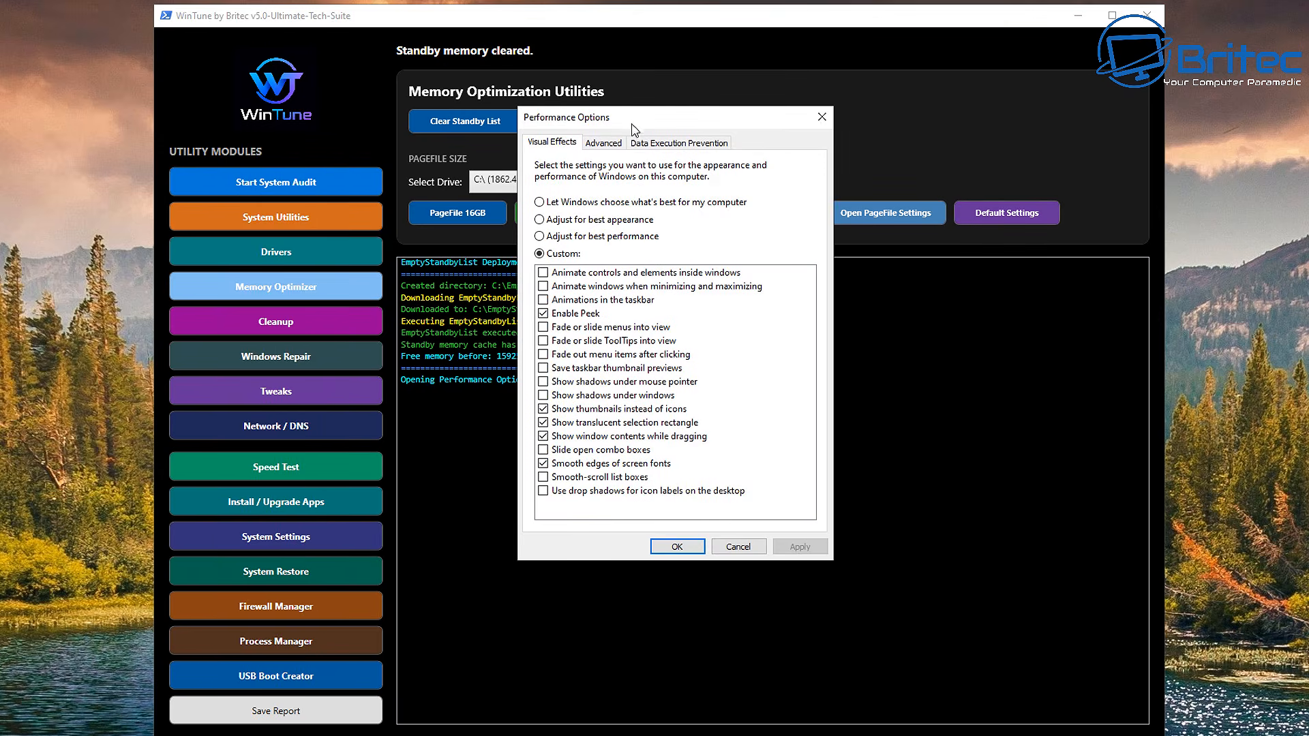
click(606, 142)
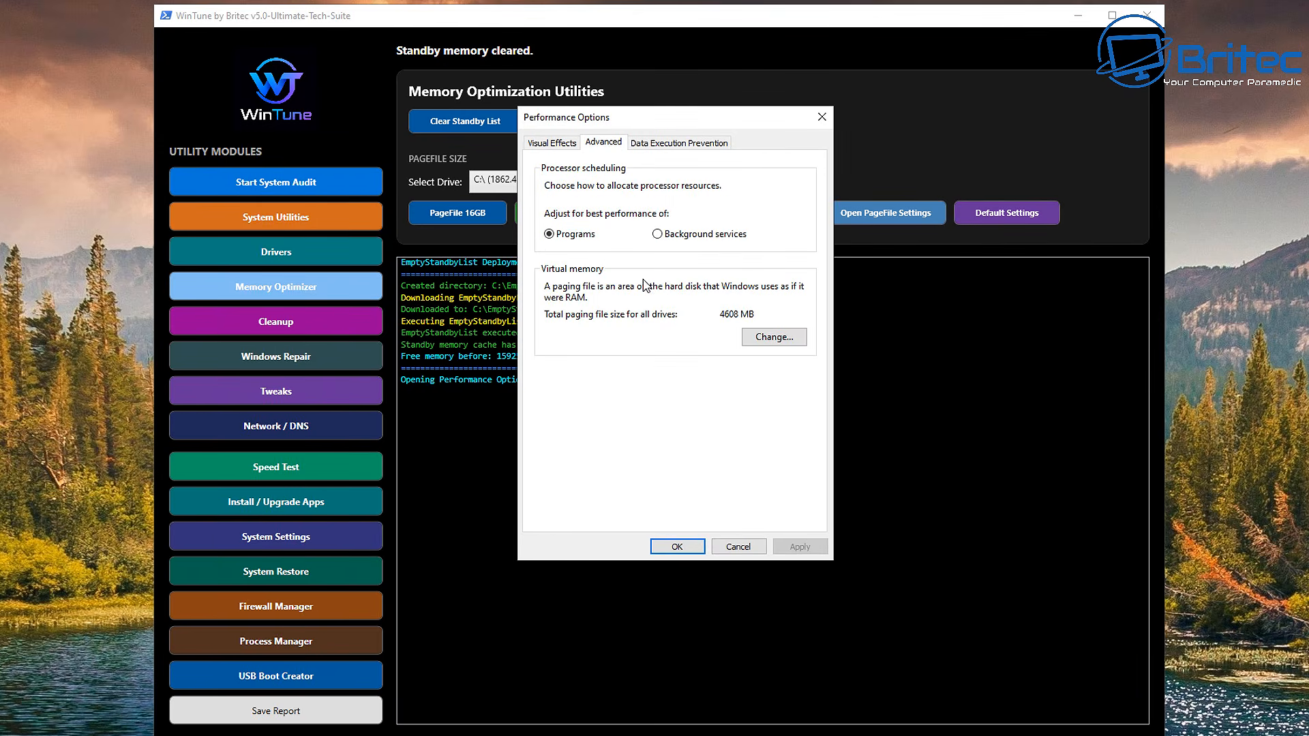
click(555, 144)
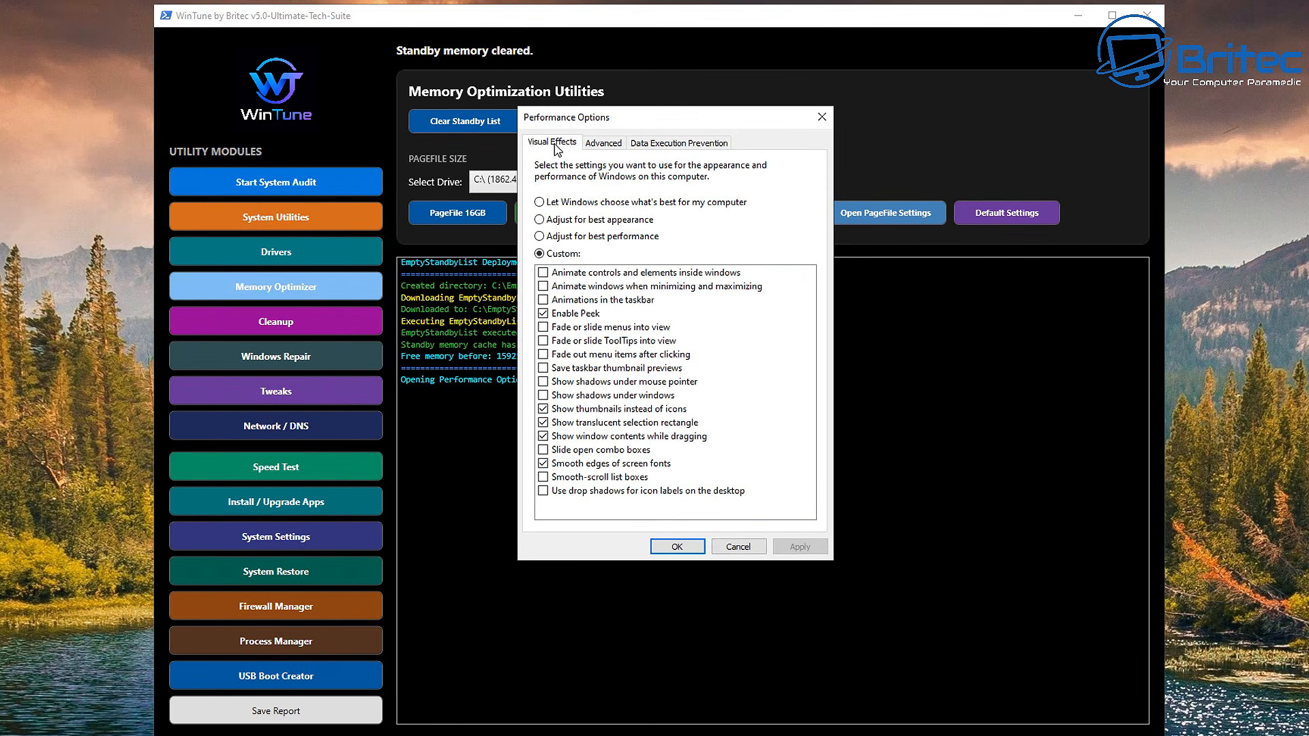
click(605, 145)
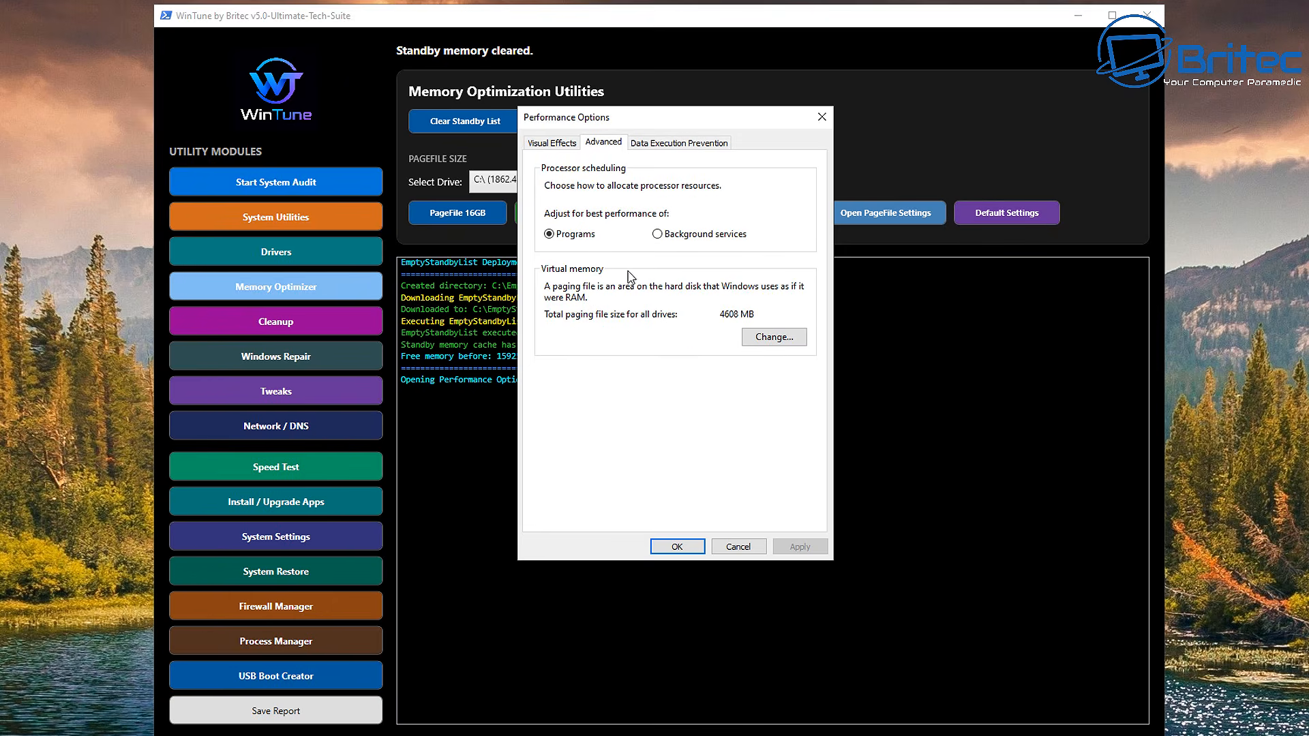
click(769, 340)
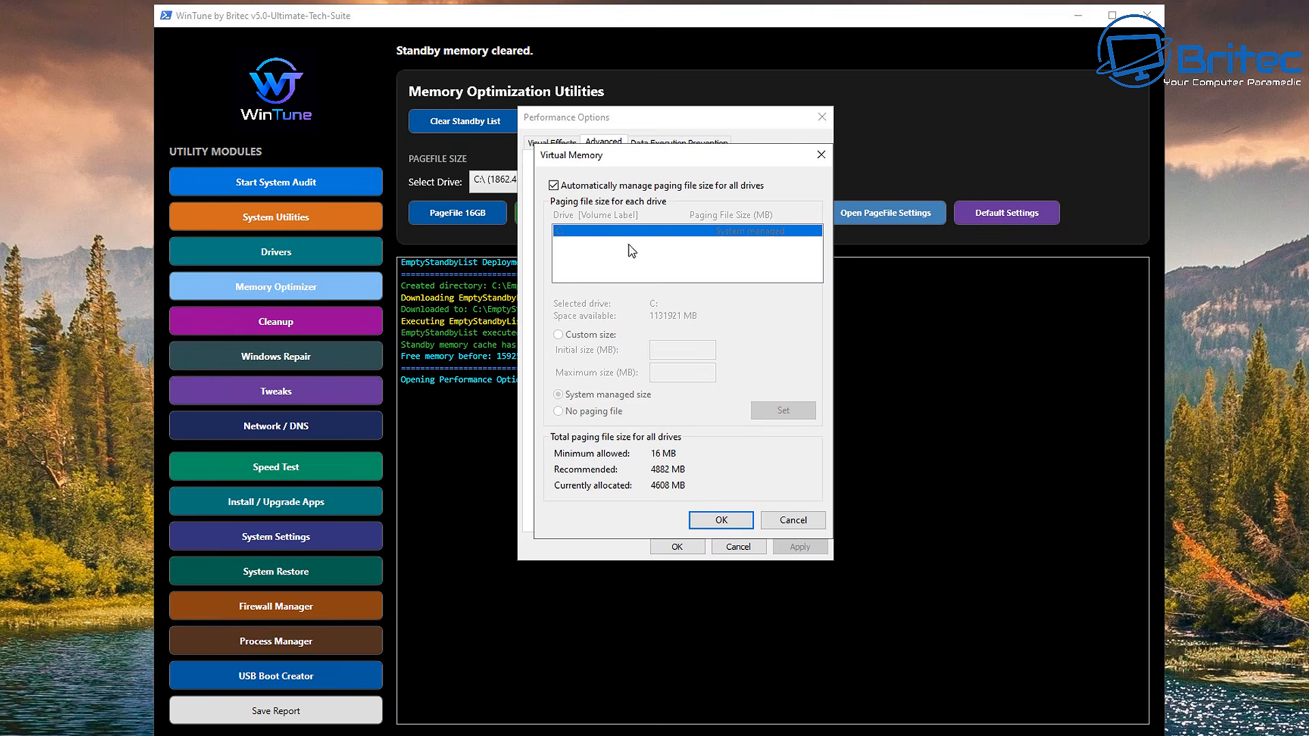
Step: Close the Virtual Memory and Performance Options dialogs and select drive C:\ for the page file in WinTune
click(818, 156)
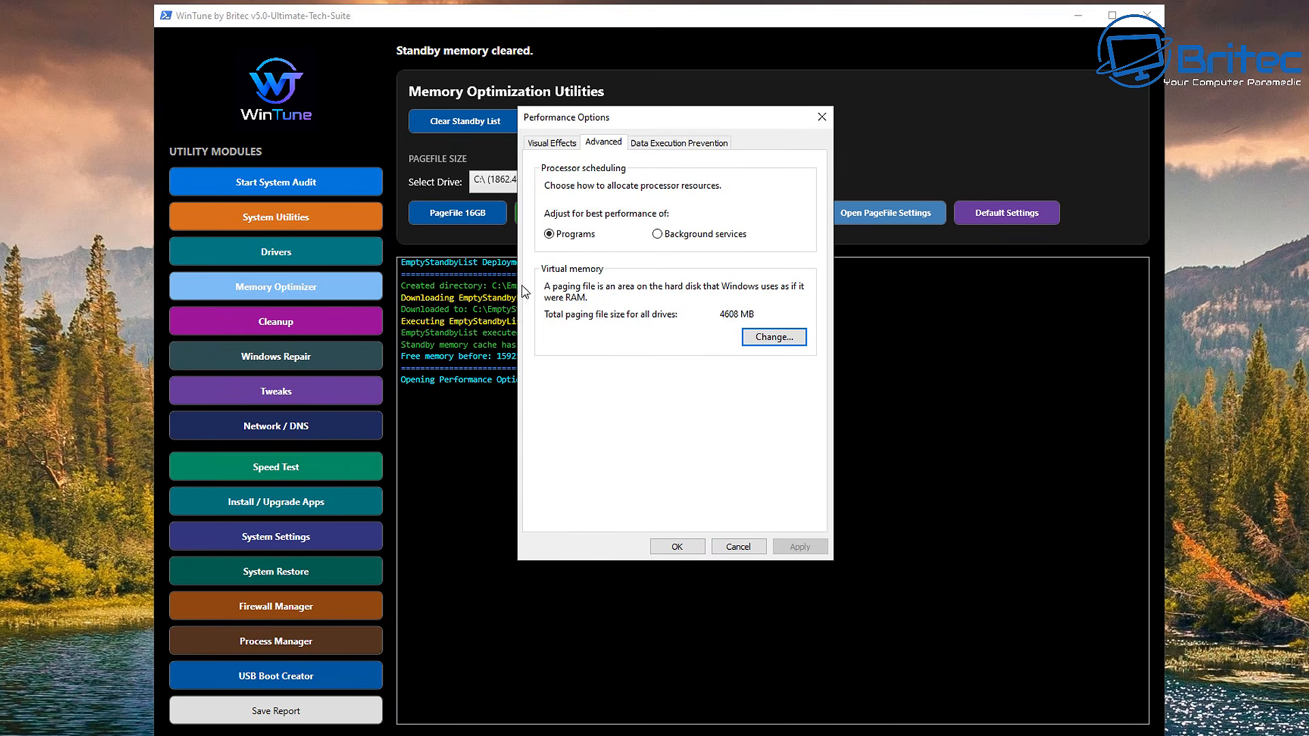
click(822, 118)
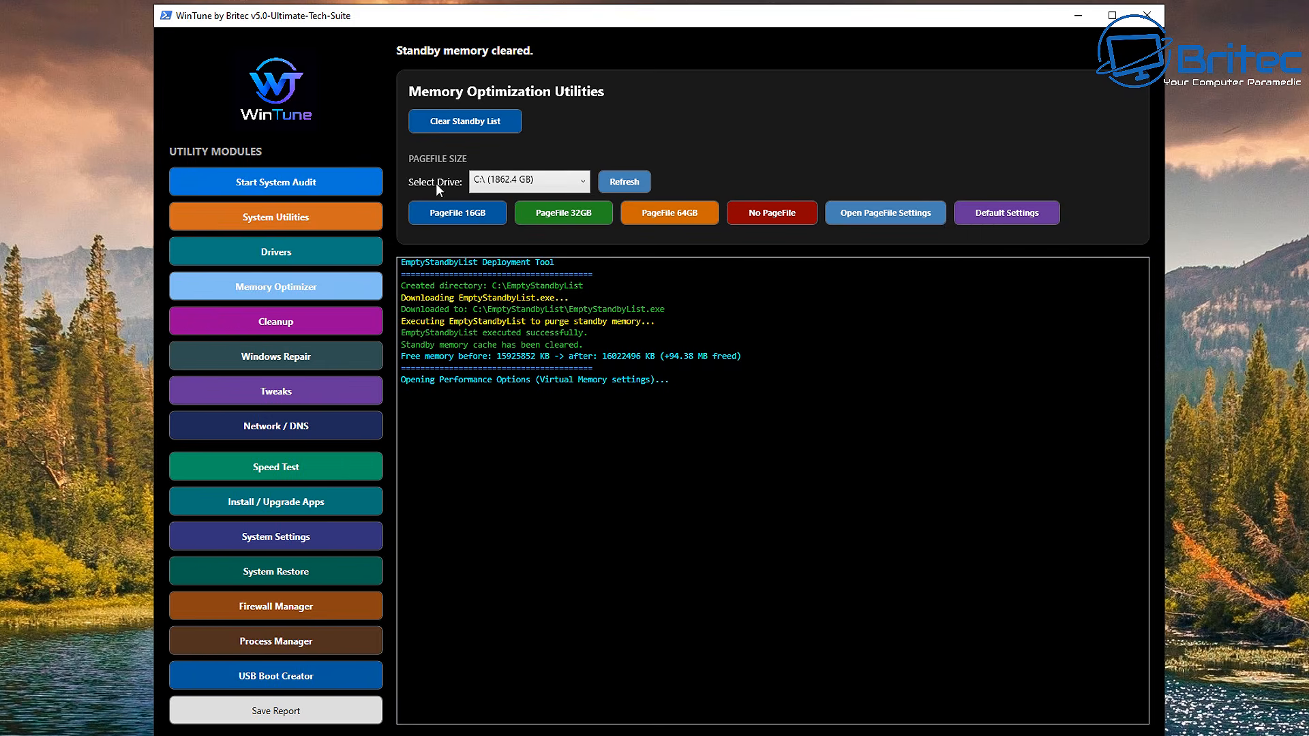
click(559, 180)
click(559, 180)
click(583, 183)
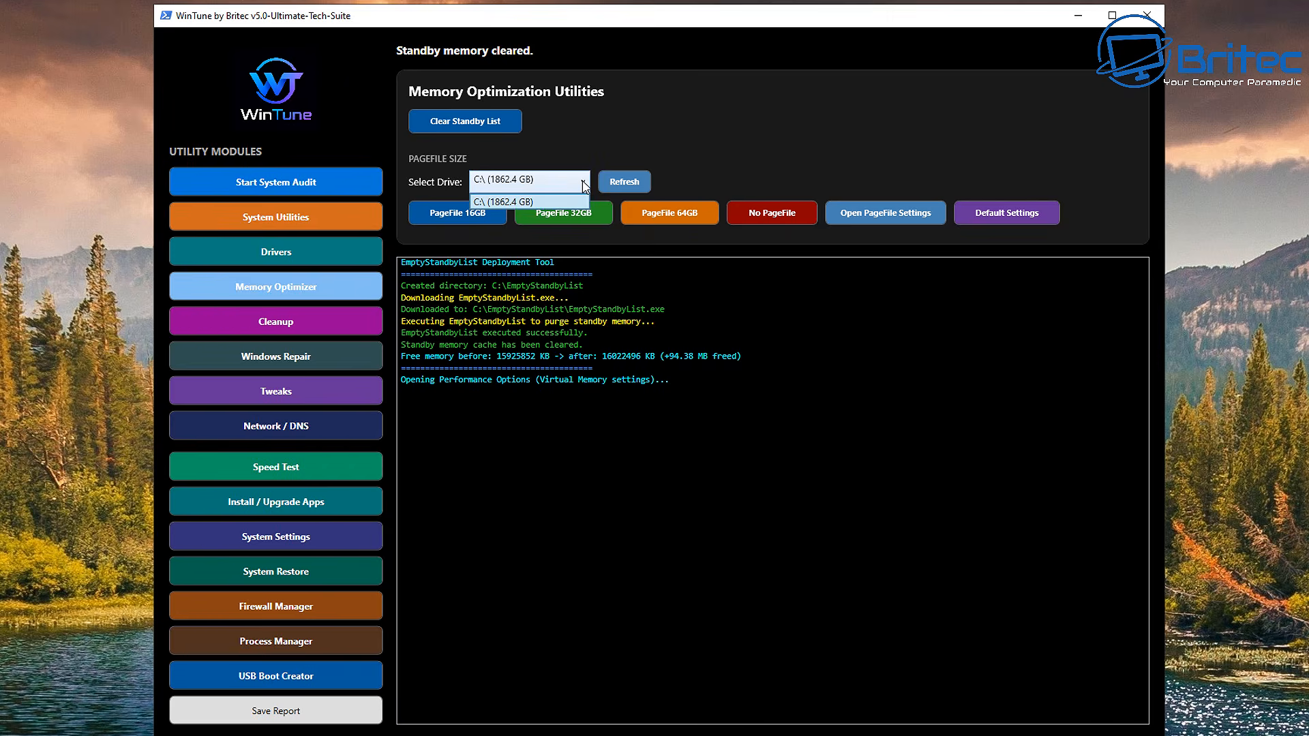
click(566, 205)
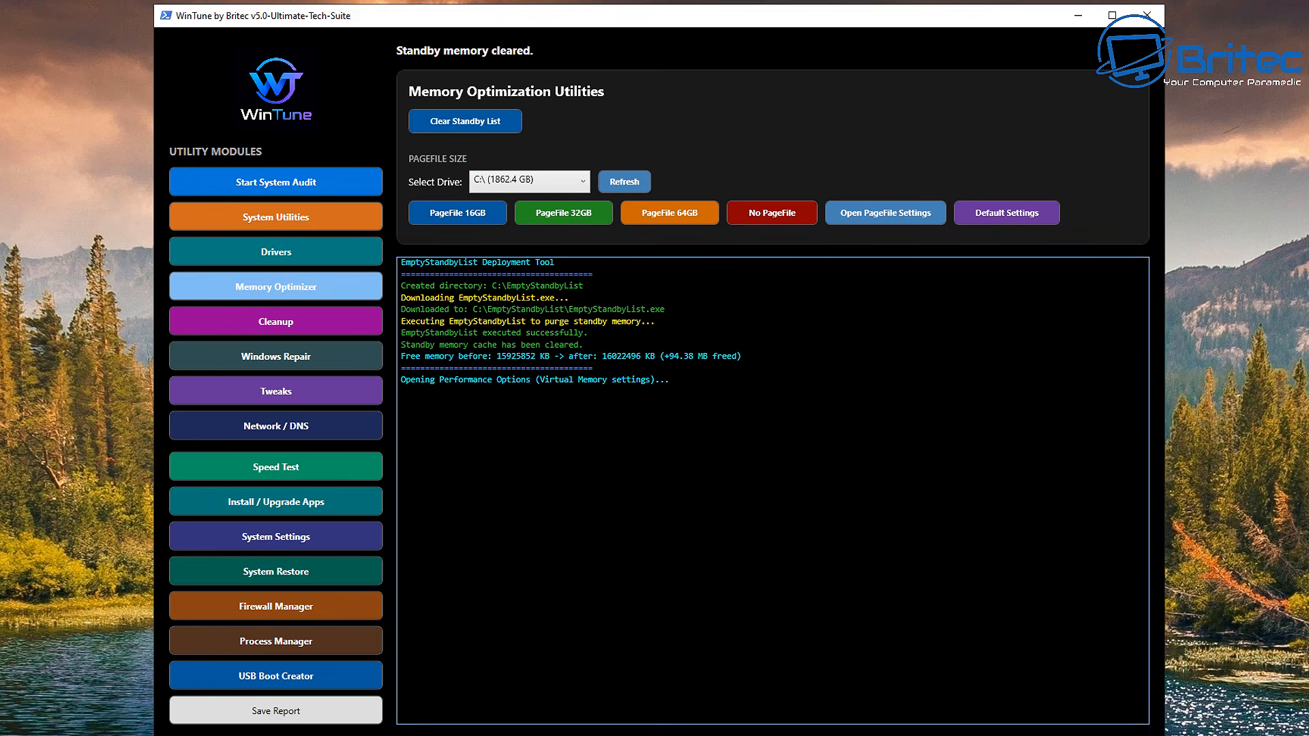
Step: Launch Windows Disk Cleanup from WinTune's Cleanup module
click(291, 326)
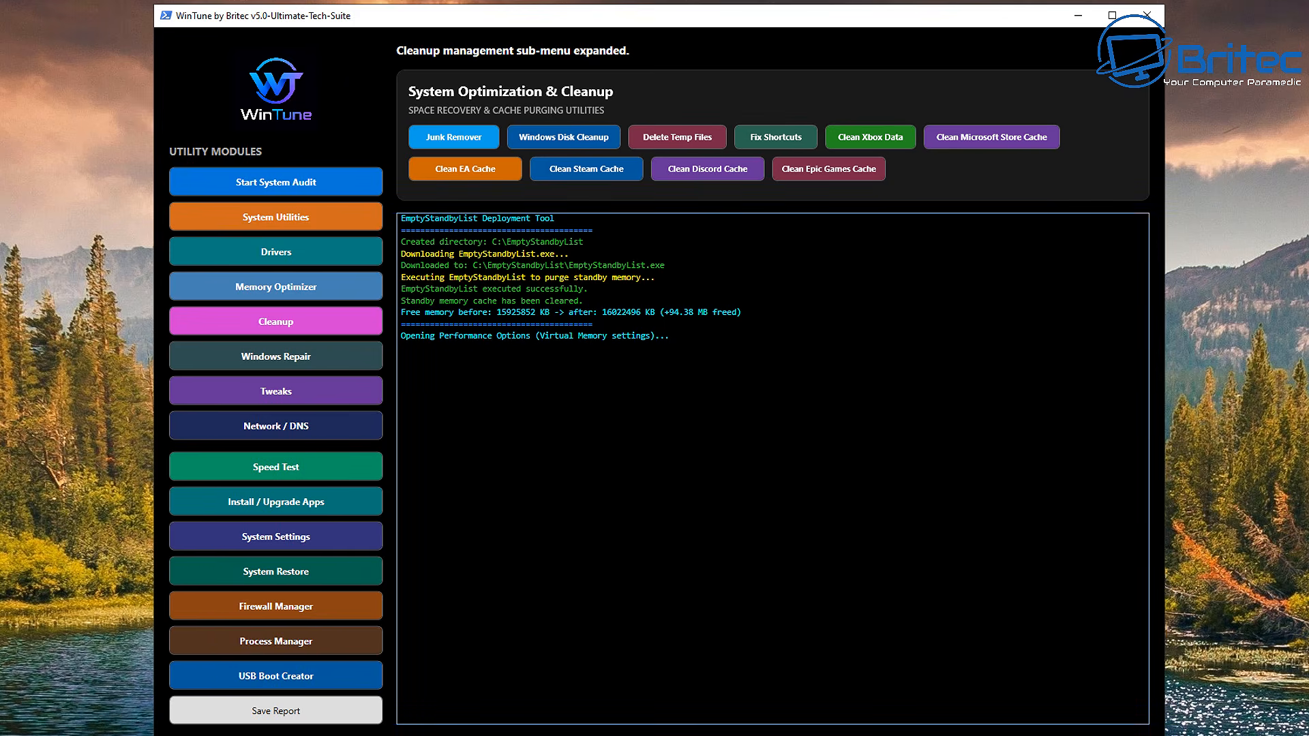
click(557, 135)
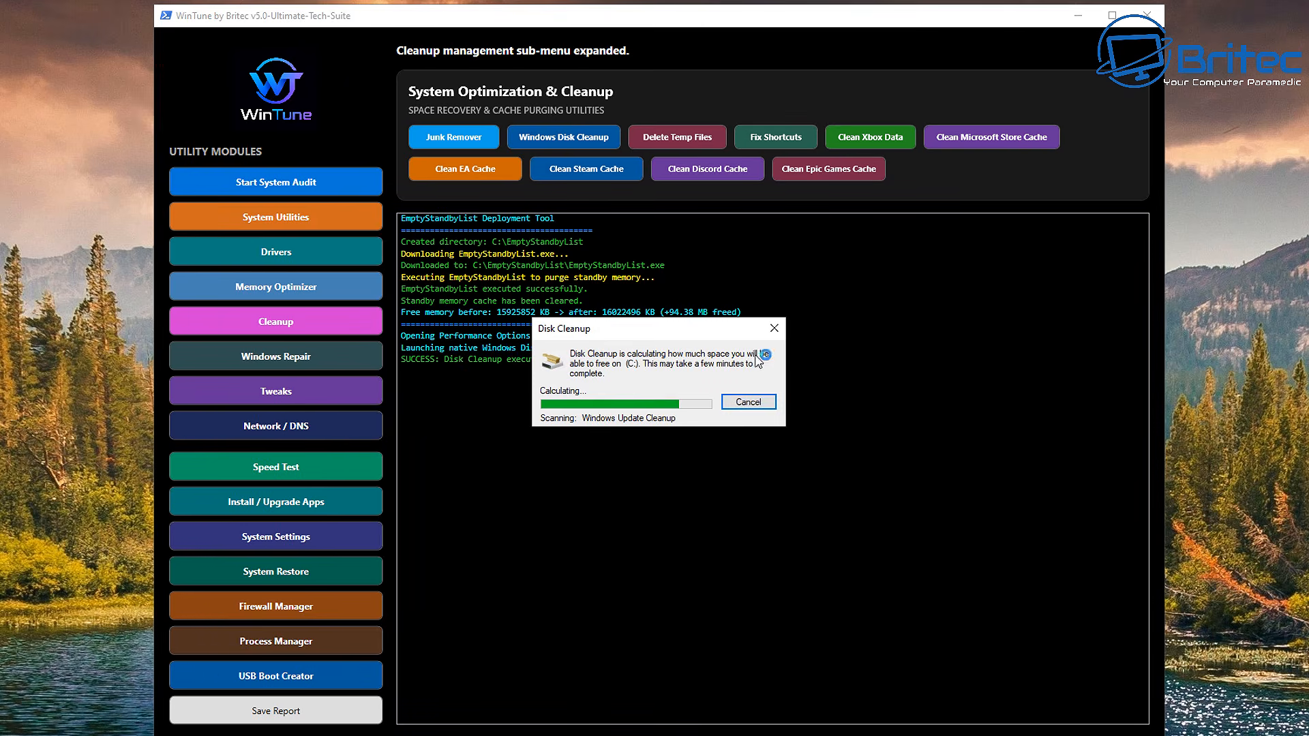
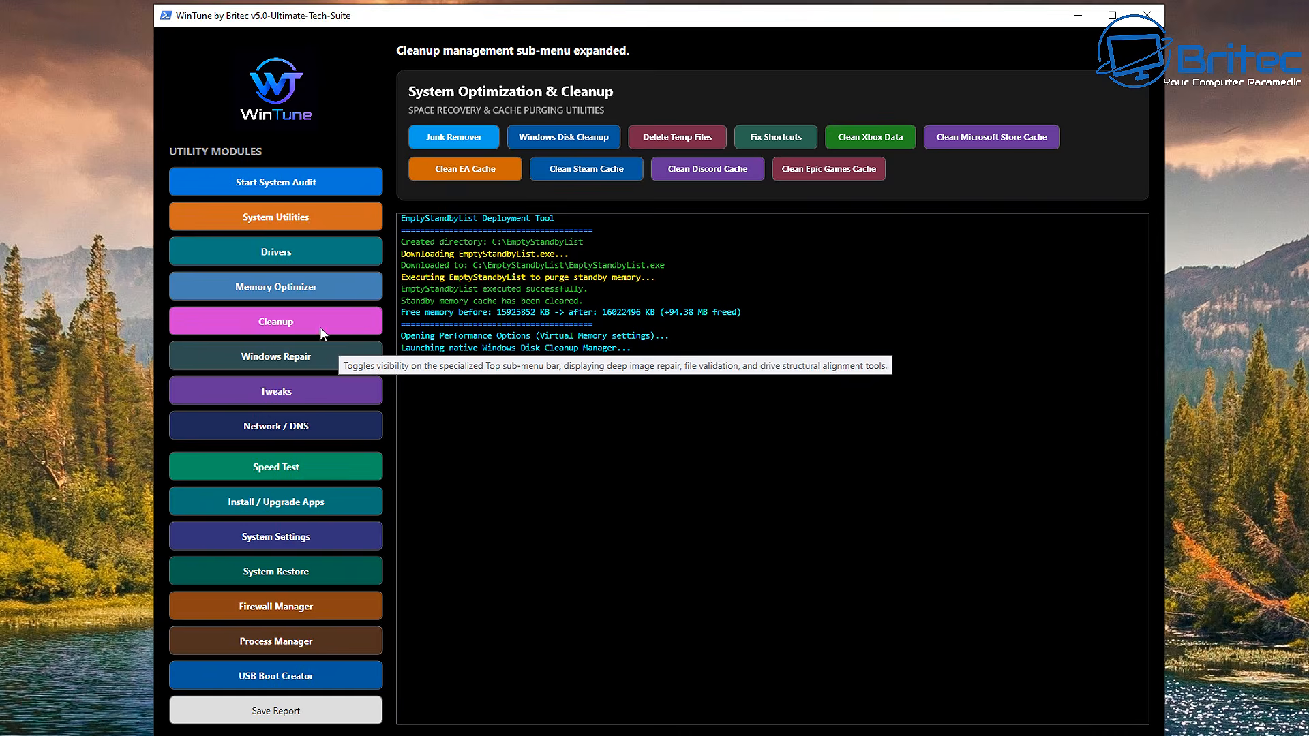
Step: Run an SFC scan followed by a DISM check from the Windows Repair module
click(276, 357)
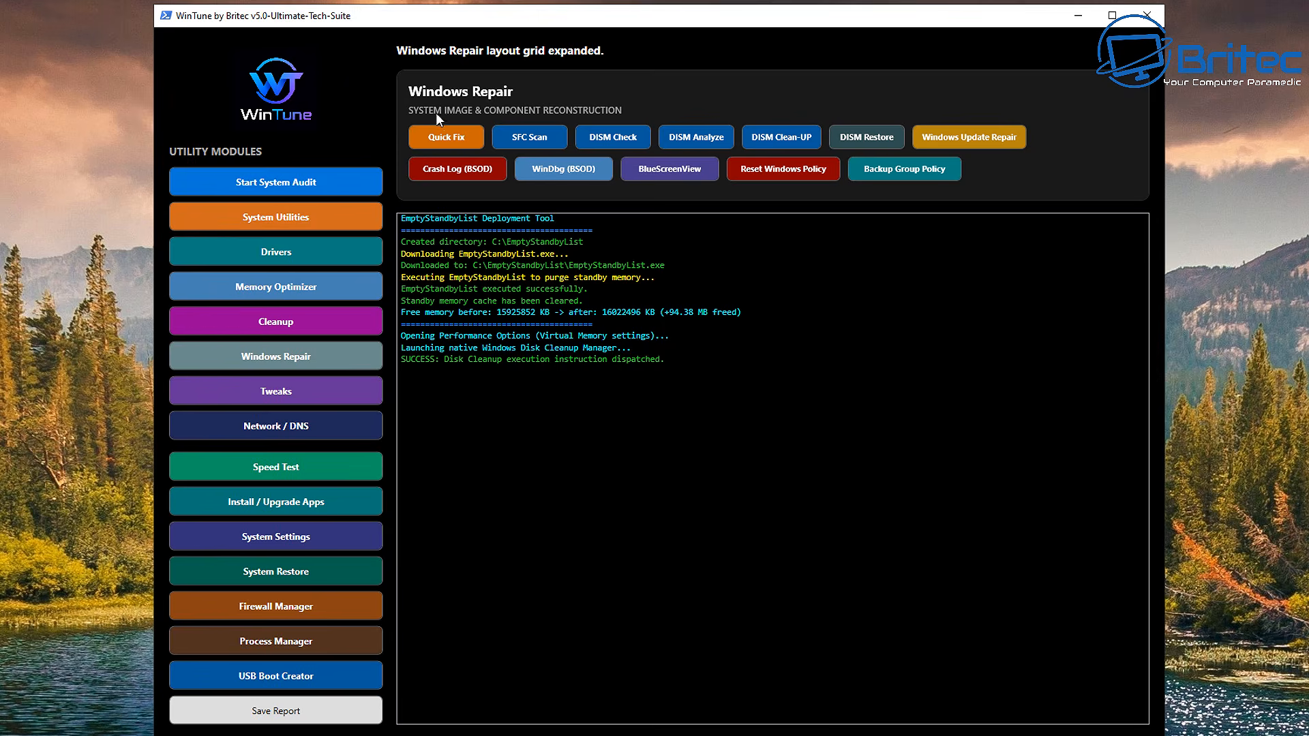
click(545, 138)
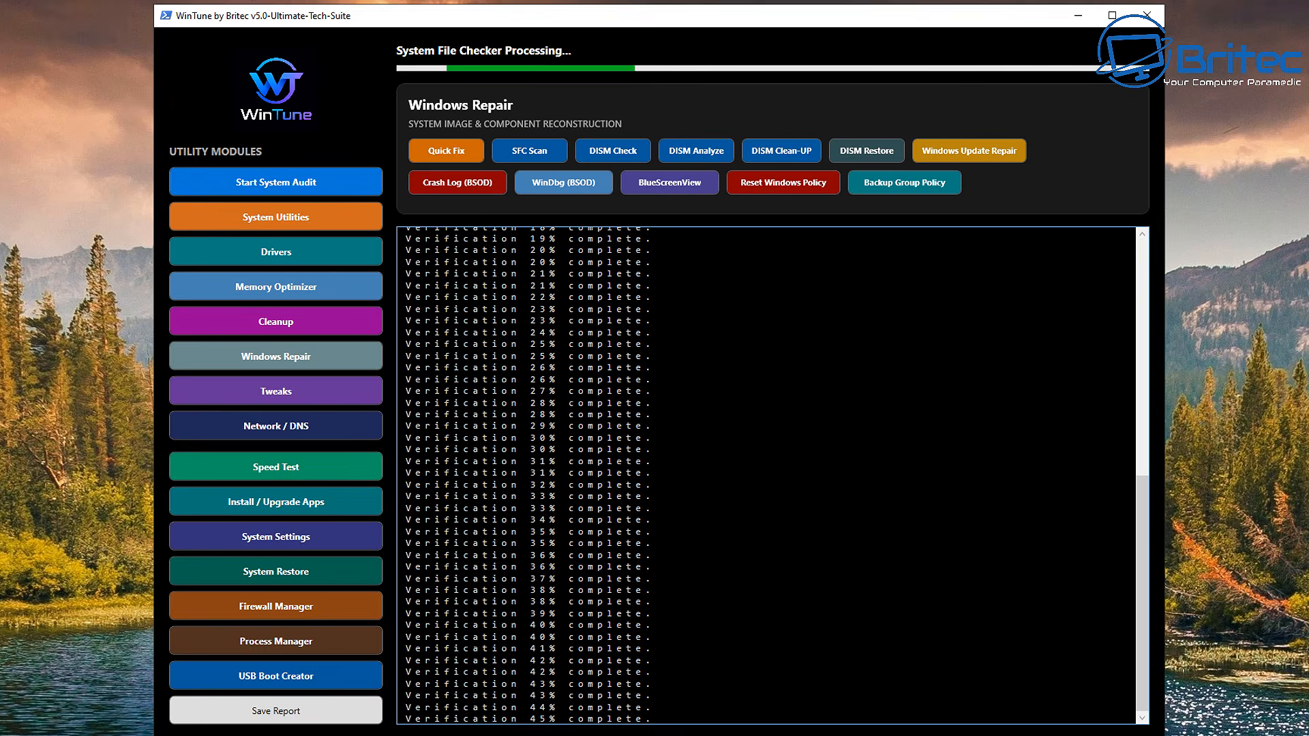
scroll(766, 475, up, 1)
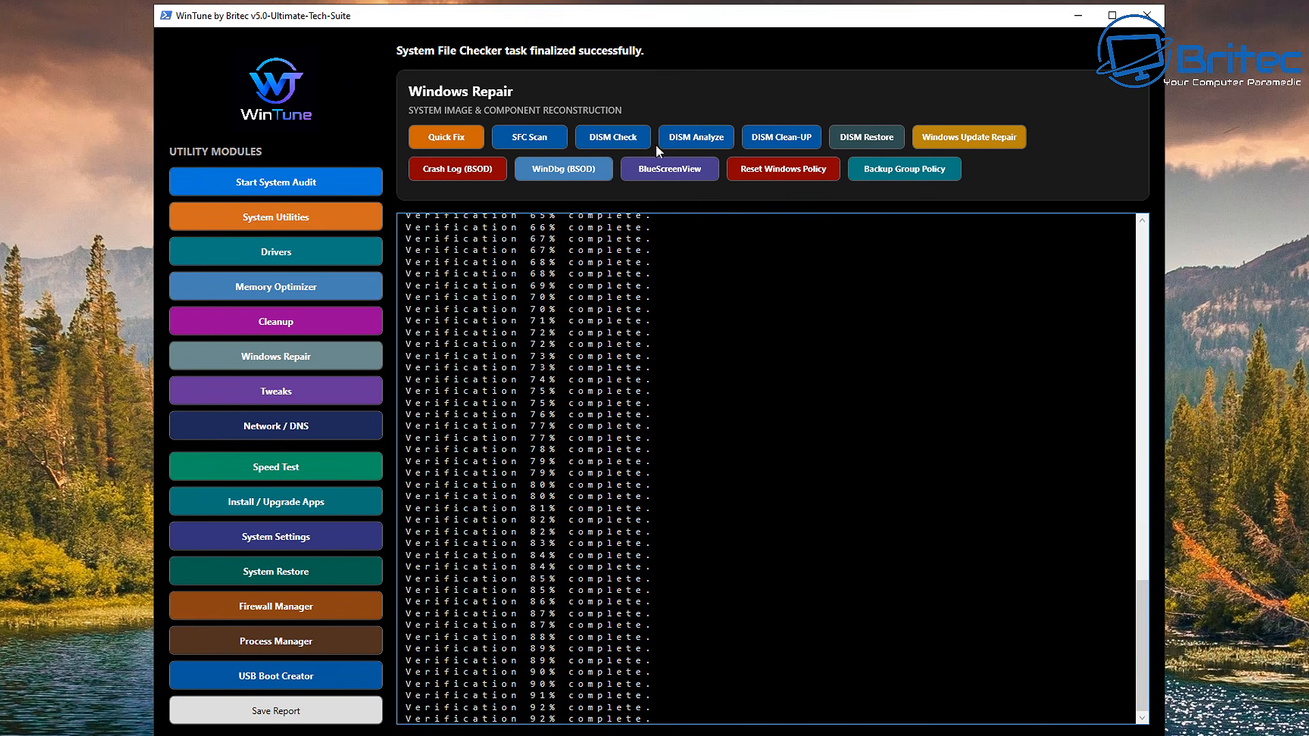
click(609, 139)
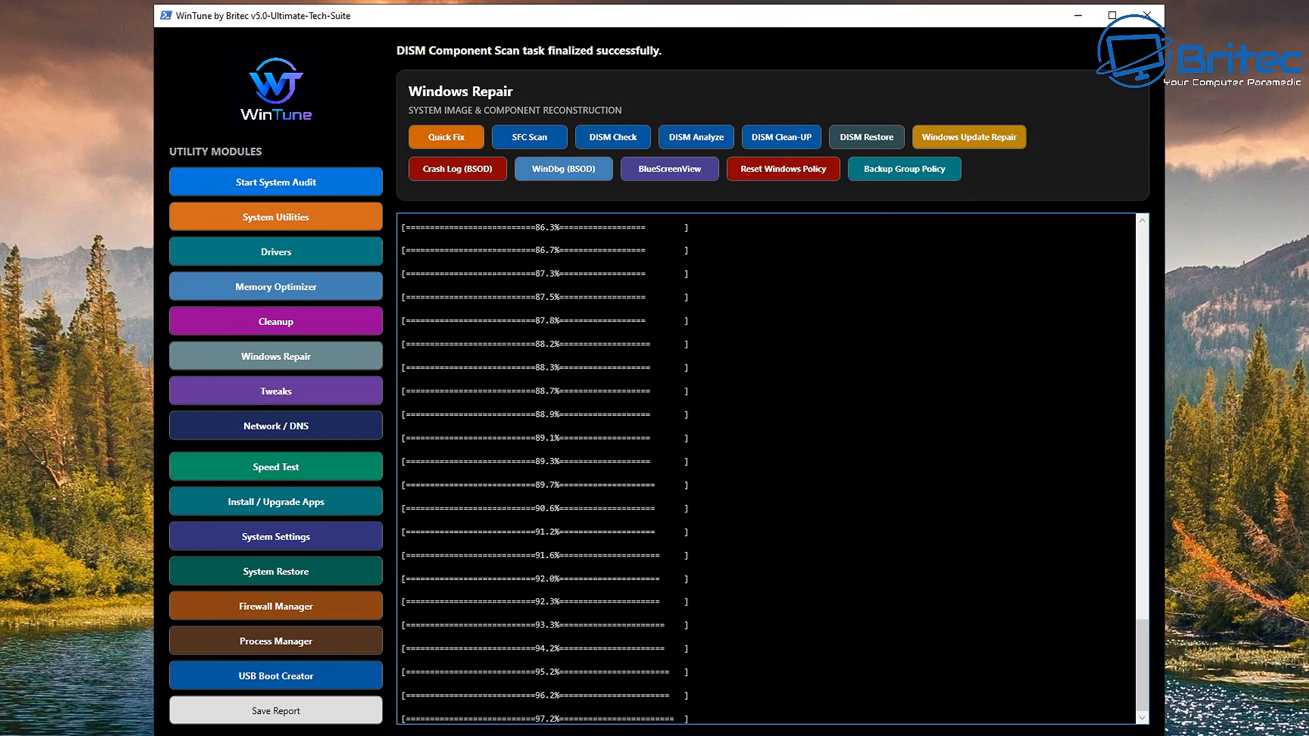
Step: Run the BSOD crash log check, then launch BlueScreenView and enlarge and reposition its window
click(468, 174)
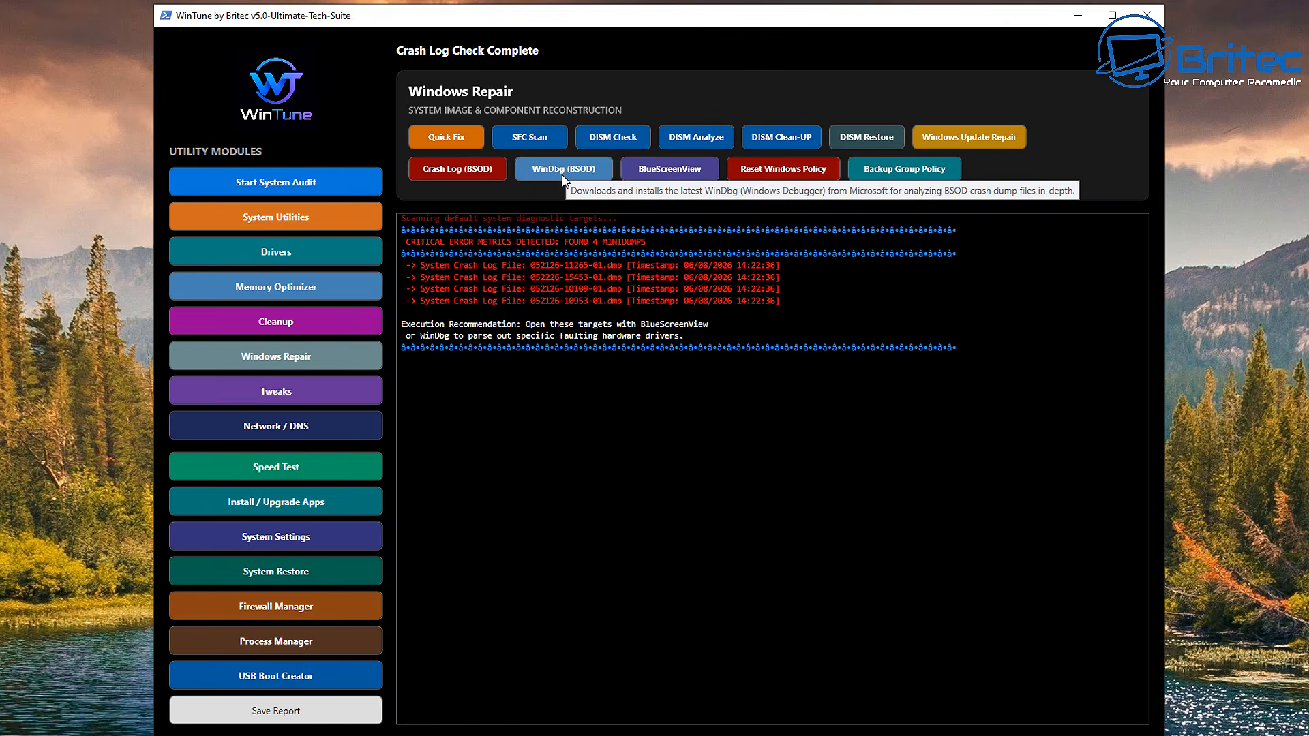
click(670, 176)
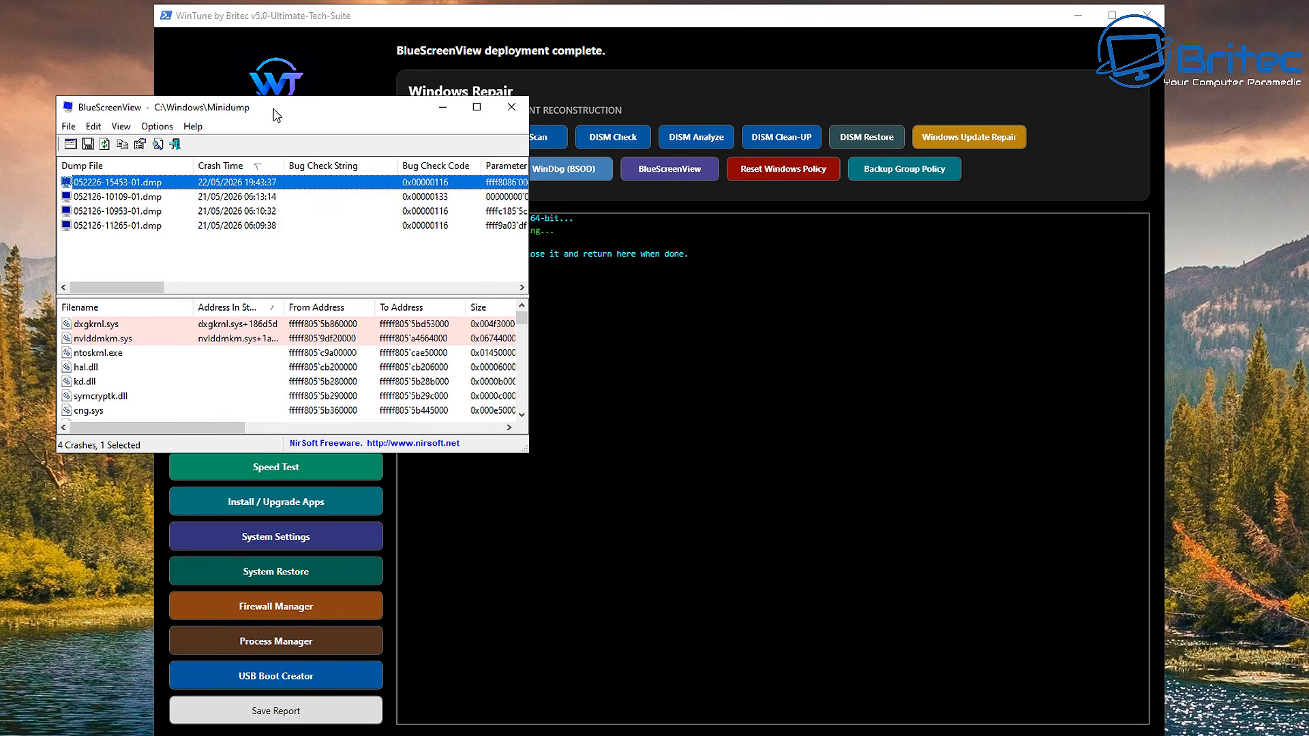
drag(272, 105, 559, 298)
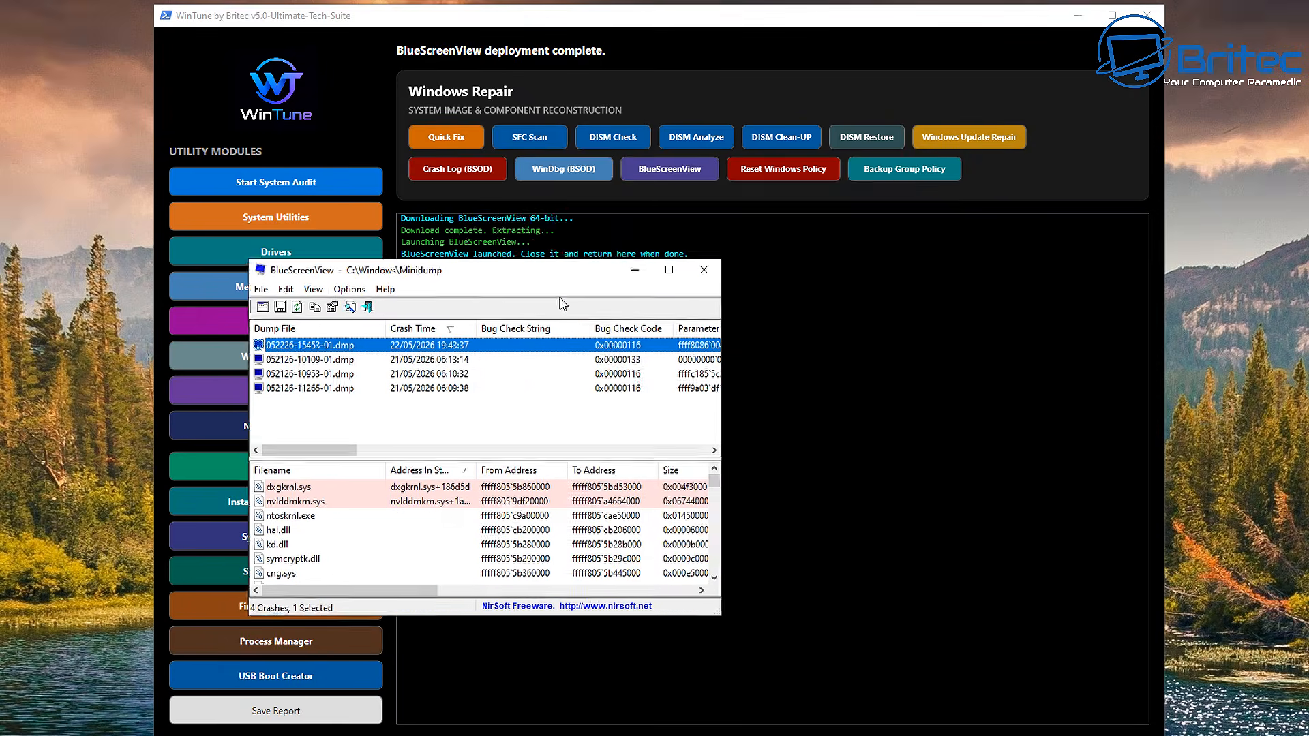
drag(468, 270, 682, 176)
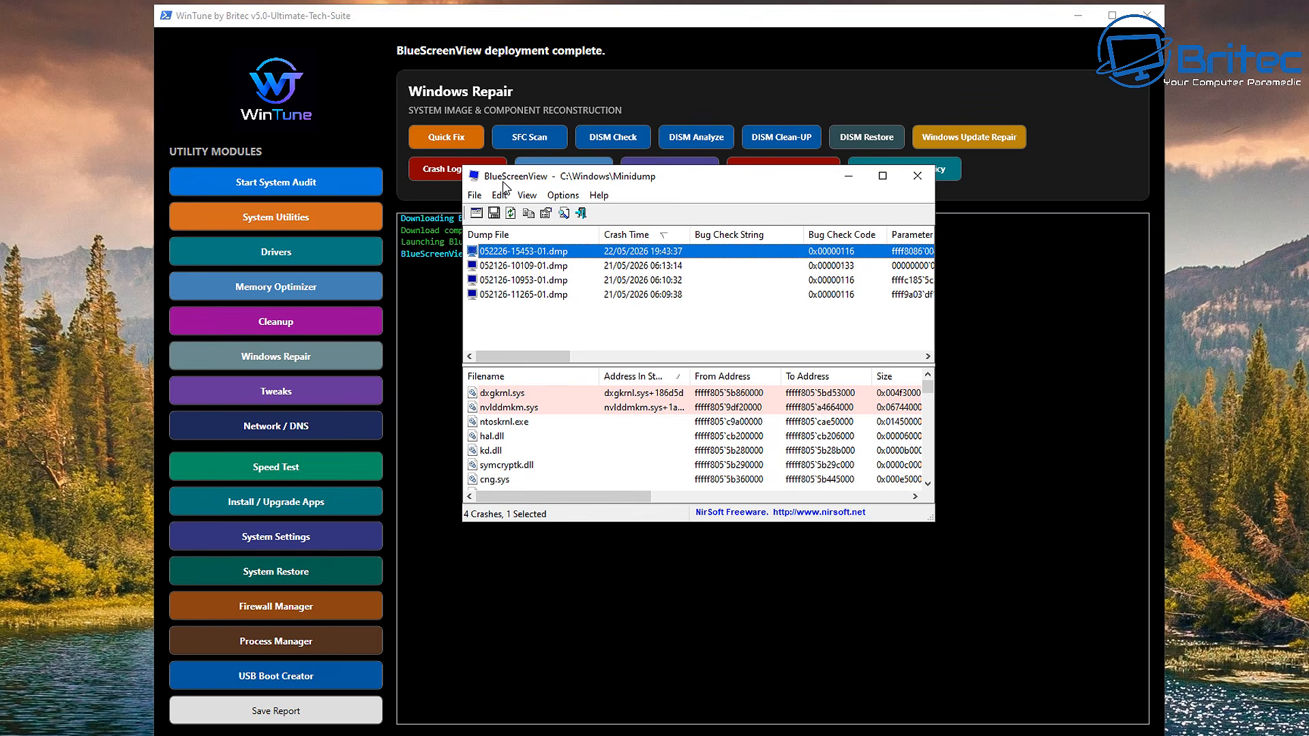
drag(463, 168, 167, 82)
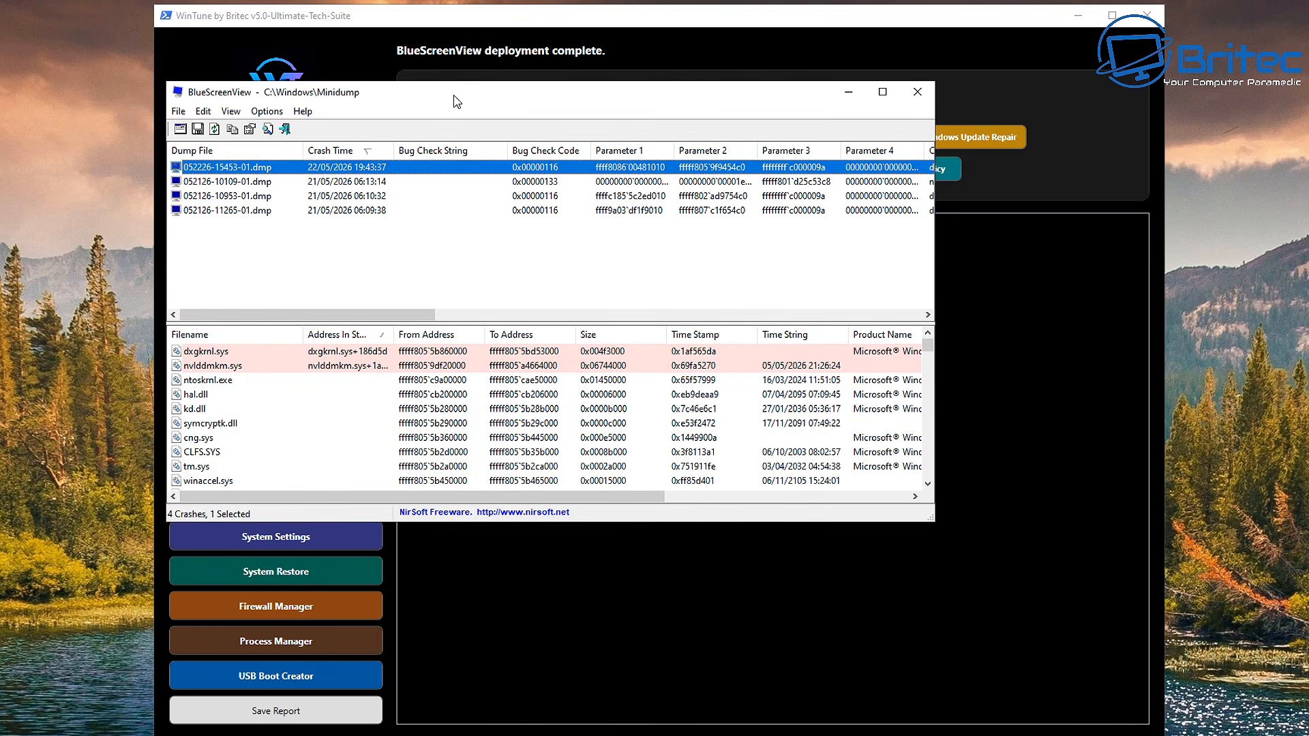
drag(456, 102, 614, 121)
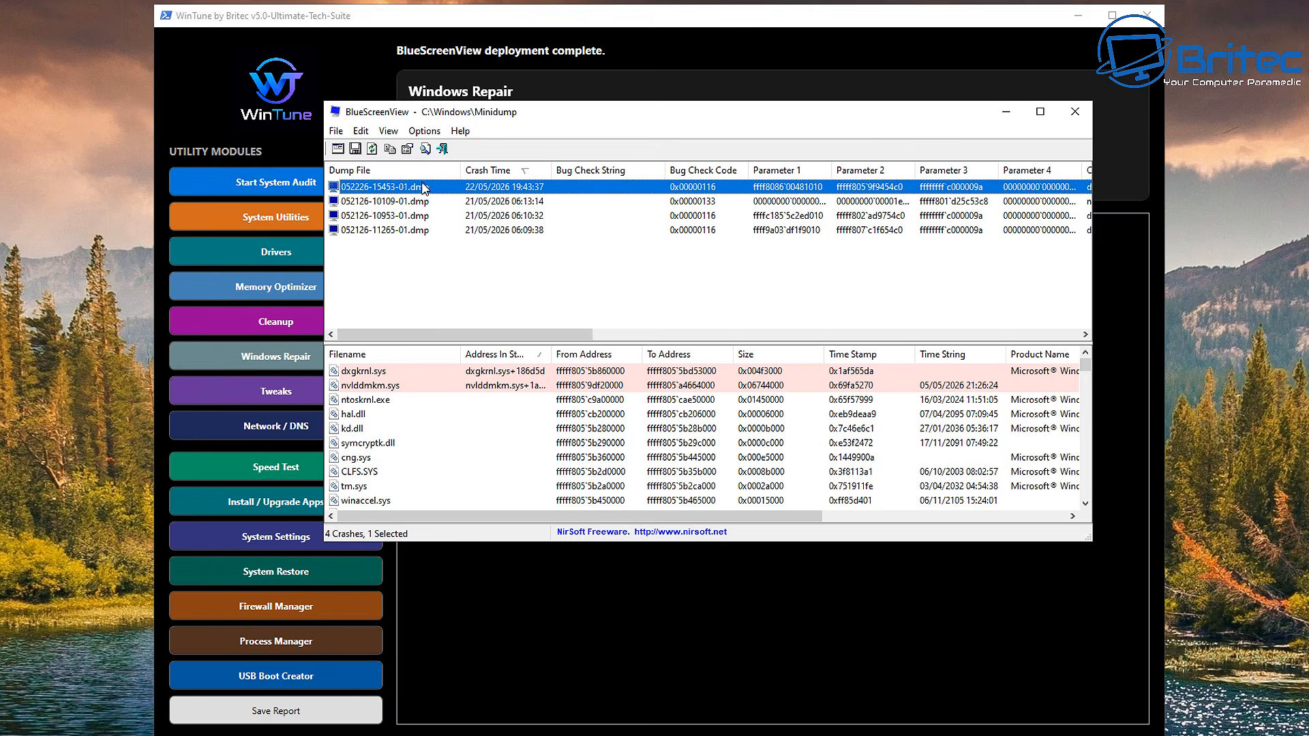
Step: Set BlueScreenView's lower pane mode to Blue Screen in XP Style and make the window taller
click(387, 131)
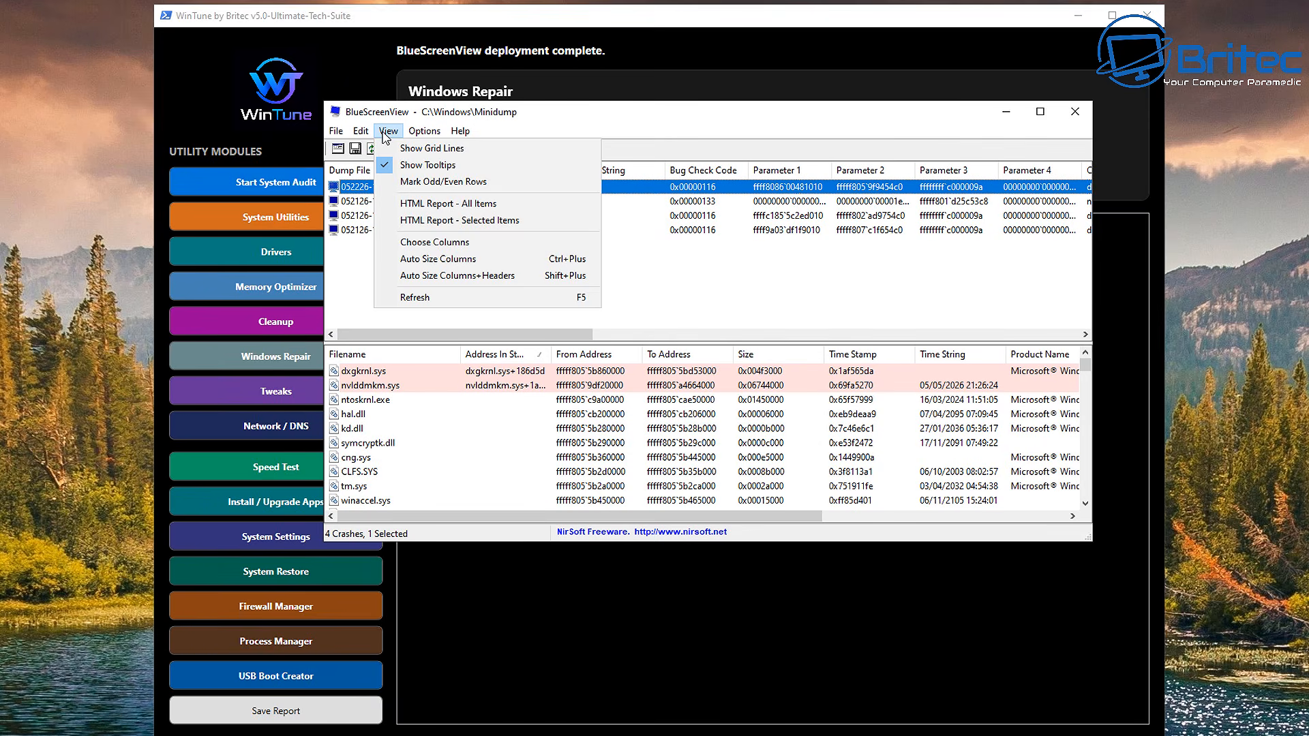
mouse_move(418, 134)
mouse_move(455, 150)
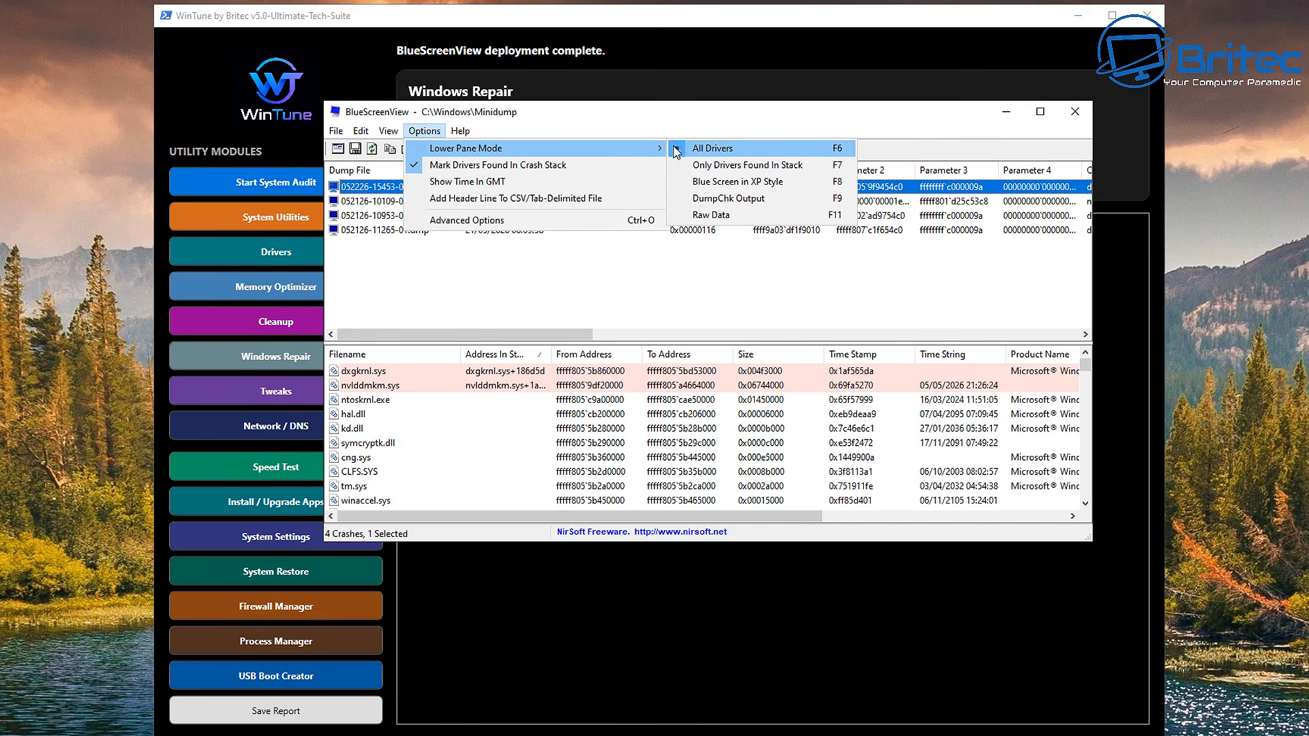
click(748, 189)
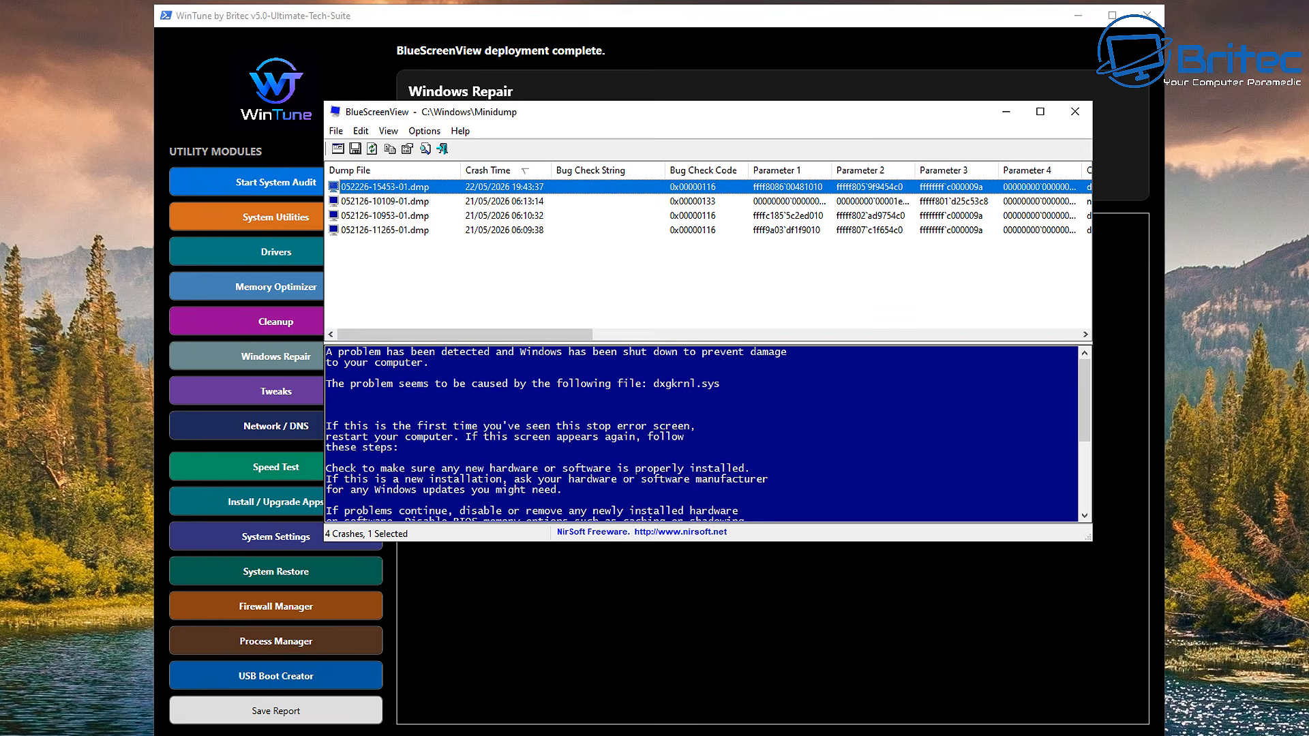
drag(540, 541, 541, 689)
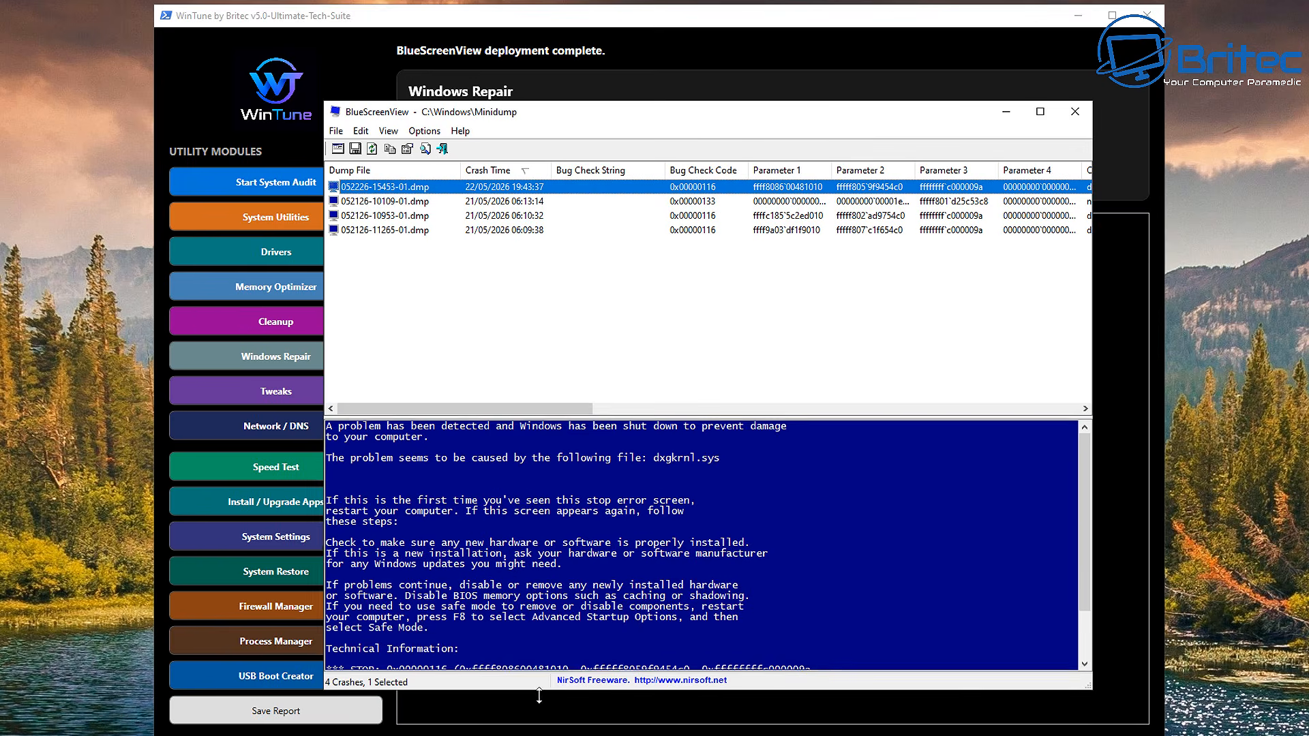
drag(687, 123, 596, 79)
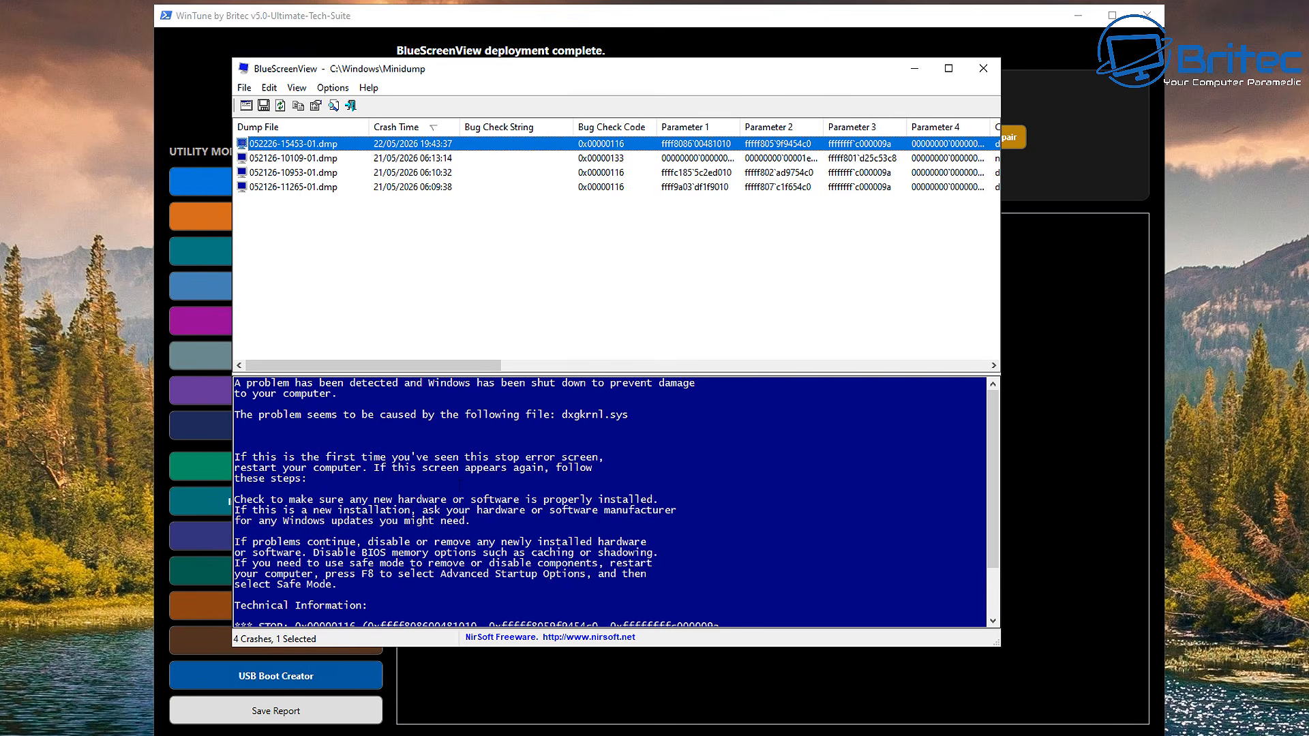
Step: Examine each crash dump in BlueScreenView for the file named as its cause and the technical information, then close BlueScreenView
drag(634, 414, 561, 415)
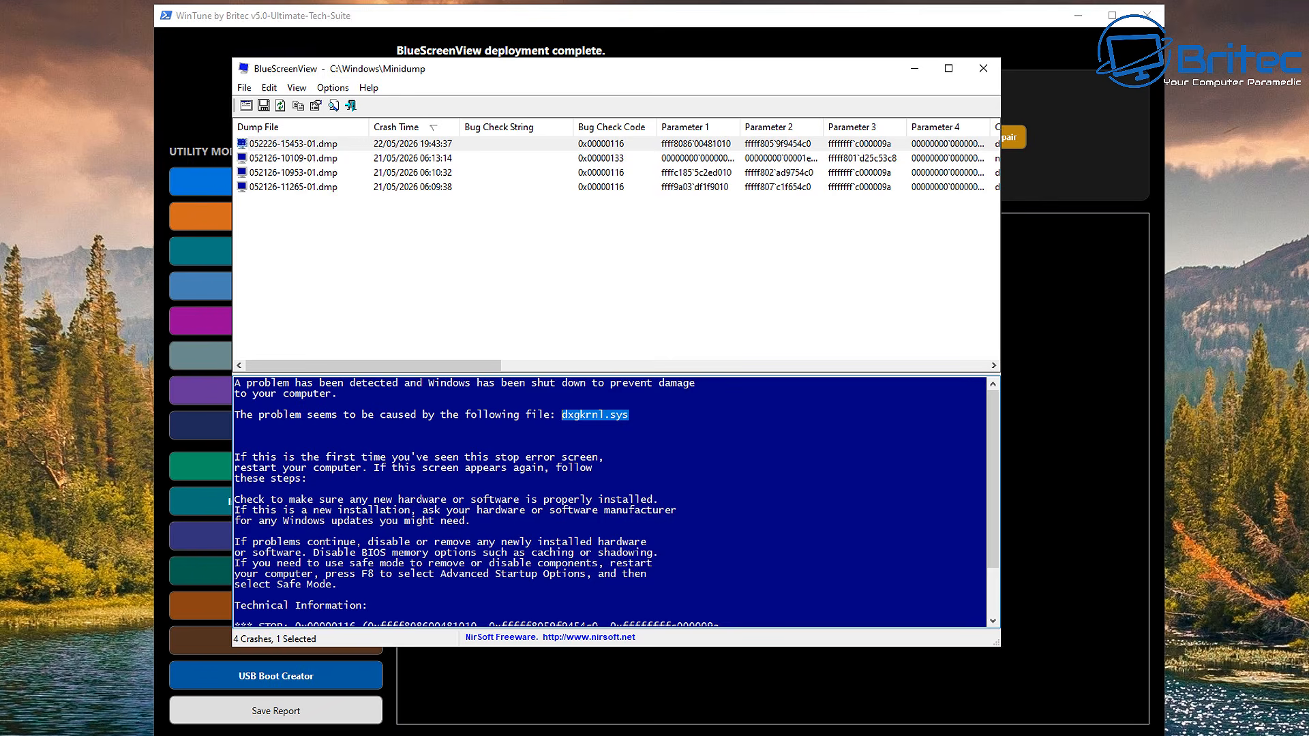
click(301, 160)
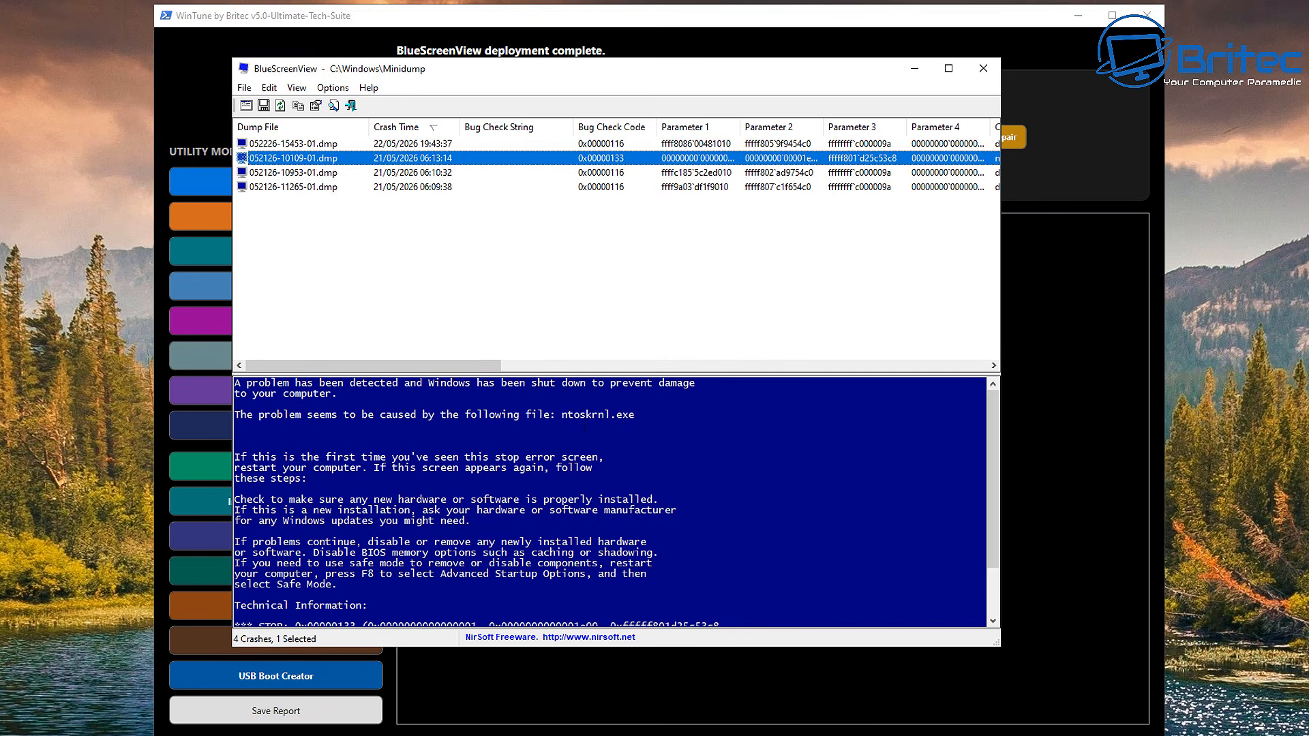
drag(638, 421, 563, 416)
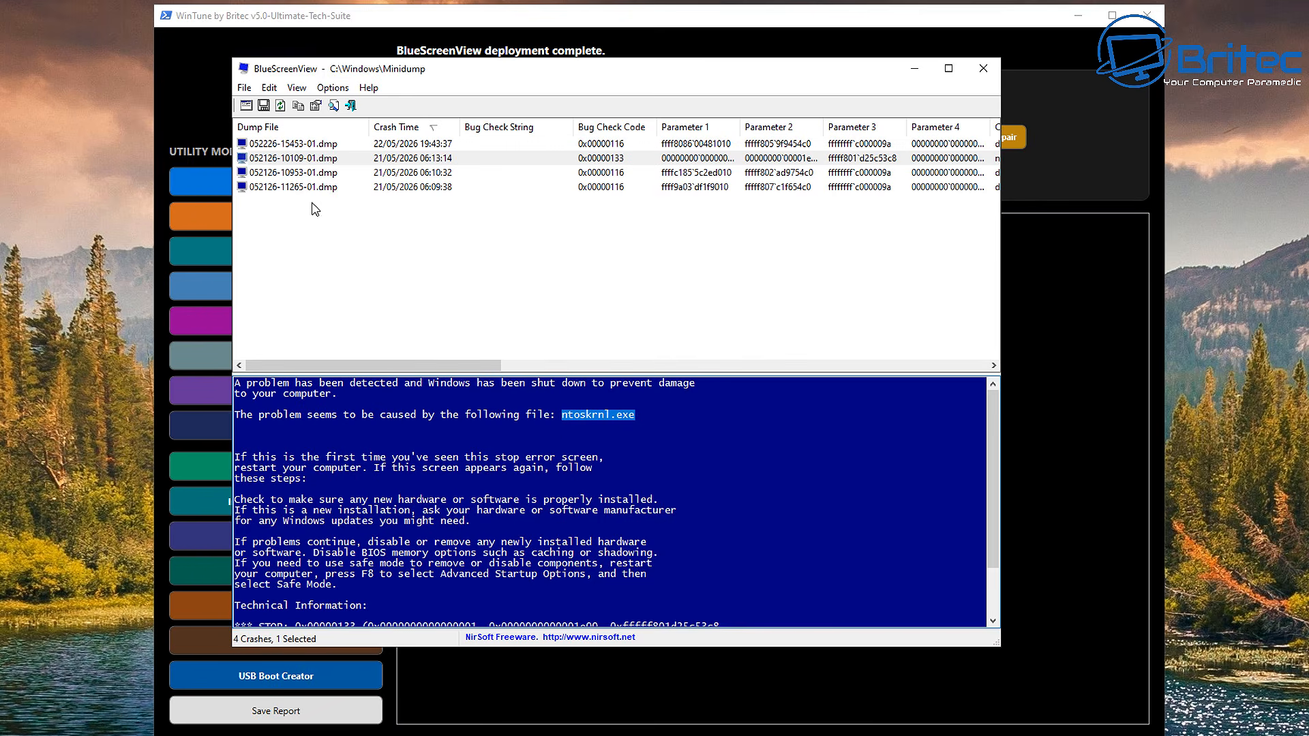
click(298, 174)
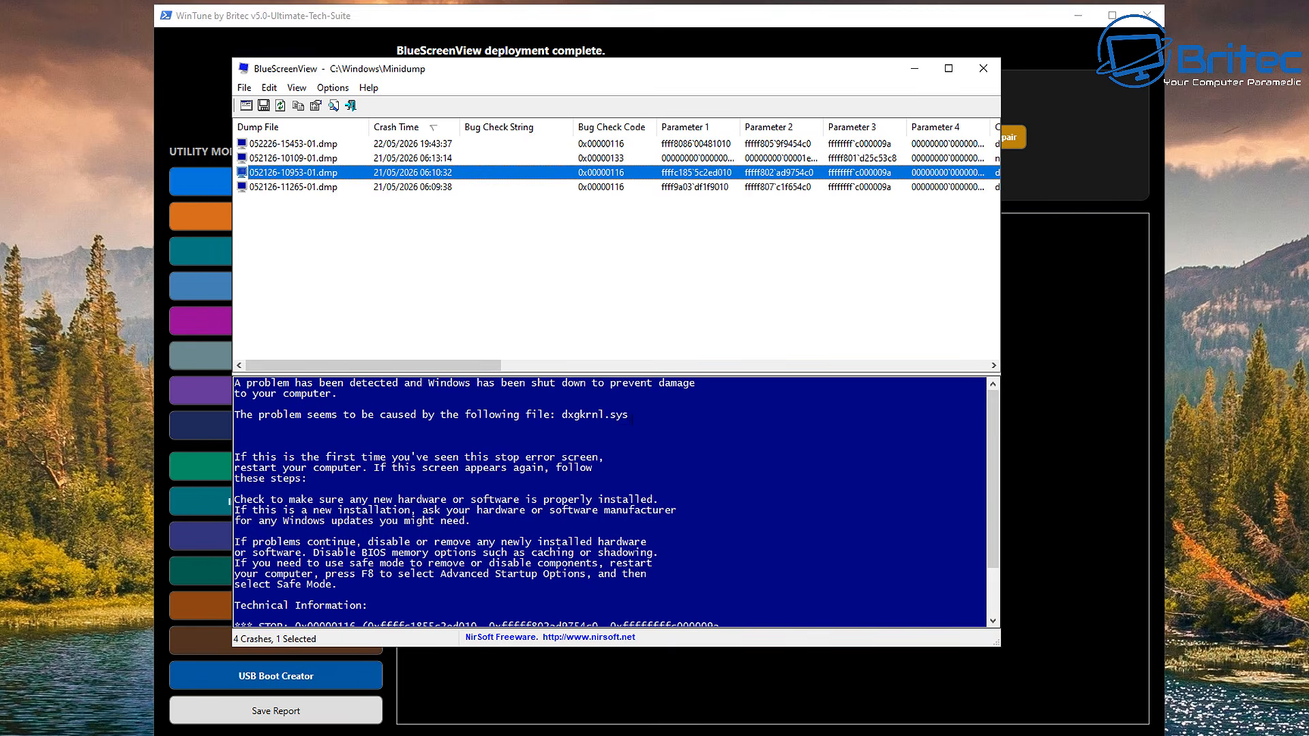
drag(632, 418, 556, 415)
click(637, 420)
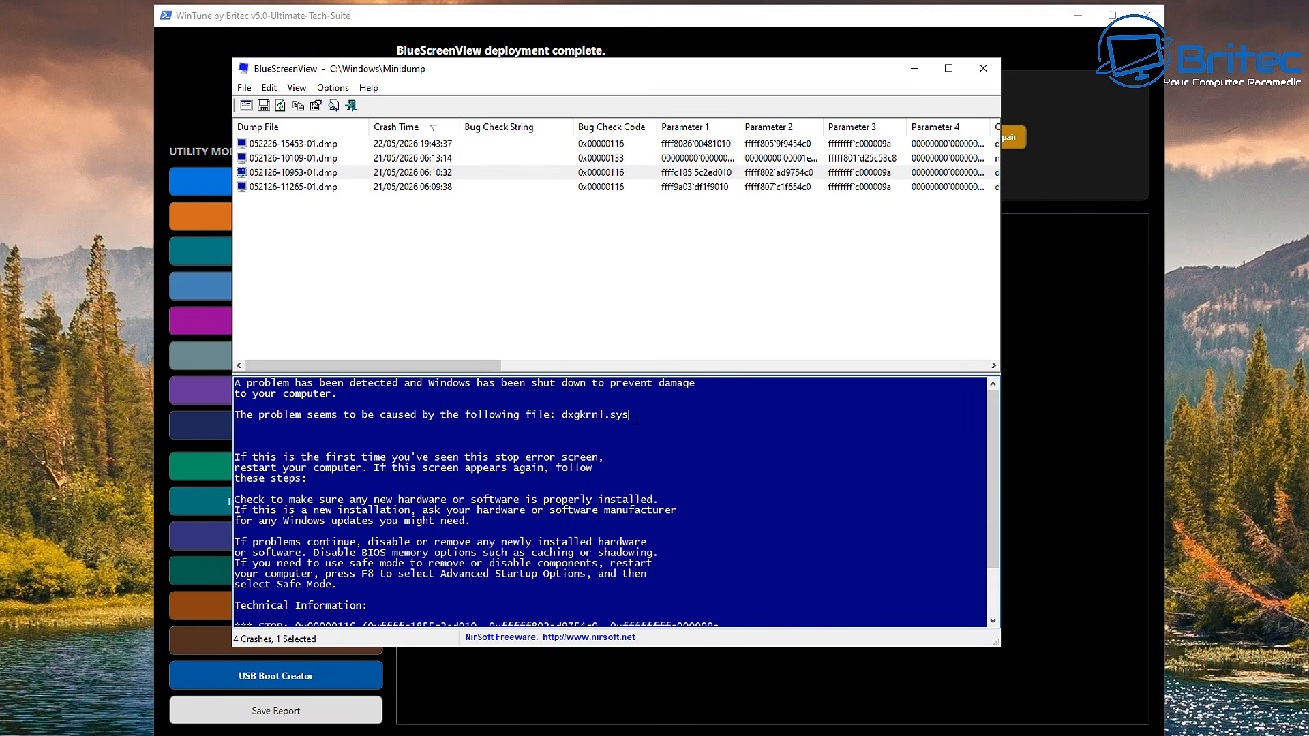
drag(646, 421, 587, 417)
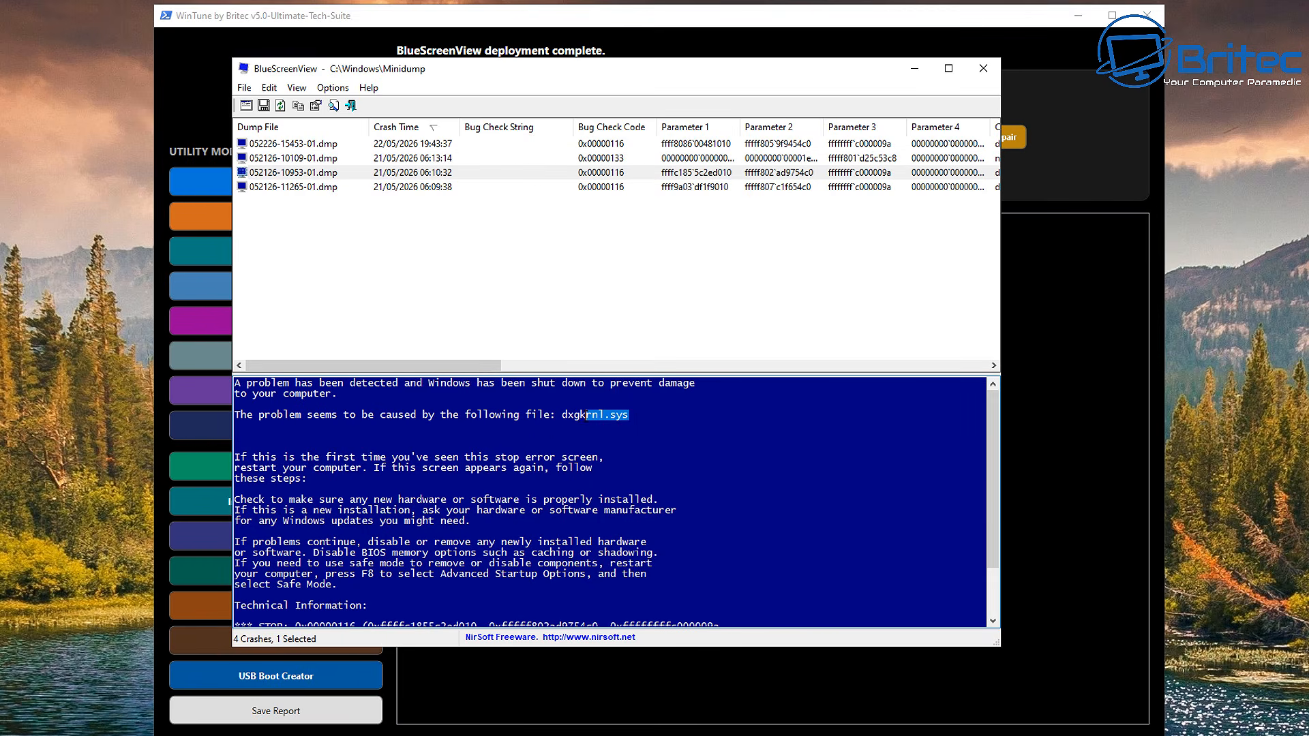
click(299, 177)
click(308, 187)
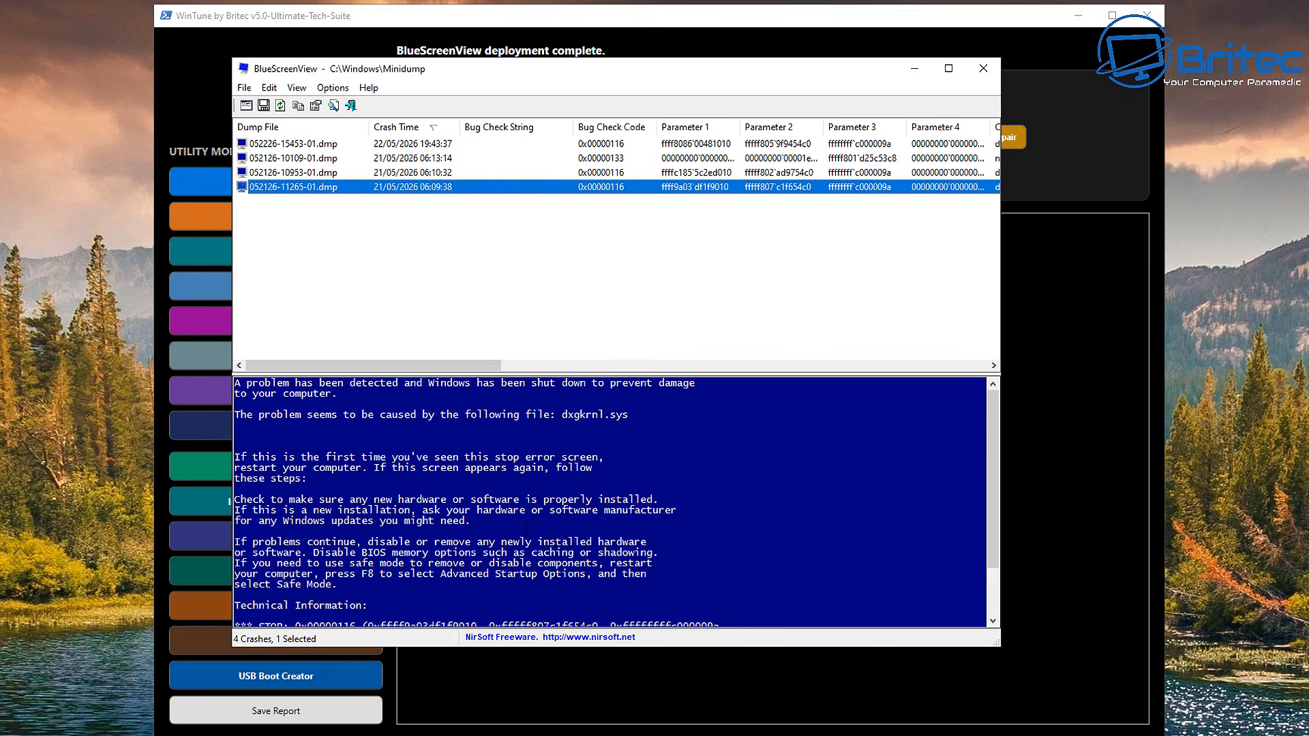
scroll(525, 527, down, 2)
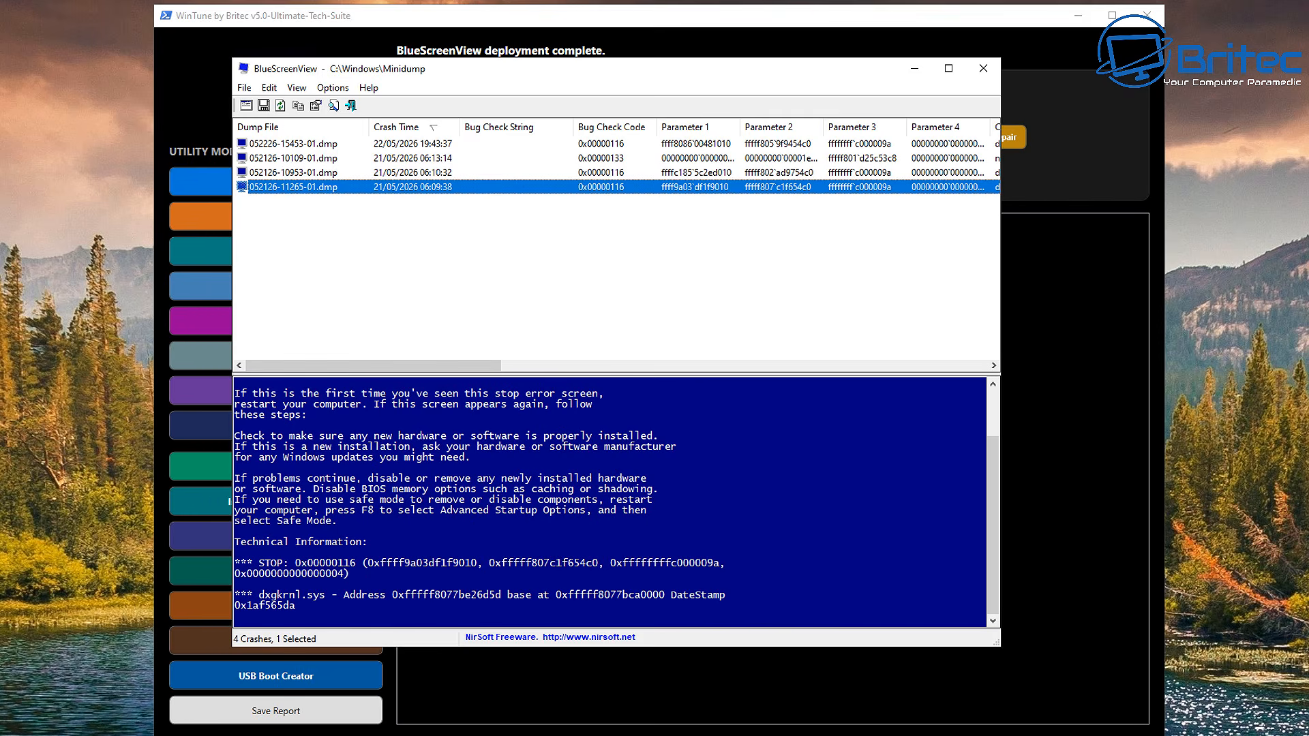
click(982, 69)
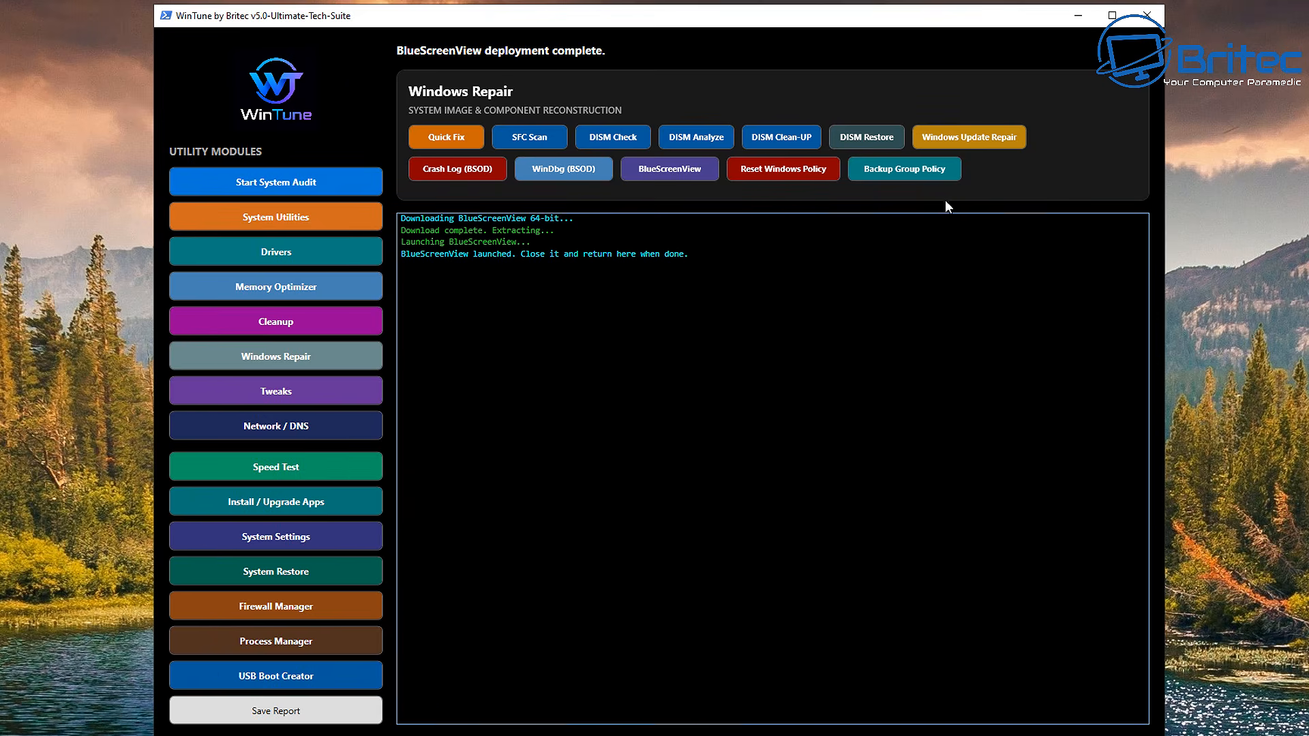
Step: Back up the group policy from Windows Repair and look inside the GroupPolicy folder of the resulting desktop backup
click(909, 178)
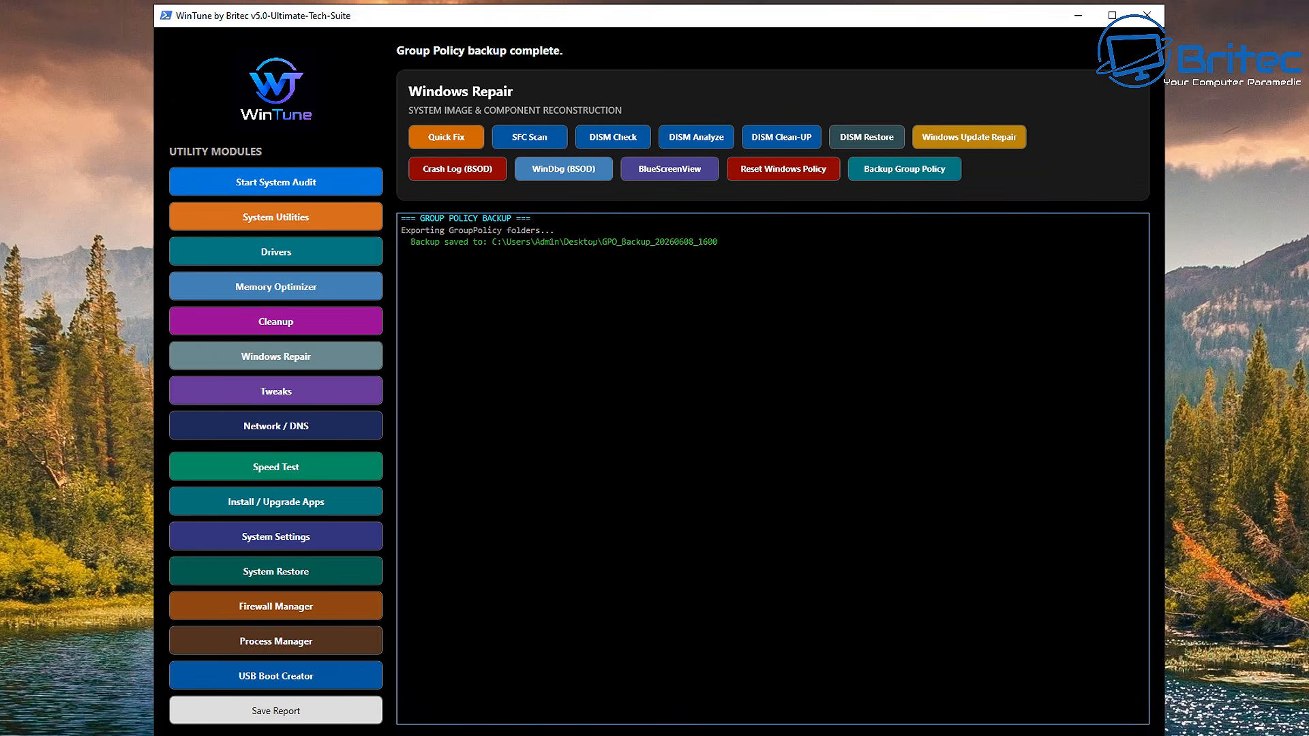
drag(717, 242, 602, 242)
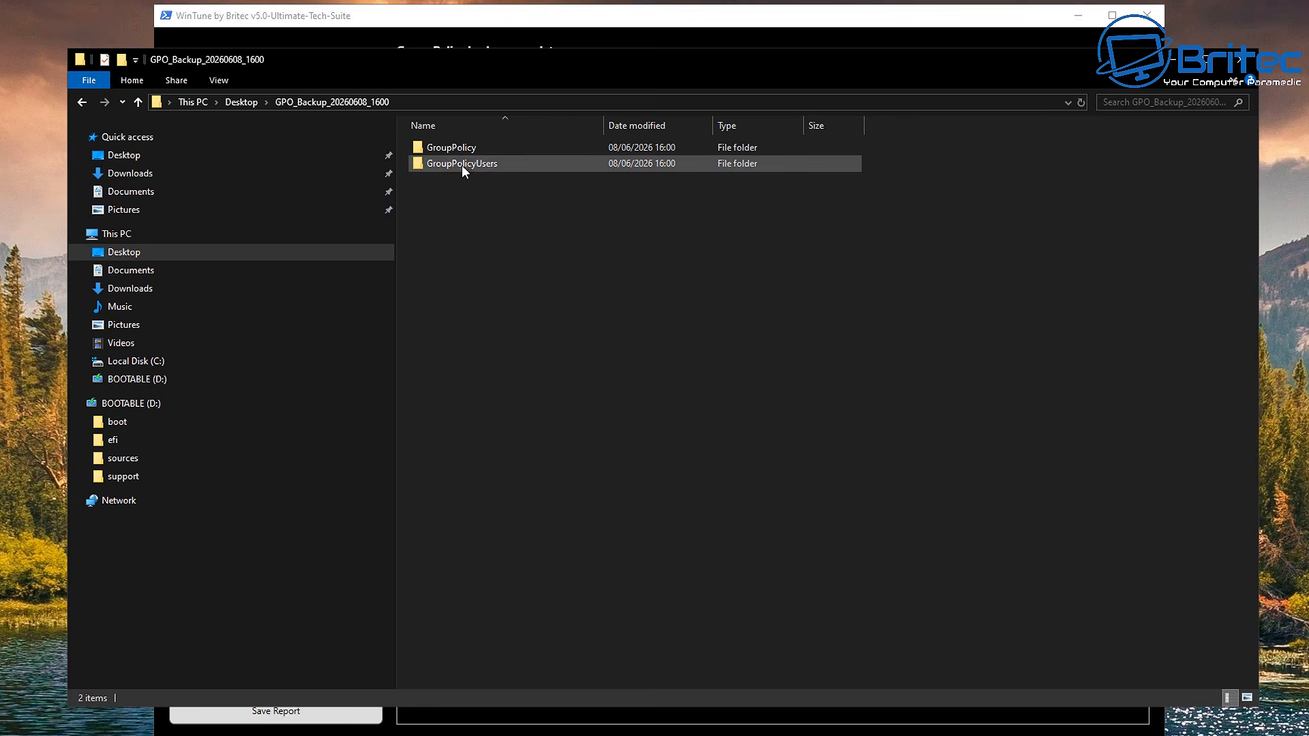
double_click(464, 146)
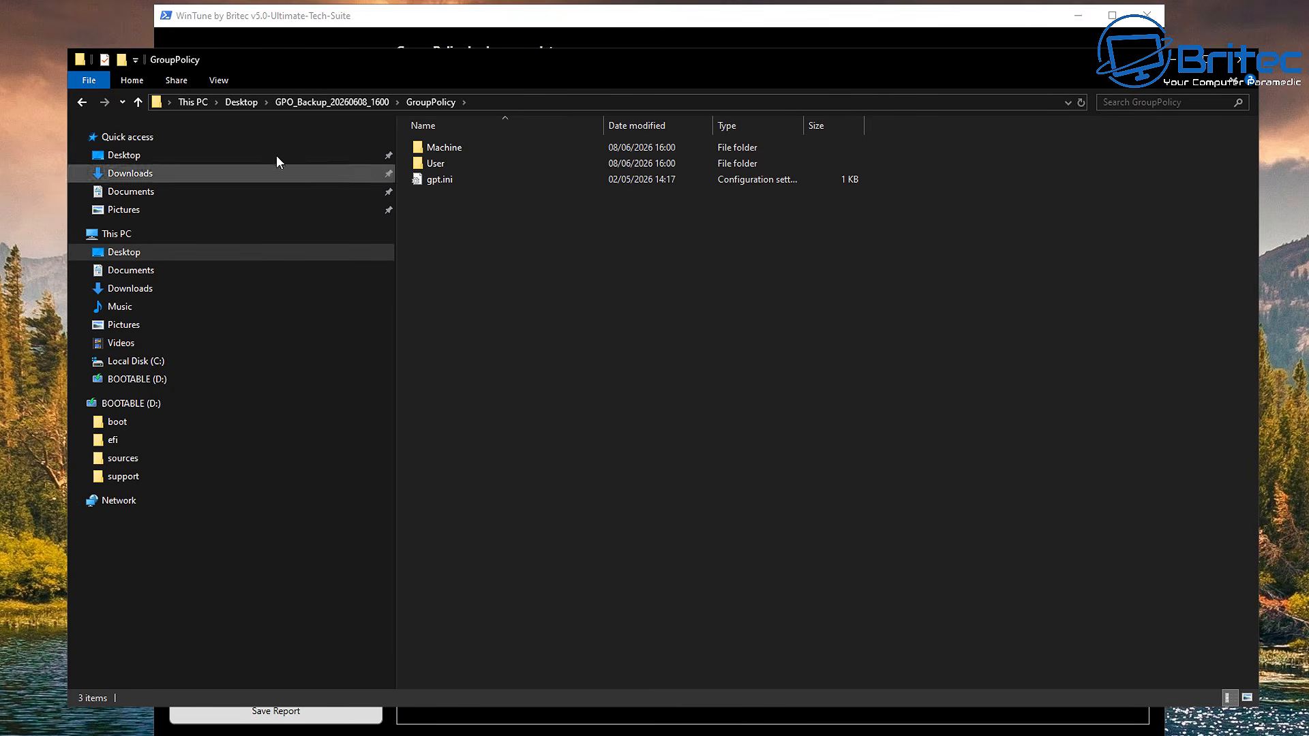
click(81, 102)
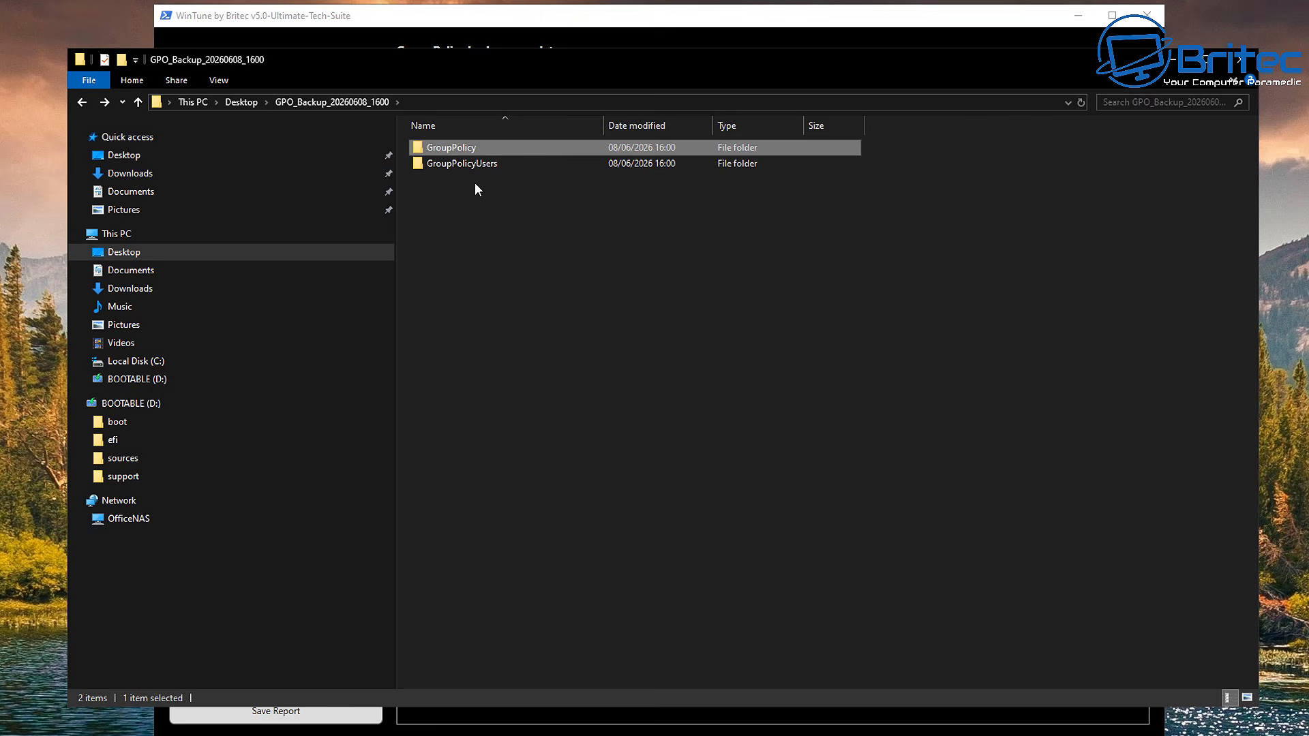
Step: Check the GroupPolicy and GroupPolicyUsers folders in the desktop backup, then close the File Explorer window
click(476, 162)
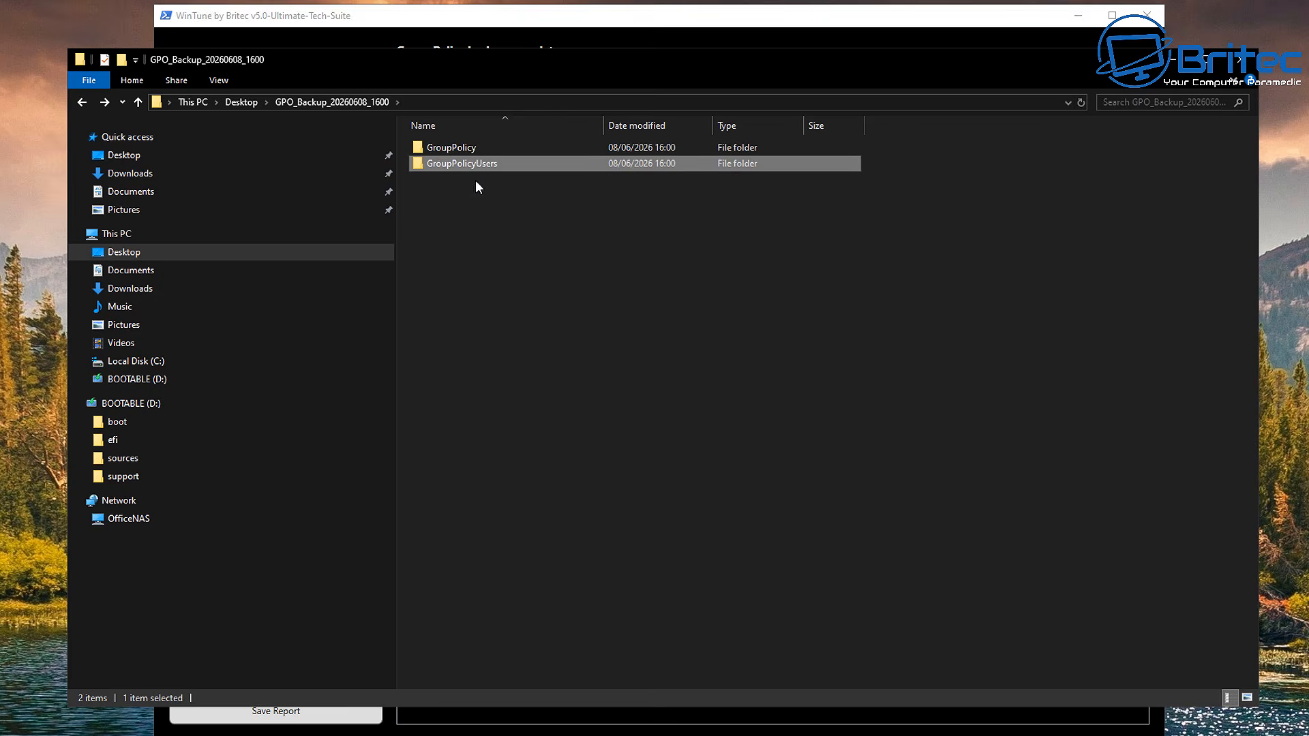
click(460, 148)
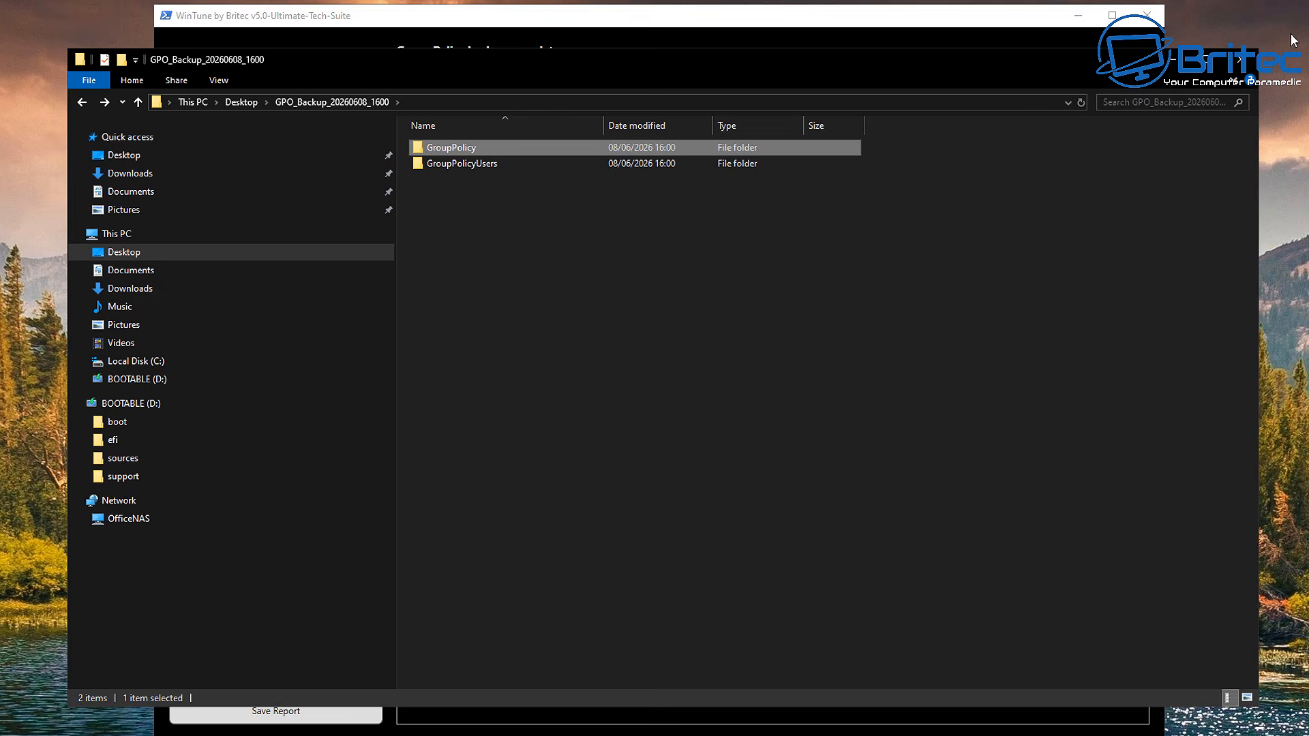
click(1239, 62)
Step: View the configured update policies in the Windows Update settings, then close Windows Settings
key(super+i)
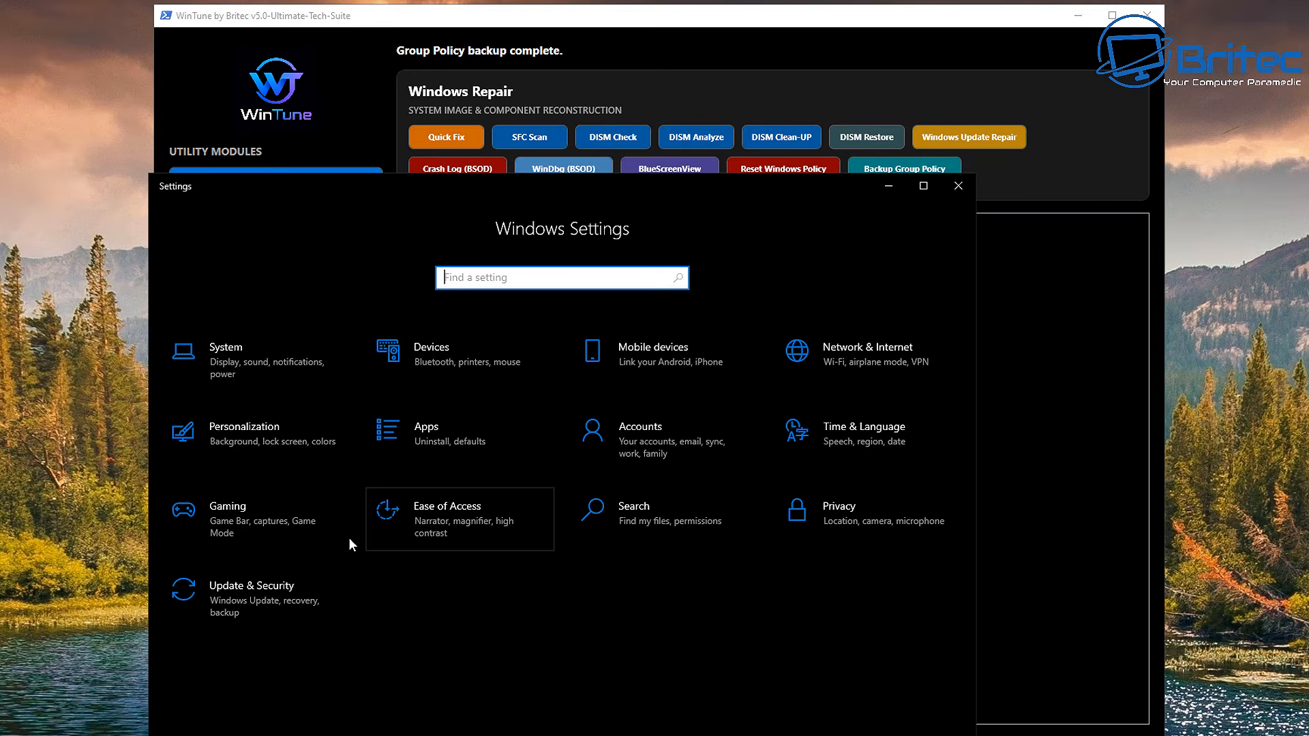
click(258, 593)
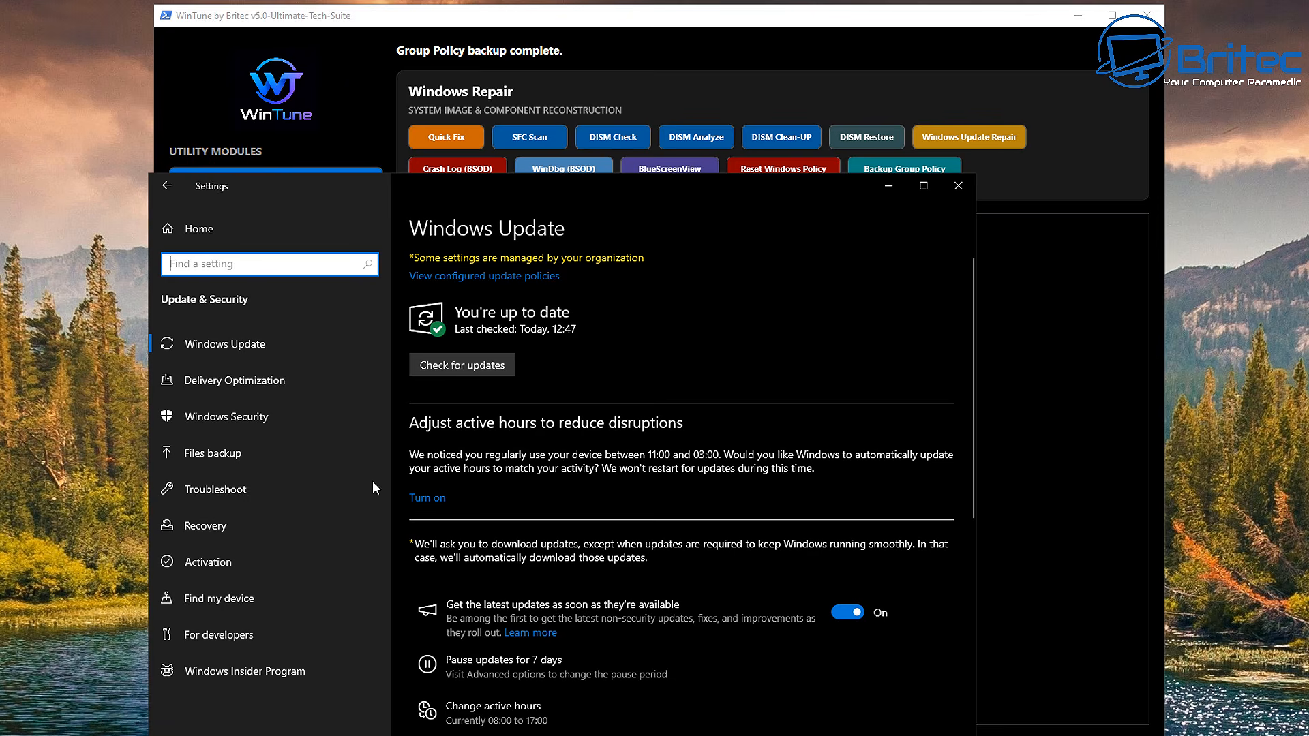
click(498, 278)
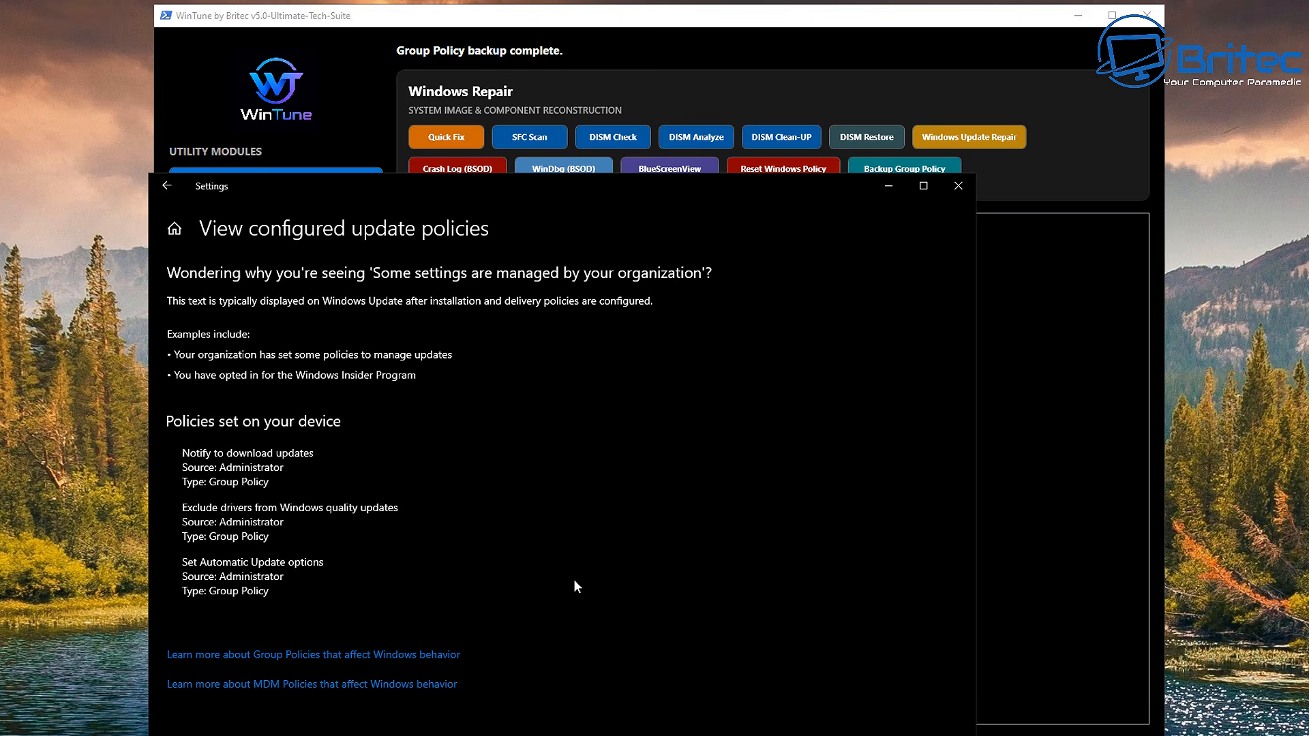
click(958, 185)
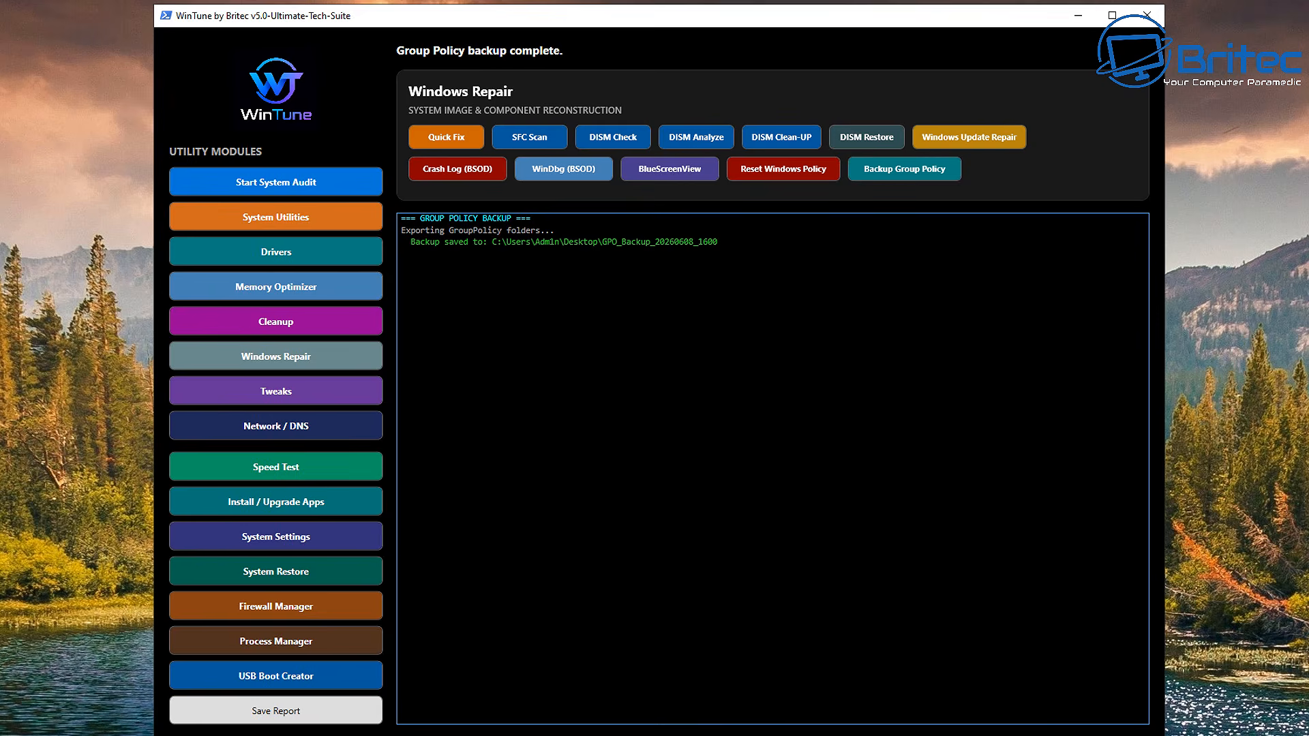
Step: Inspect the custom Visual Effects options from Performance Tweaks, toggling smooth edges of screen fonts off and on, and close the dialog without applying
click(266, 395)
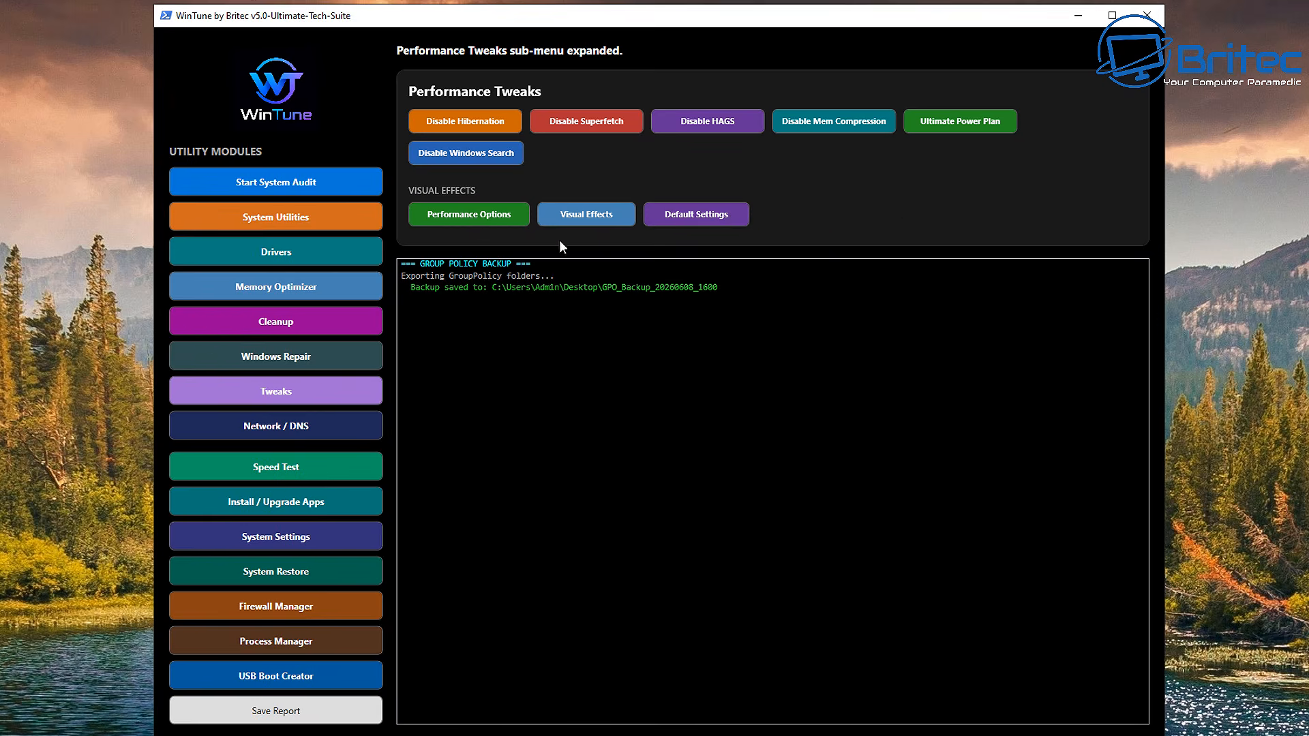
click(593, 216)
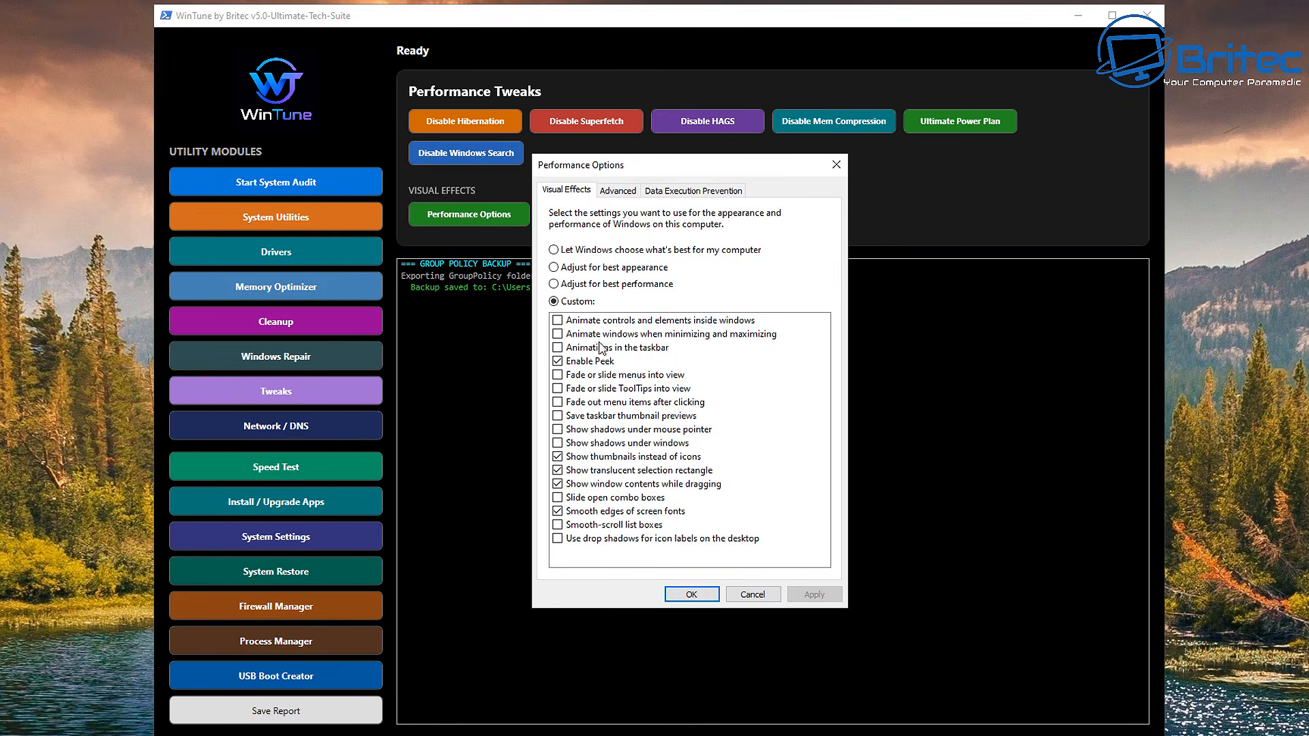
click(557, 510)
click(557, 510)
click(835, 165)
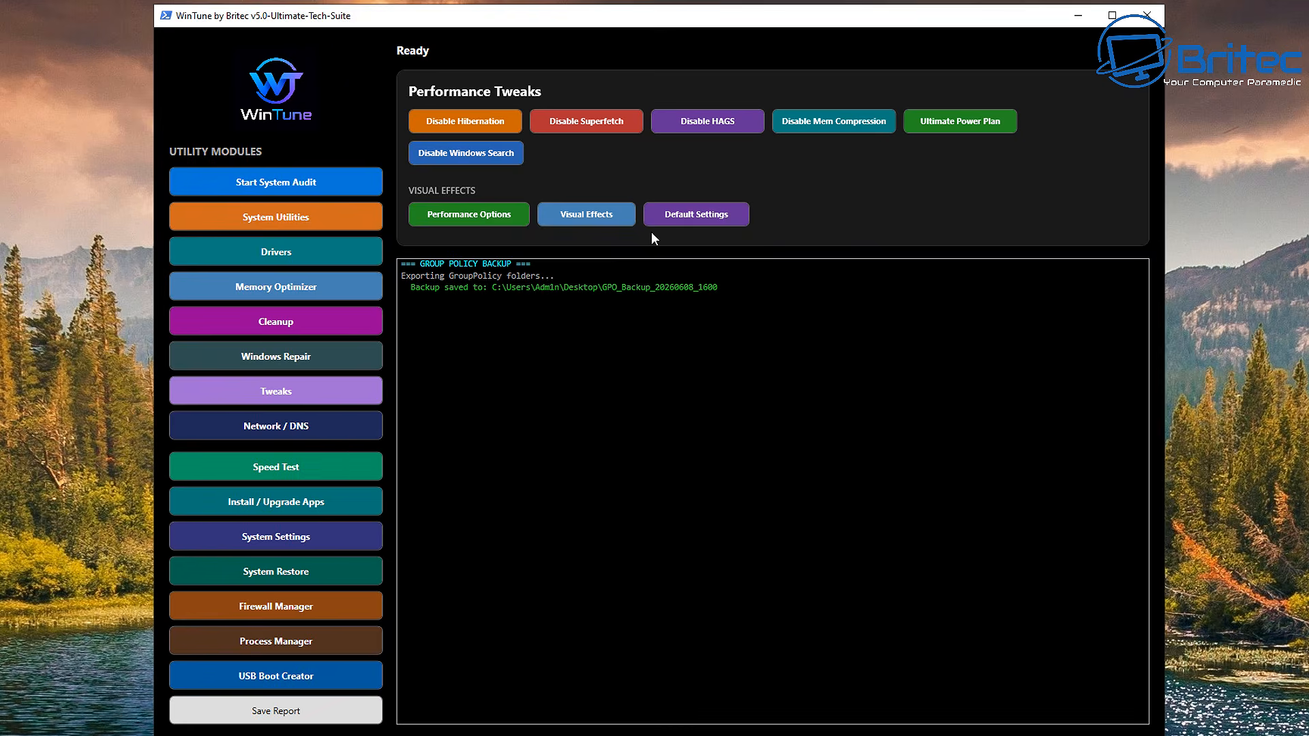
Step: Flush the DNS resolver cache from Network / DNS, capture and review the IP configuration, and flush the cache again
click(281, 428)
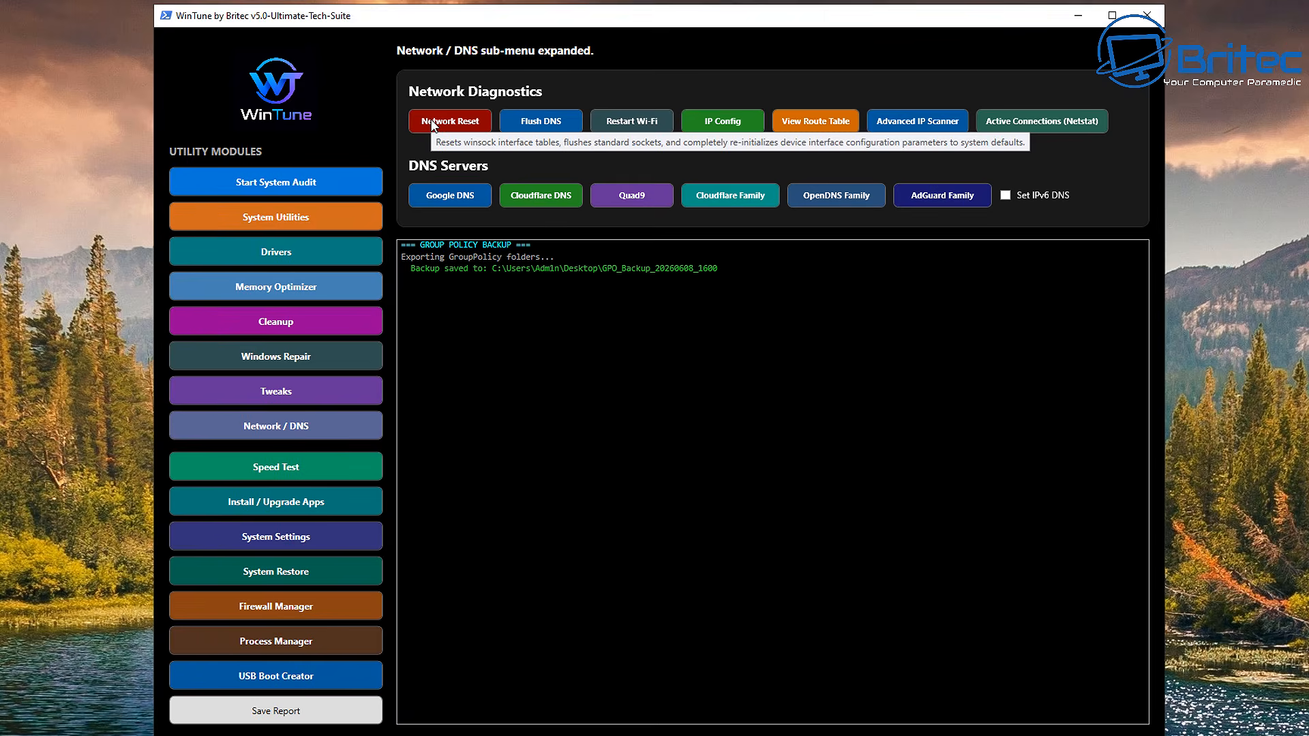
click(539, 122)
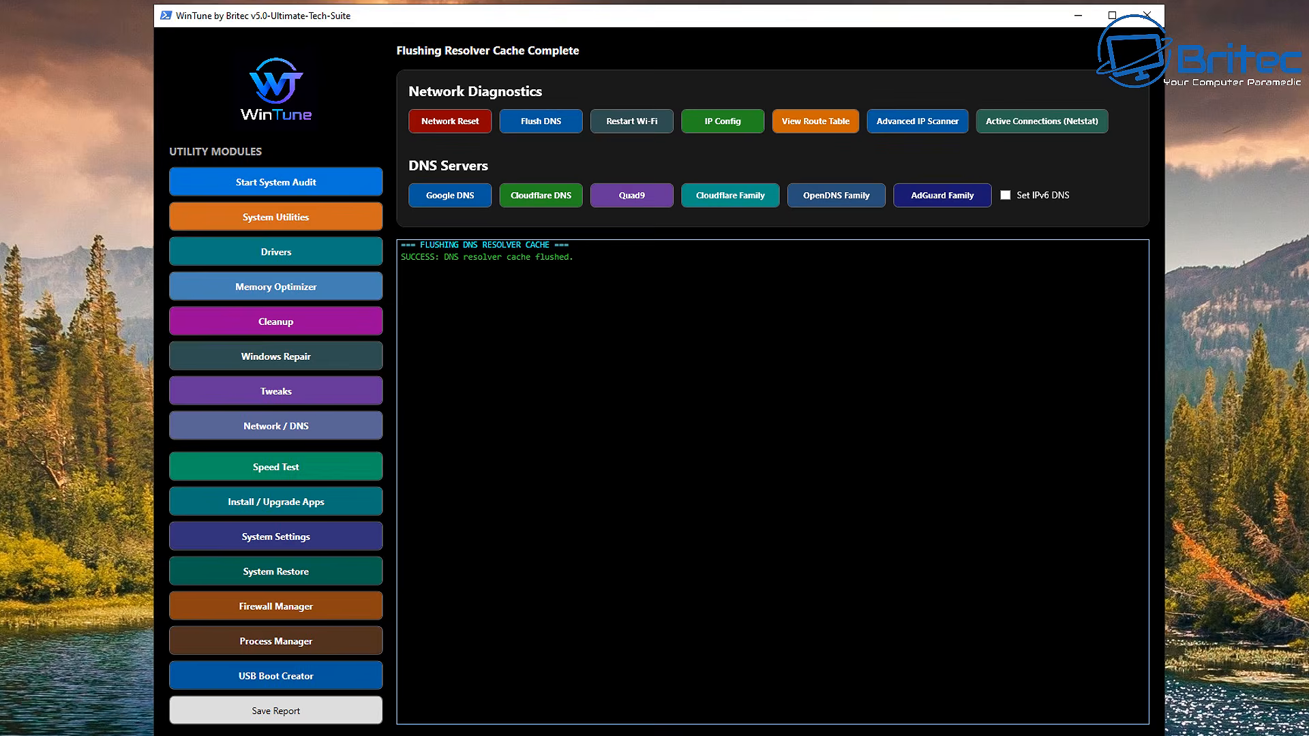
click(735, 130)
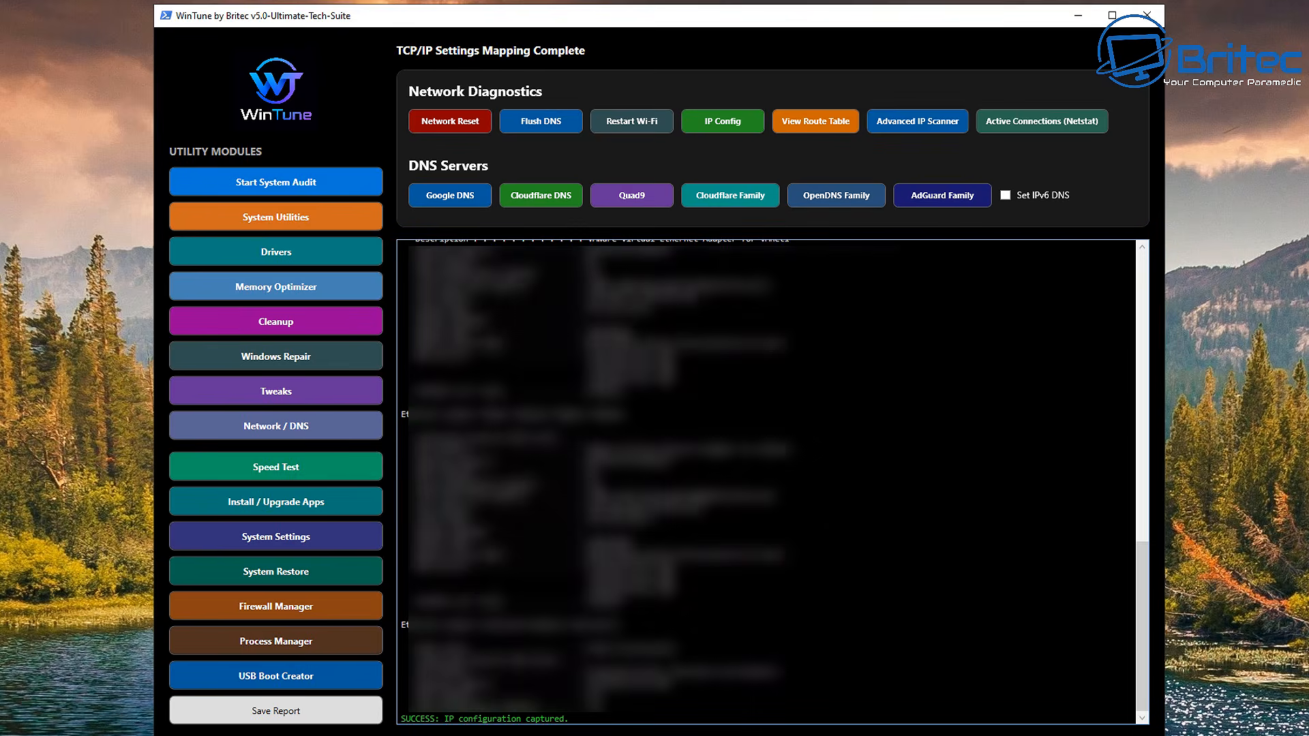
scroll(613, 409, up, 20)
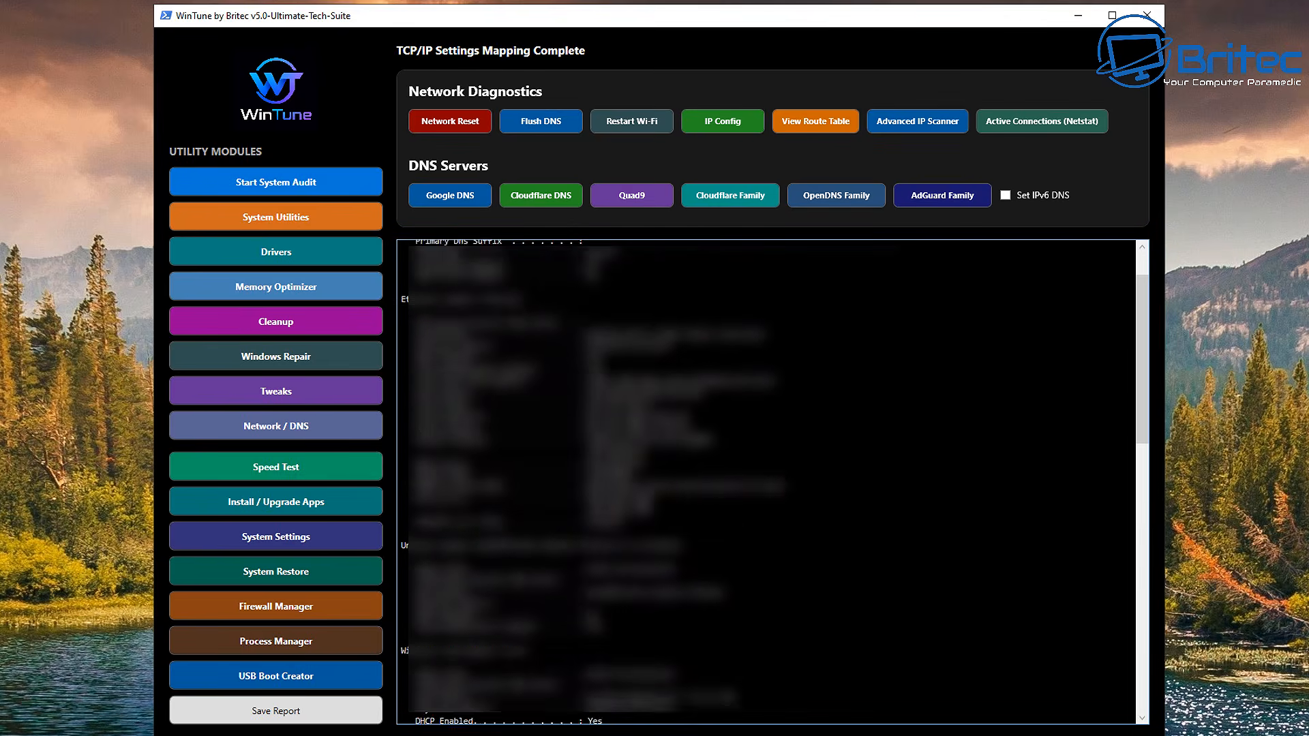
click(547, 122)
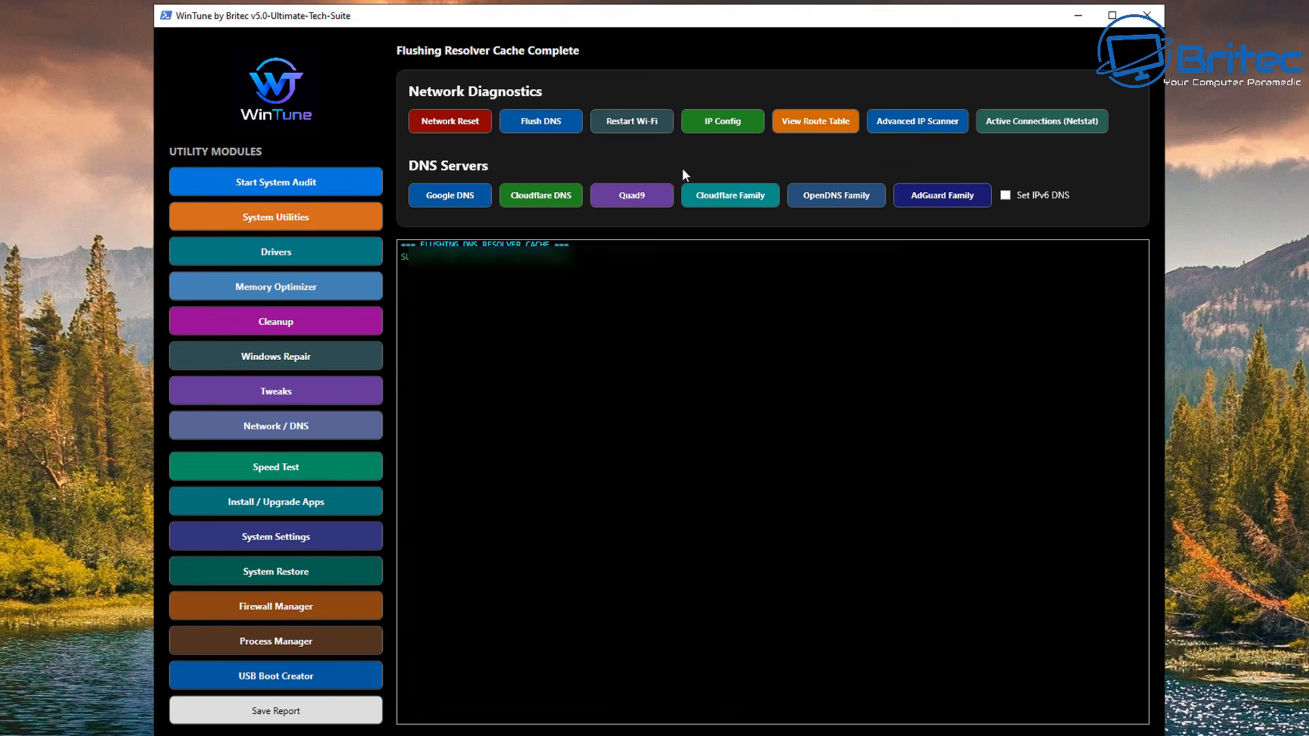
Step: Capture the active network connections with Netstat and read through the listed ports, process IDs and owning processes
click(828, 121)
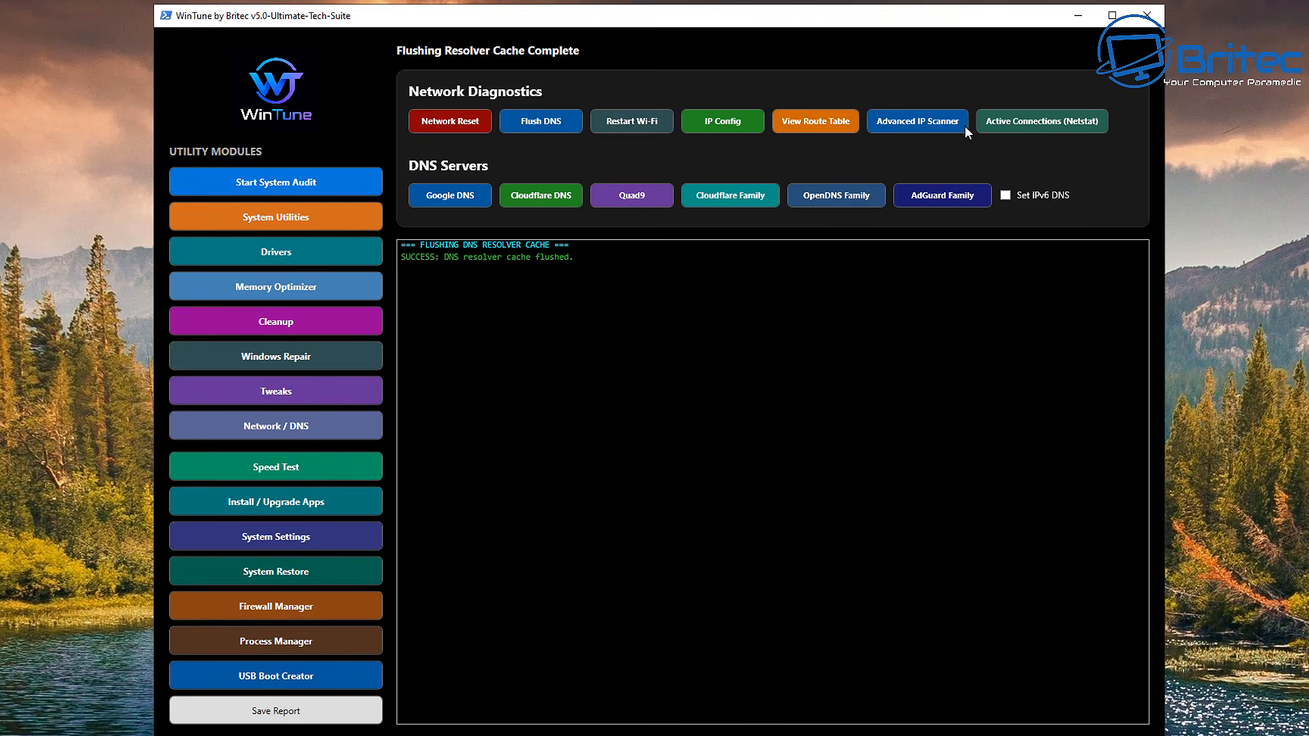
click(1046, 124)
scroll(766, 481, up, 6)
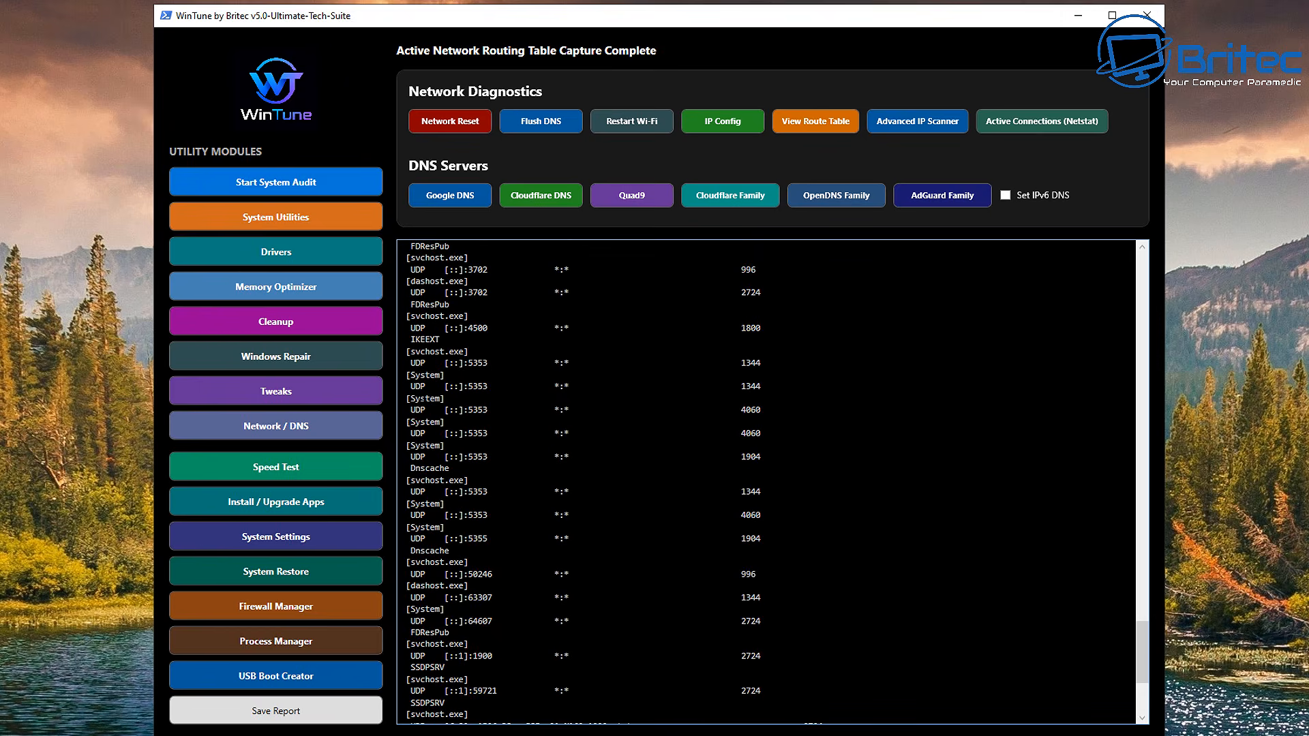
scroll(766, 482, up, 4)
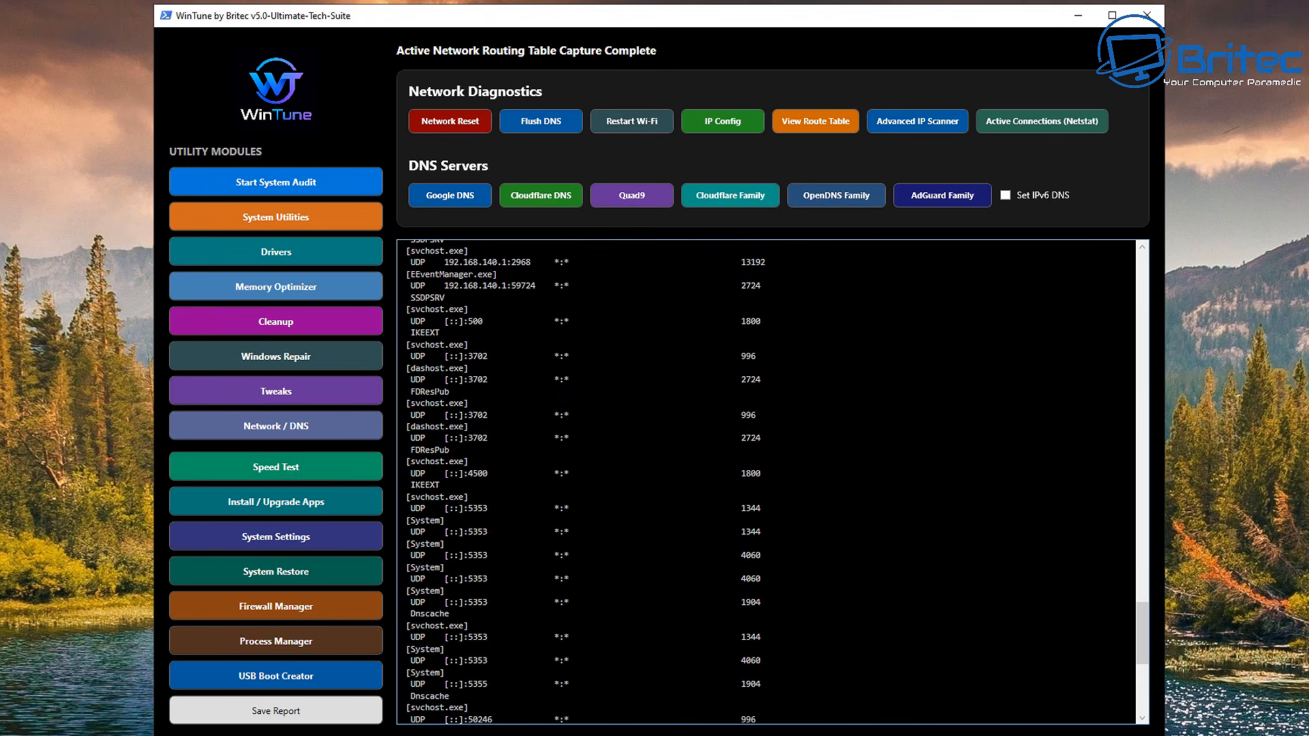
scroll(766, 481, up, 8)
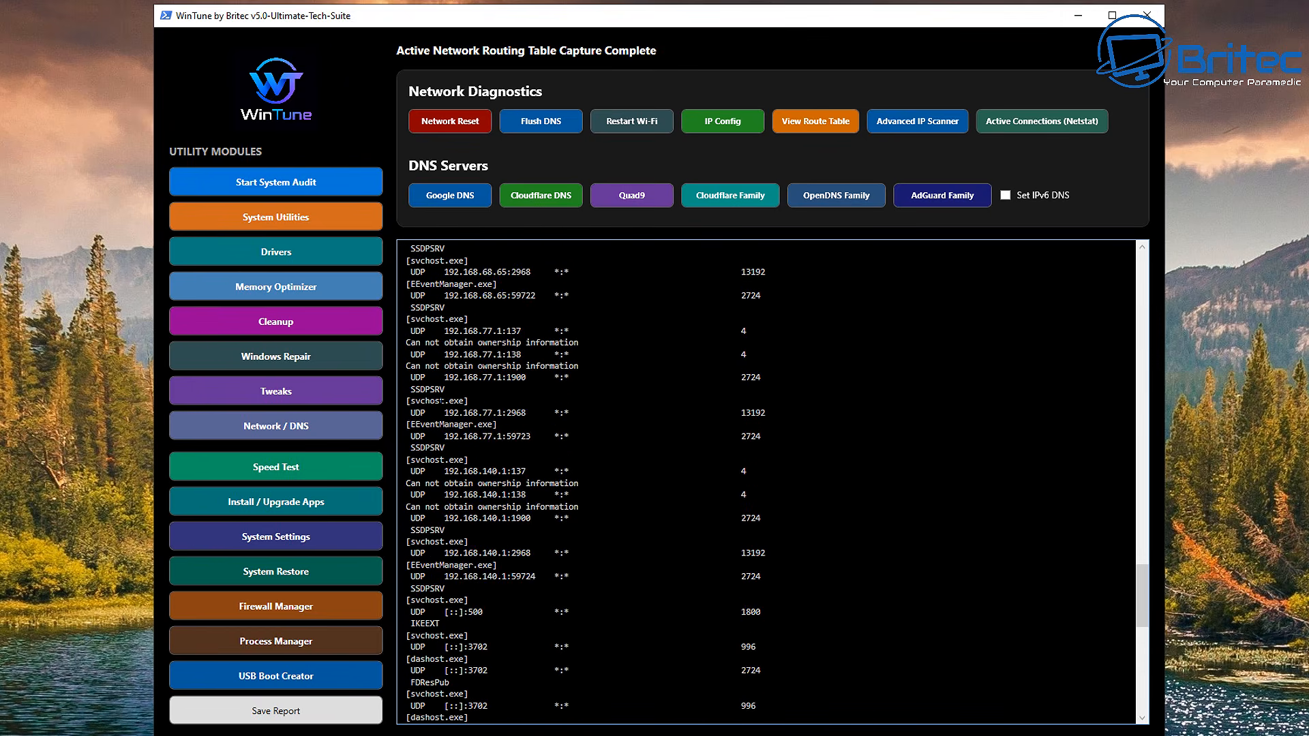
scroll(766, 481, up, 8)
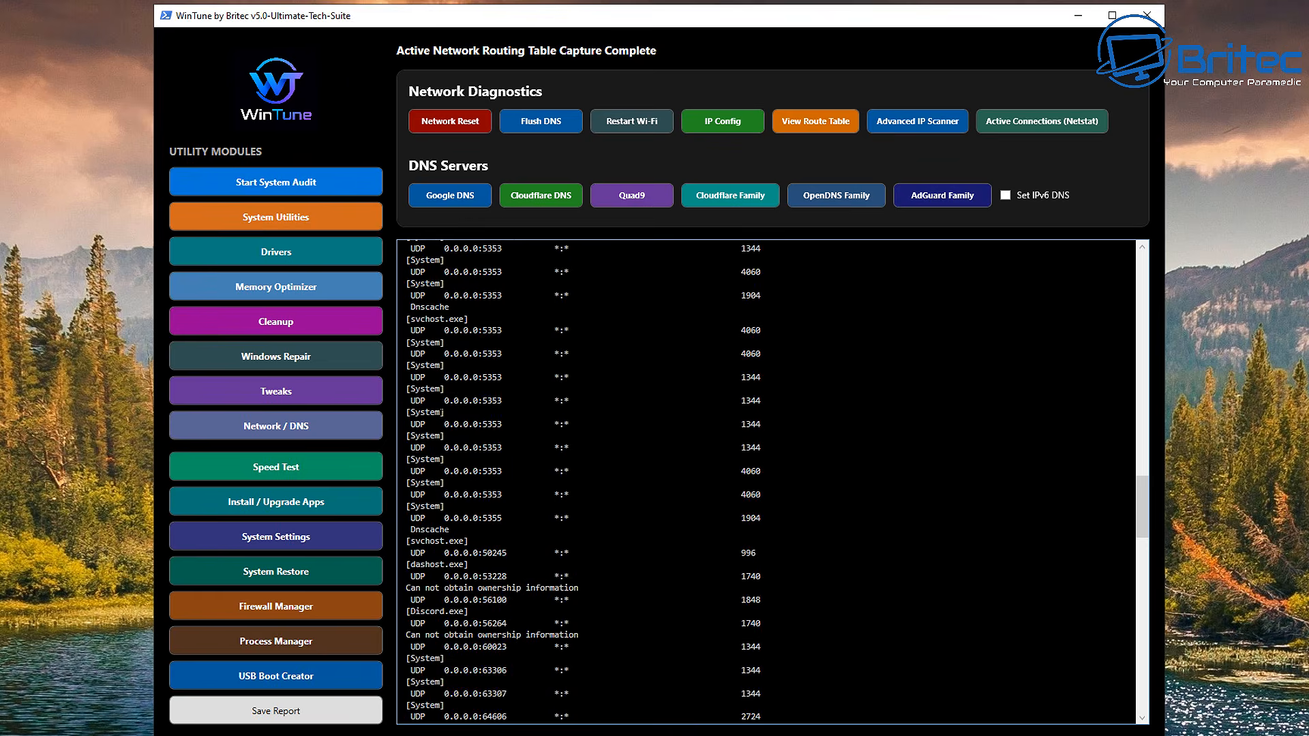
scroll(766, 481, up, 8)
scroll(441, 410, up, 8)
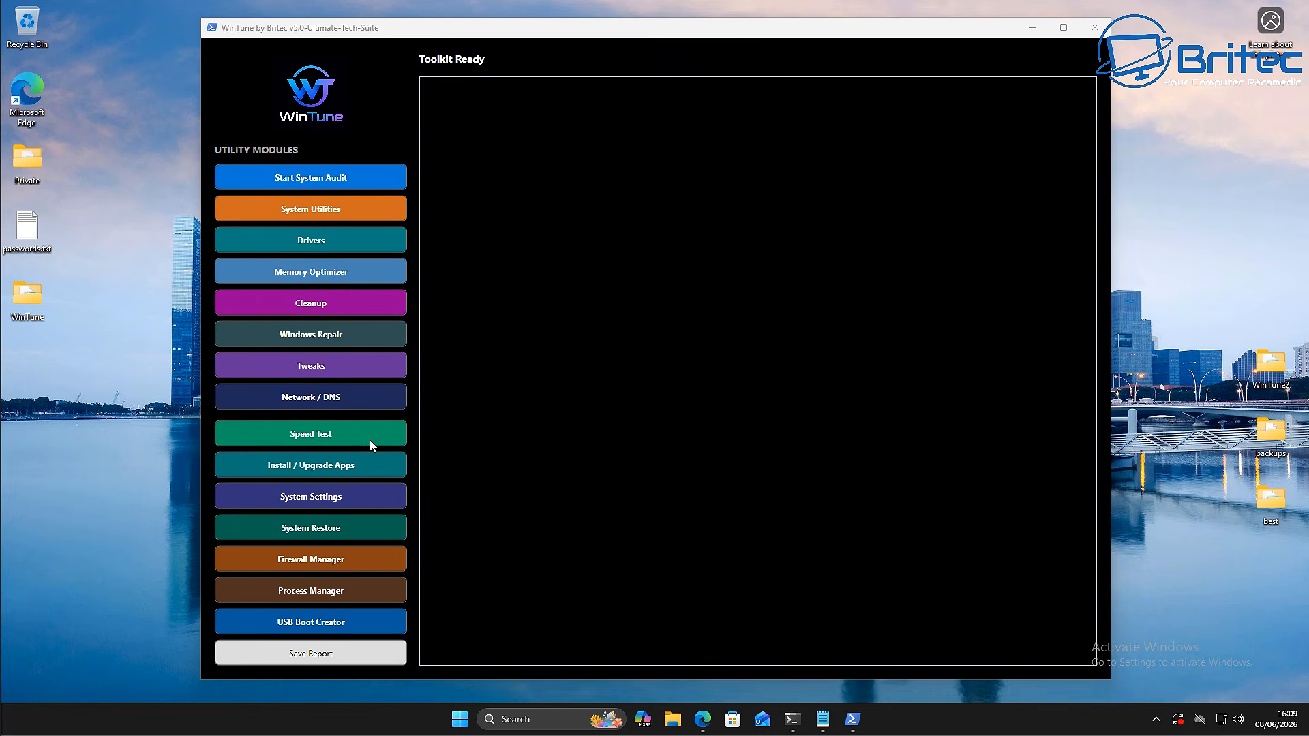
Step: Run an internet speed test and highlight its download, upload and packet loss results in turn
click(334, 433)
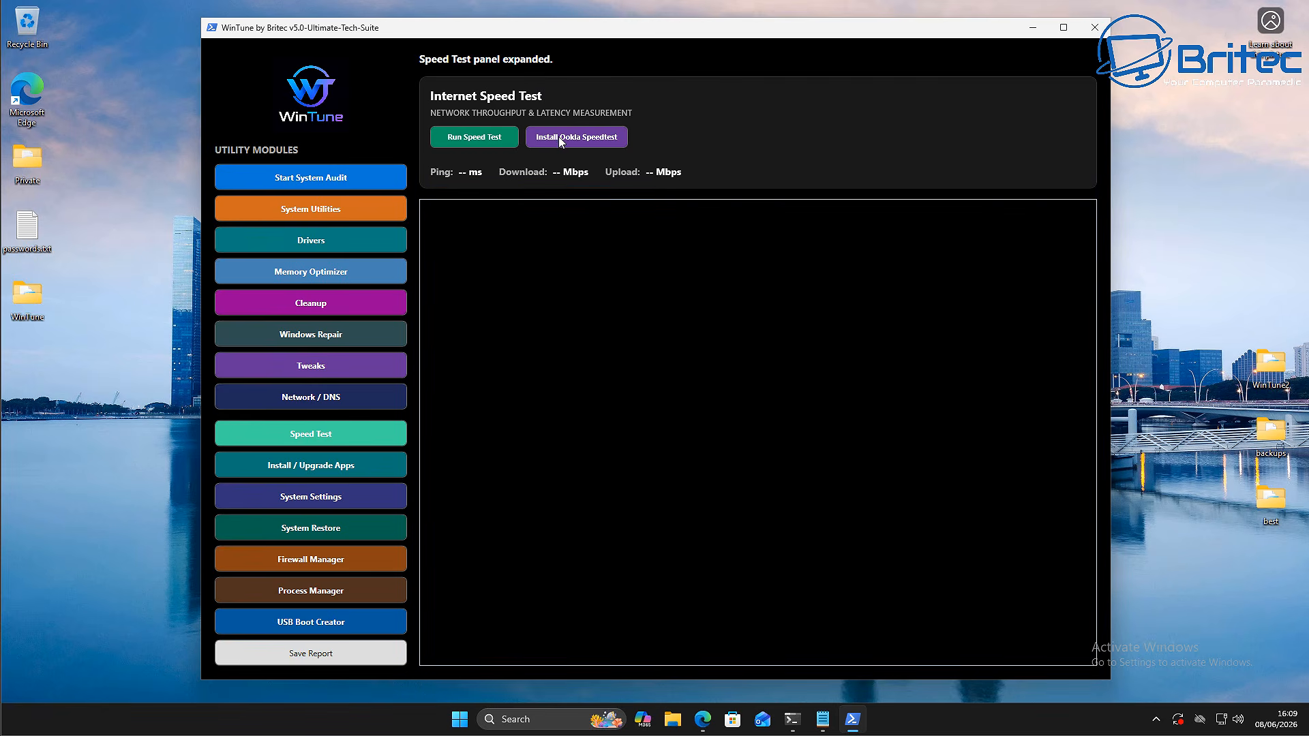
click(493, 142)
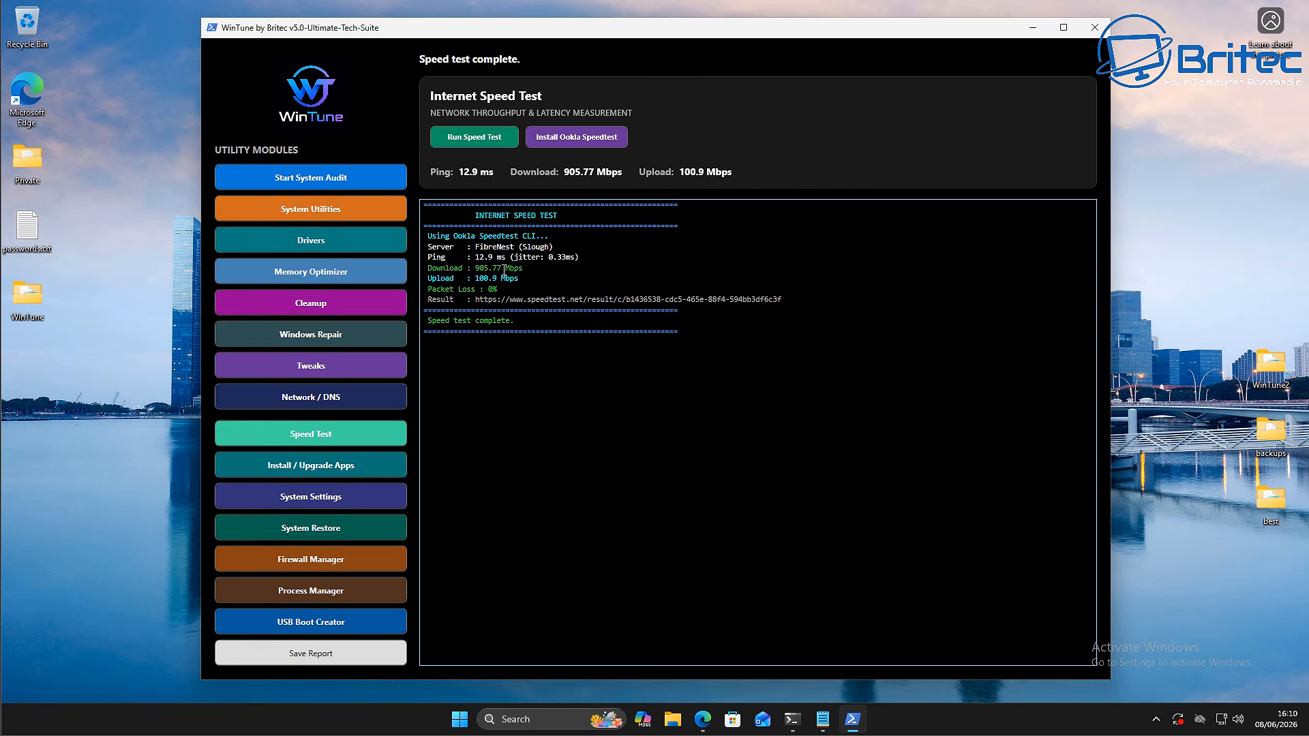
drag(523, 268, 434, 275)
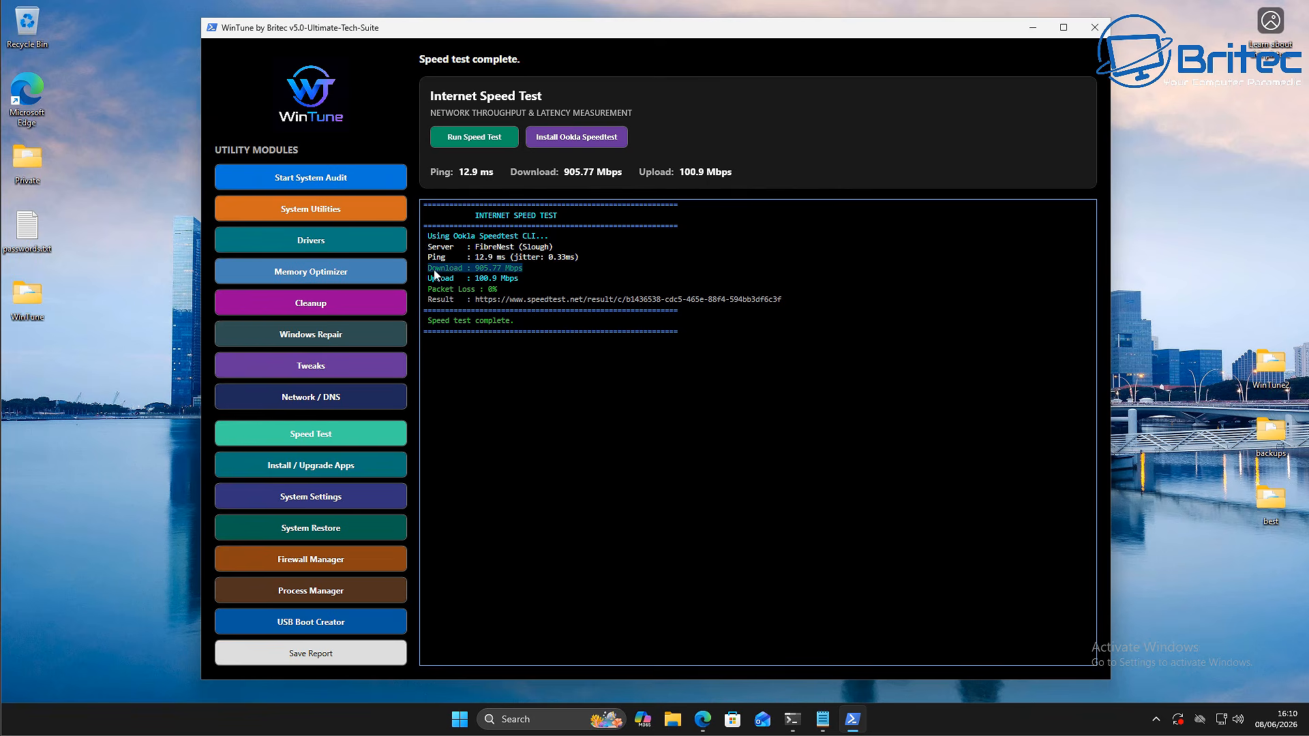
drag(524, 278, 424, 276)
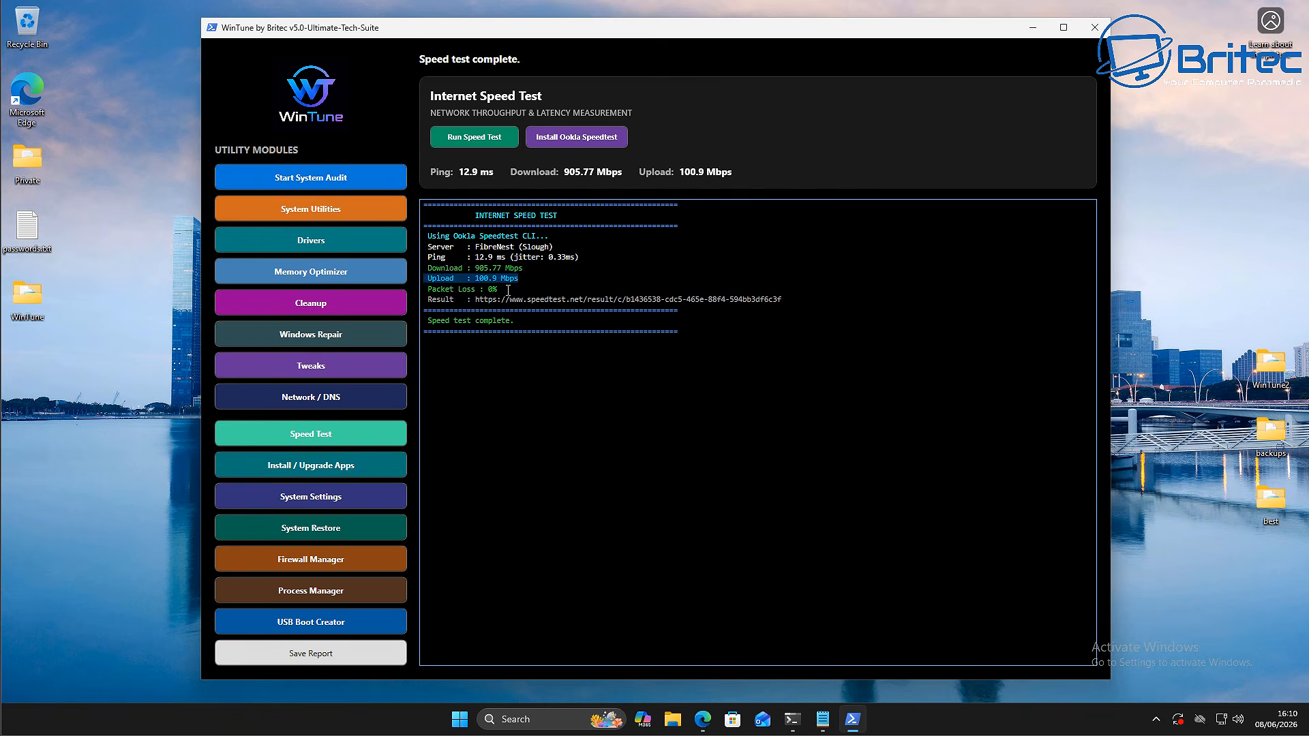
drag(507, 290, 444, 296)
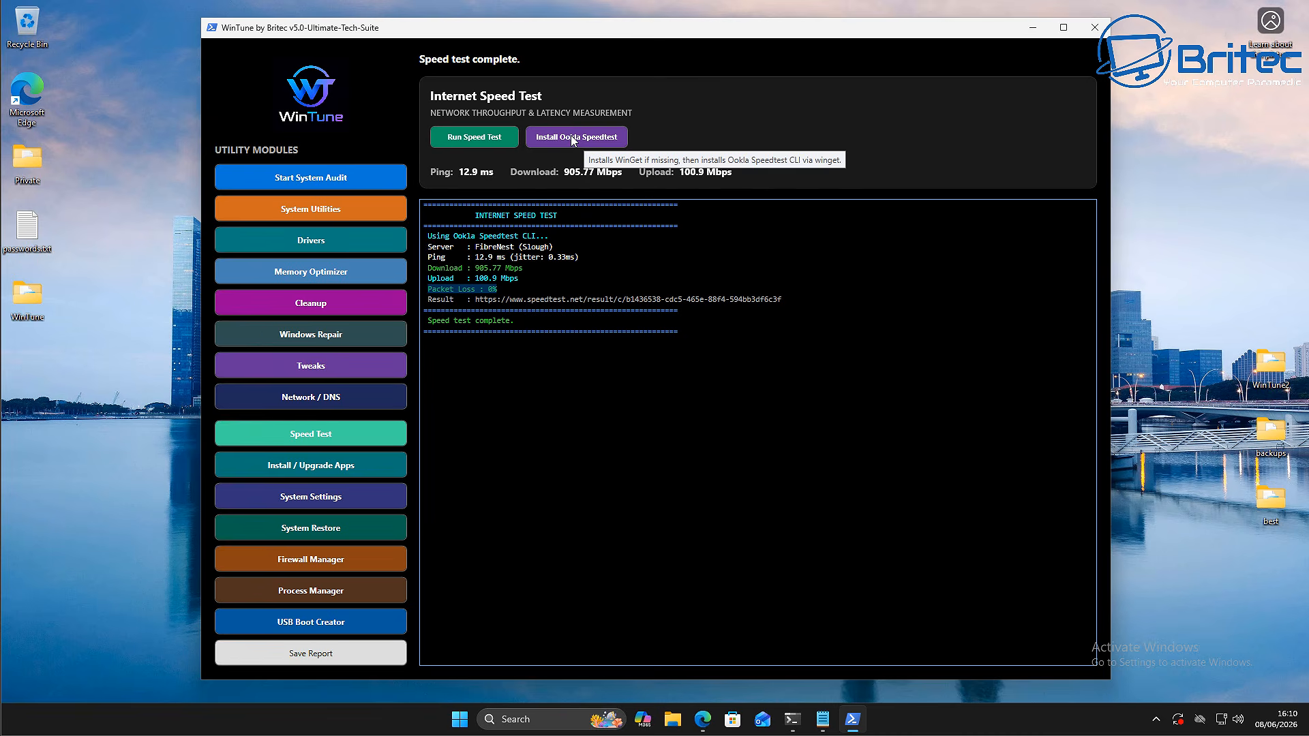
click(607, 385)
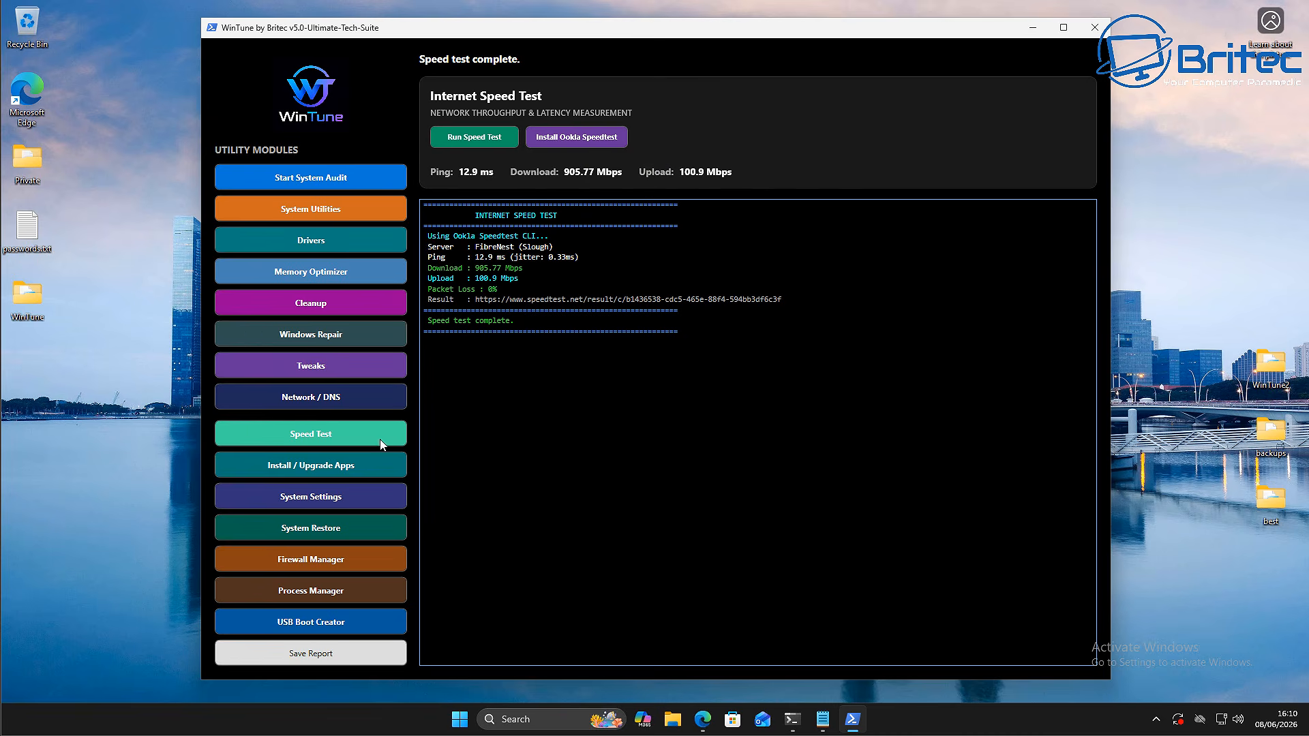
Step: Install the Chocolatey and WinGet package managers from Install / Upgrade Apps
click(318, 468)
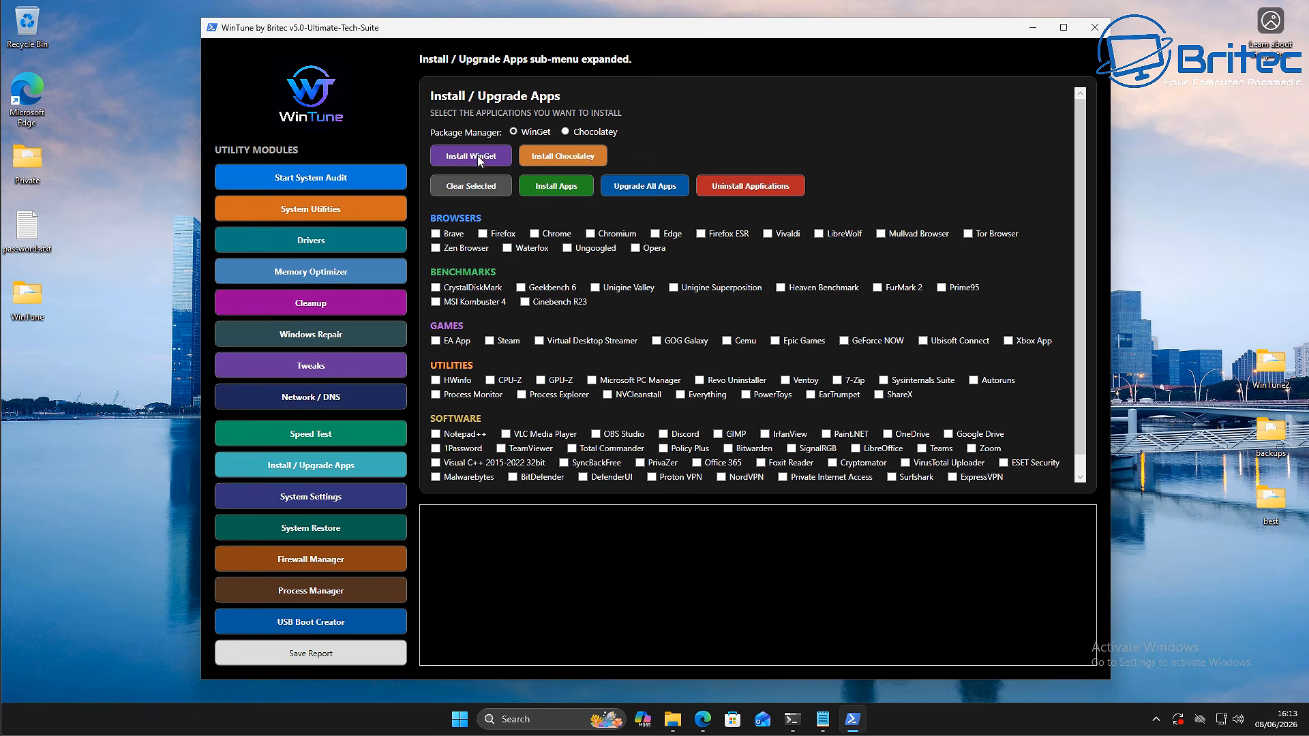
click(561, 157)
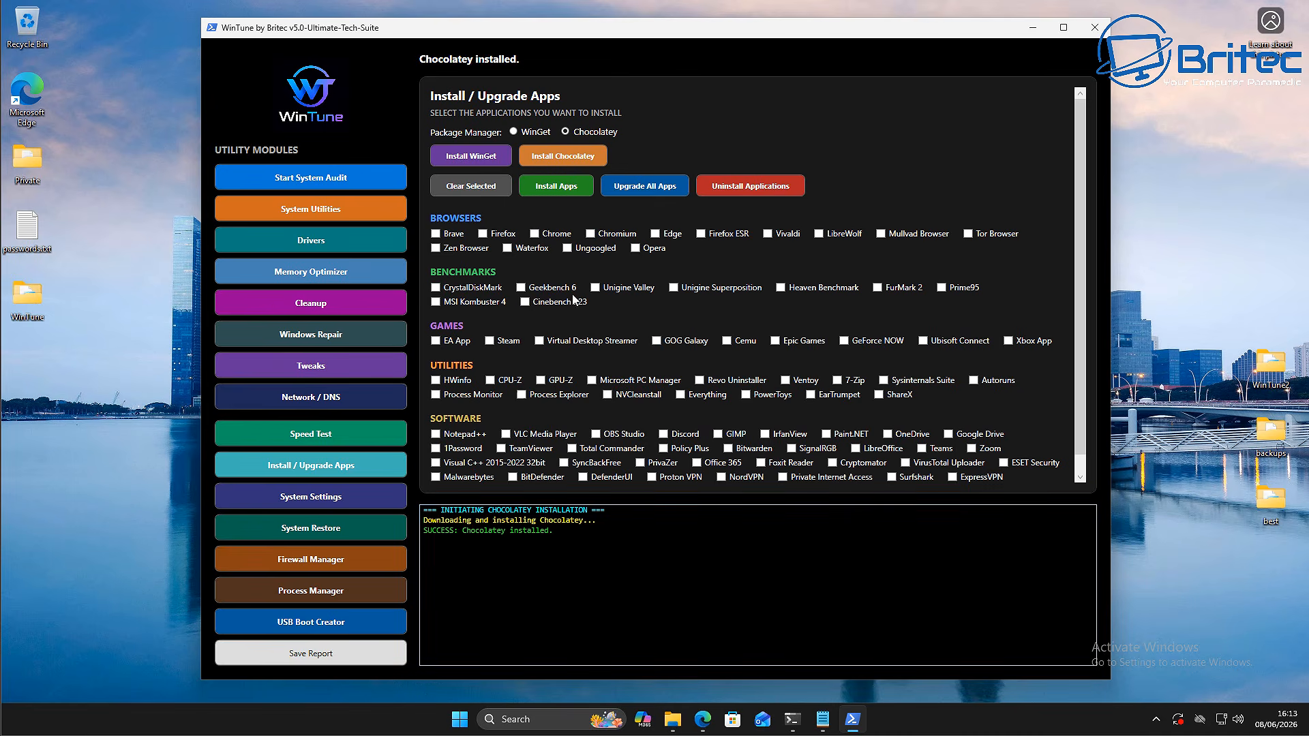
click(513, 132)
click(482, 157)
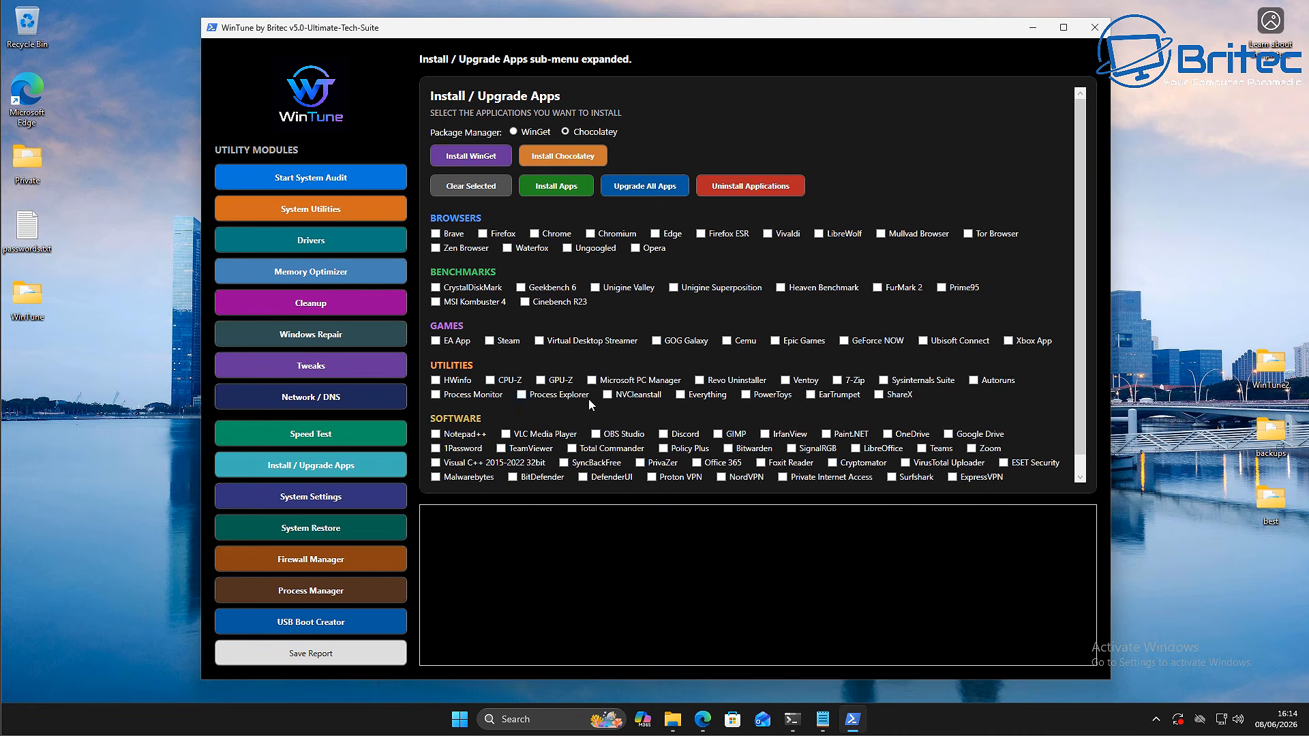
Step: Install CrystalDiskMark through the app installer, then add CPU-Z to the selection and install it too
click(436, 289)
click(557, 186)
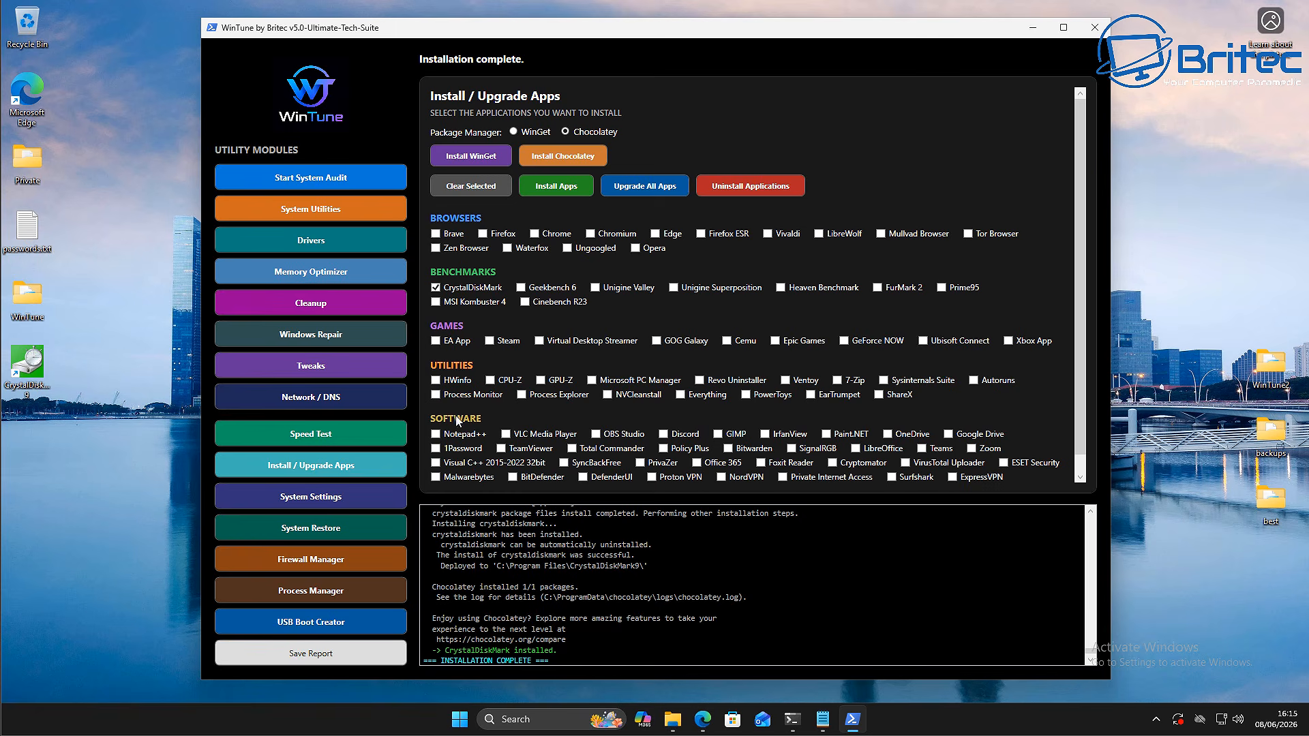
click(488, 380)
click(556, 190)
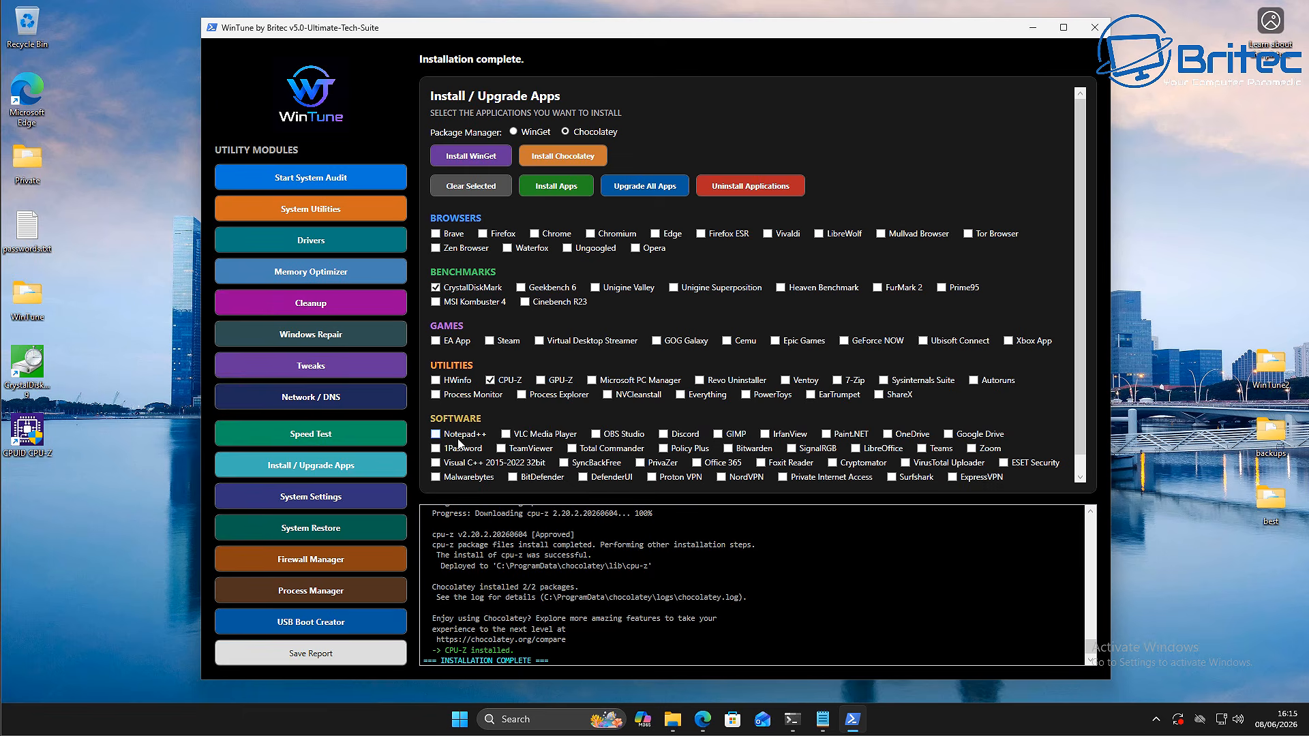
Step: Deselect CPU-Z, add GPU-Z and 7-Zip to the app selection, and install them
click(541, 380)
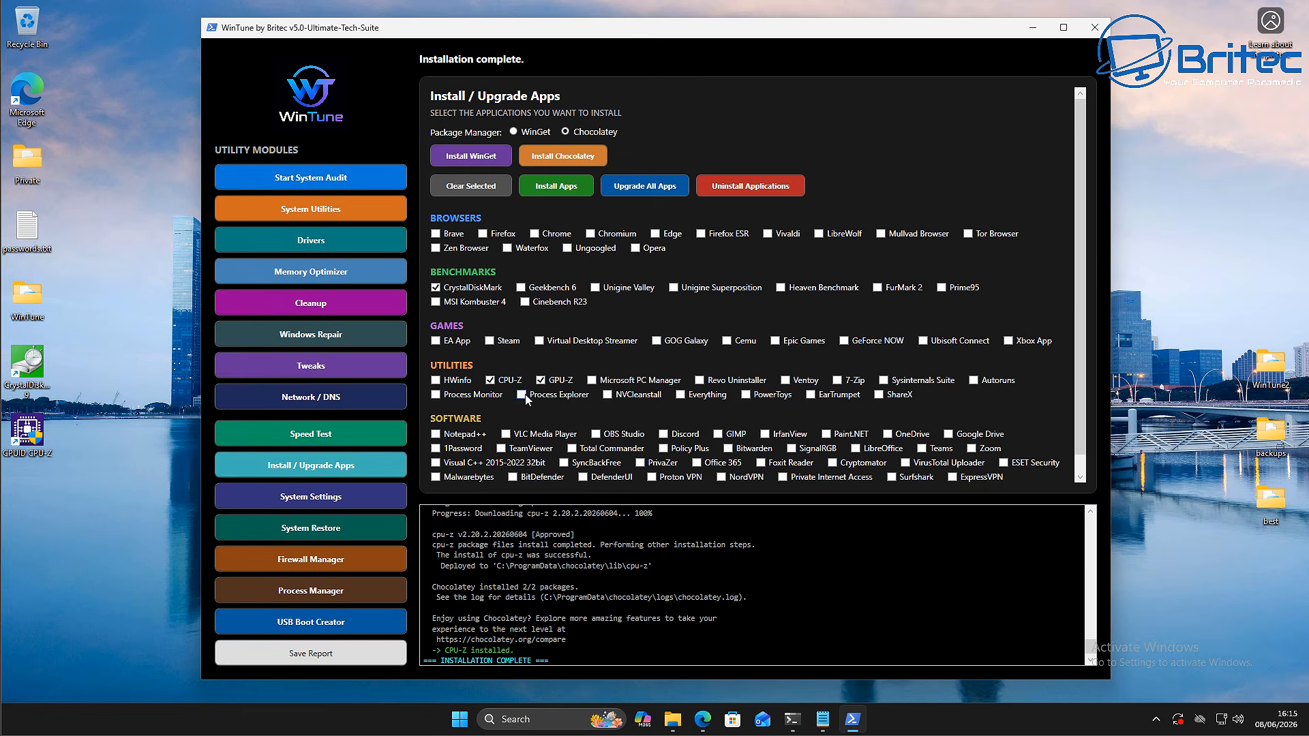
click(490, 381)
click(838, 382)
click(560, 188)
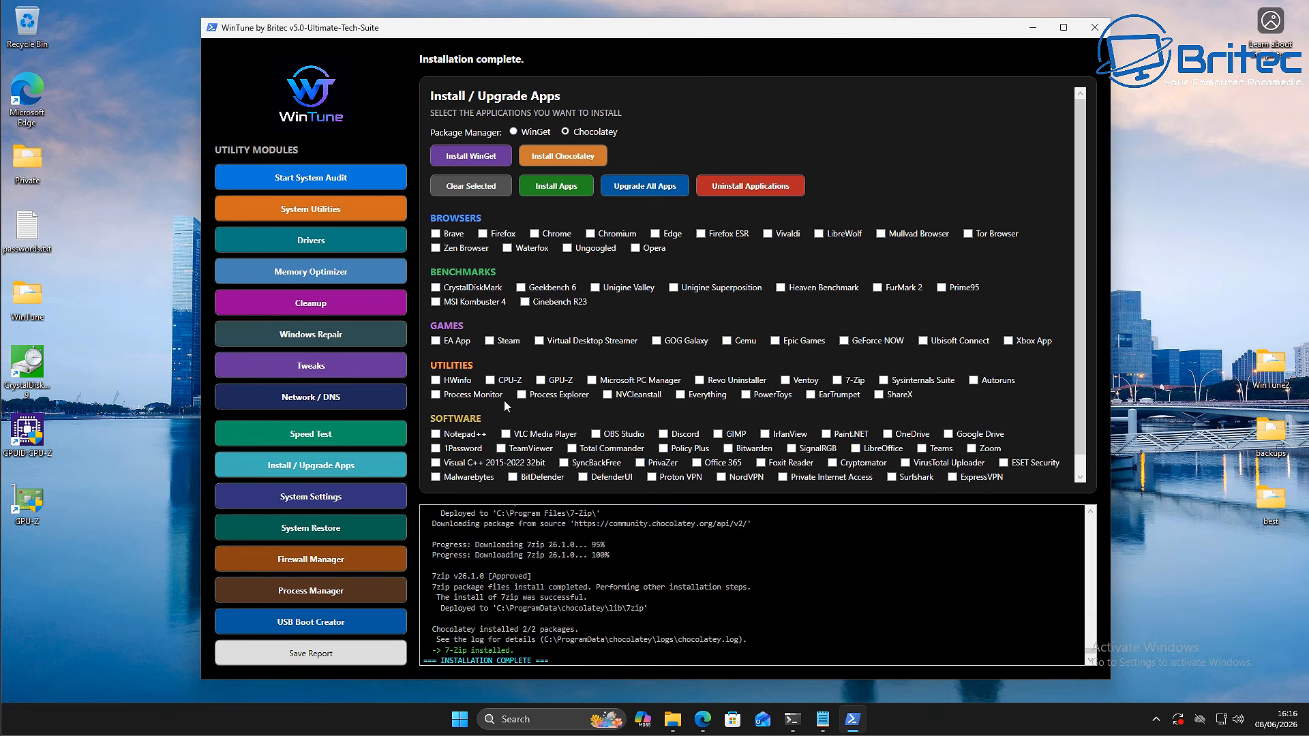
Step: Uninstall GPU-Z through the app installer and confirm the removal
click(541, 381)
click(771, 187)
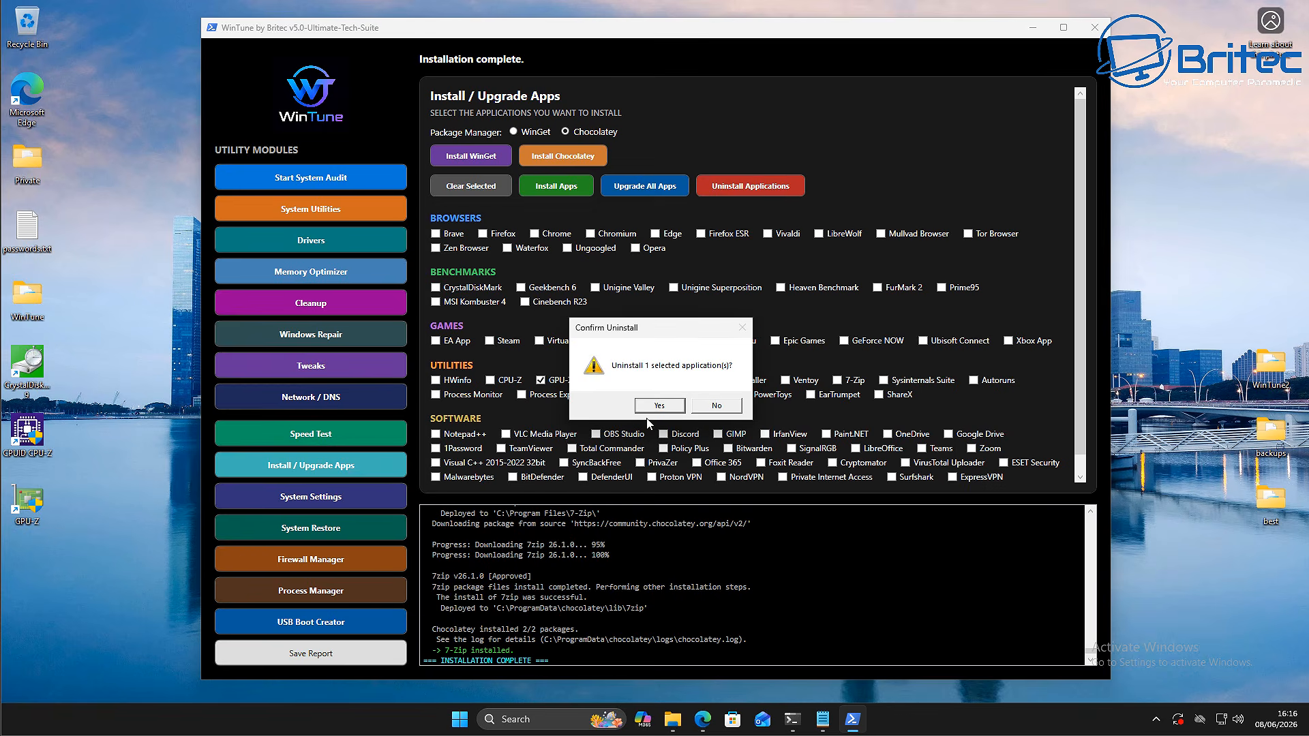
click(659, 405)
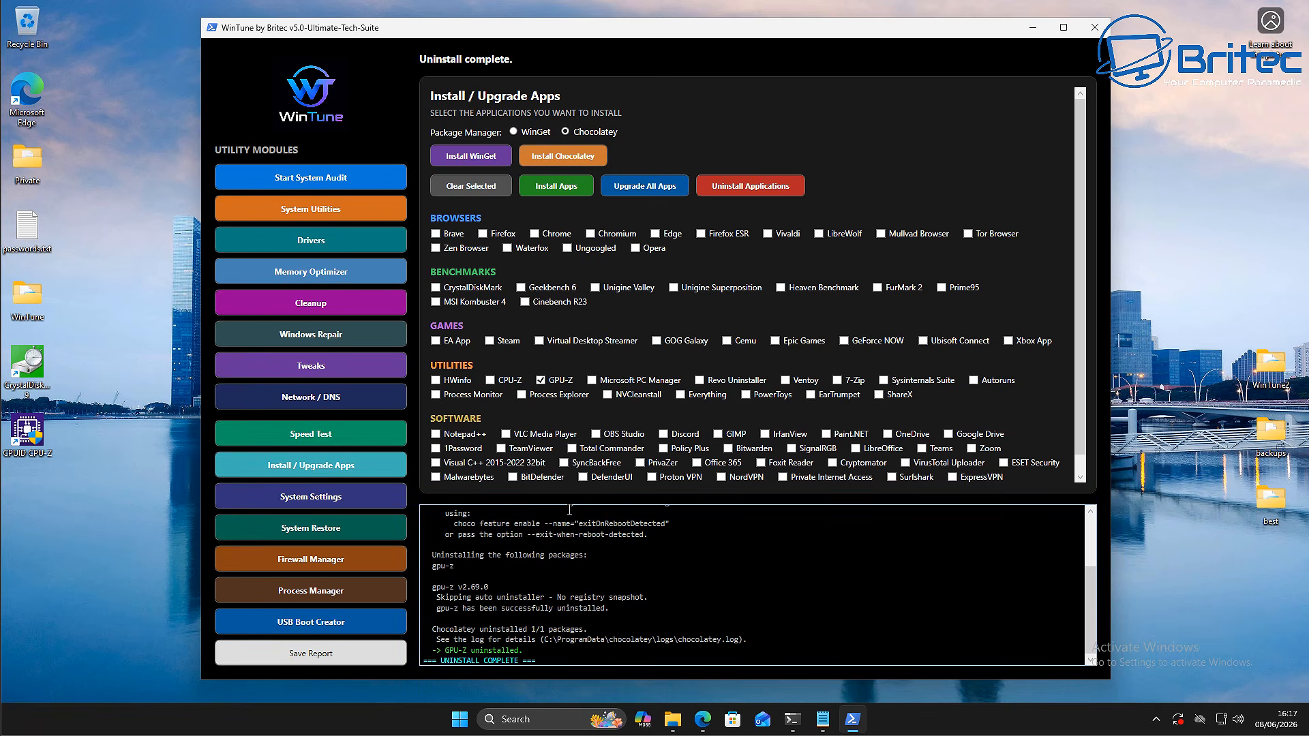
Step: Clear the selected applications in the app installer and open the System Settings module
click(485, 186)
click(326, 505)
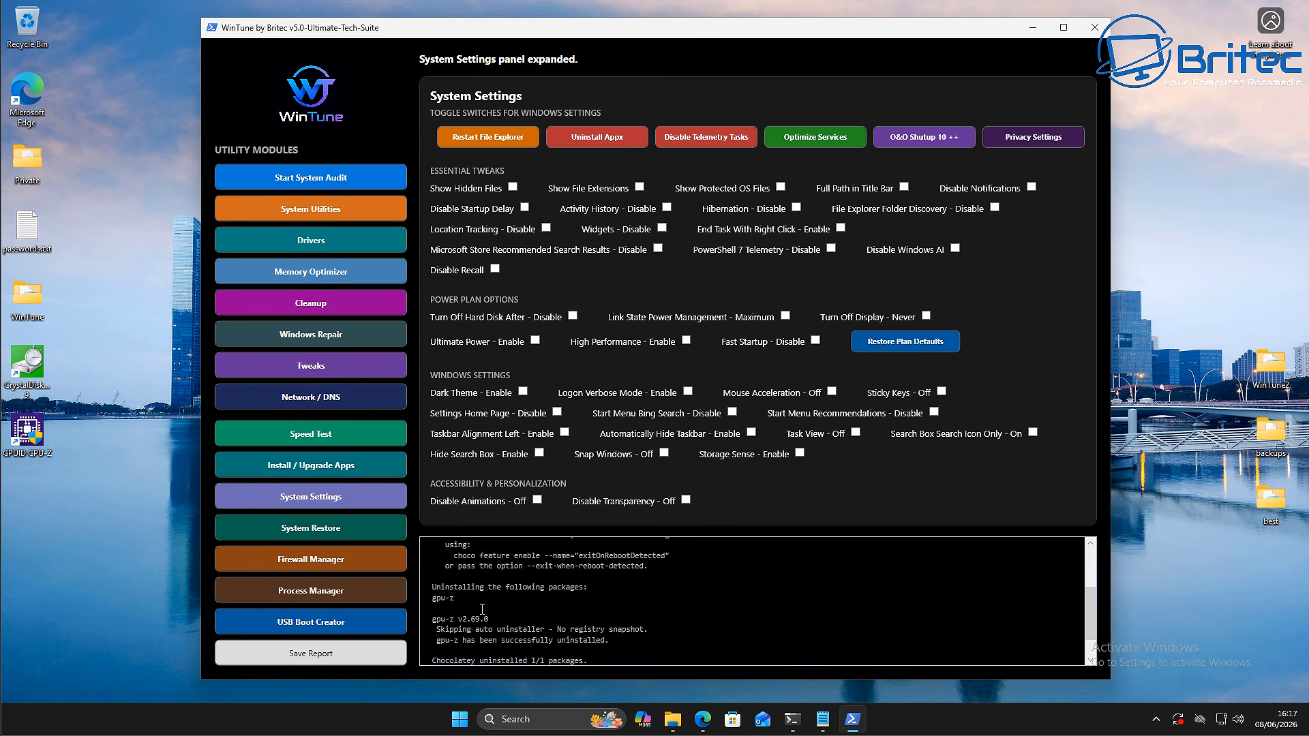
Step: Open Installed apps in Windows Settings, look through the whole list for preinstalled apps, and close Settings
click(460, 719)
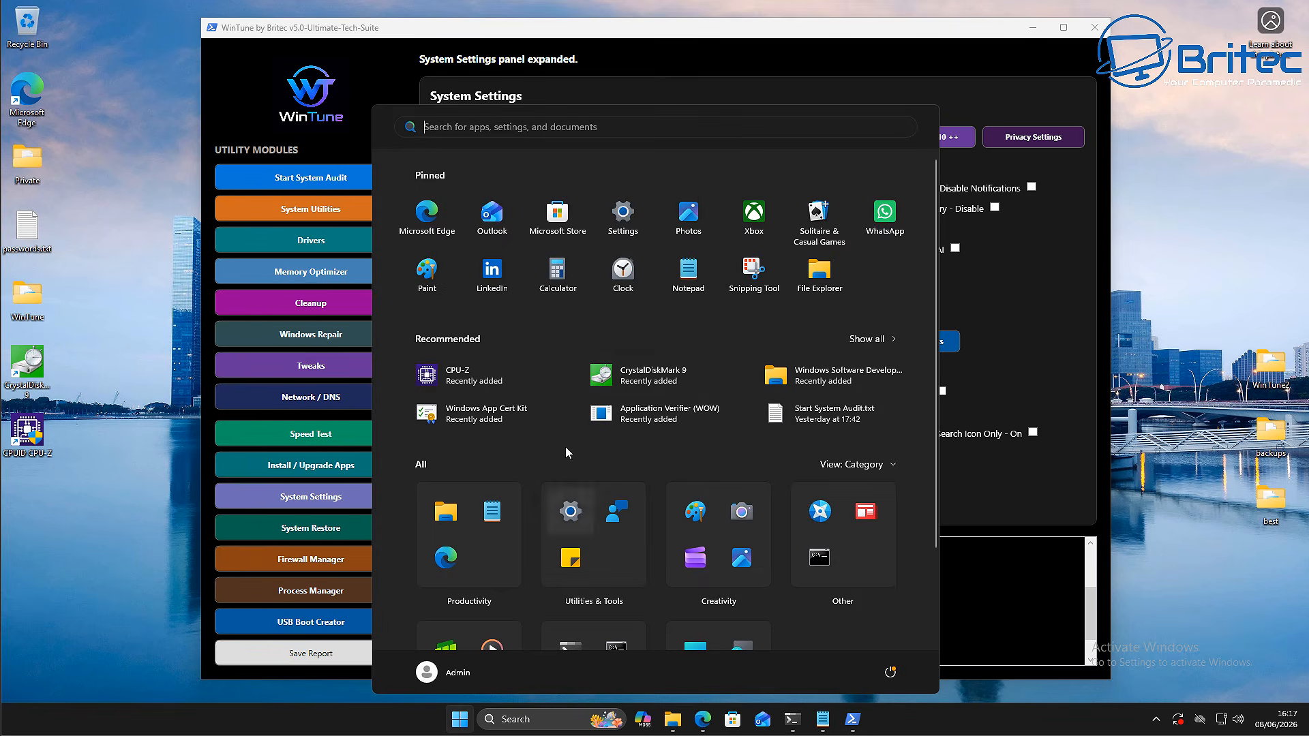
click(623, 211)
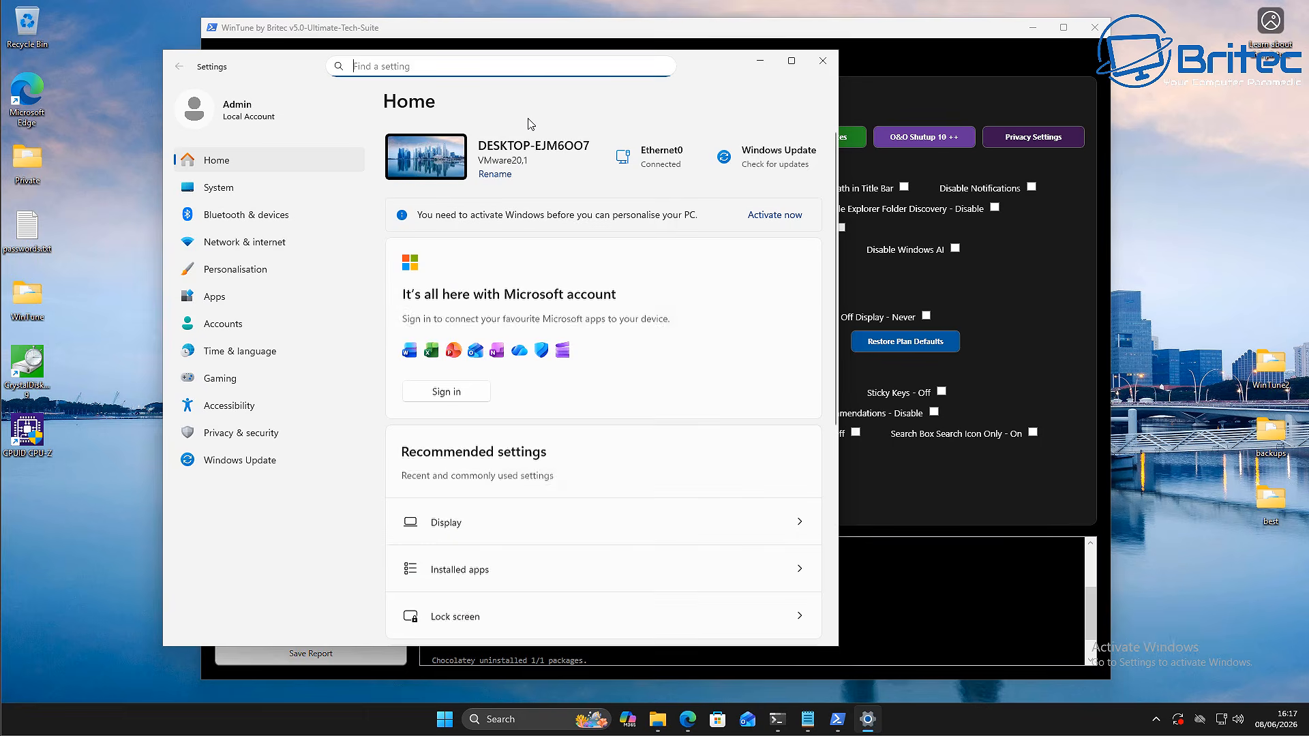
drag(698, 63, 804, 80)
click(349, 317)
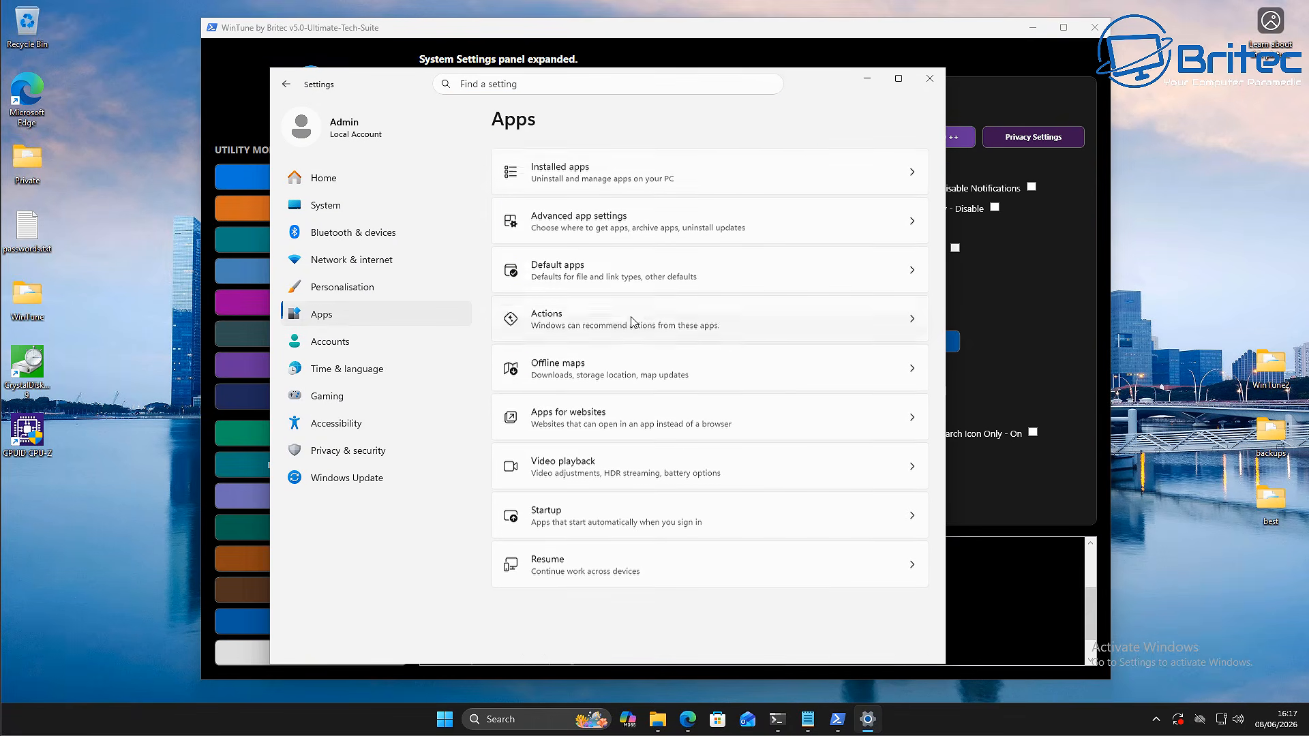
click(638, 191)
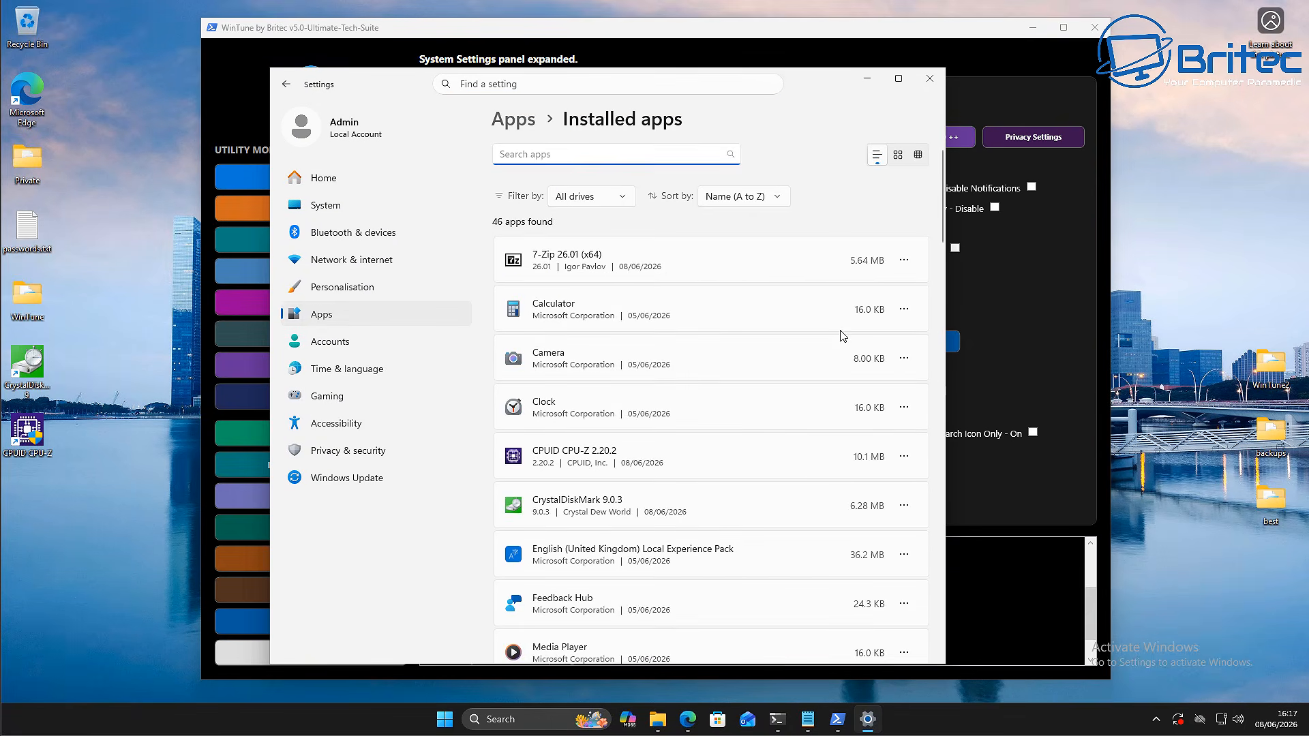
scroll(842, 317, down, 1)
scroll(841, 317, down, 10)
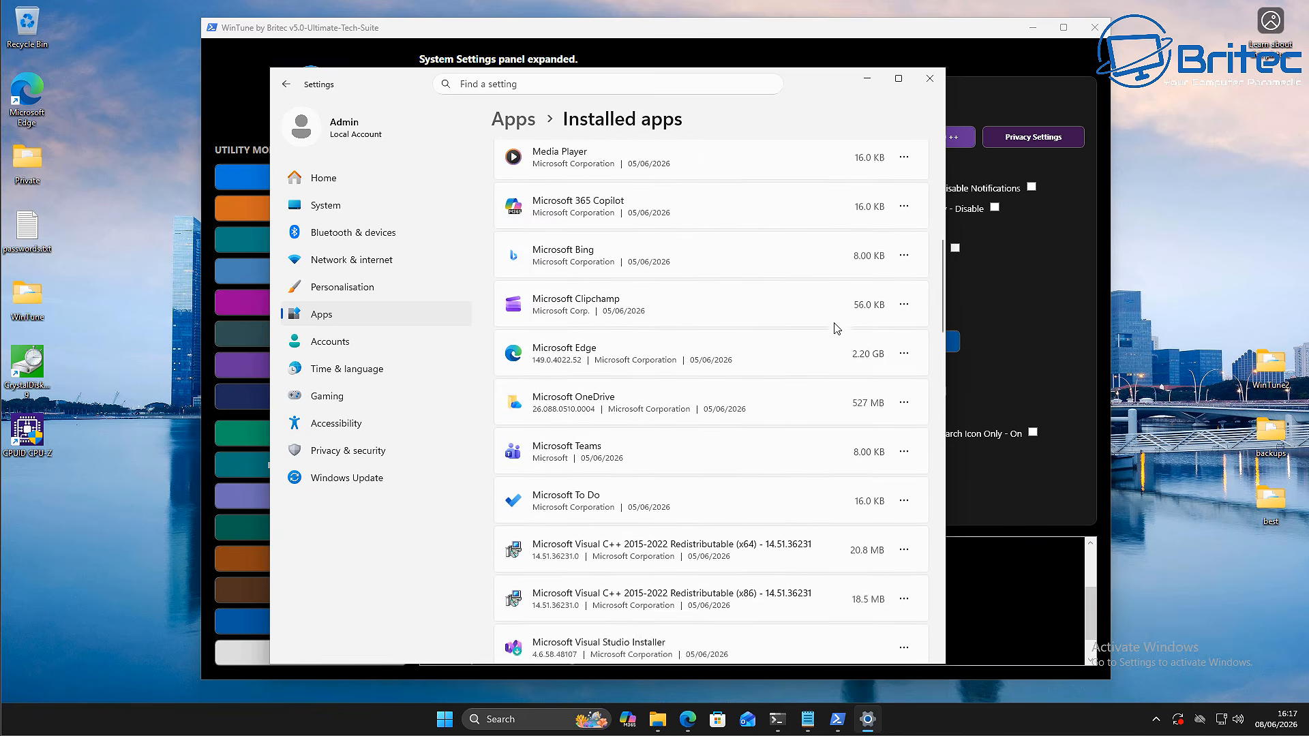
scroll(828, 342, down, 15)
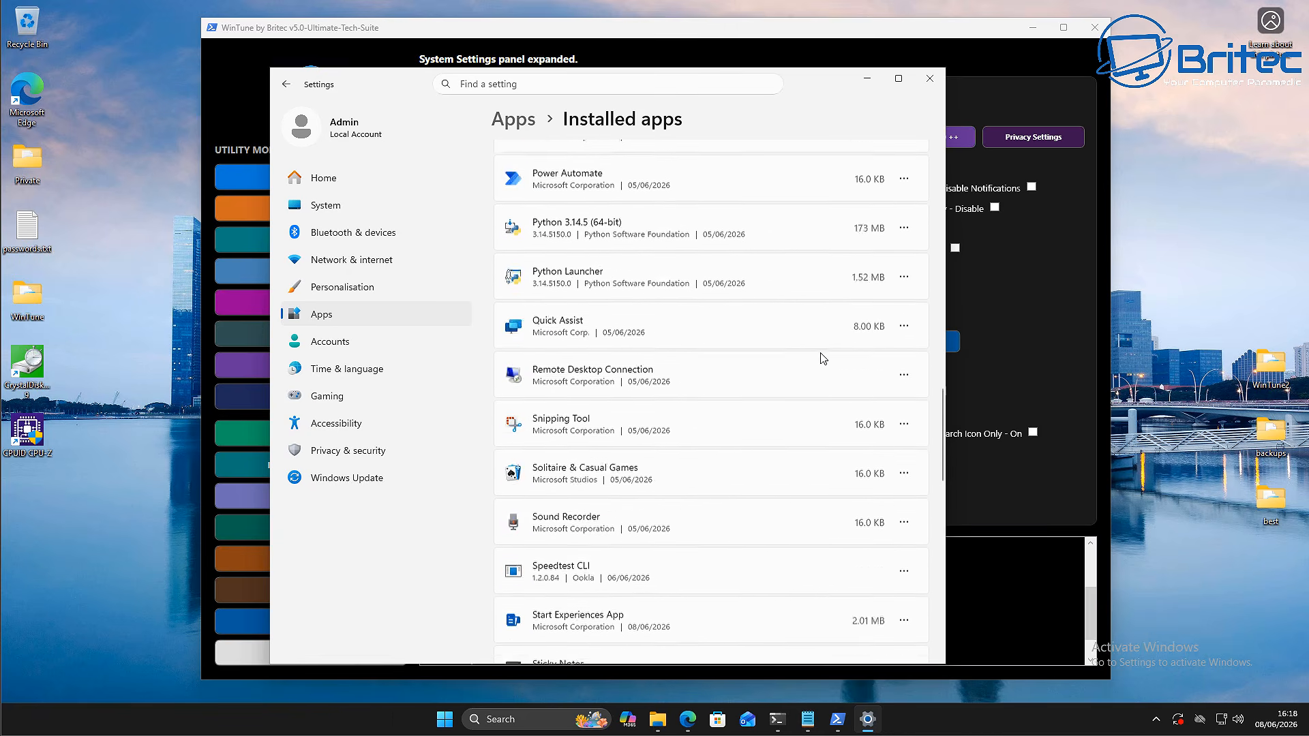
scroll(819, 363, down, 5)
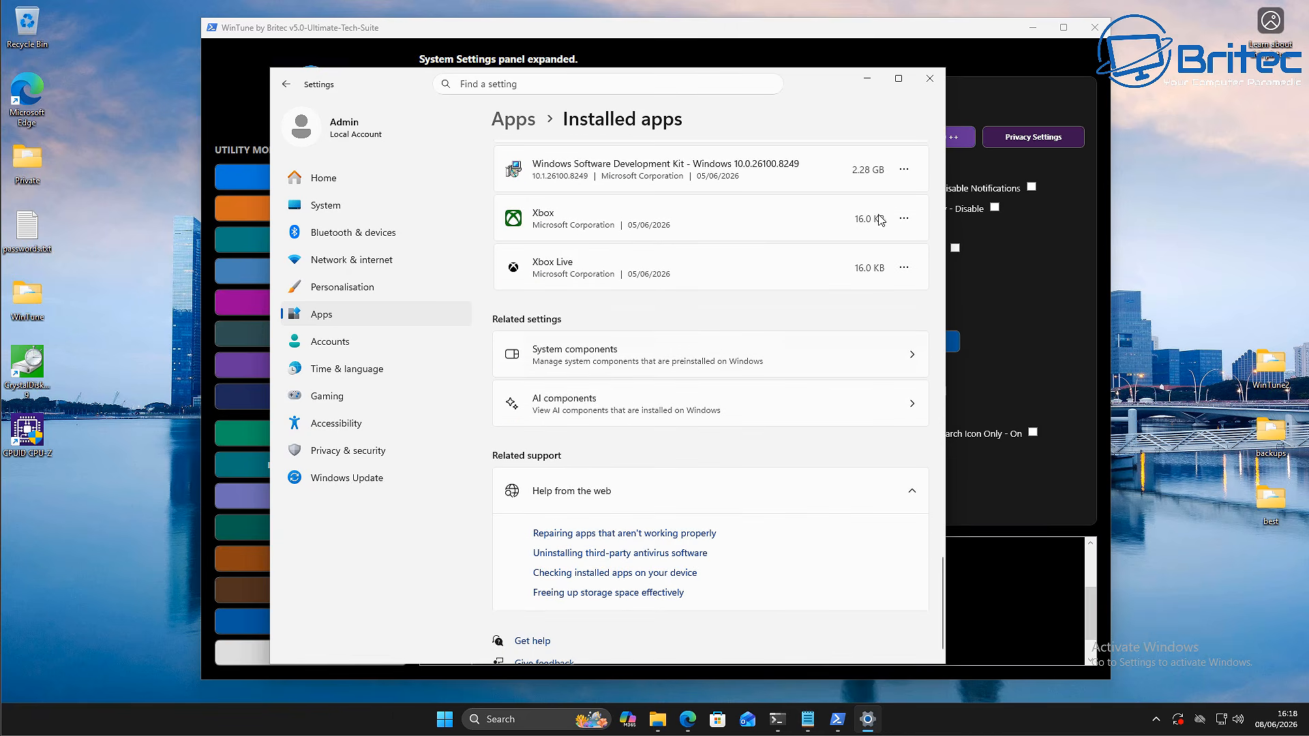
click(929, 78)
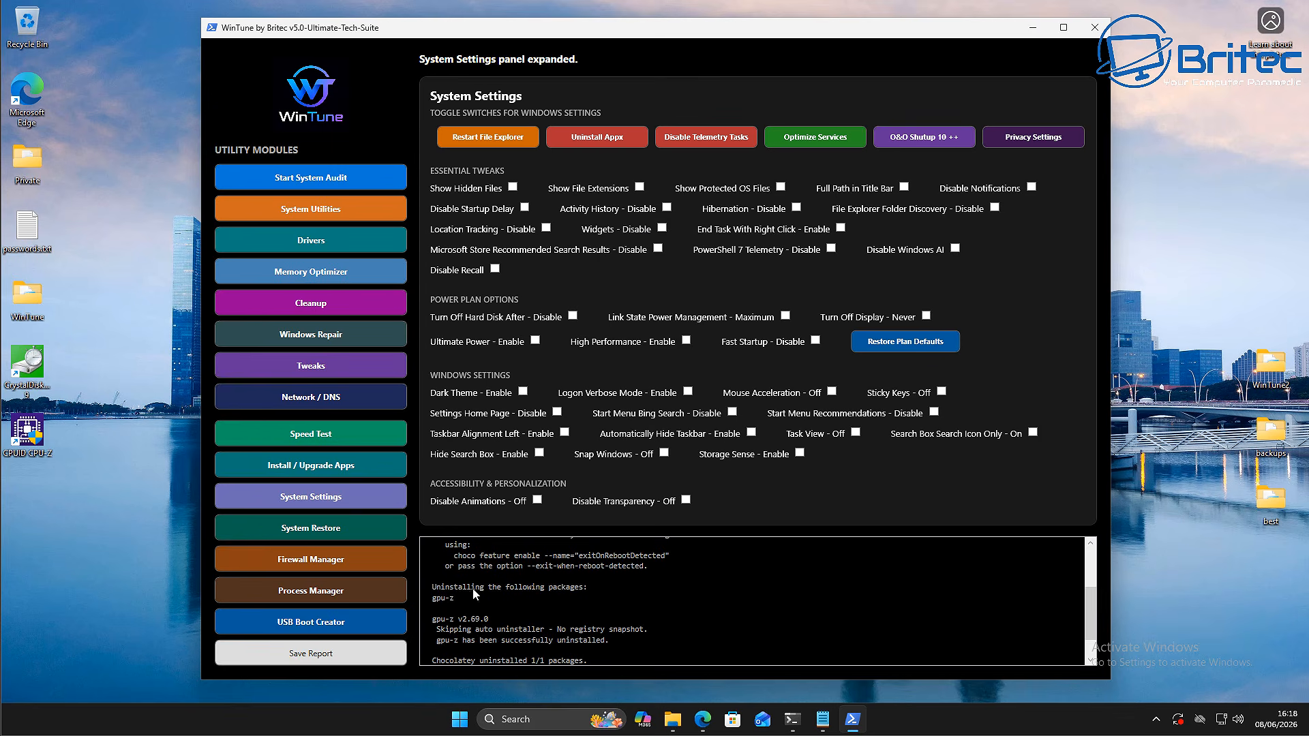
Step: Reopen Installed apps in Windows Settings, examine which apps remain on the PC, and close Settings
click(459, 719)
click(622, 215)
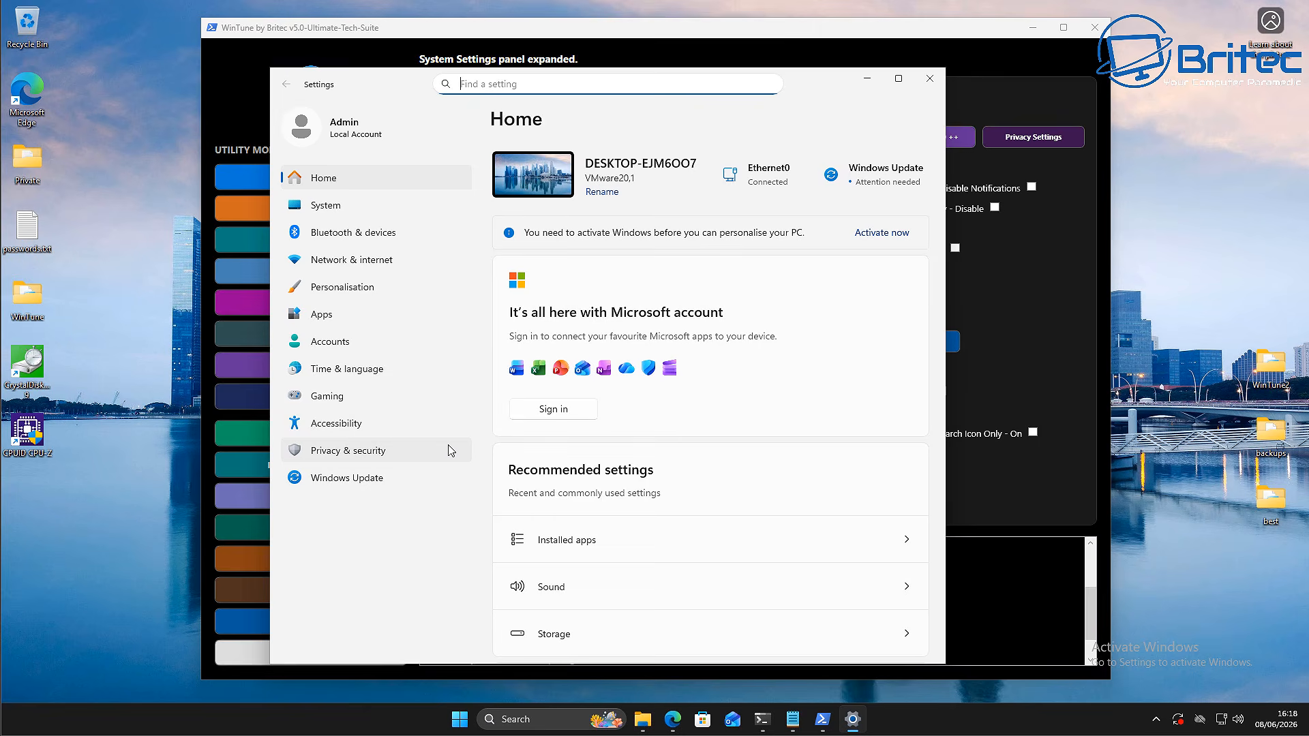
click(329, 317)
click(590, 179)
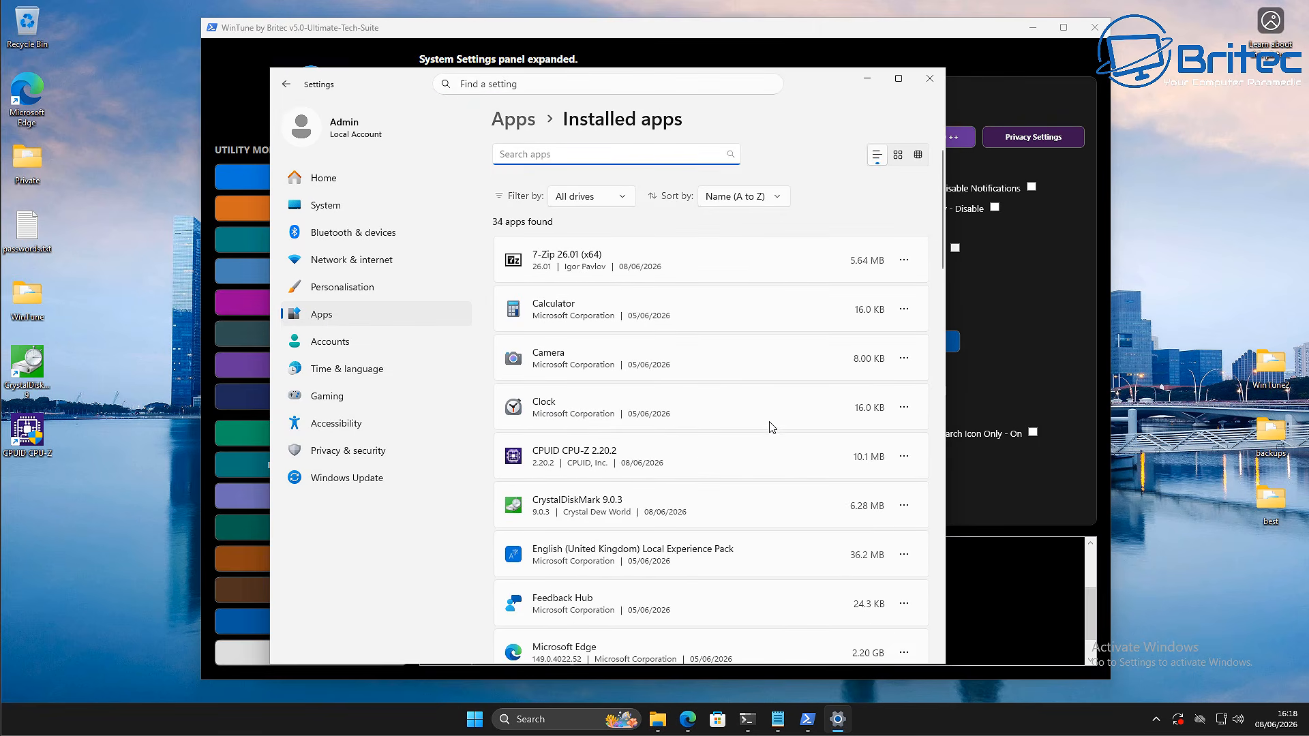
scroll(766, 426, down, 2)
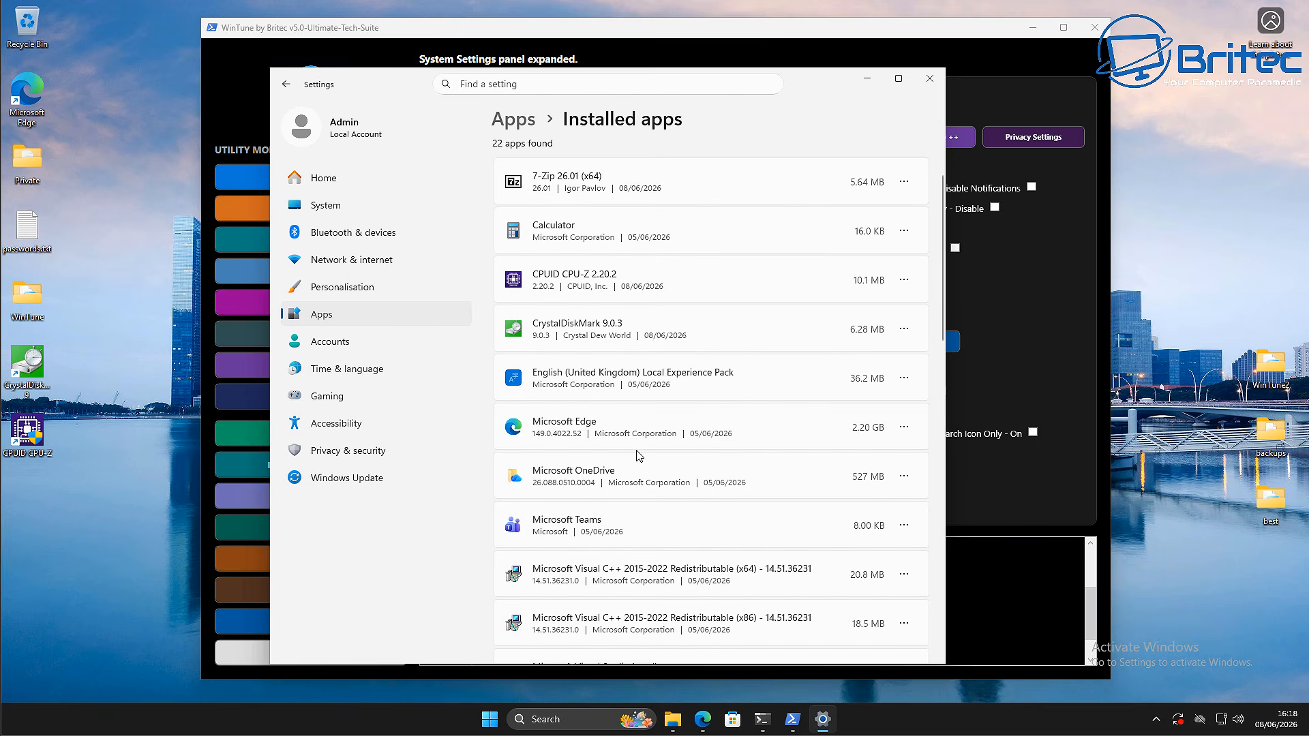
scroll(639, 457, down, 8)
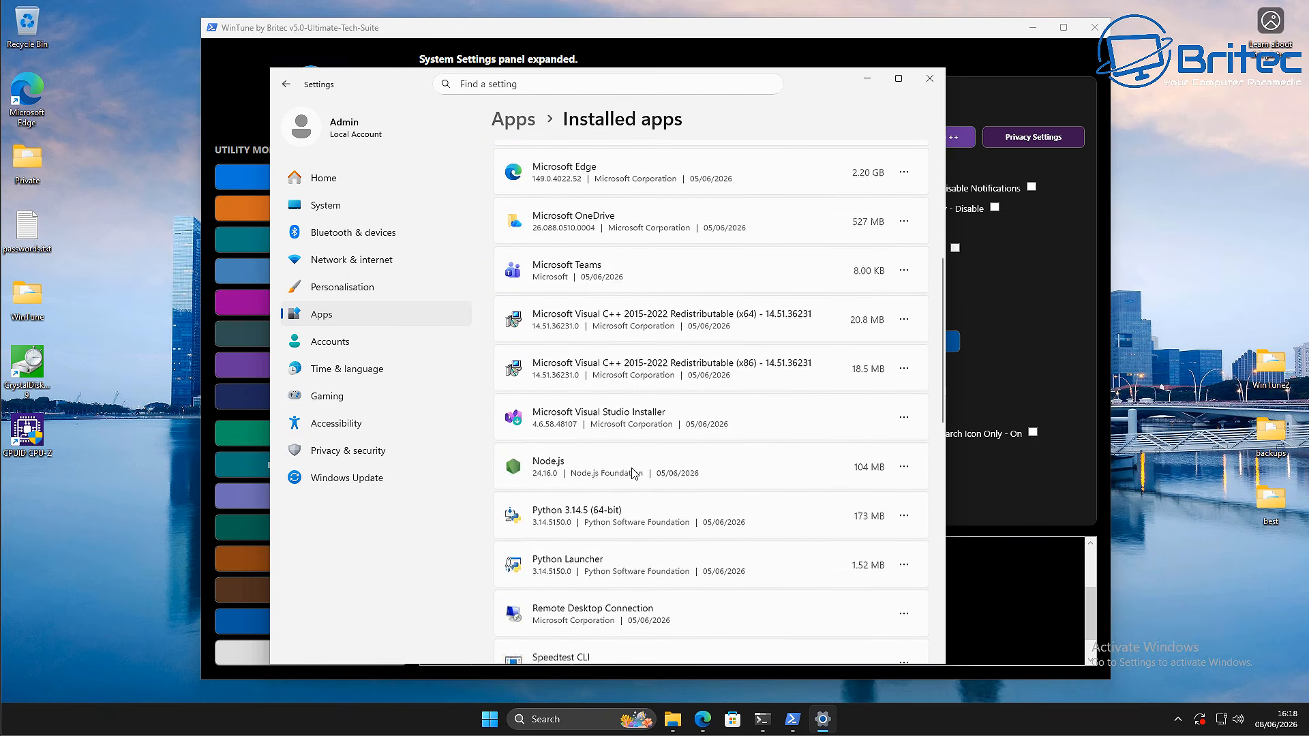
scroll(627, 487, down, 5)
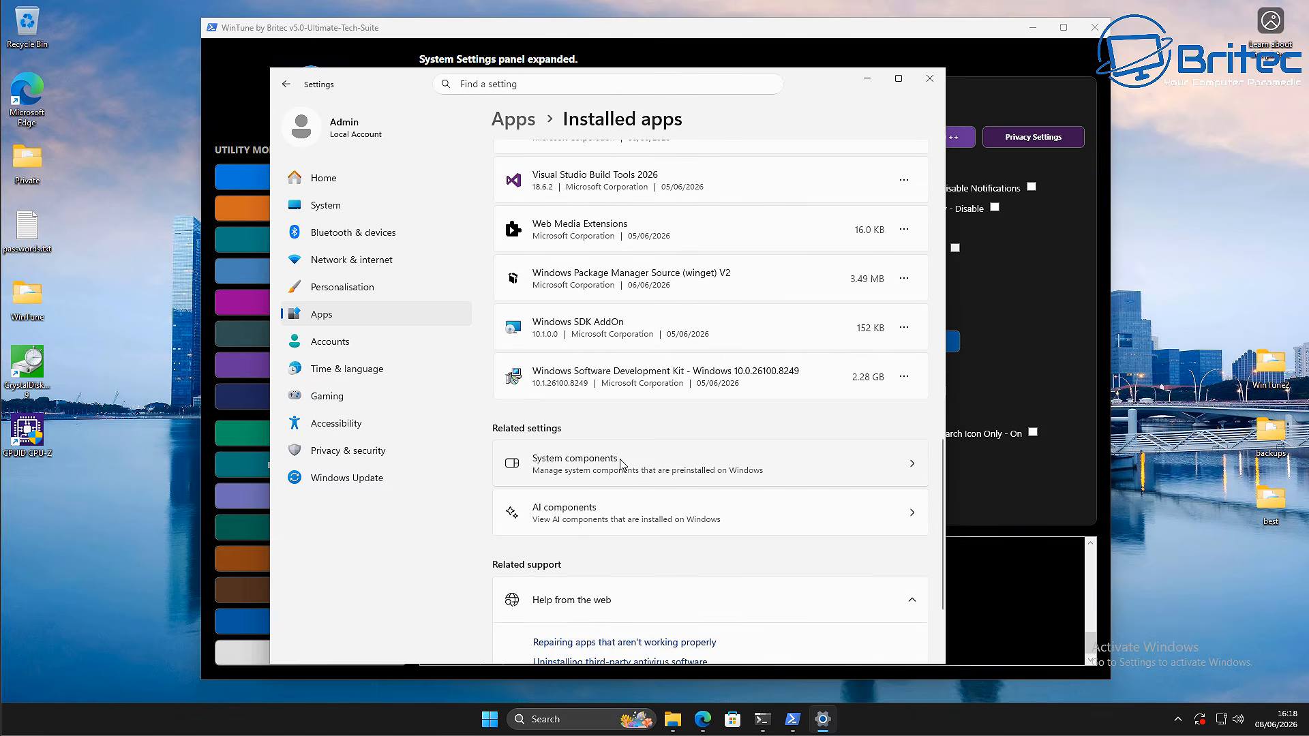
scroll(622, 471, up, 3)
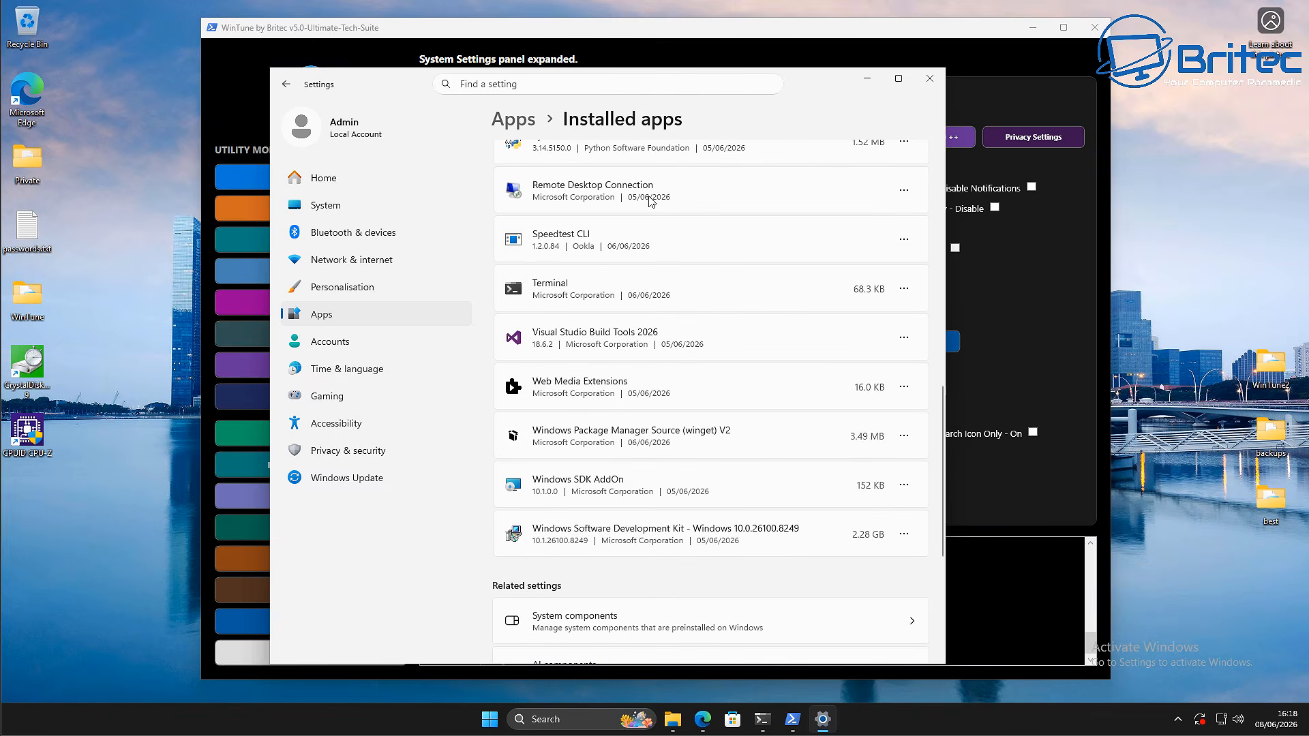
scroll(675, 369, up, 5)
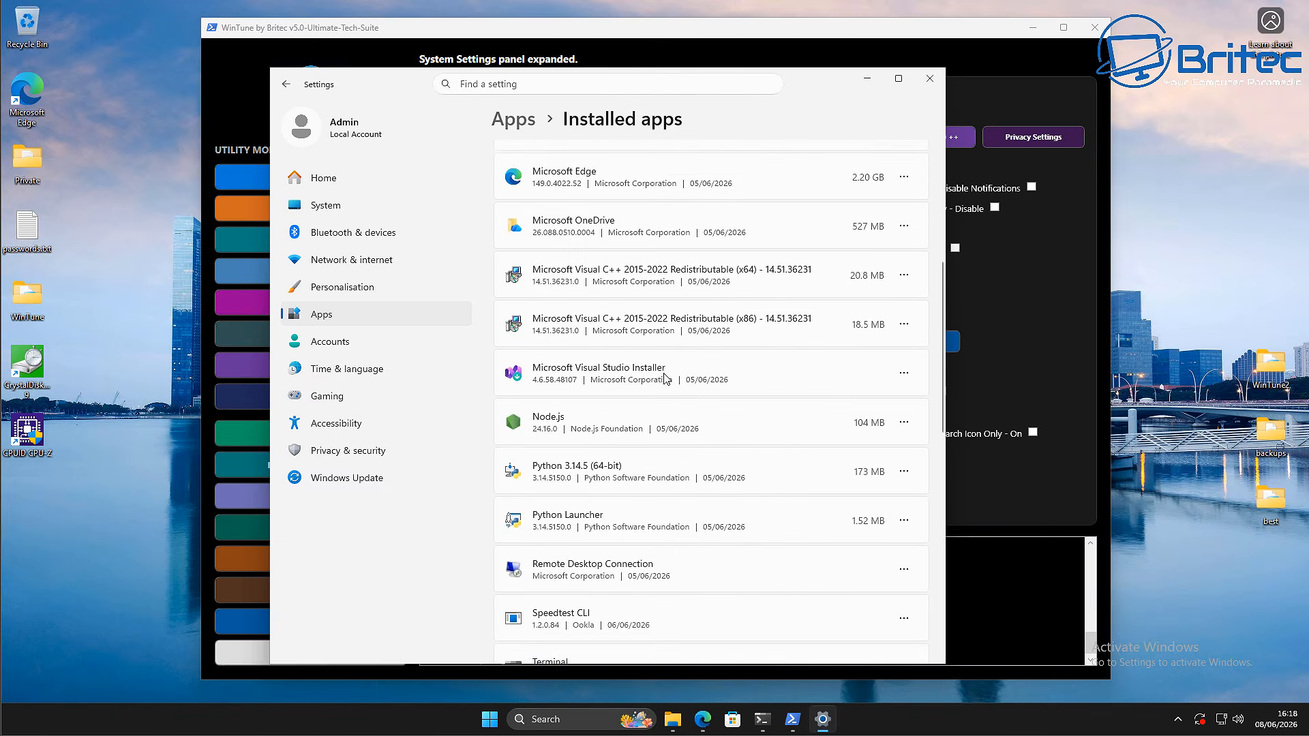
scroll(599, 413, up, 5)
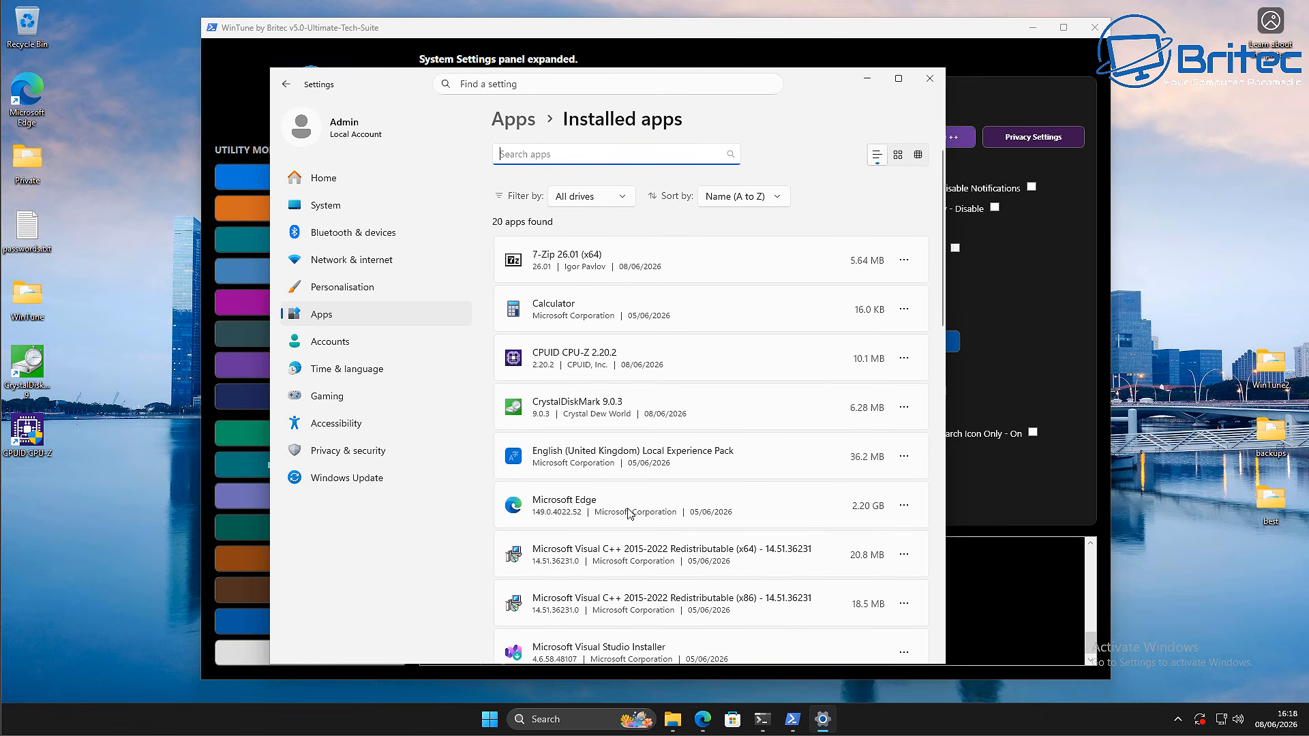
scroll(828, 498, down, 2)
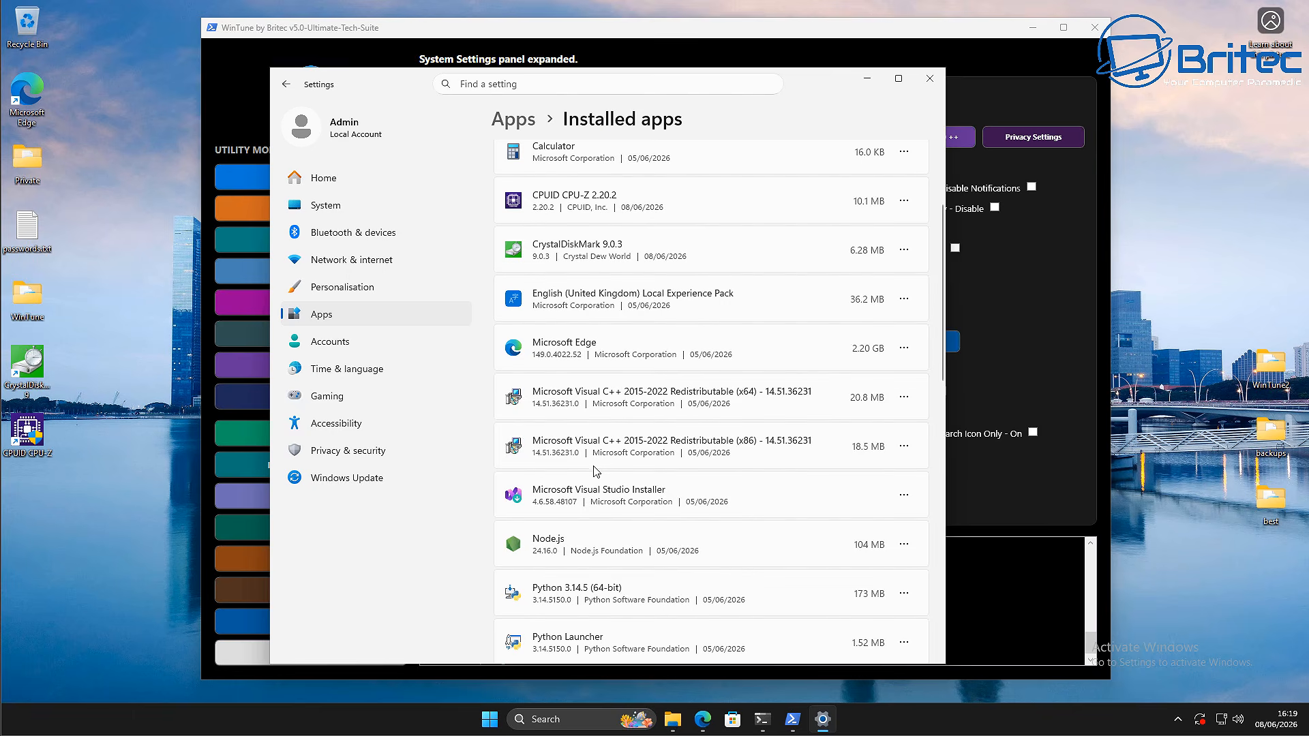
scroll(657, 416, down, 2)
scroll(656, 416, down, 2)
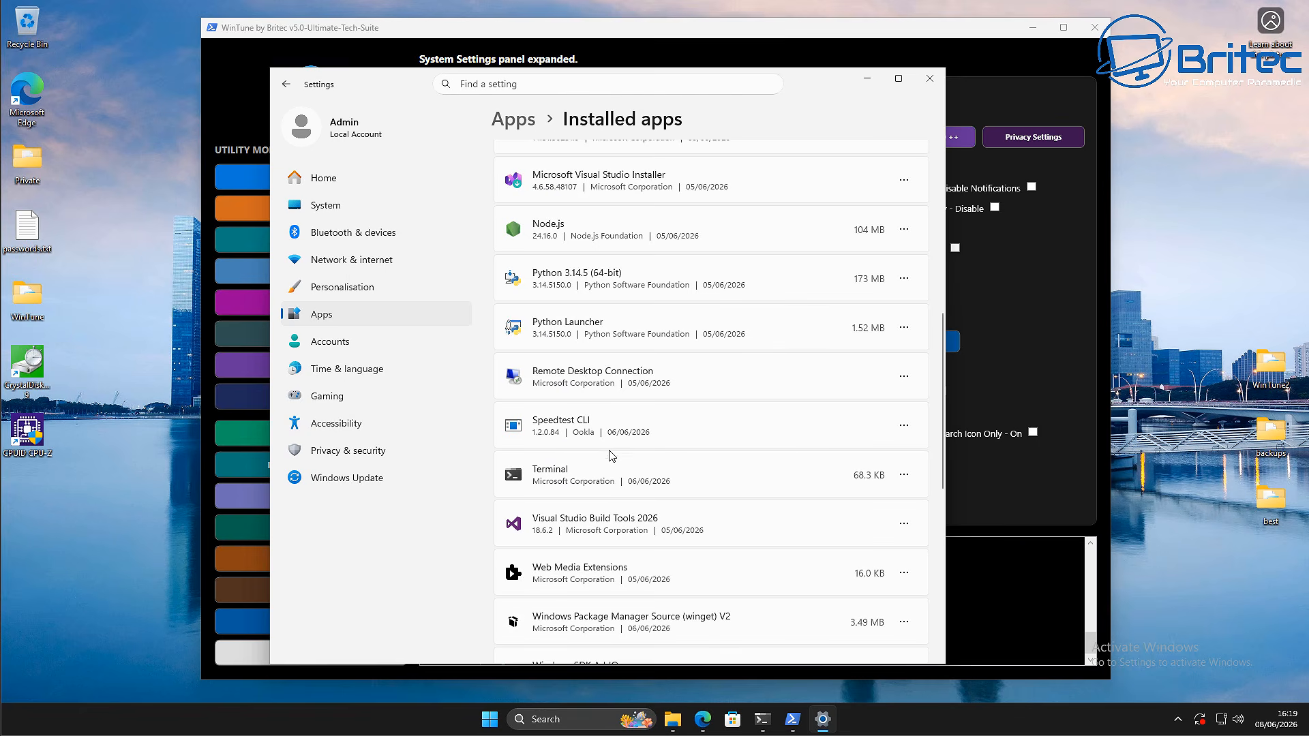
scroll(610, 457, down, 1)
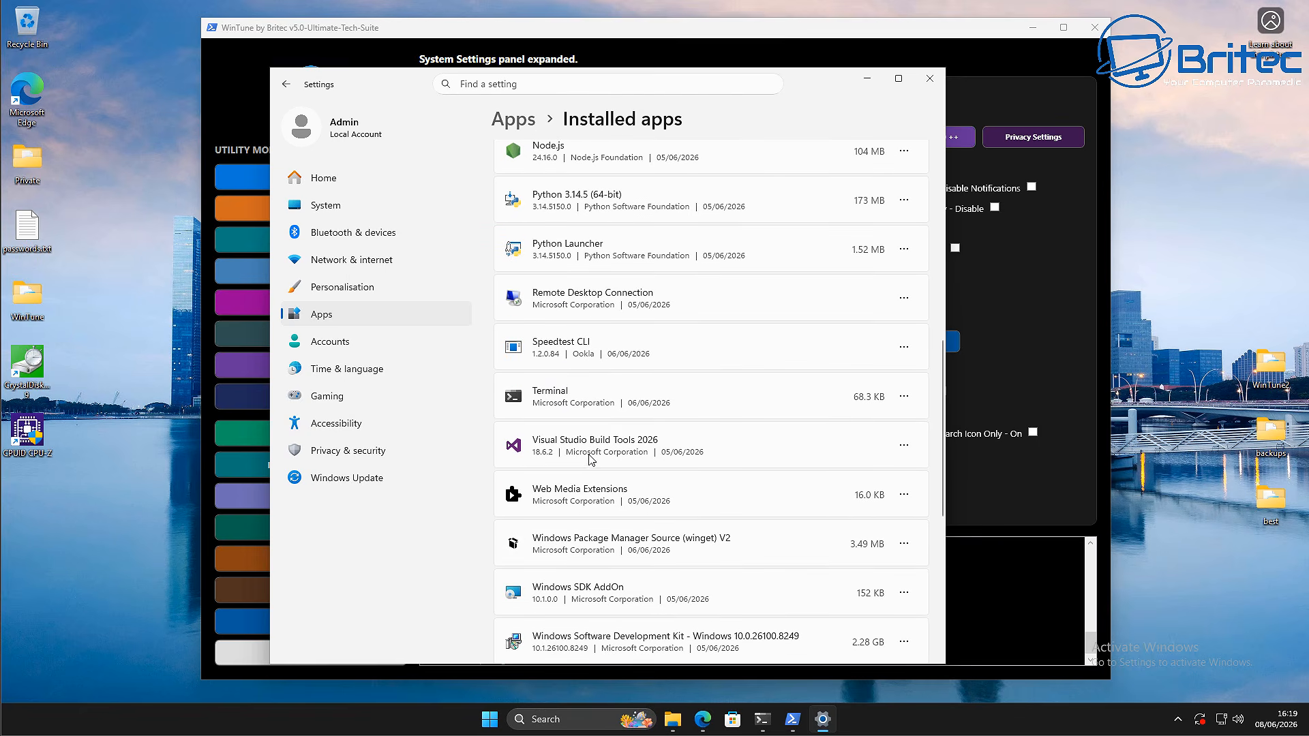
scroll(629, 430, down, 3)
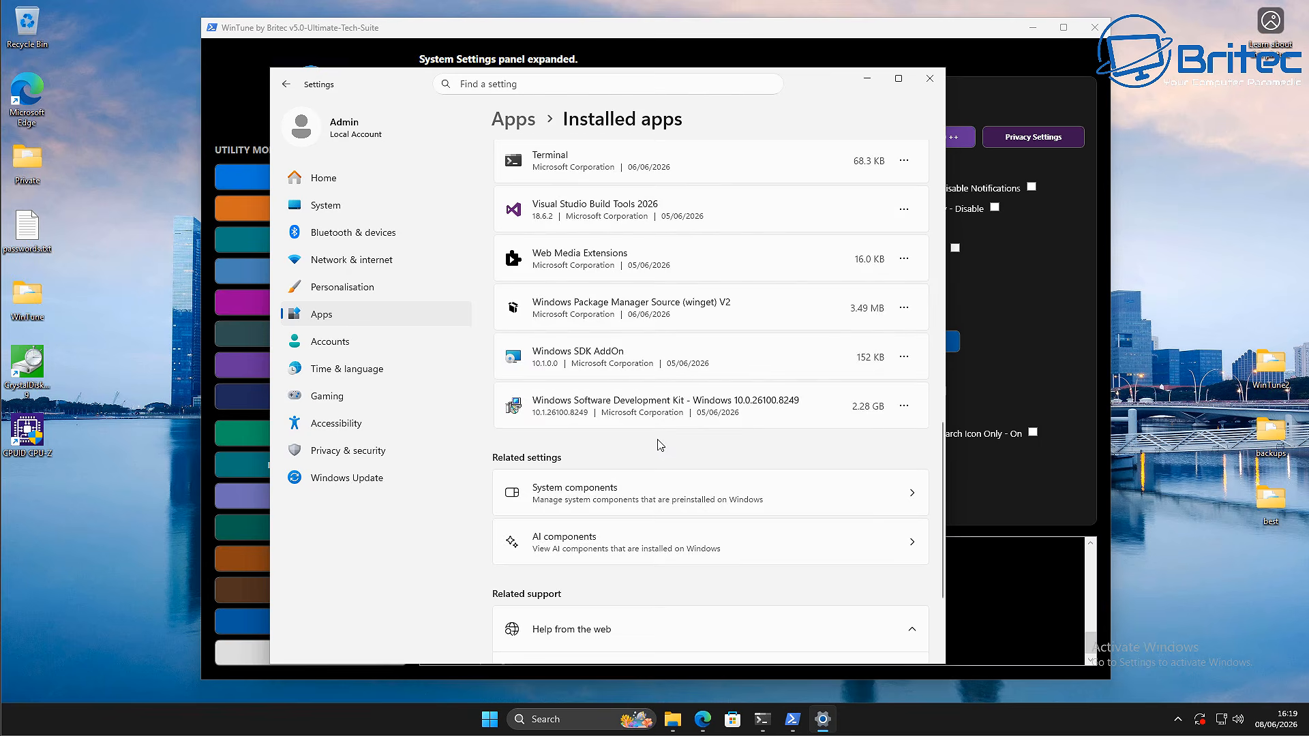
scroll(661, 445, up, 9)
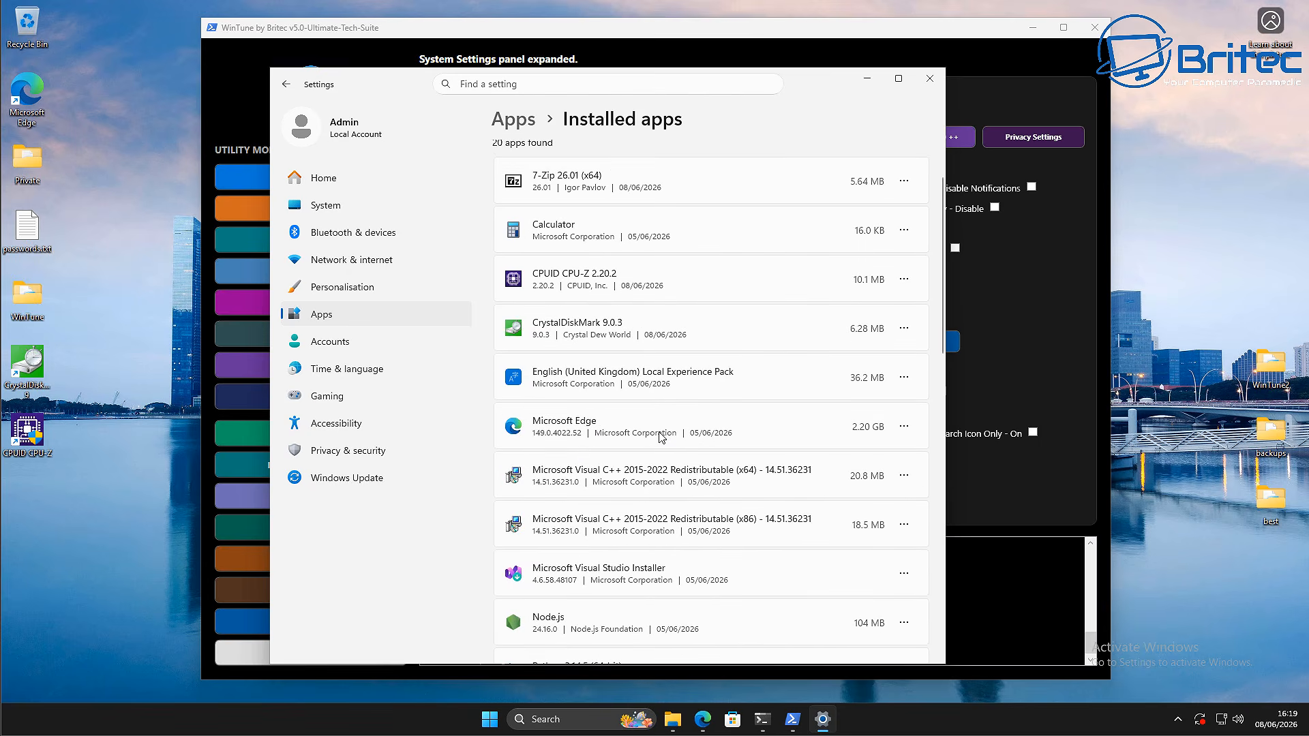
scroll(657, 437, up, 2)
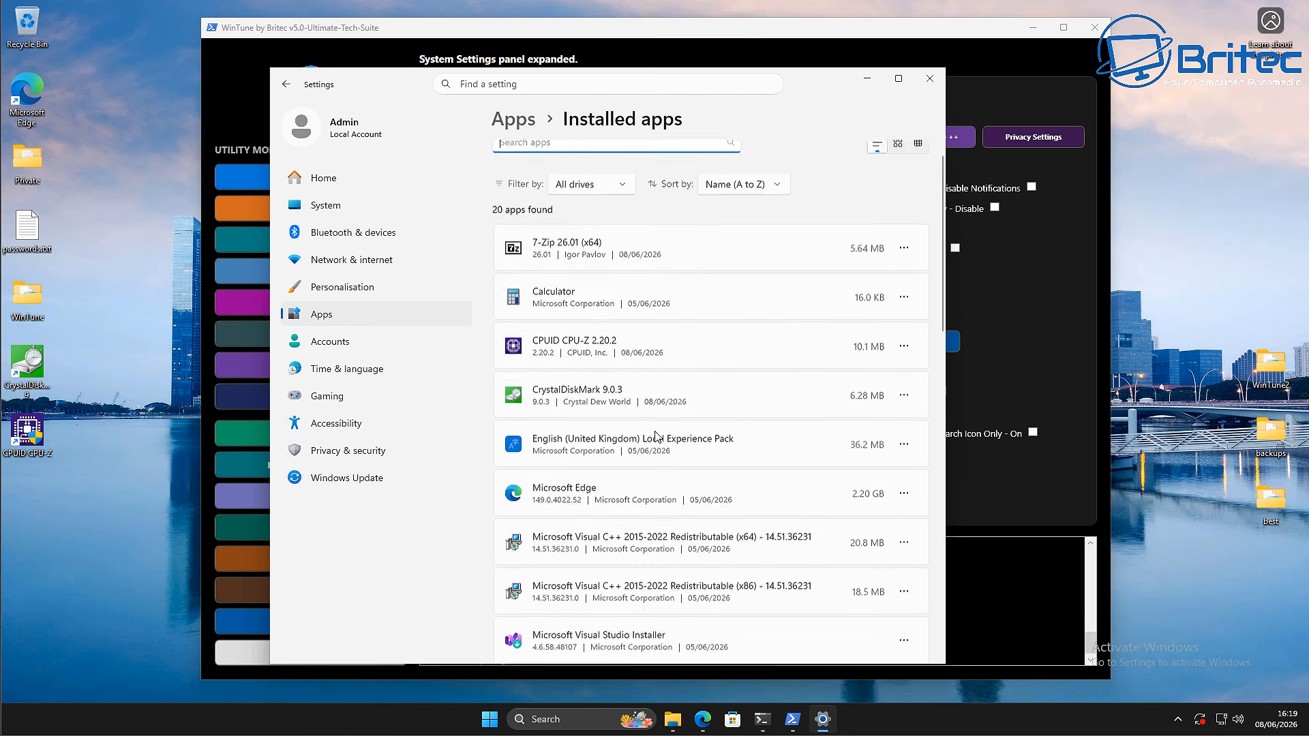
click(938, 80)
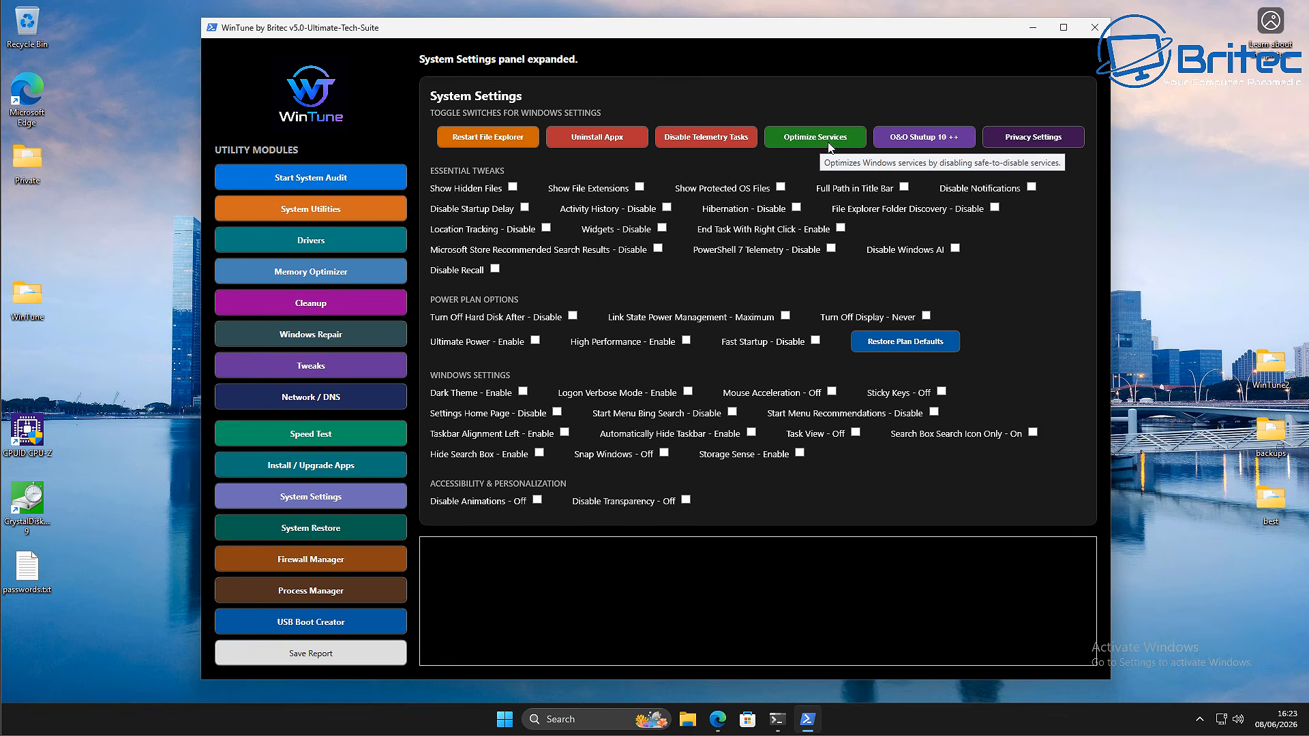
Step: Optimize the Windows services and apply the recommended O&O ShutUp10++ privacy settings
click(828, 137)
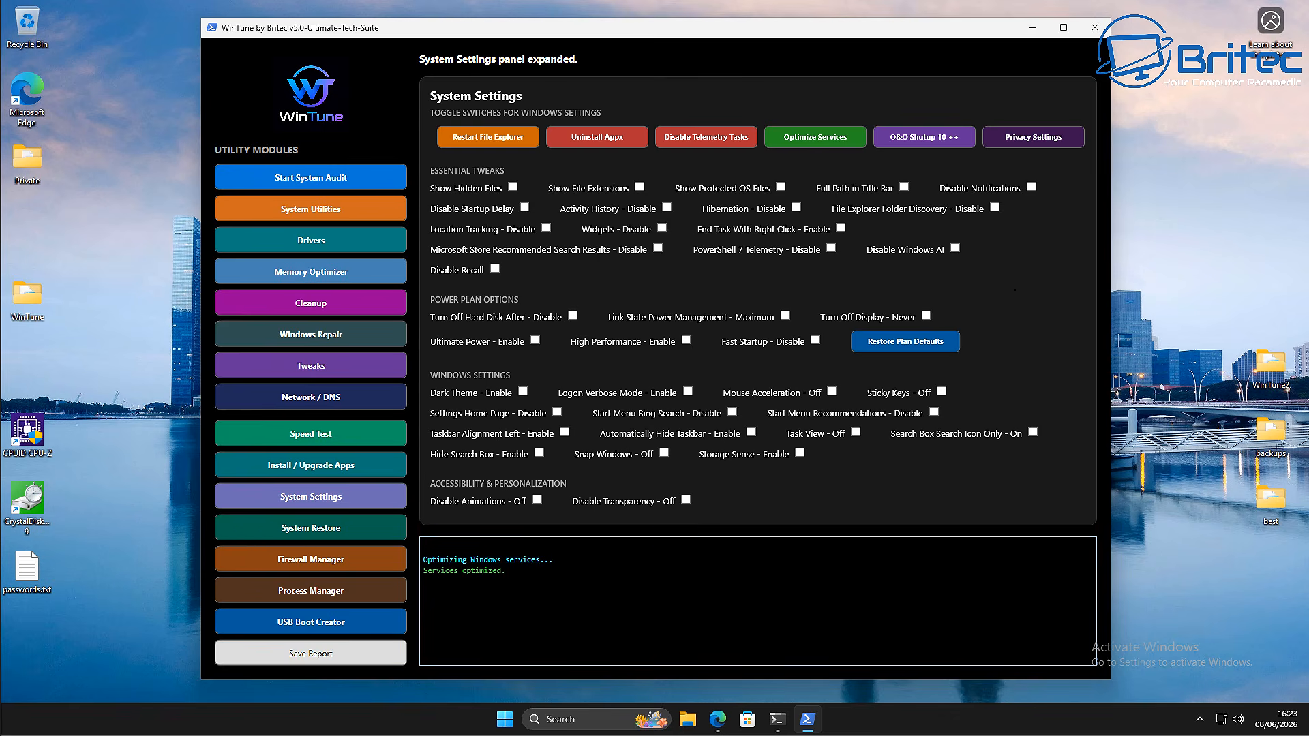
click(930, 140)
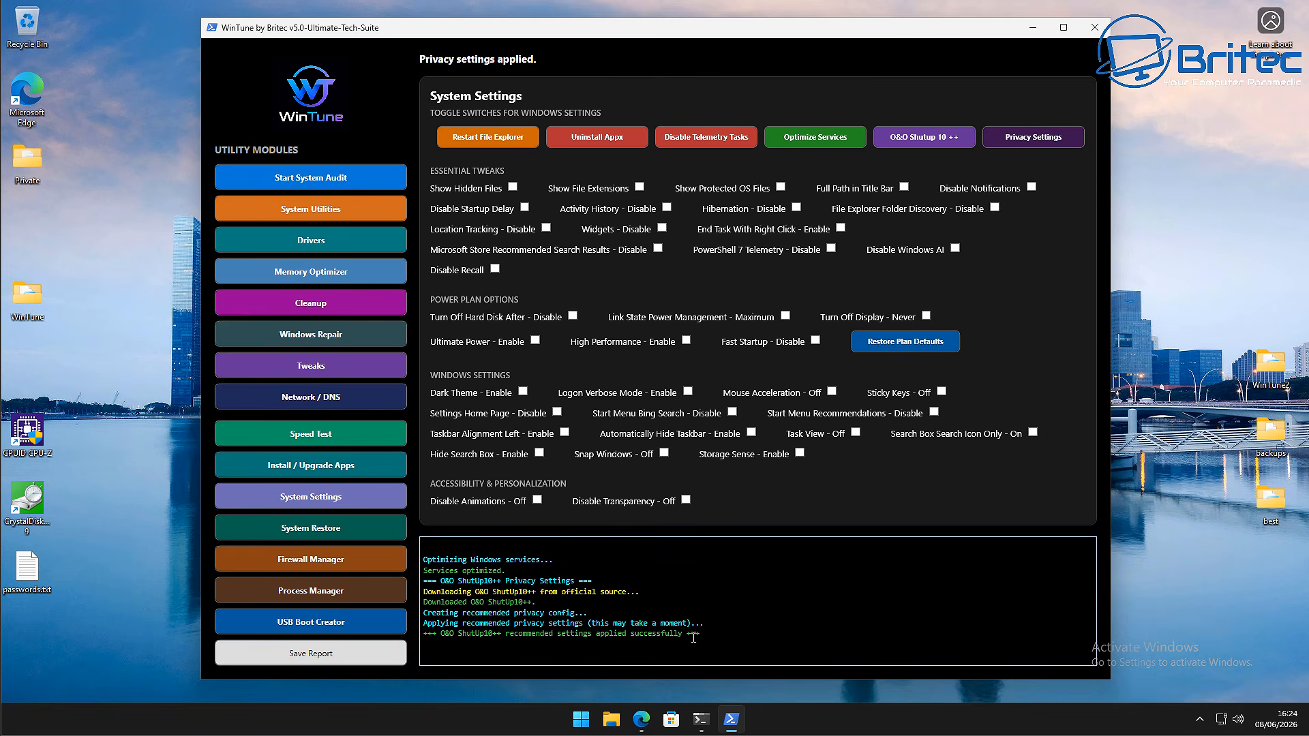
drag(700, 633, 470, 636)
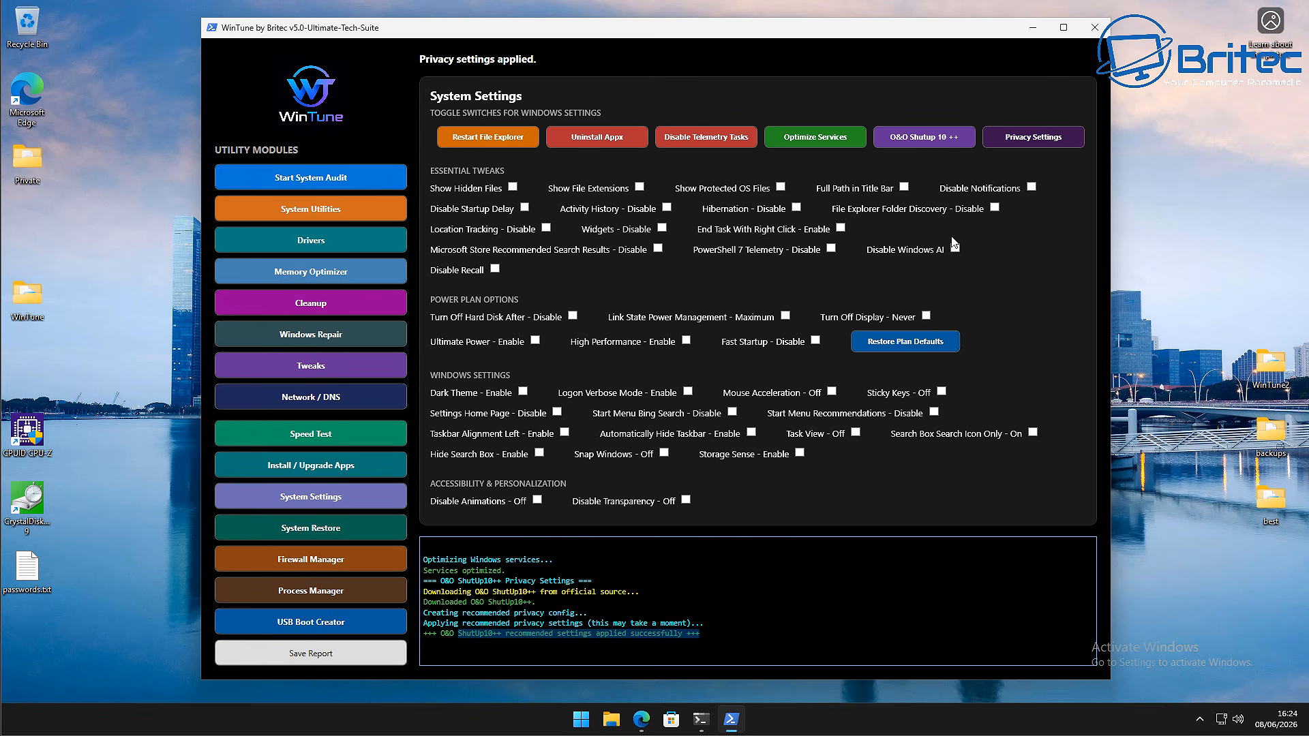
Step: Apply WinTune's comprehensive Privacy Settings, accepting the use-at-your-own-risk warning
click(1037, 140)
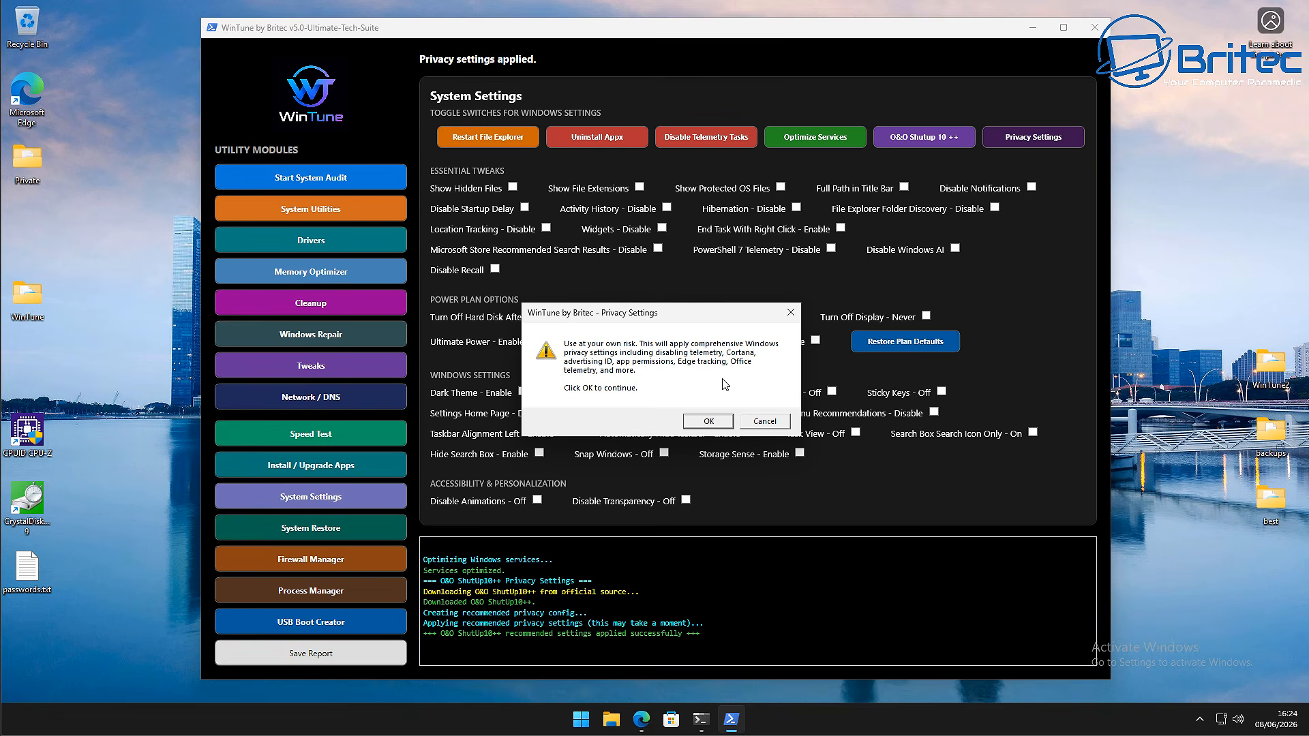
click(709, 421)
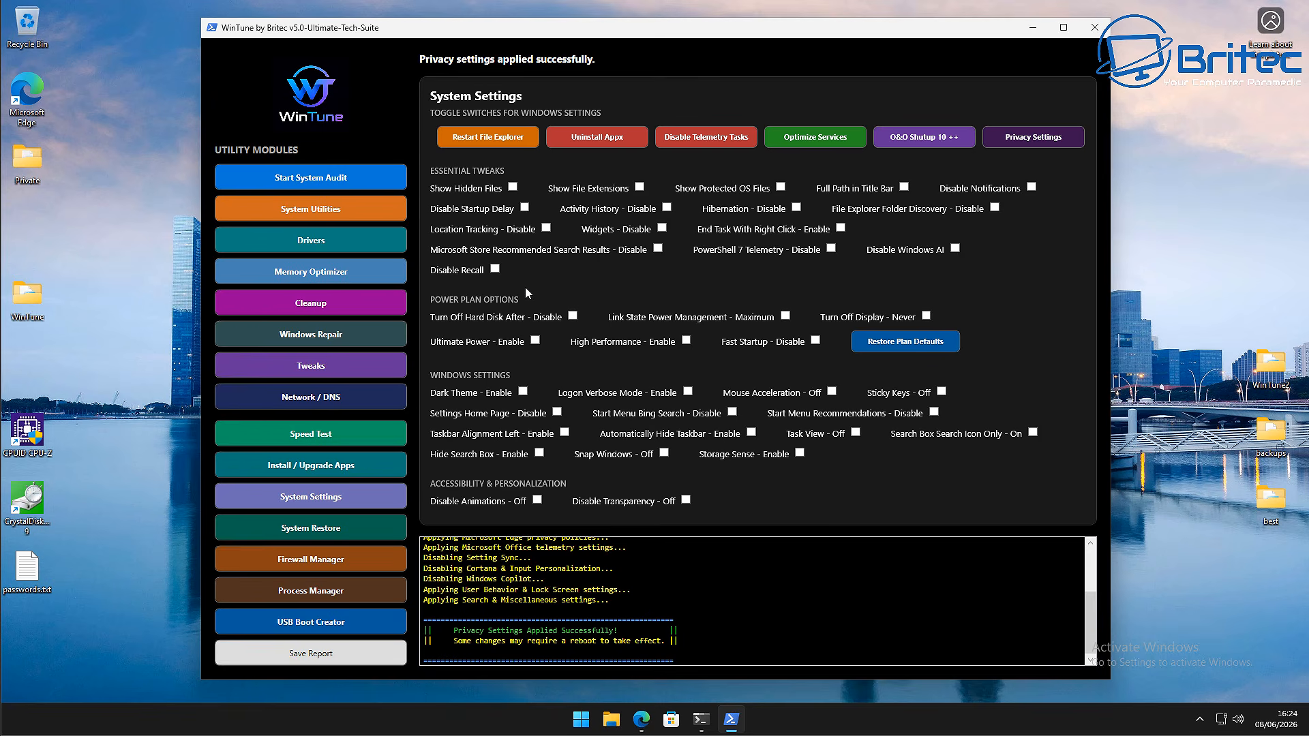
Step: Disable Recall, widgets and notifications in the essential tweaks
click(494, 270)
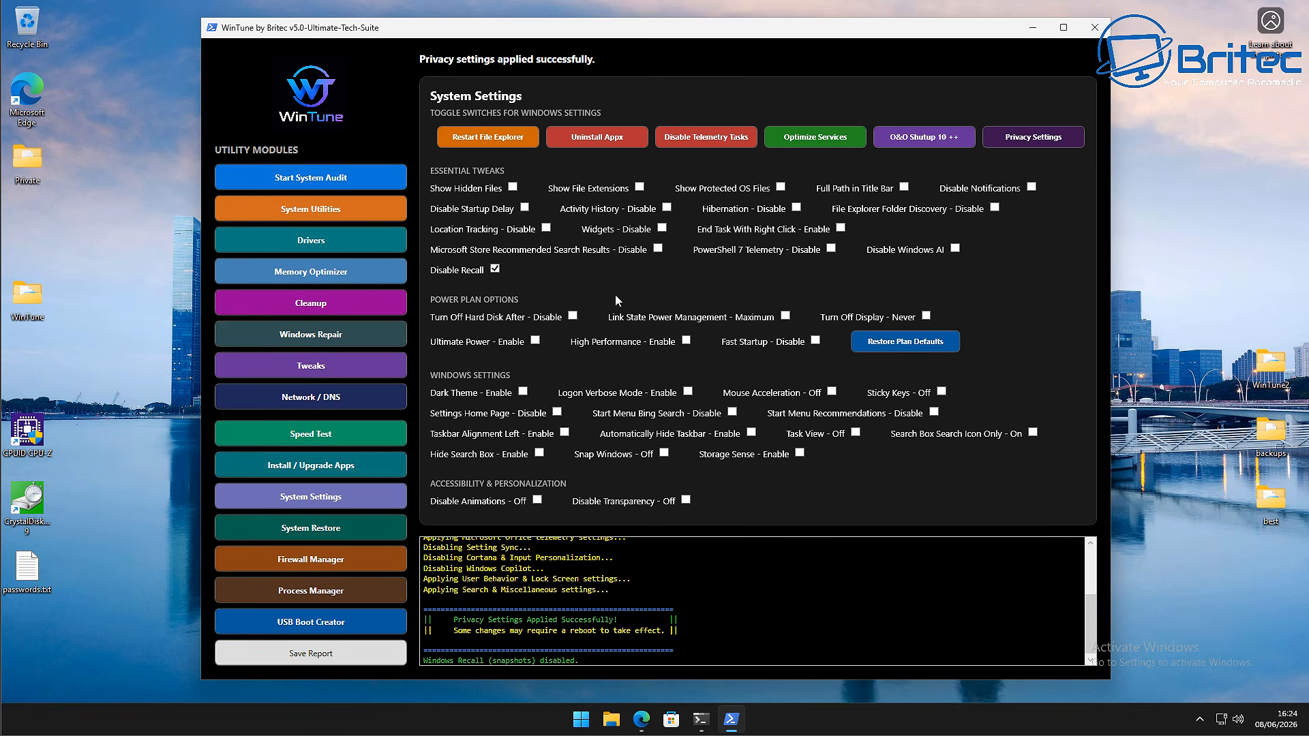
click(662, 230)
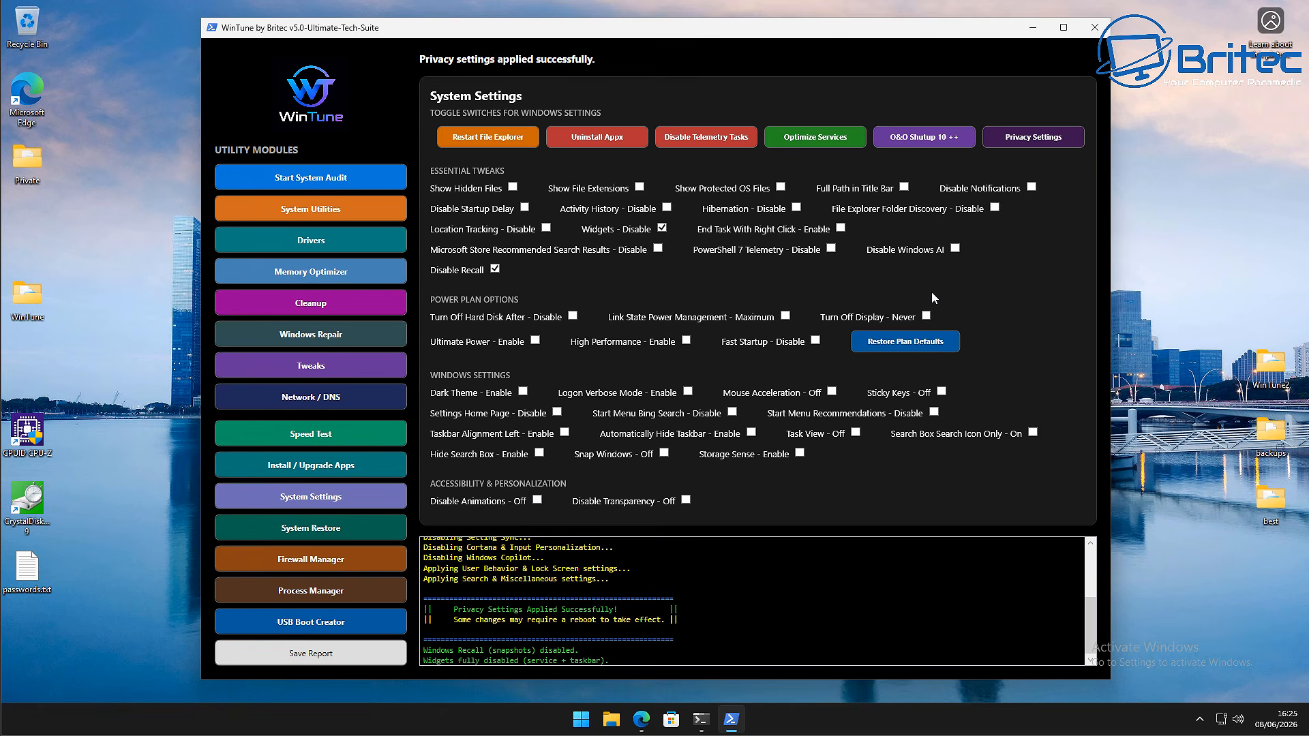
click(1031, 187)
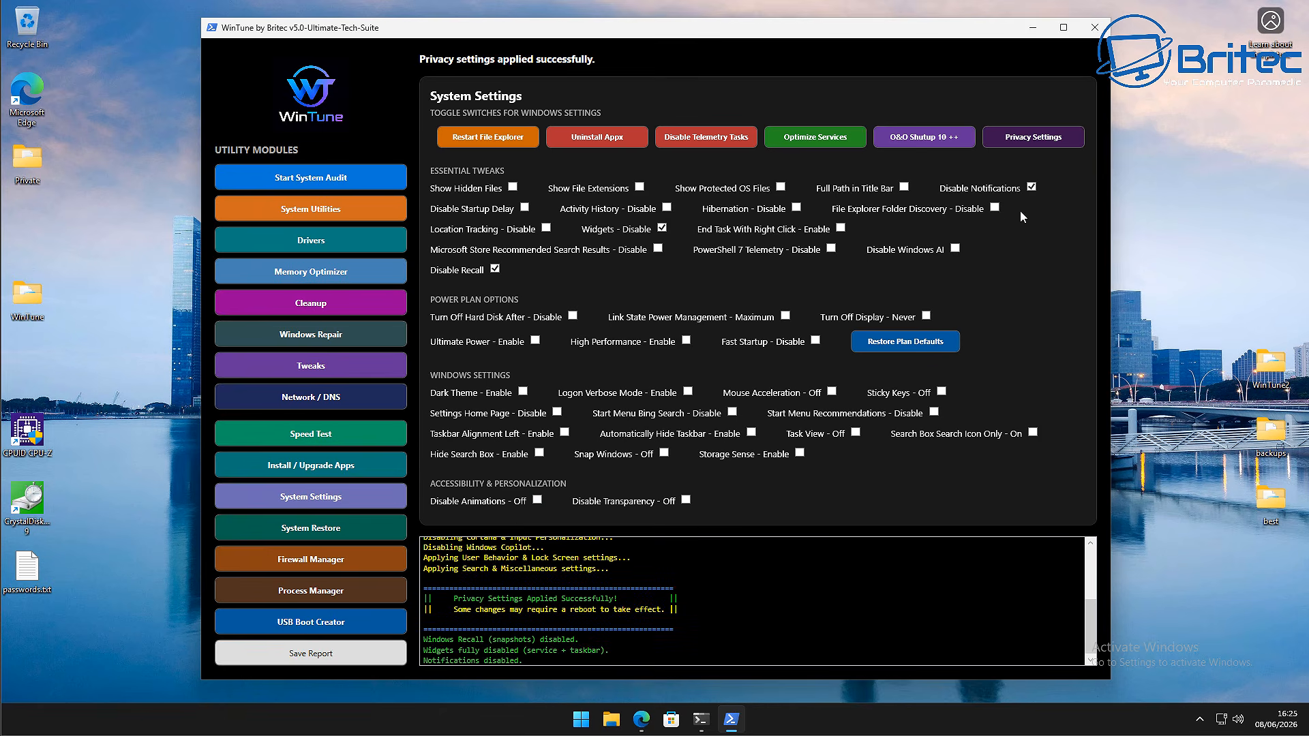
Step: Enable the full path in the title bar and show protected OS files, file extensions and hidden files
click(903, 187)
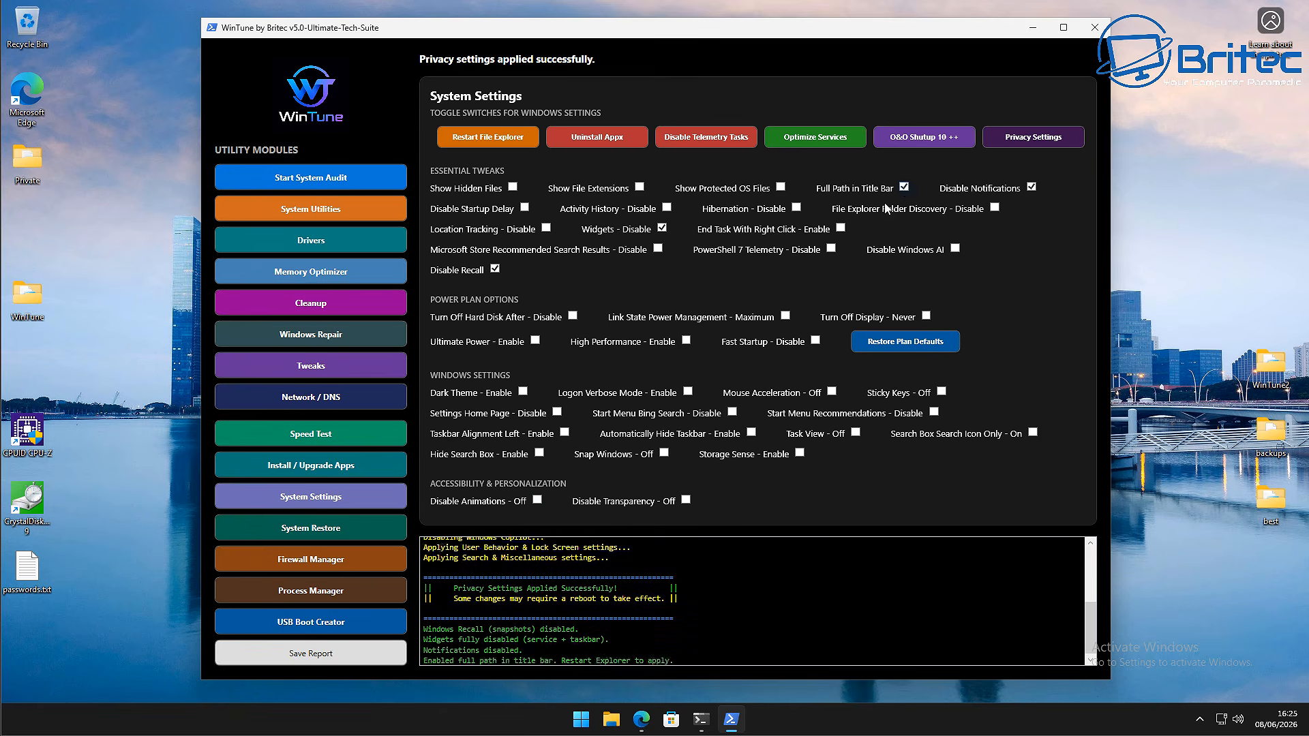
click(781, 187)
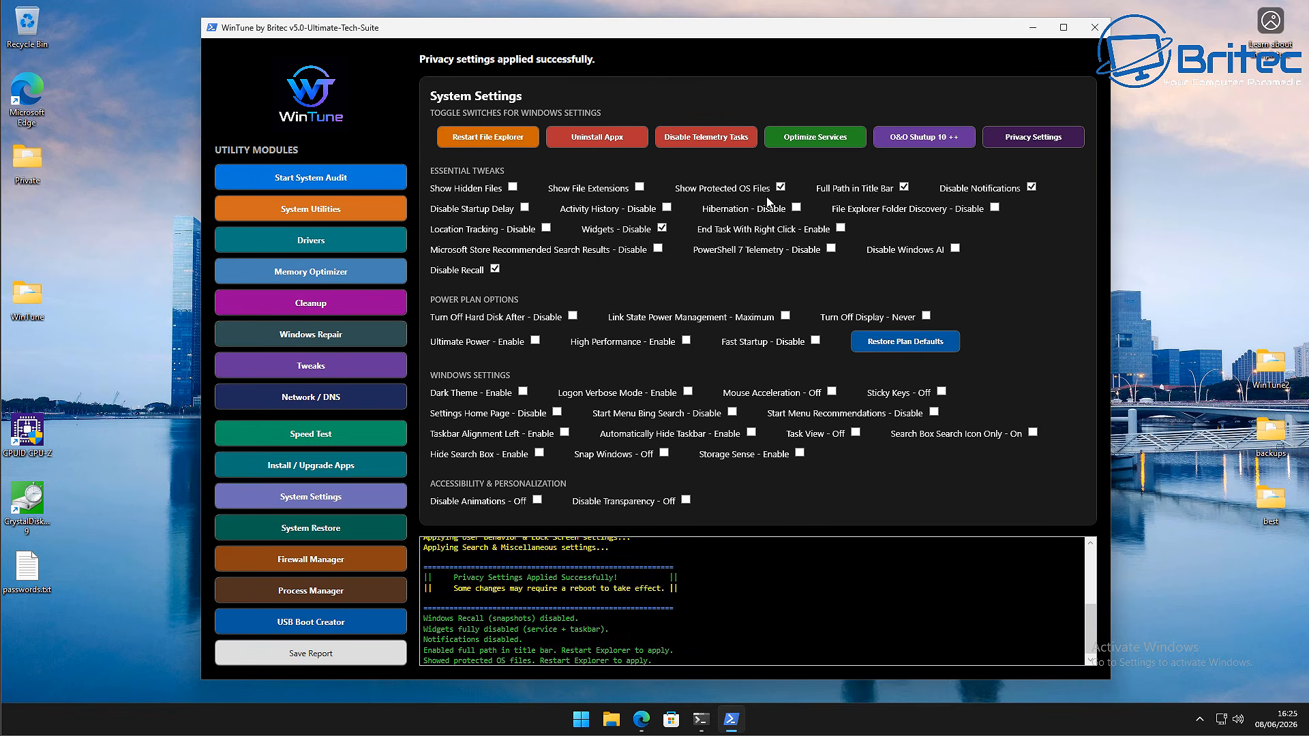
click(639, 187)
click(512, 187)
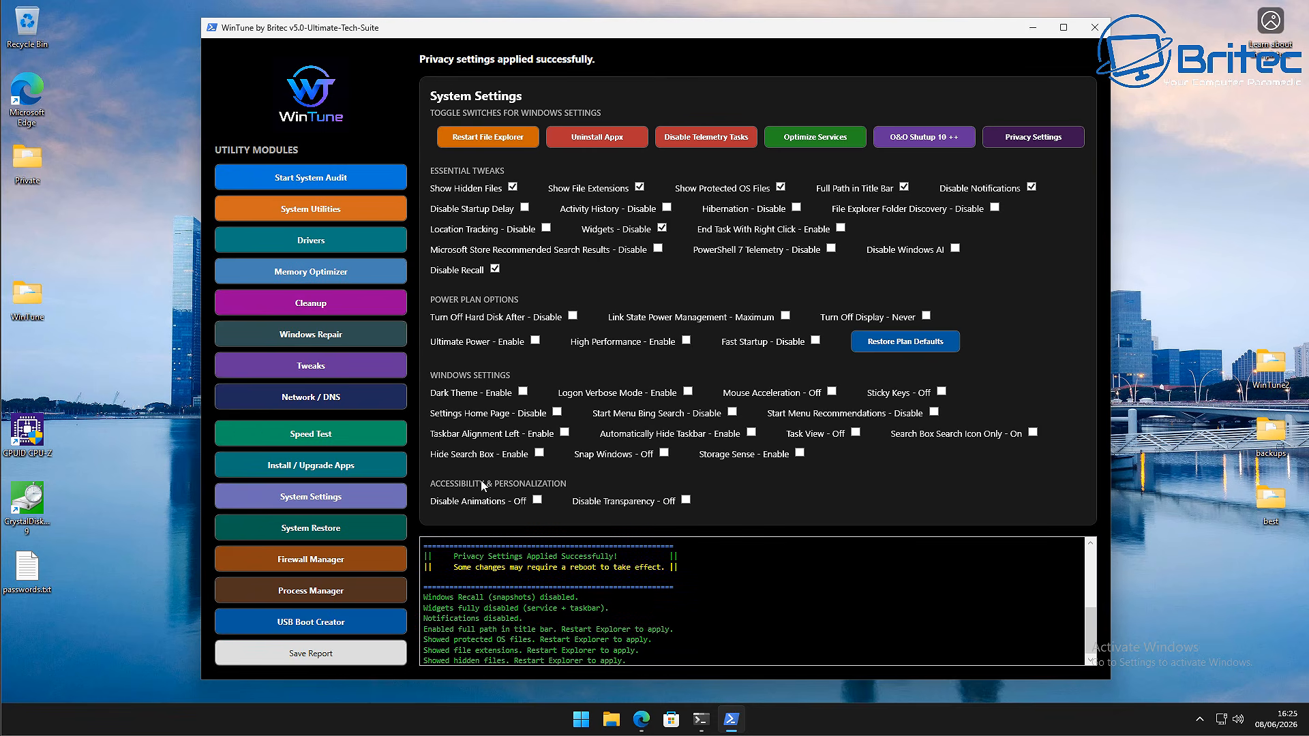
Step: Disable startup delay, location tracking and Windows AI, and add the Ultimate Performance power plan
click(524, 208)
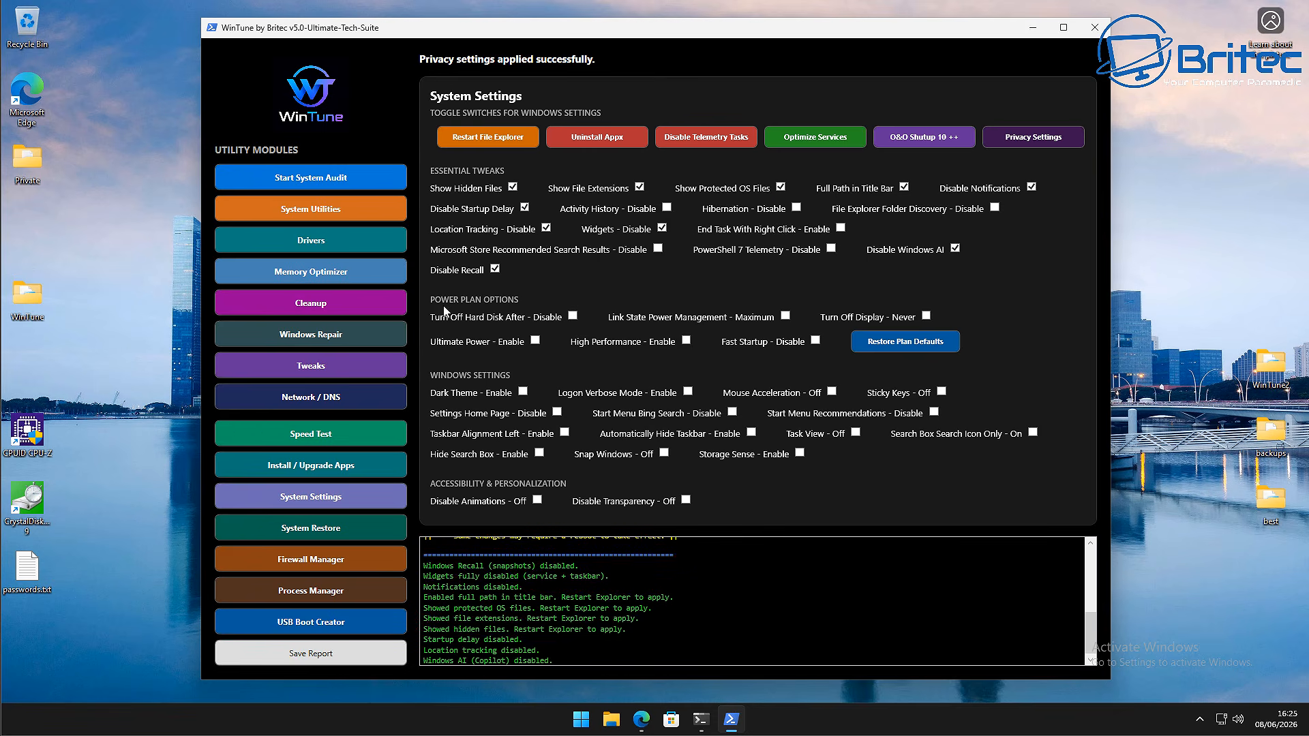
click(535, 340)
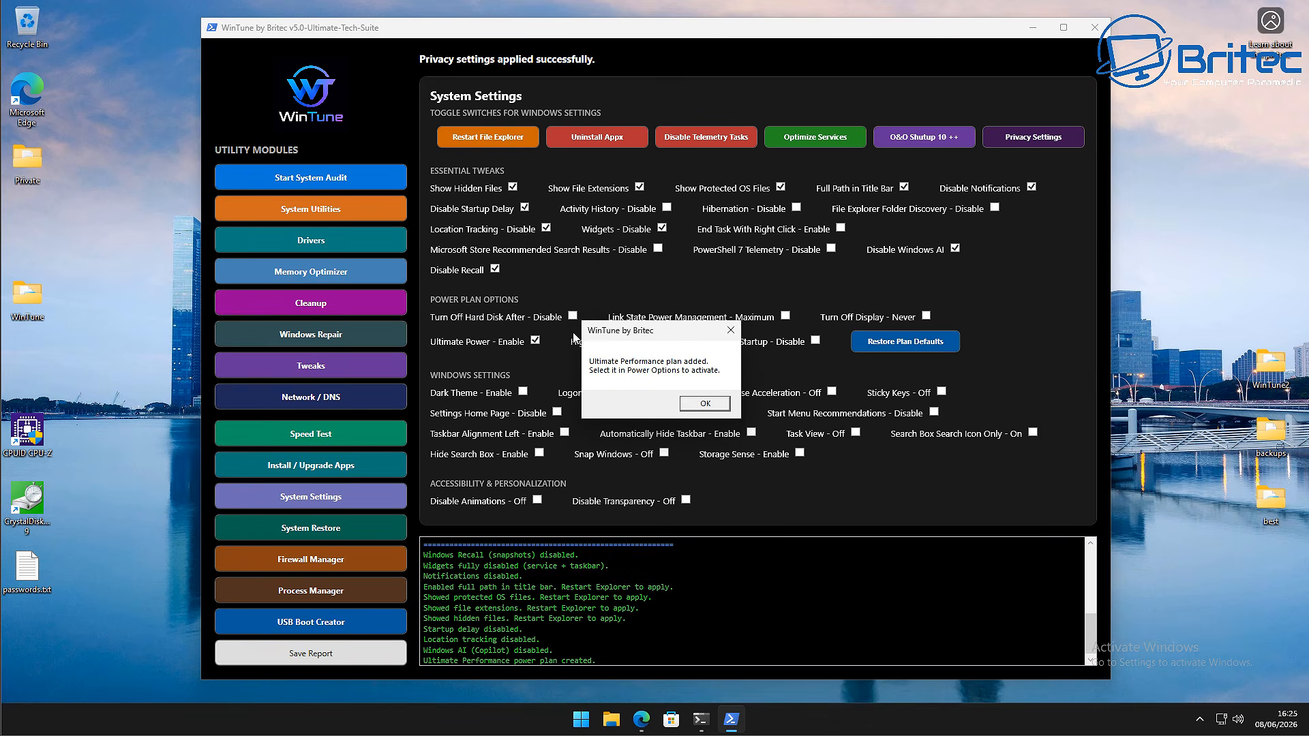
click(704, 403)
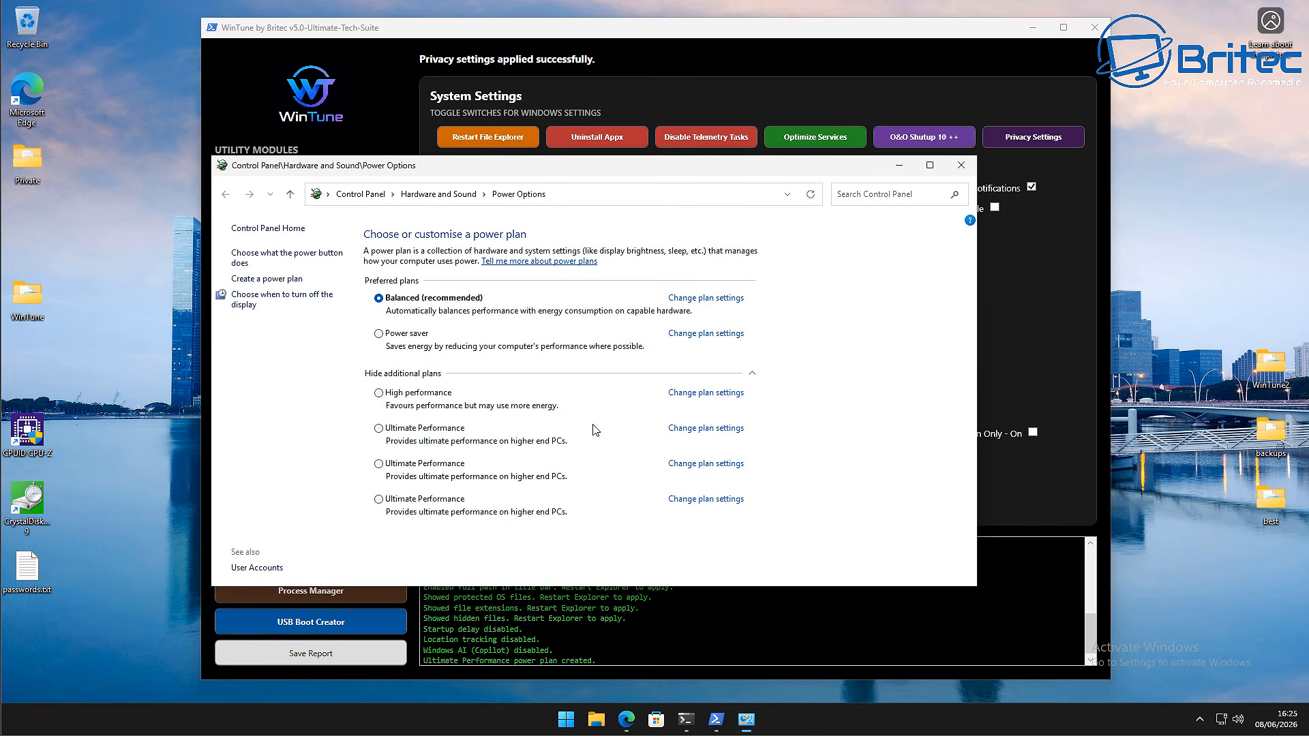
Step: Try an Ultimate Performance plan in Power Options, return to the Balanced (recommended) plan and close the window
click(378, 464)
click(379, 300)
click(961, 165)
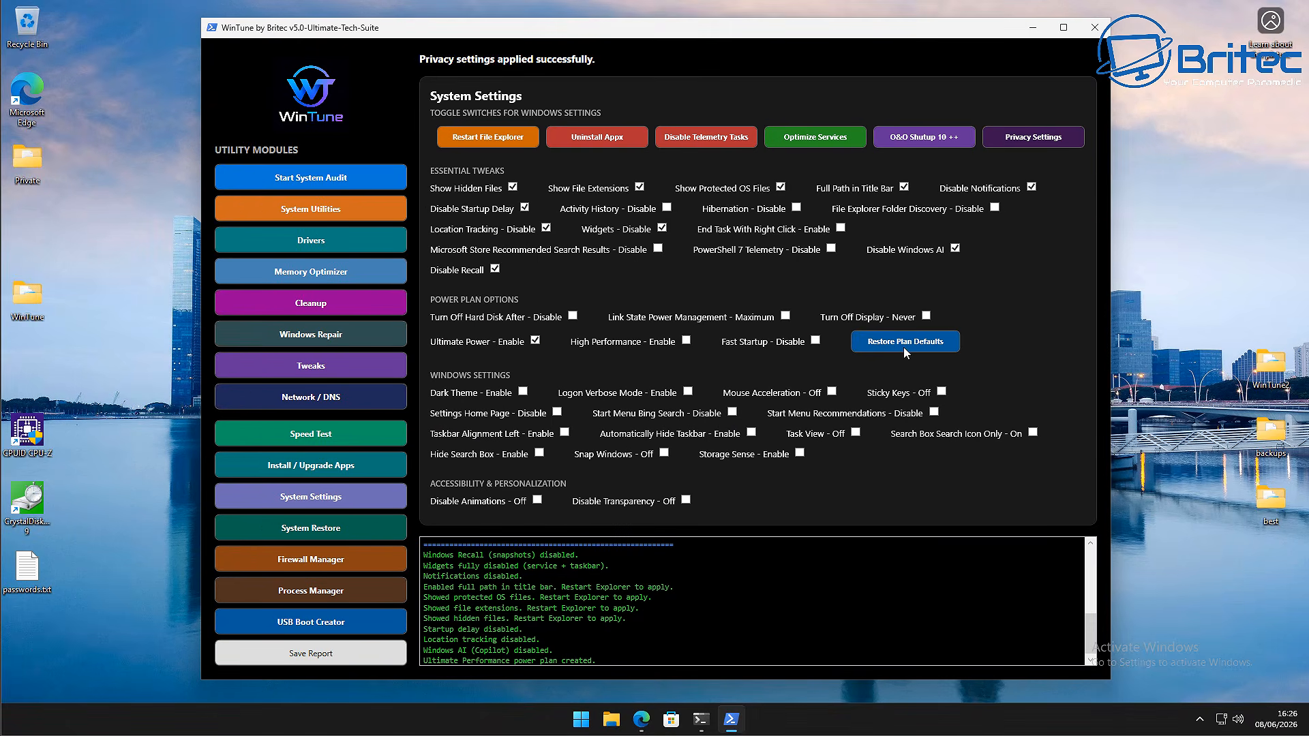
Step: Set the display to never turn off and Link State Power Management to Maximum in the power plan options
click(925, 317)
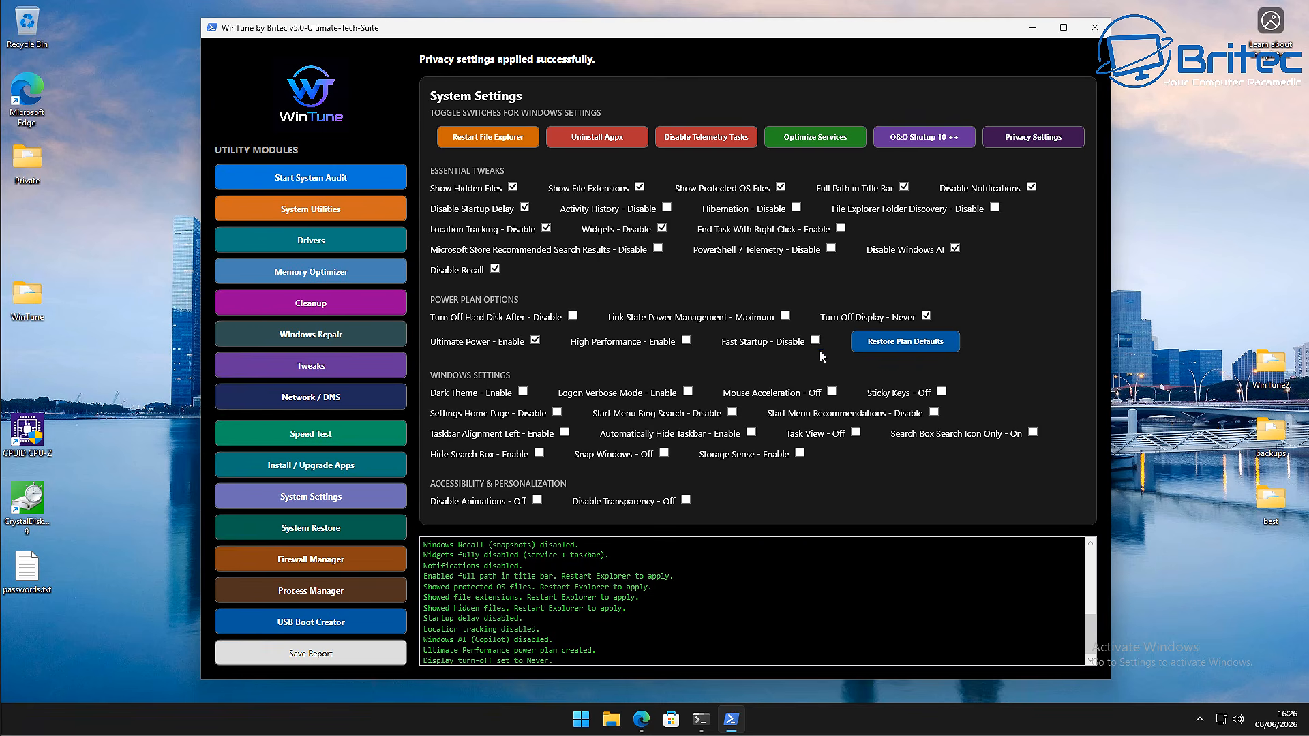
click(786, 316)
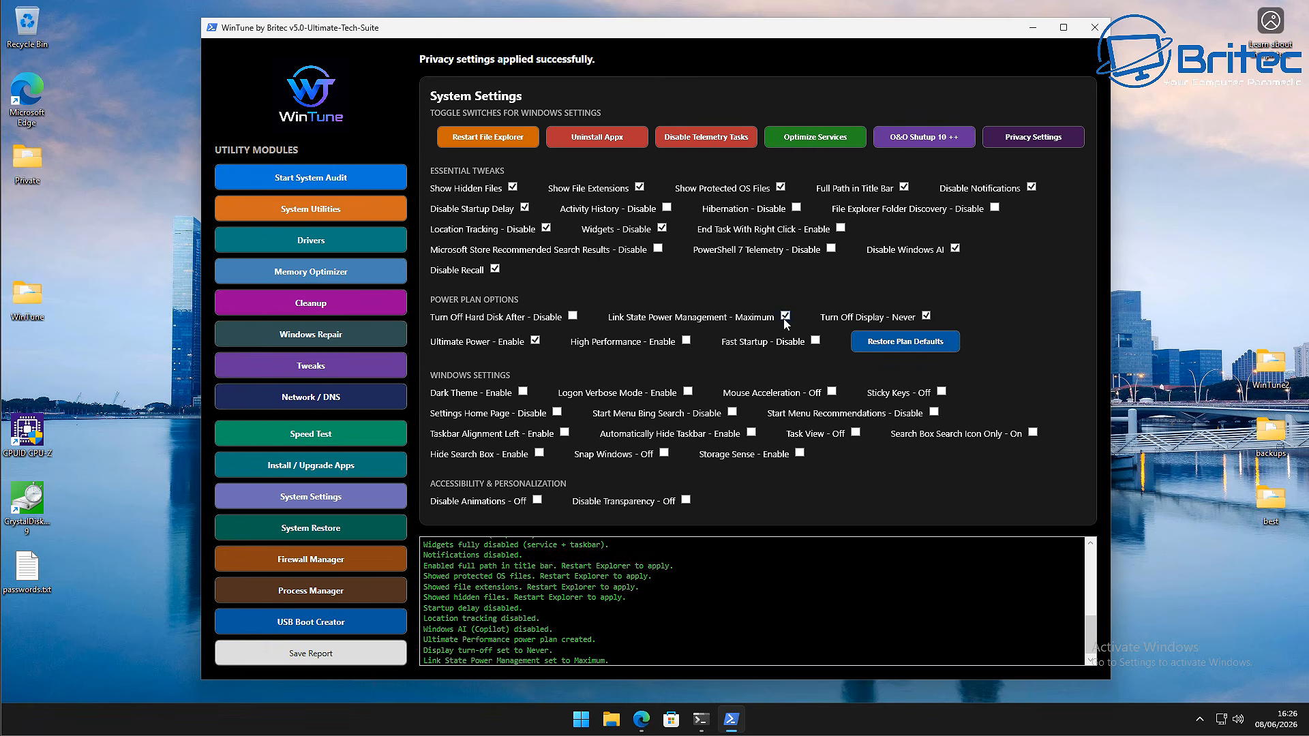
click(785, 317)
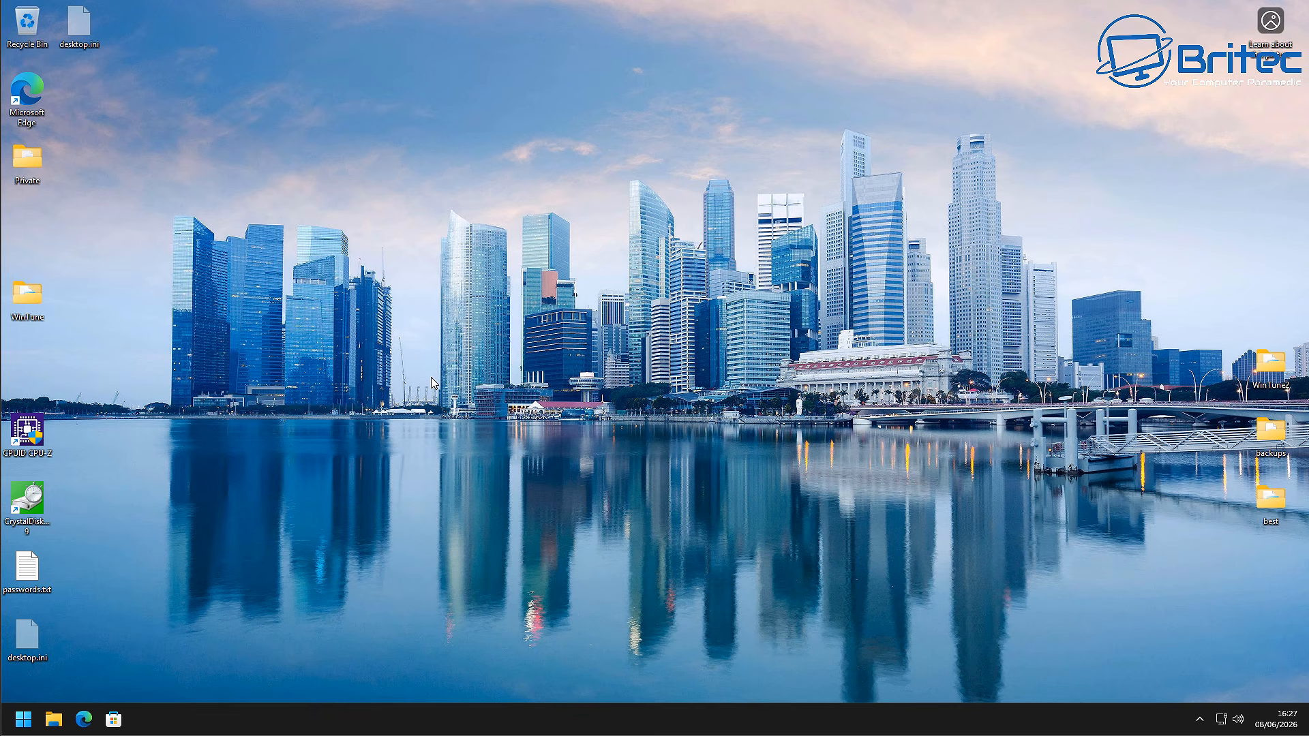
Step: Open Windows Settings and review the Recommendations & offers options under Privacy & security
click(25, 724)
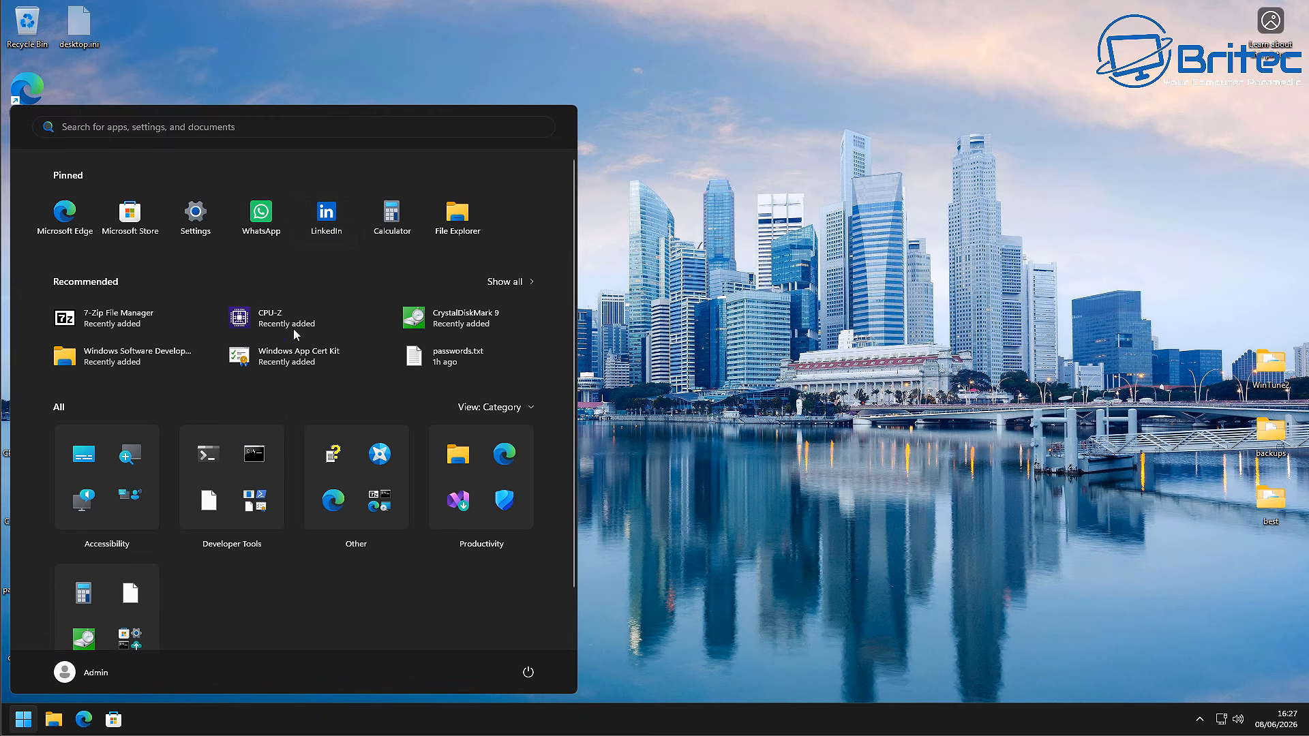
click(195, 215)
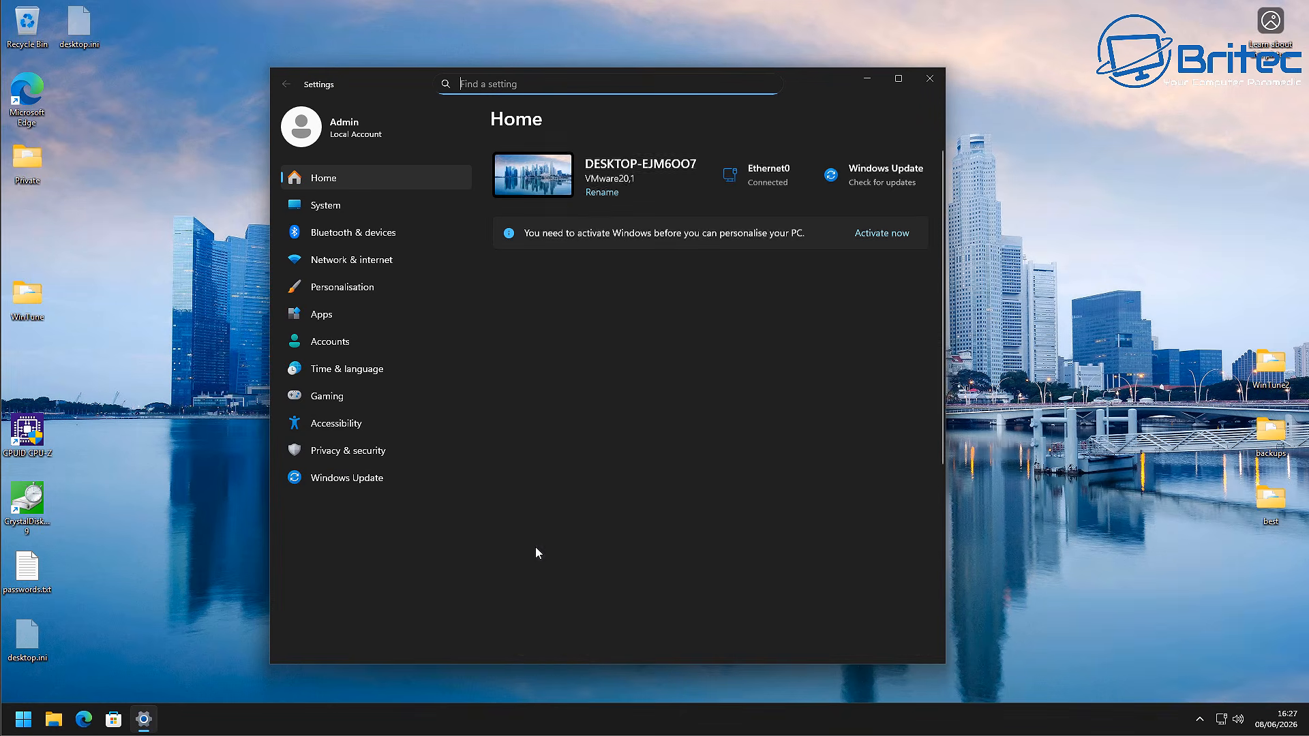
click(347, 452)
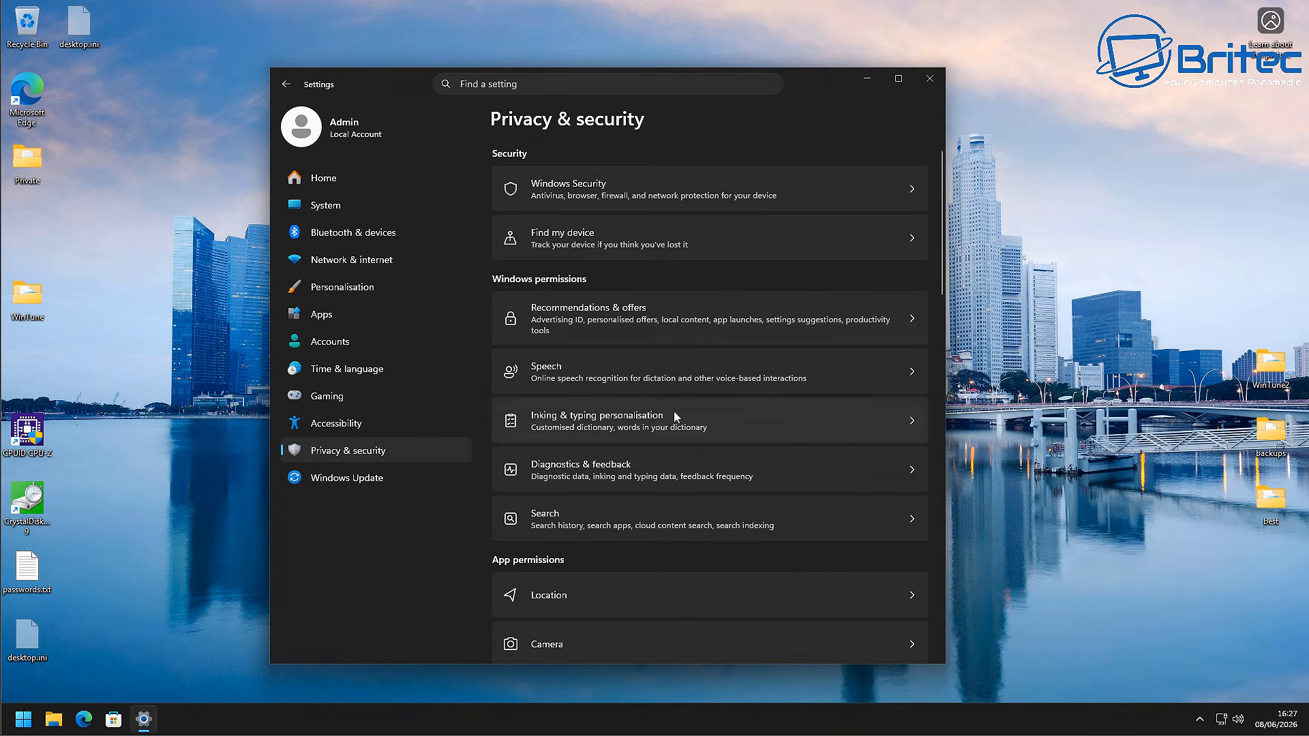
click(640, 326)
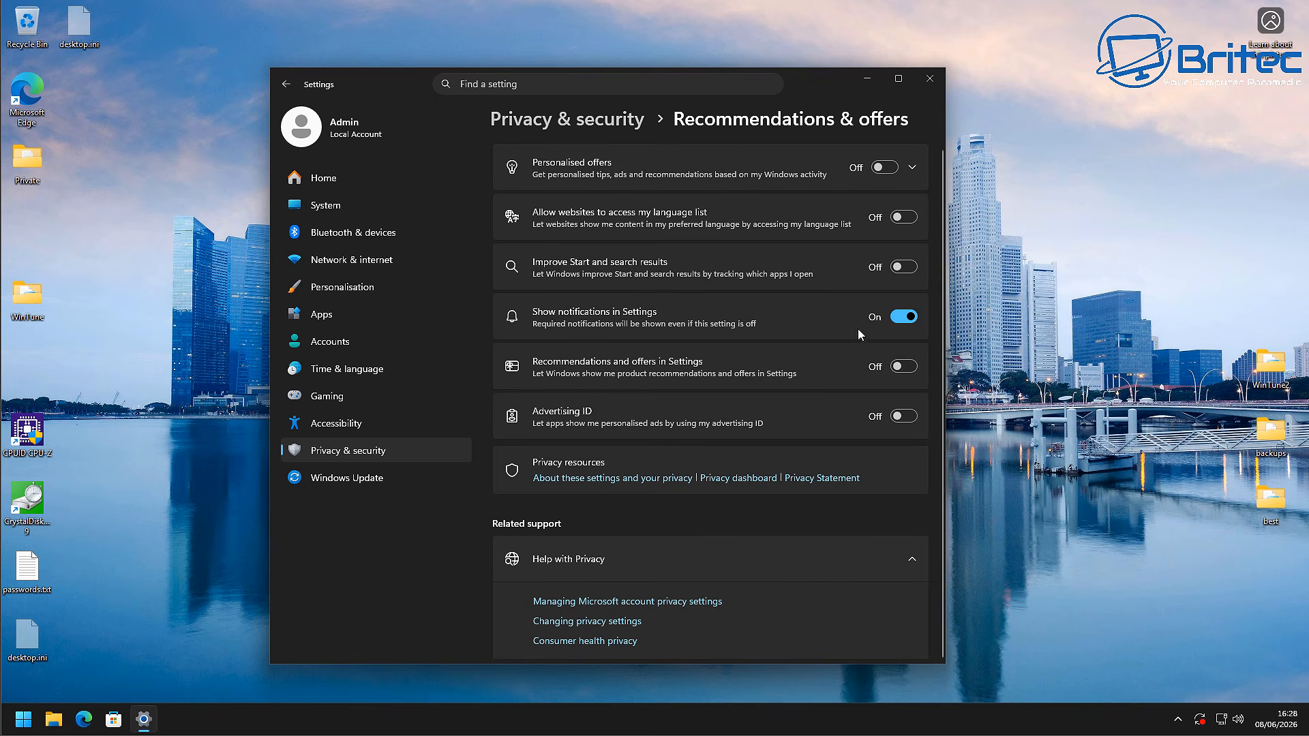
click(286, 83)
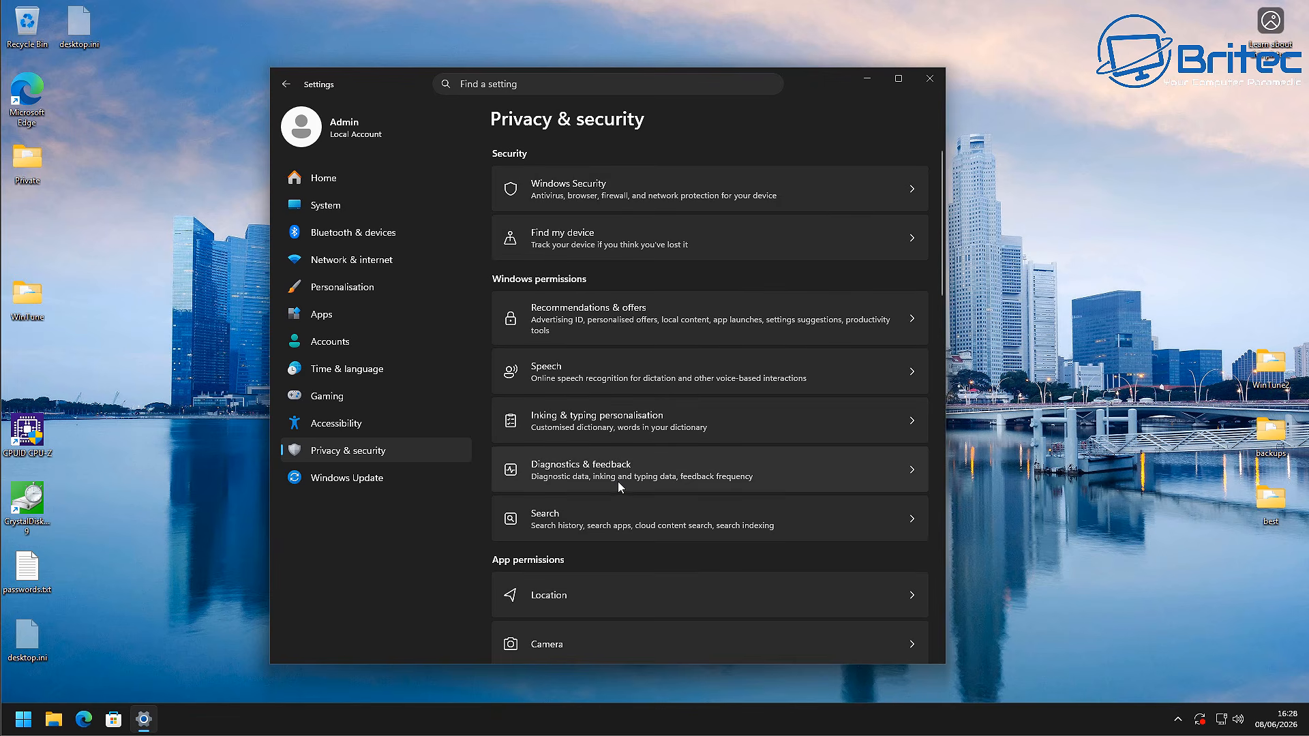
Step: Review the Diagnostics & feedback and Location pages under Privacy & security
click(619, 478)
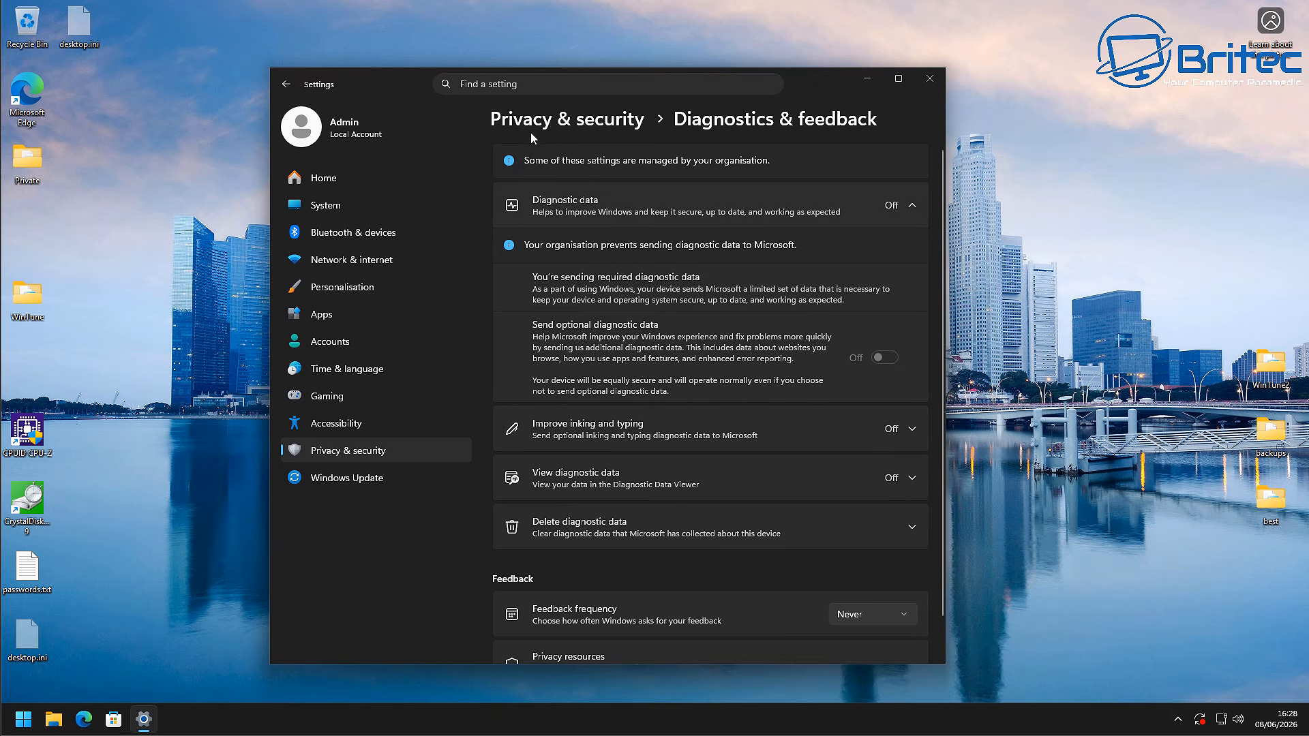
click(285, 84)
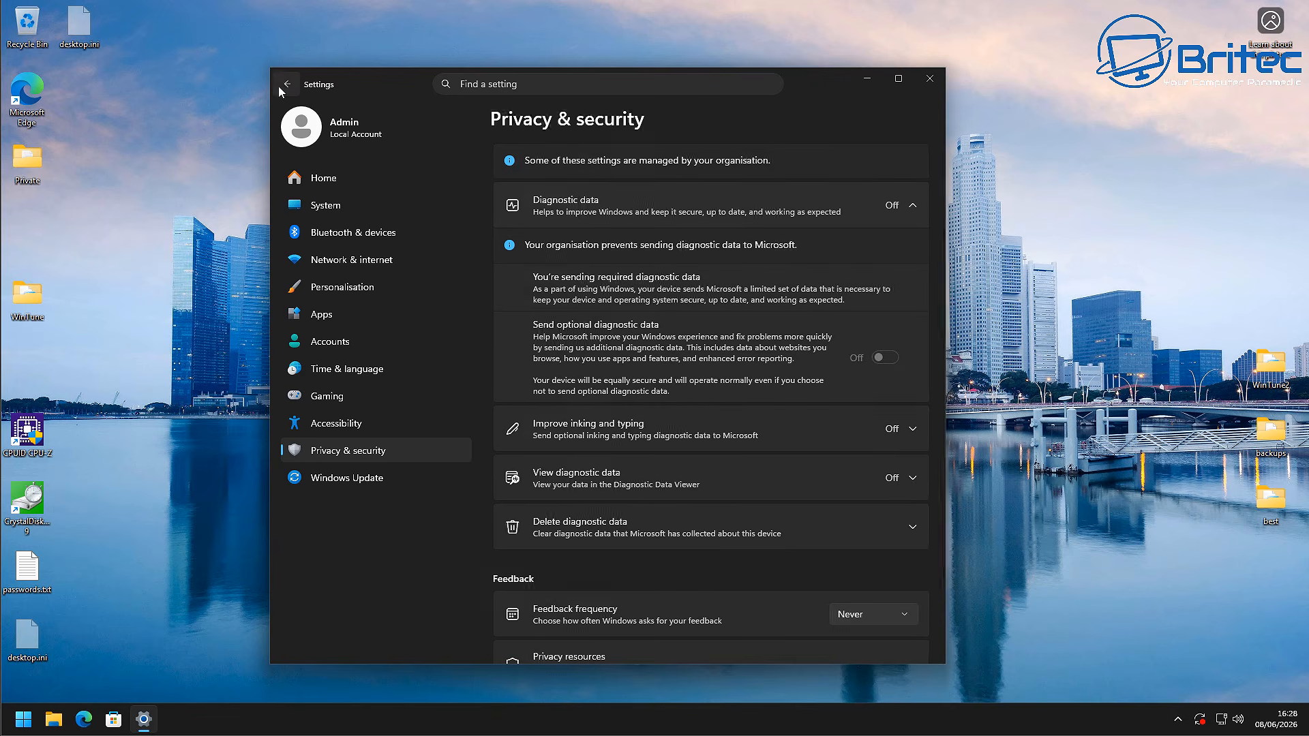
scroll(646, 507, down, 4)
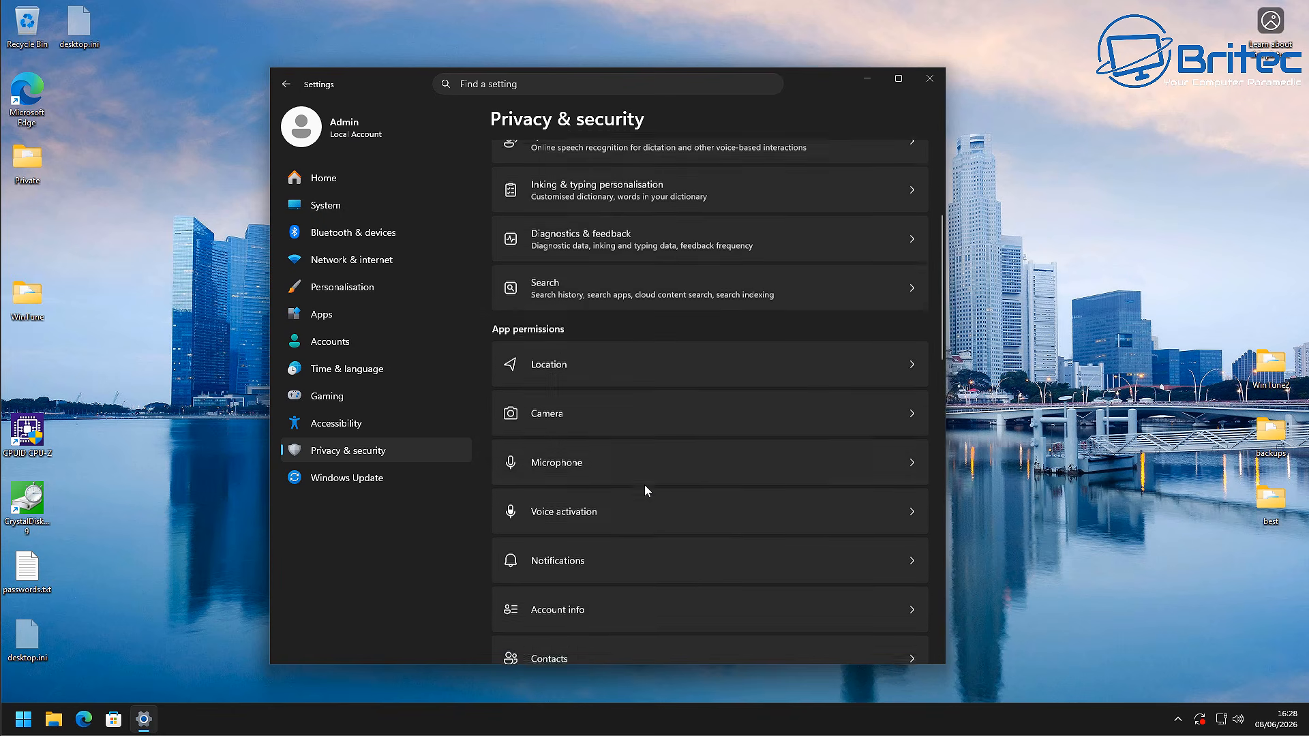
click(606, 358)
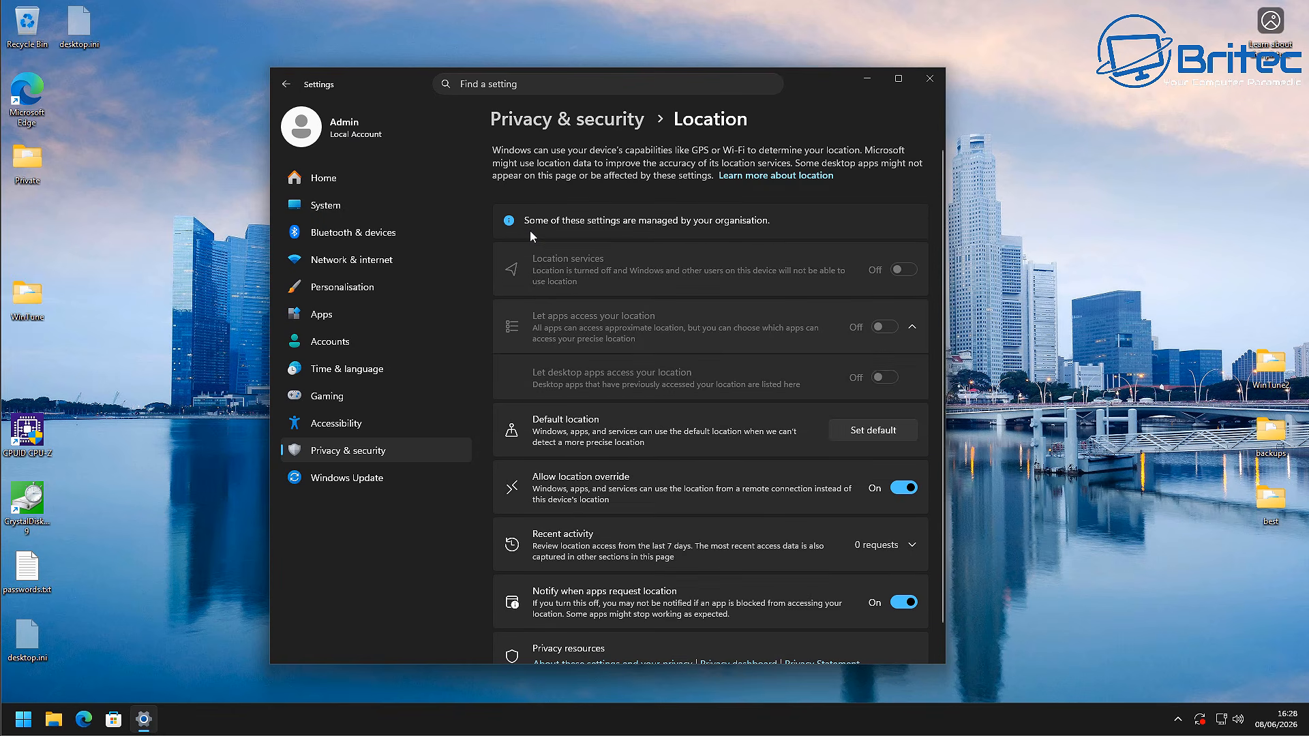
click(286, 84)
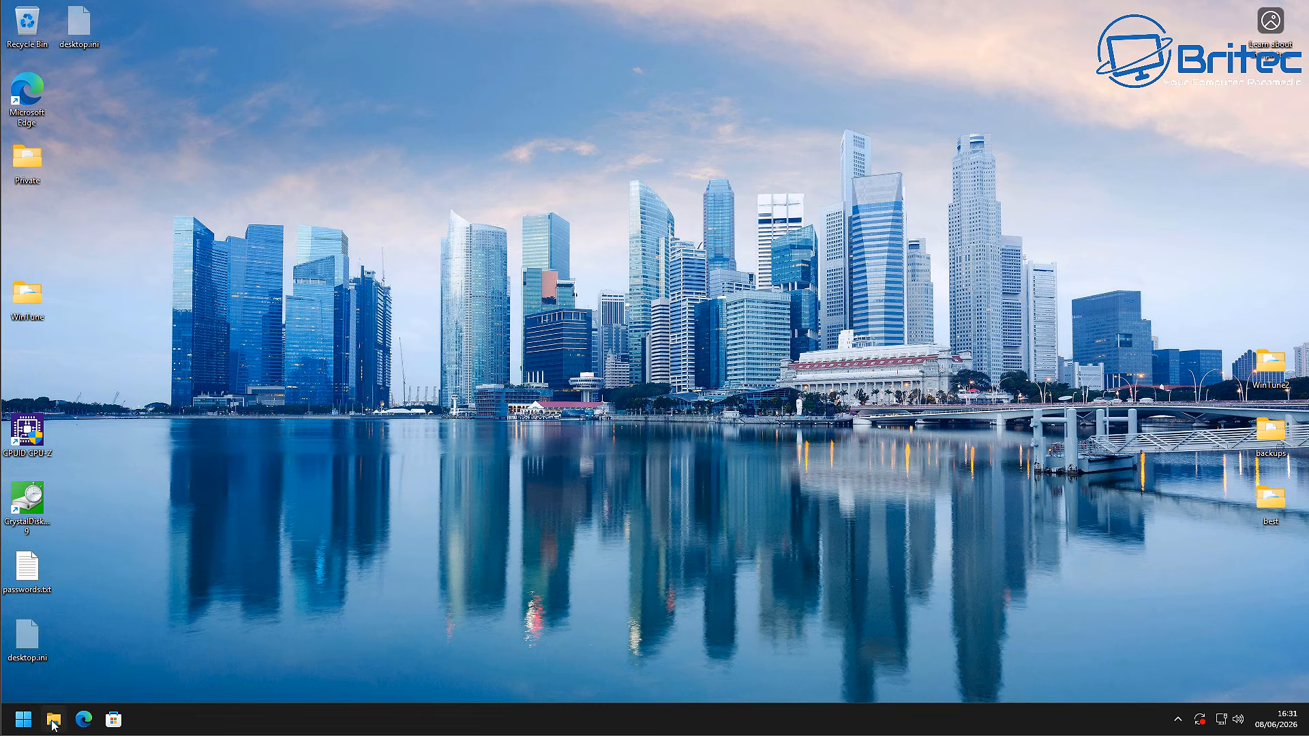
Step: Look at This PC in File Explorer and close the window
click(54, 719)
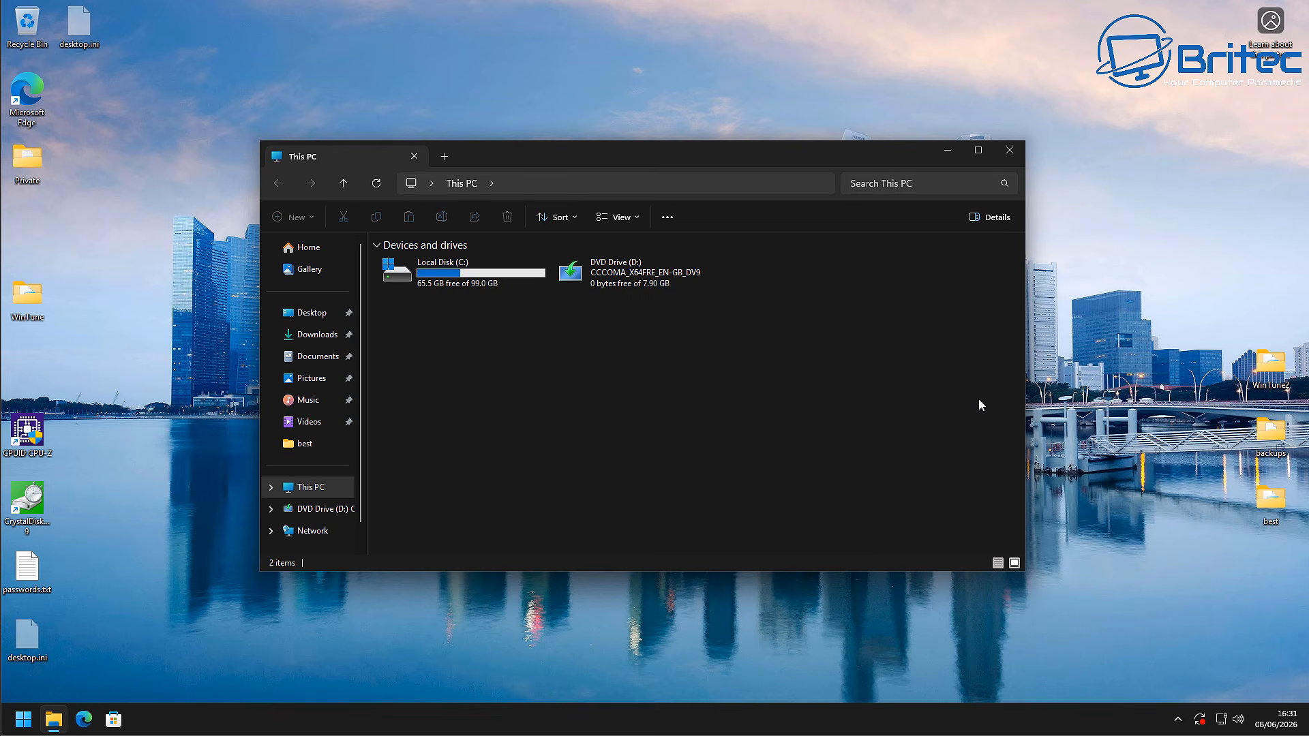
click(1010, 150)
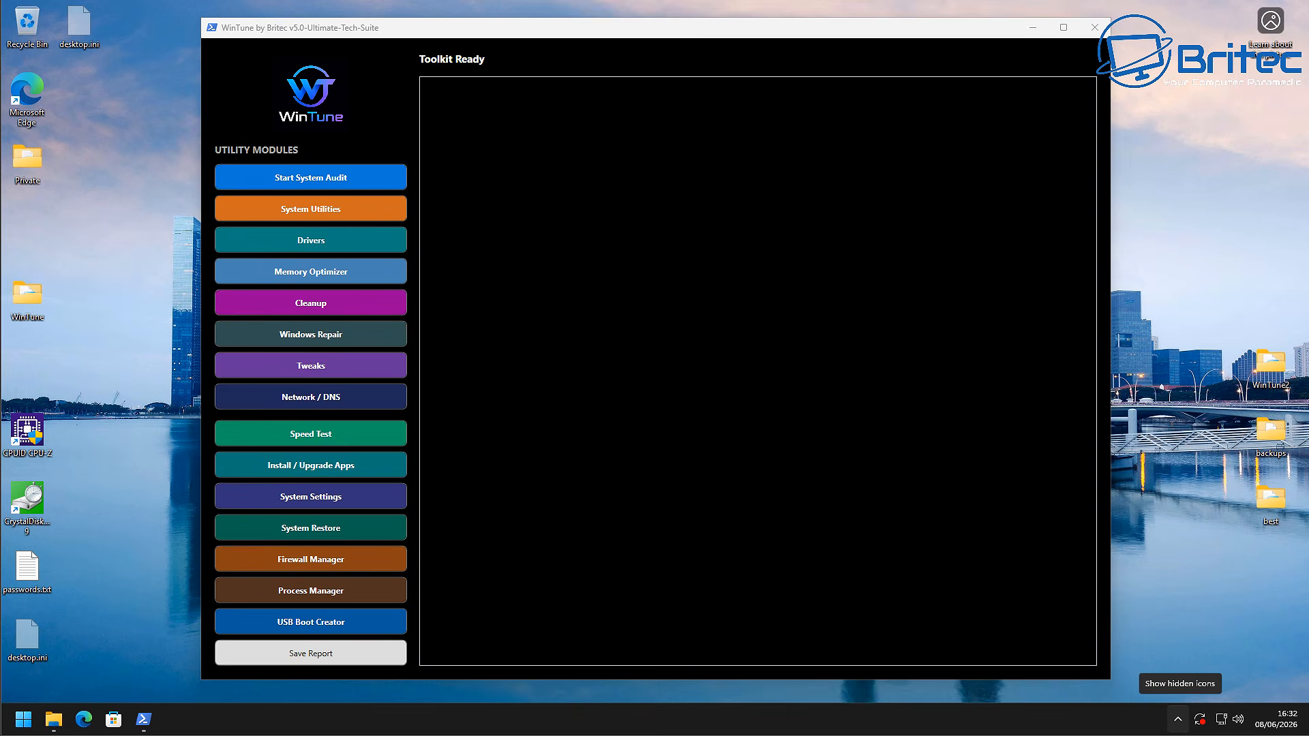
Step: Create a restore point in WinTune's System Restore module and list the system's restore points
click(327, 499)
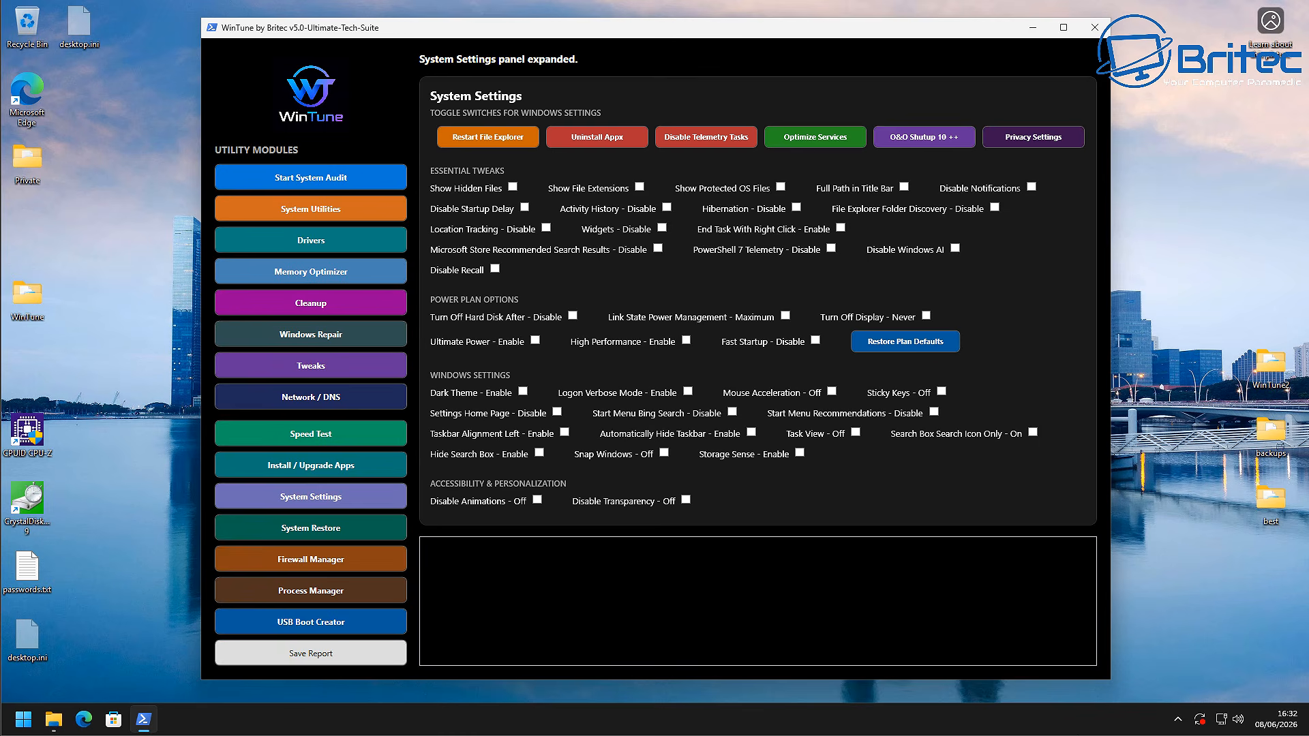
click(326, 530)
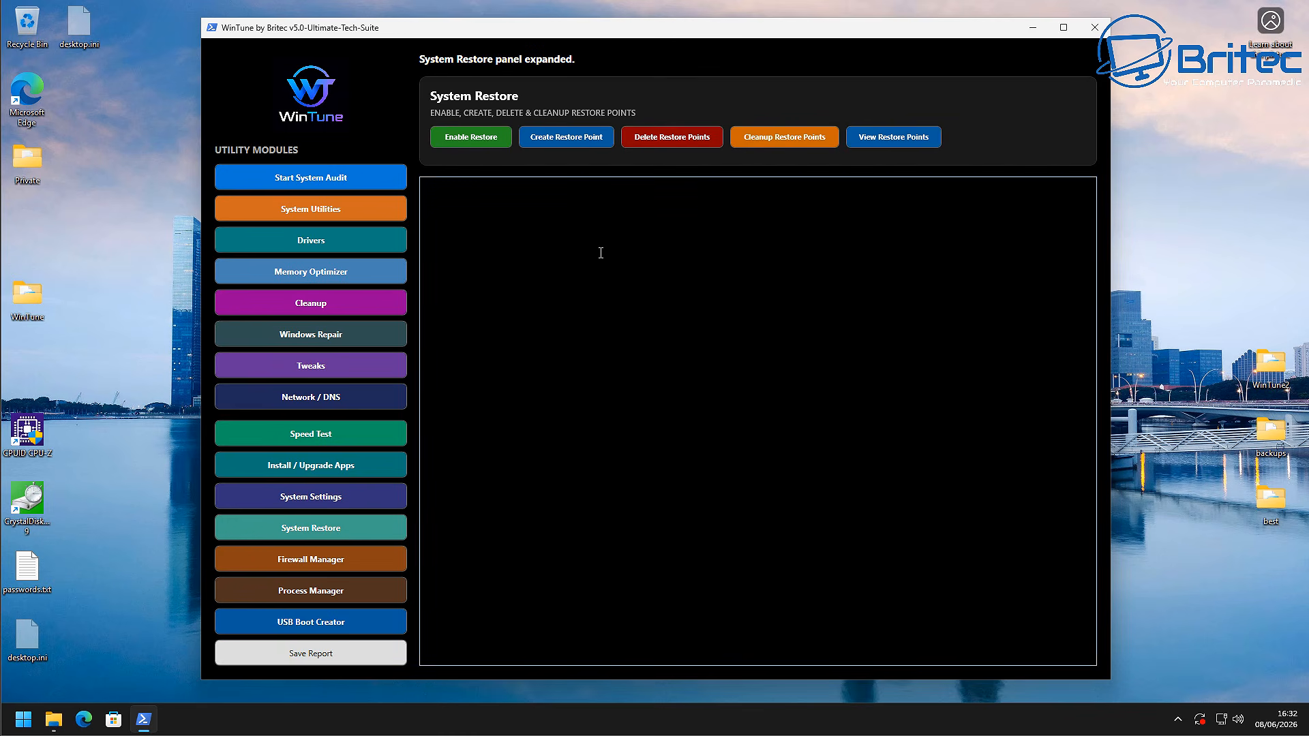
click(891, 140)
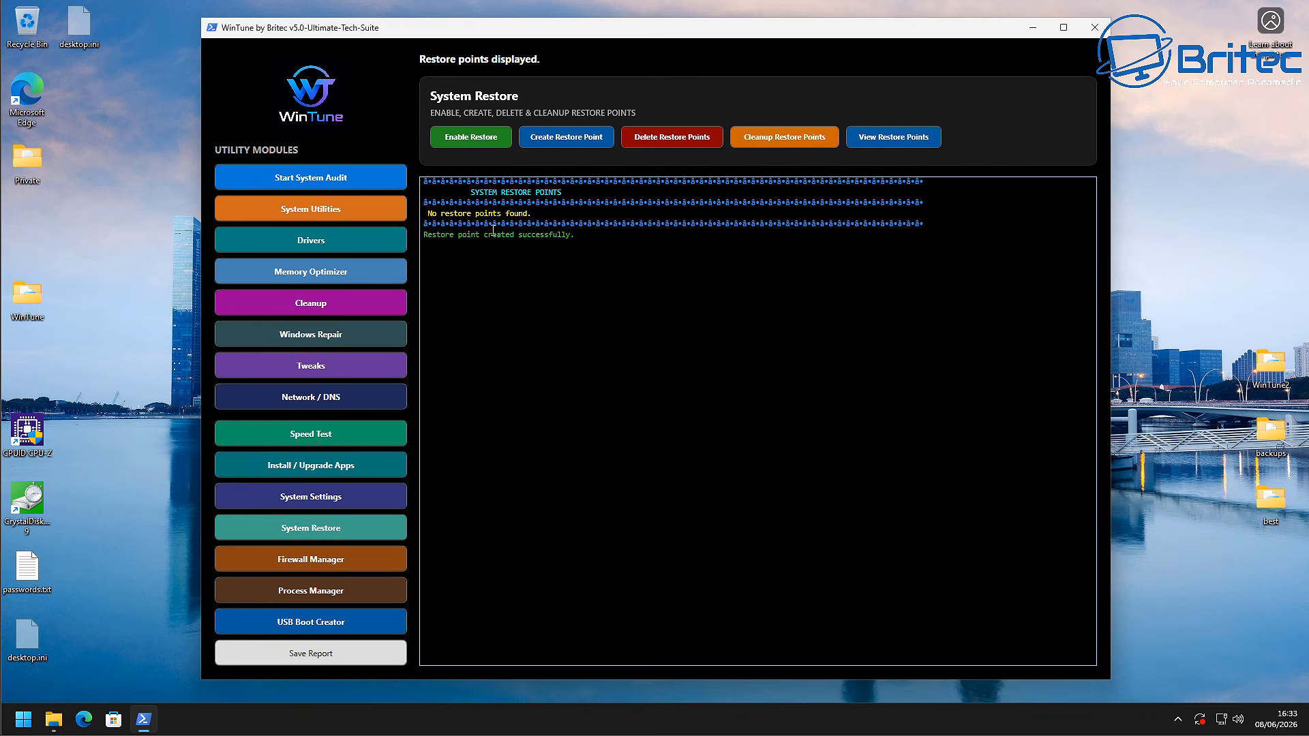
click(908, 142)
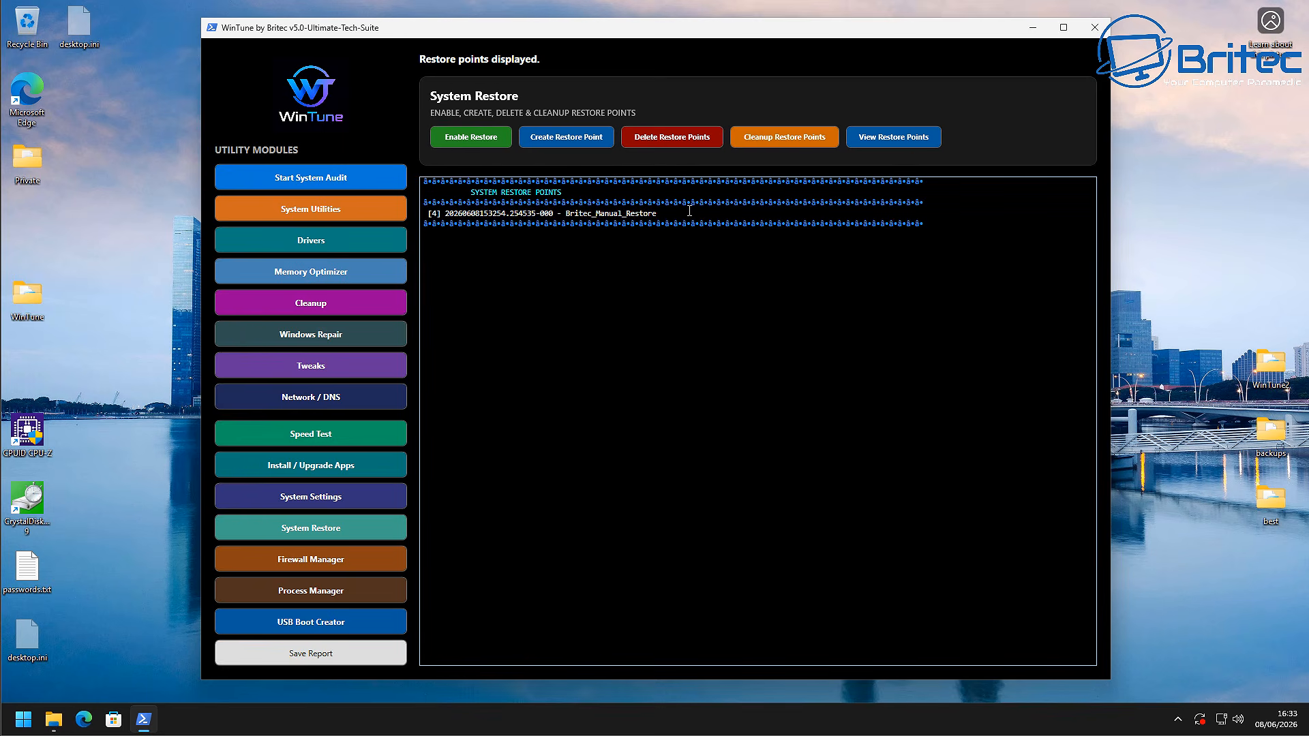
drag(690, 210, 426, 213)
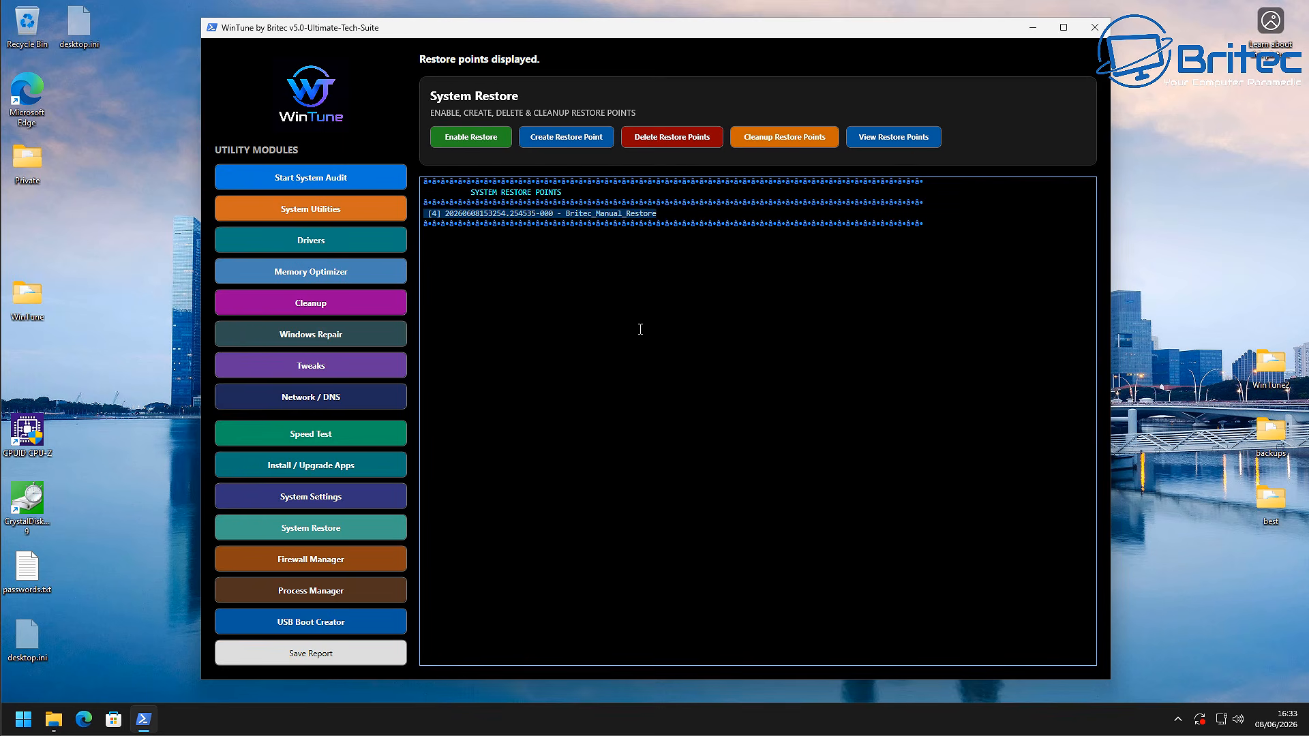
click(665, 303)
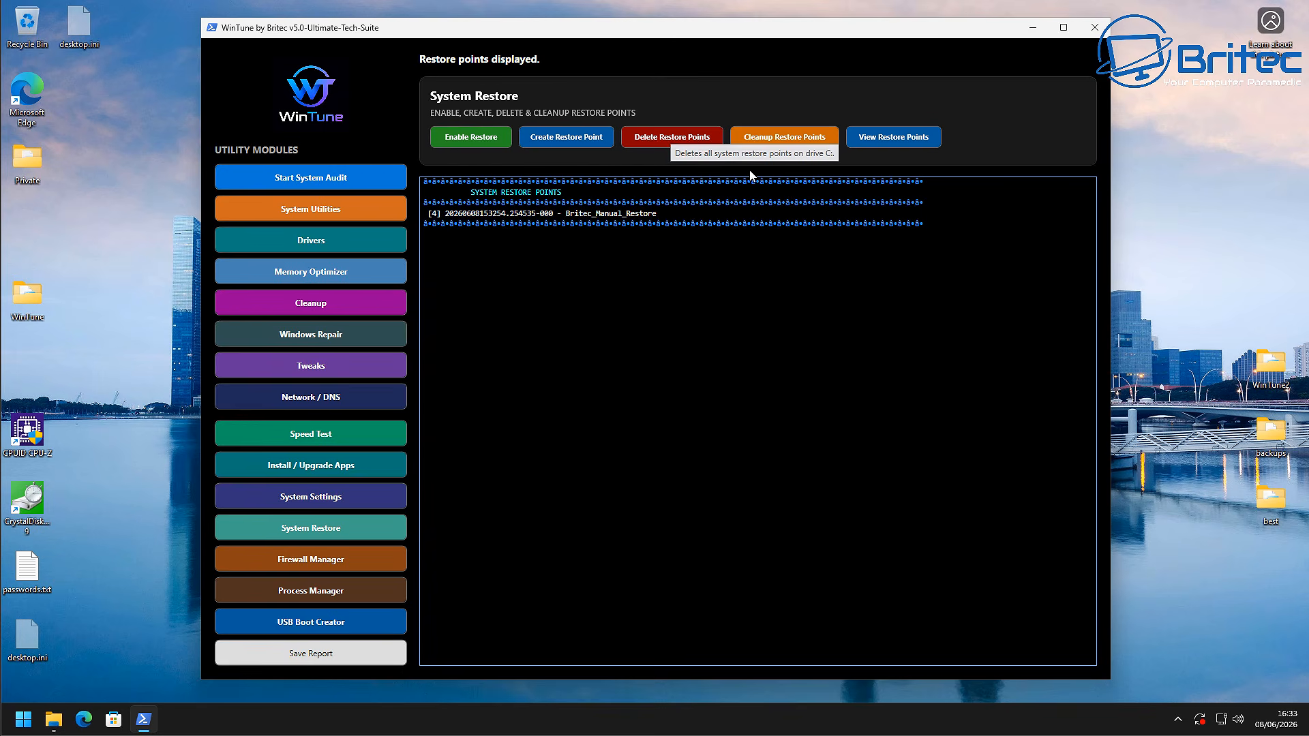
Step: Open the System Restore wizard from the restore point cleanup, select the Britec_Manual_Restore point and cancel without restoring
click(776, 144)
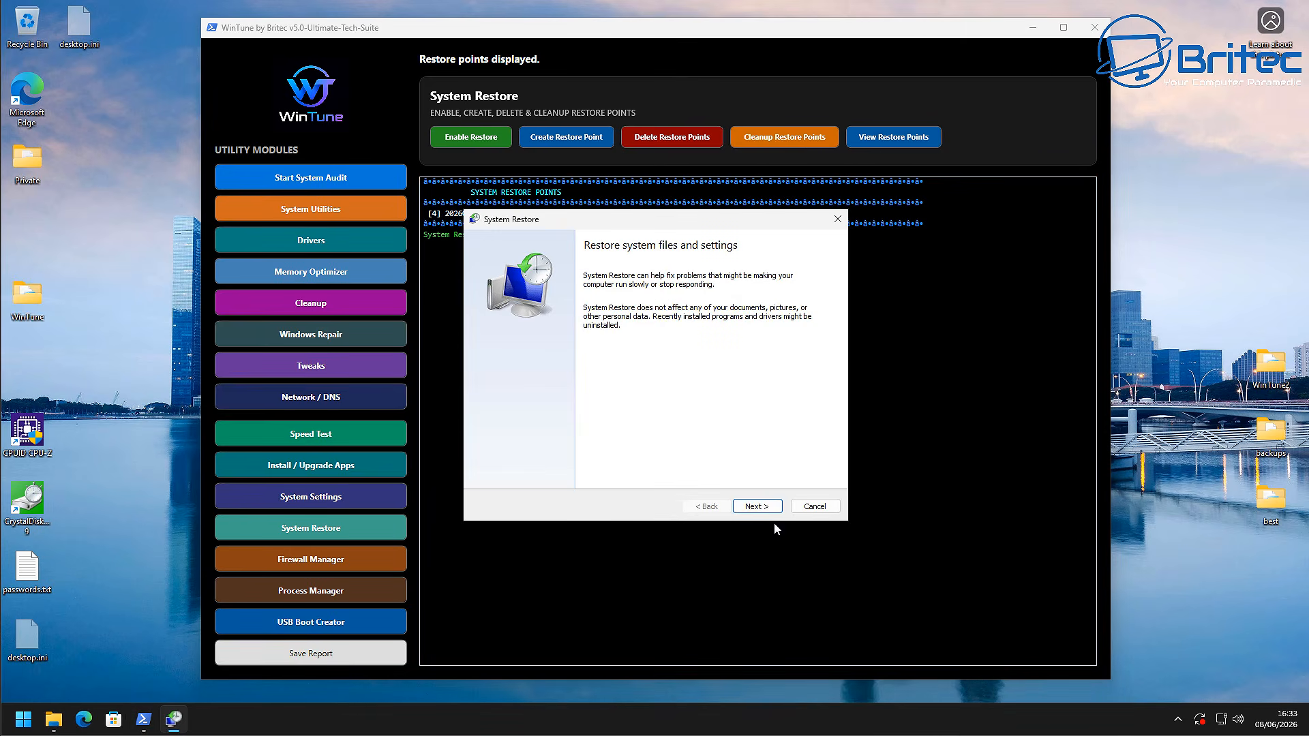
click(756, 506)
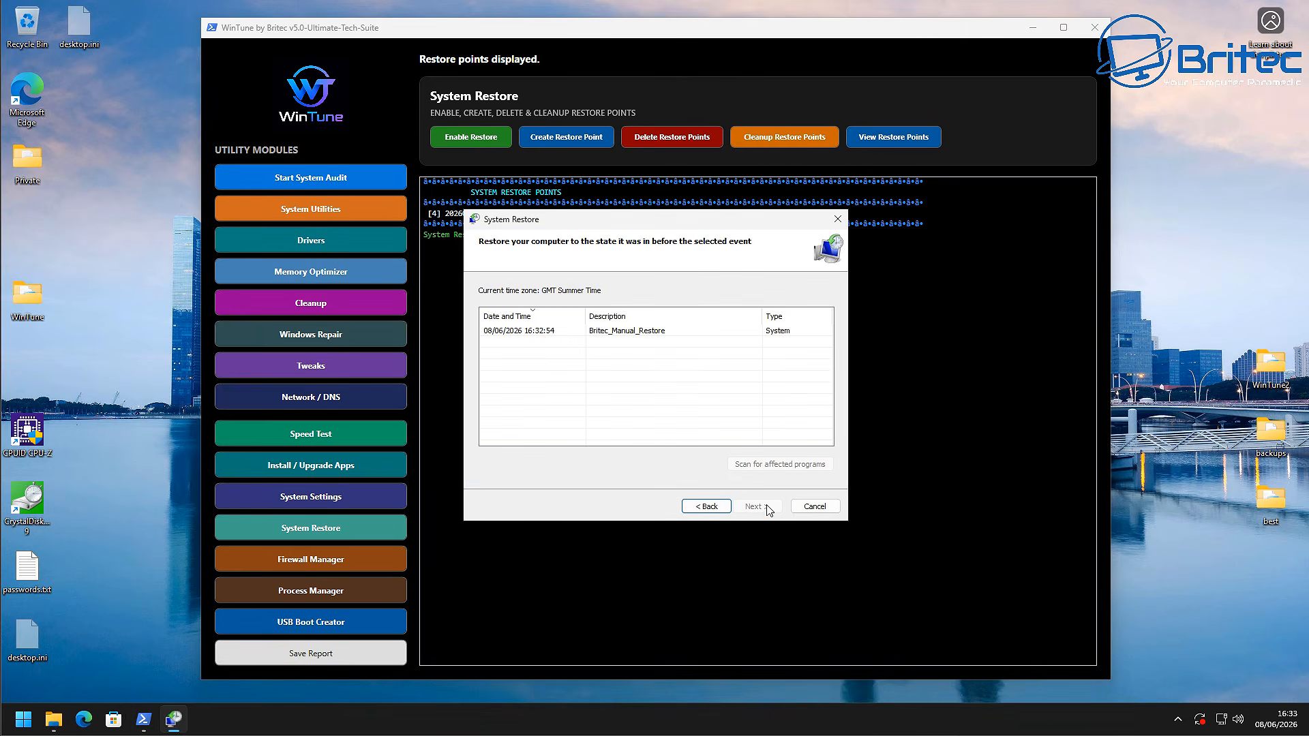
click(543, 332)
click(807, 506)
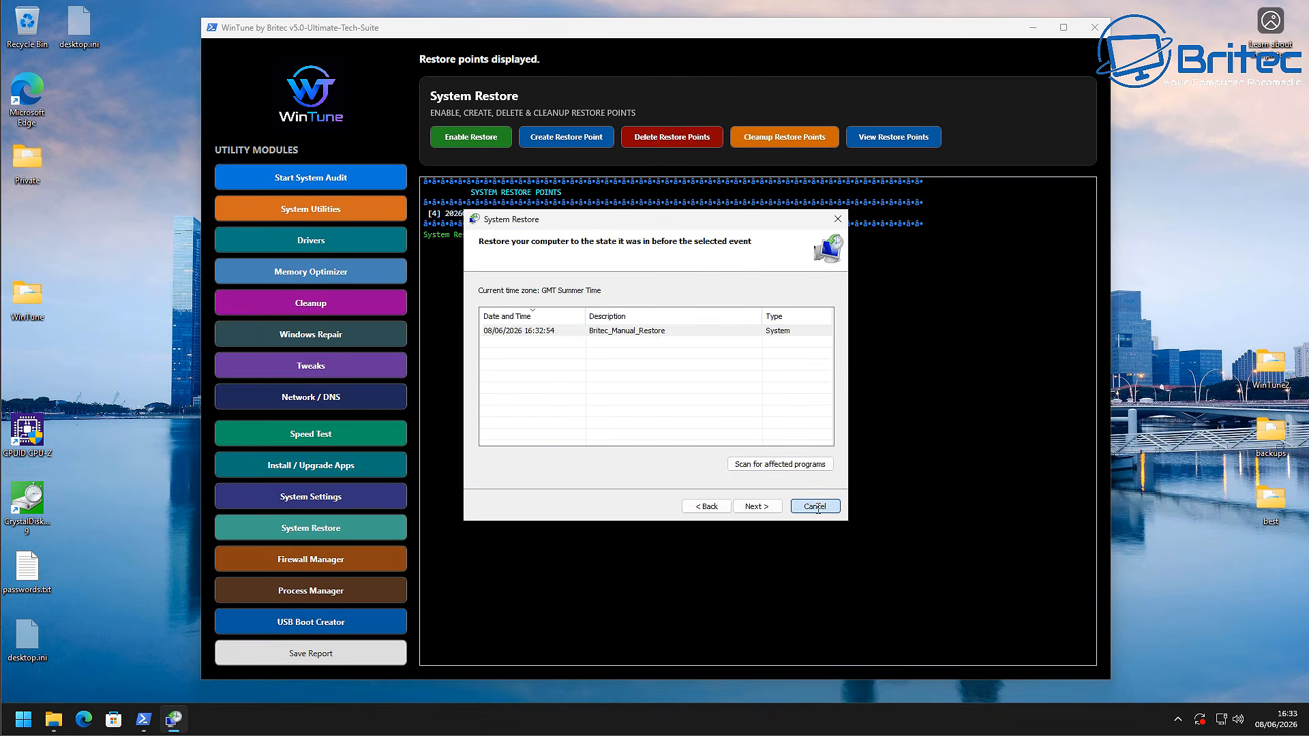
Step: Try to delete all system restore points, and reopen the restore point cleanup wizard and cancel it
click(681, 138)
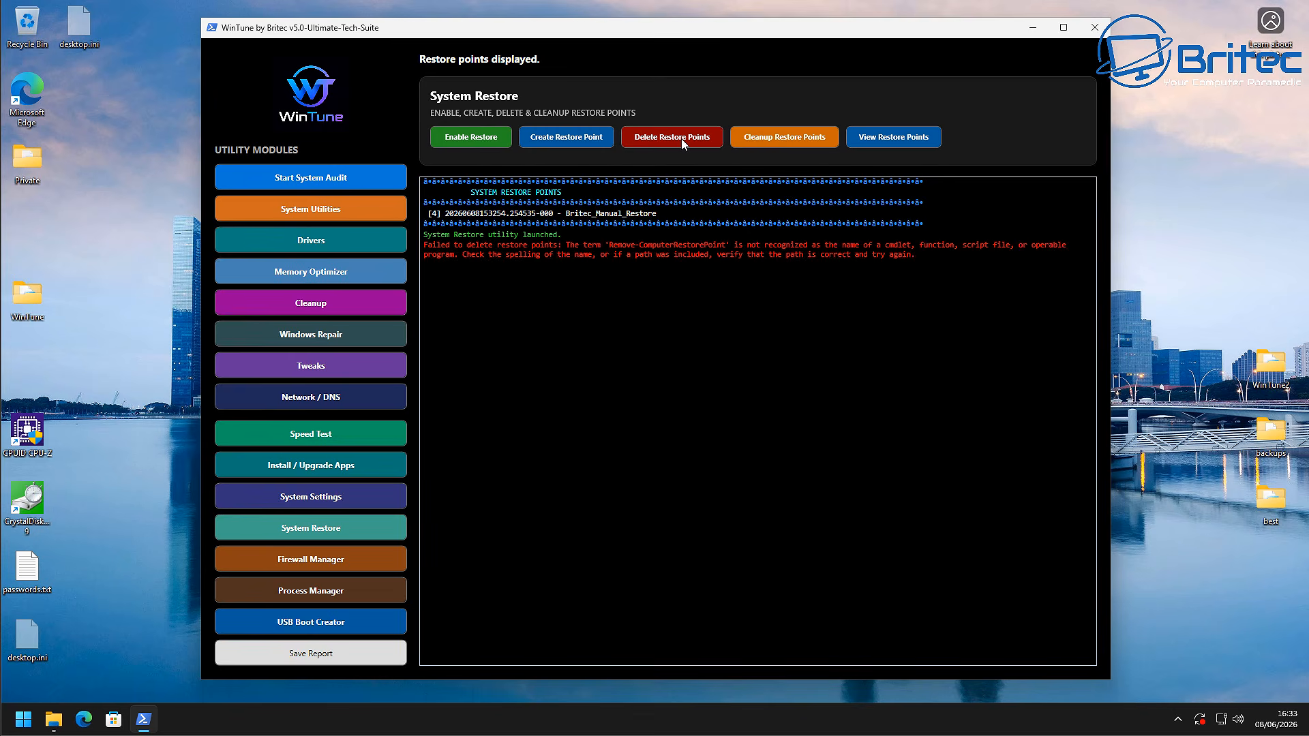
drag(917, 256, 424, 244)
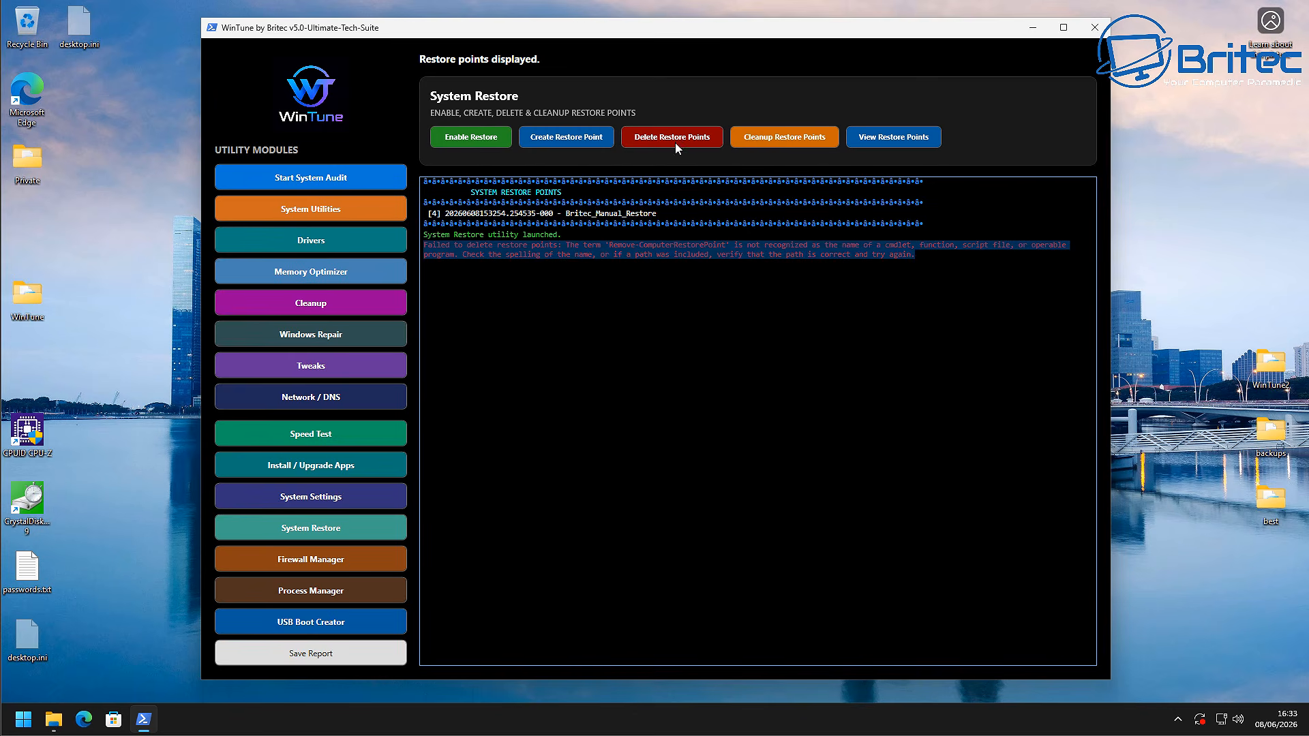
click(783, 138)
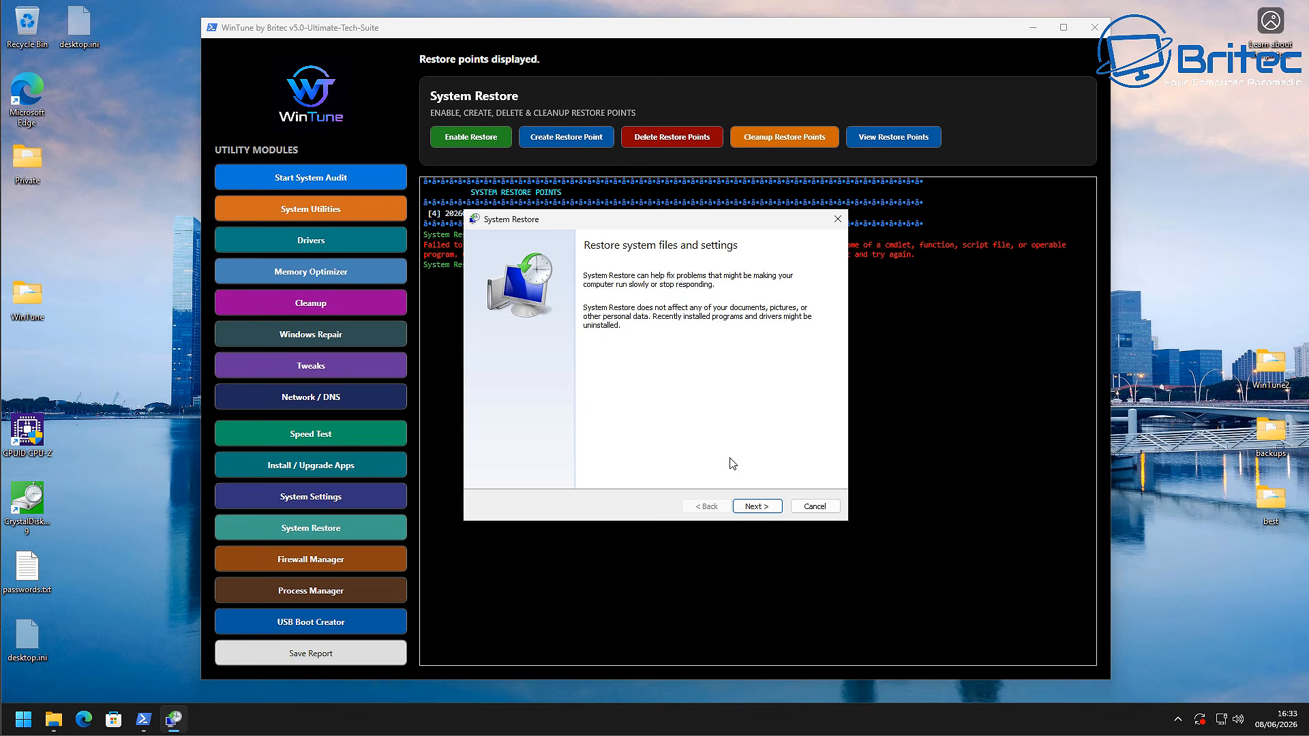
click(815, 506)
drag(926, 254, 424, 244)
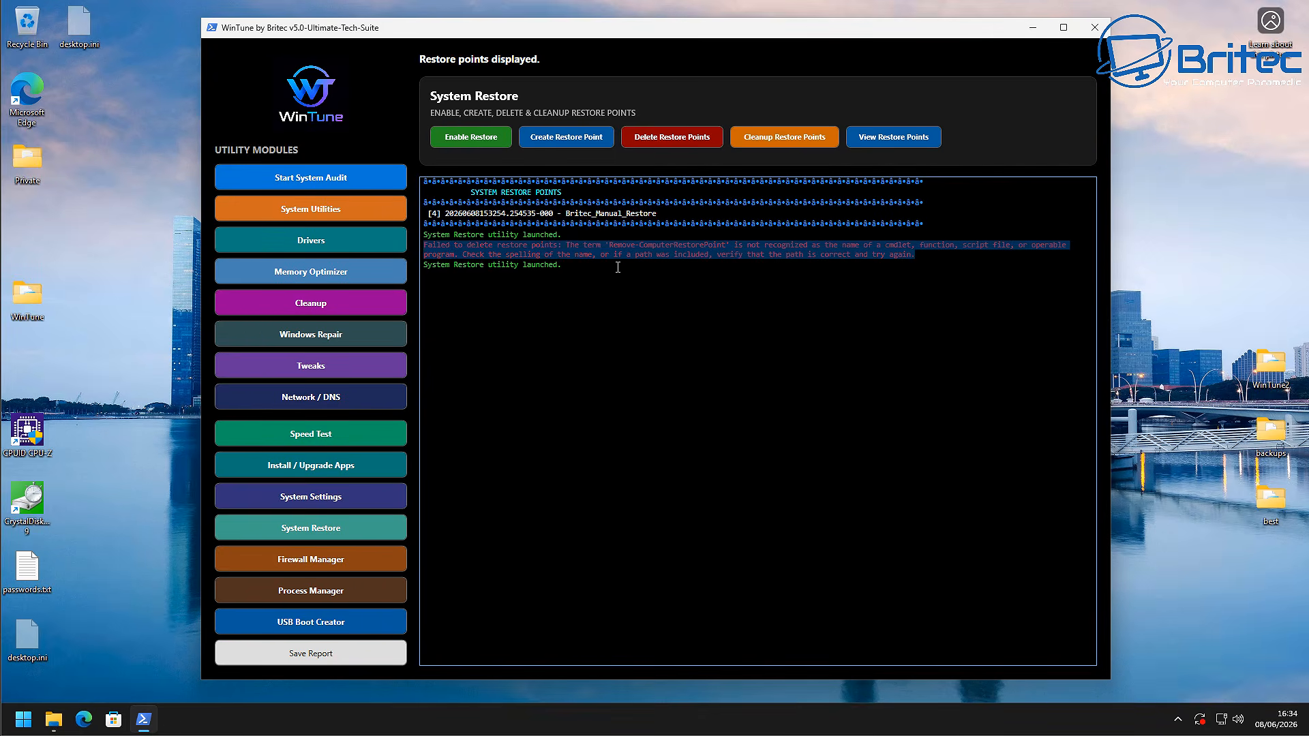
Step: Open the Firewall Manager module and browse the Windows Defender firewall rules, selecting Network Discovery (SSDP-Out)
click(750, 321)
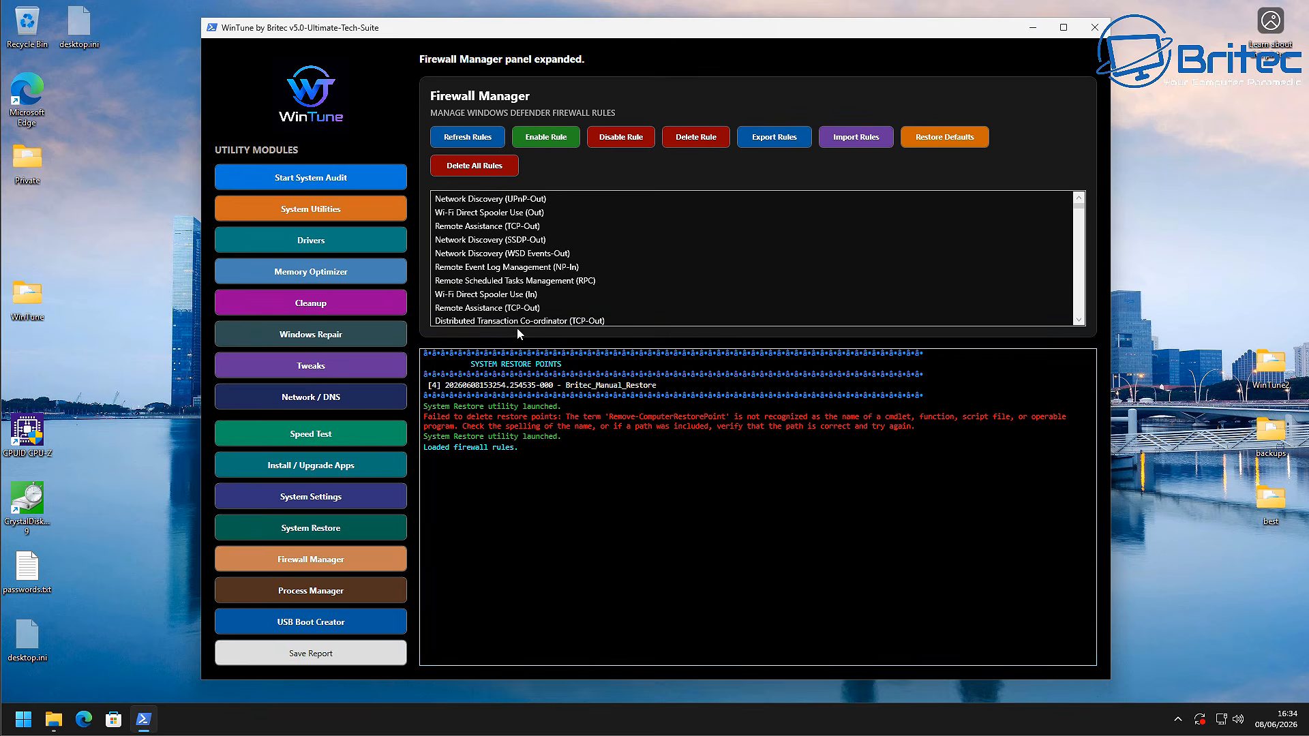
click(516, 242)
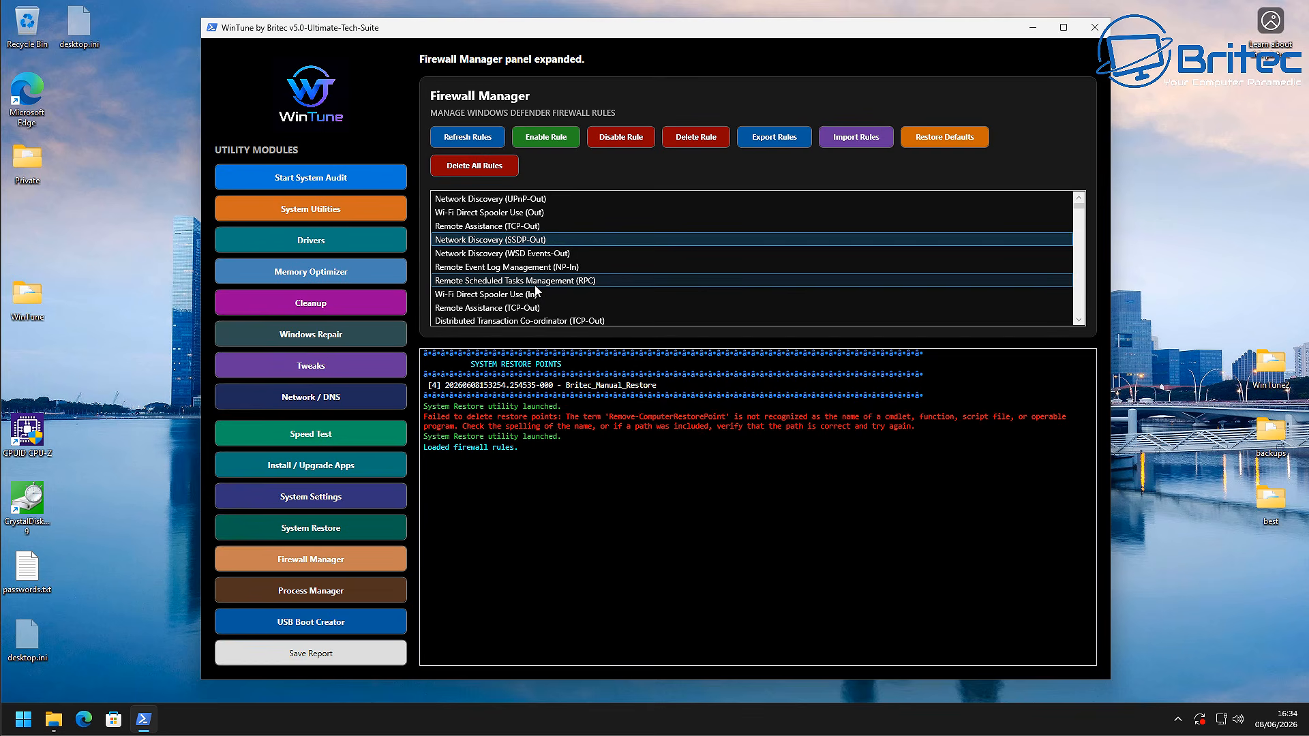
scroll(535, 292, down, 8)
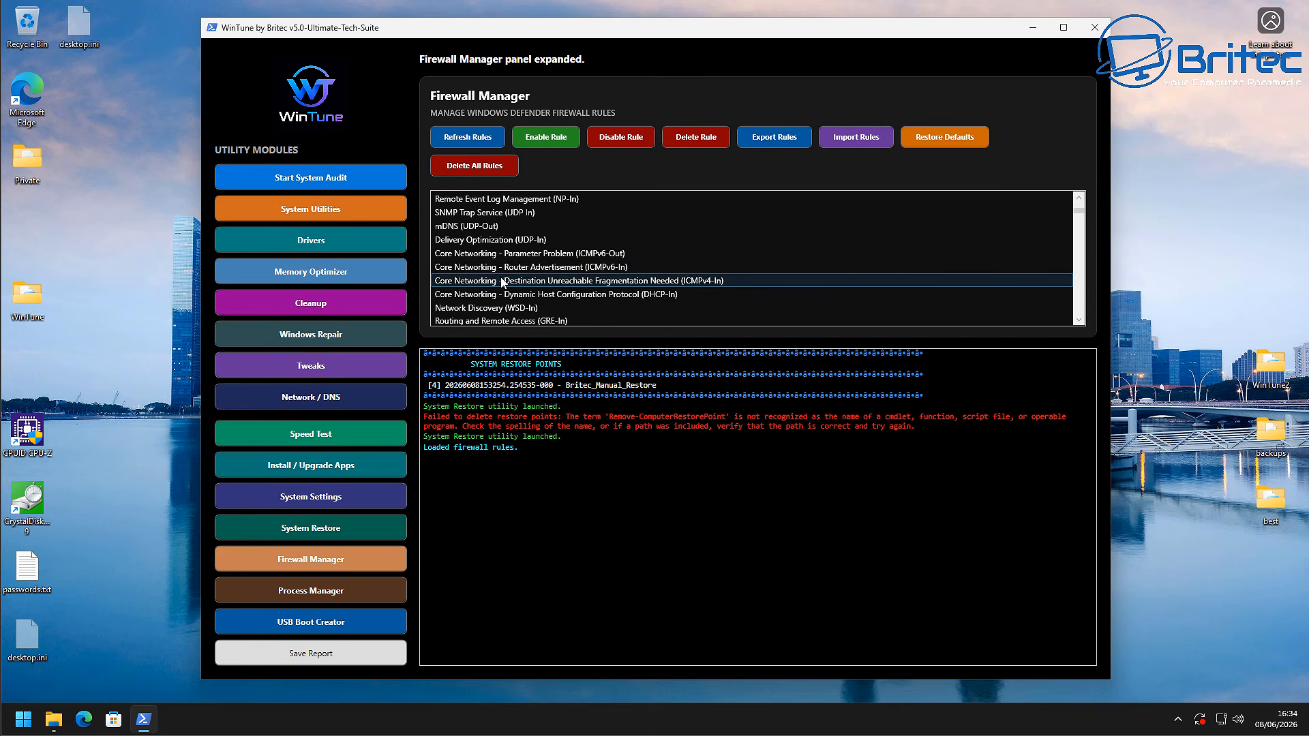
Step: Disable the Network Discovery (WSD-In) firewall rule, re-enable it and browse to the end of the rules
click(503, 269)
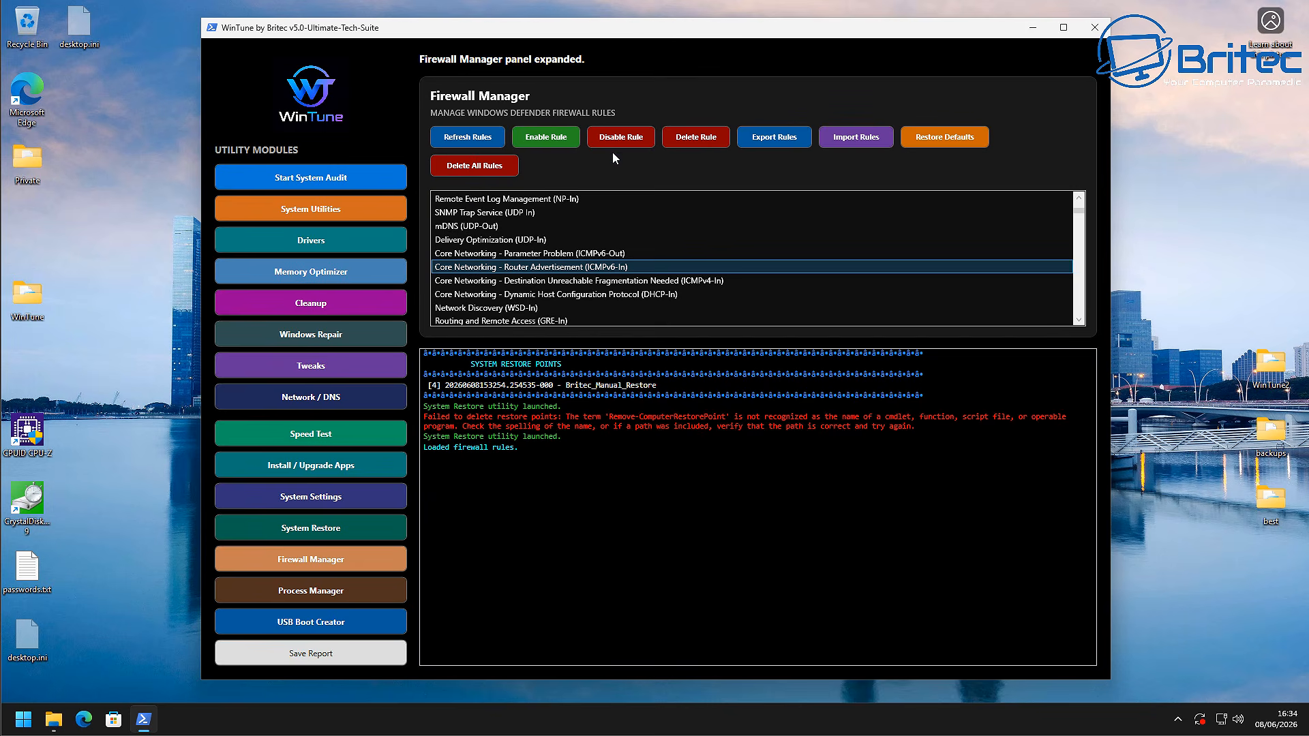
scroll(525, 288, down, 5)
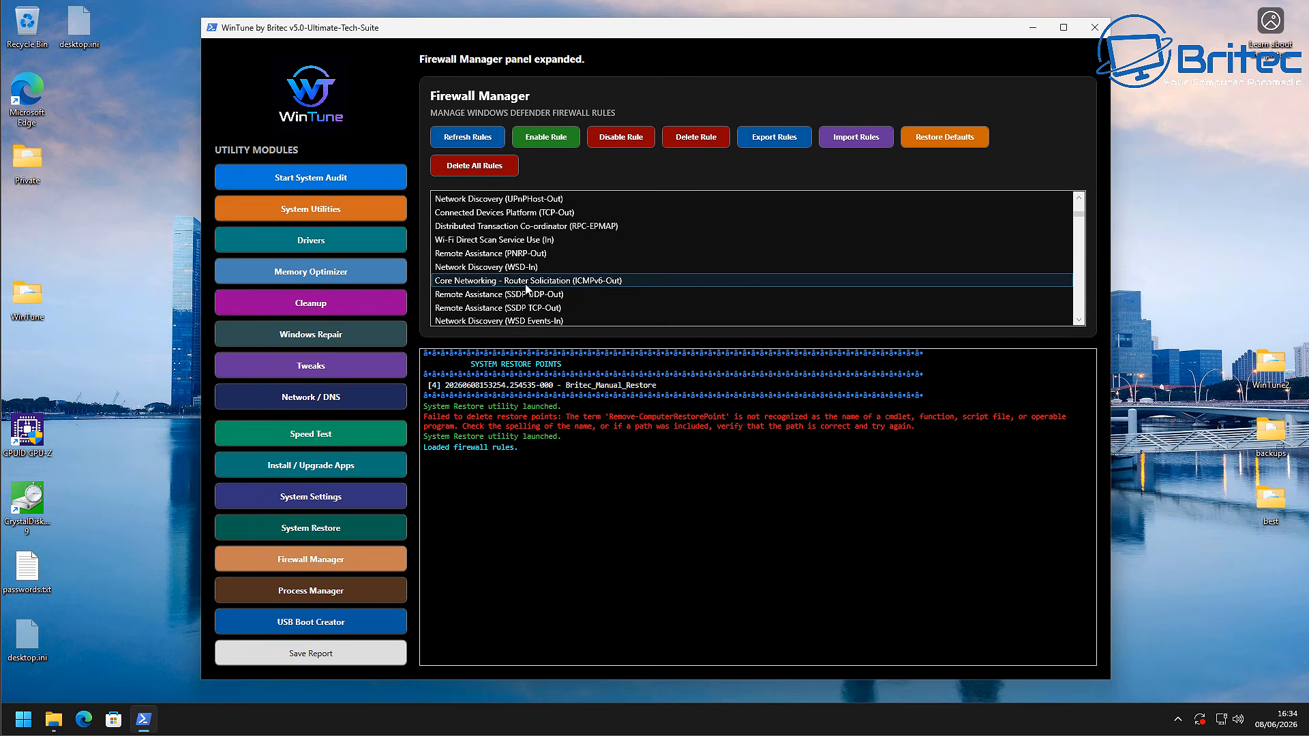
scroll(526, 288, down, 1)
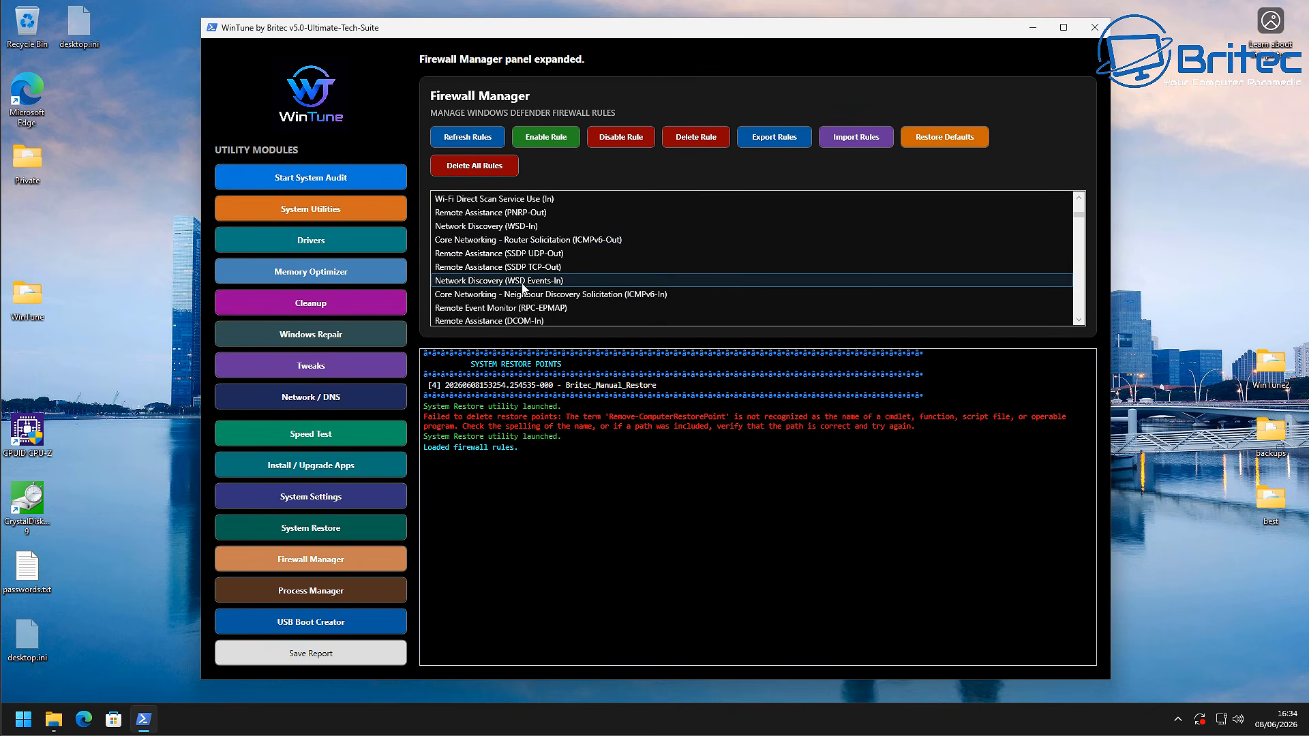
click(482, 228)
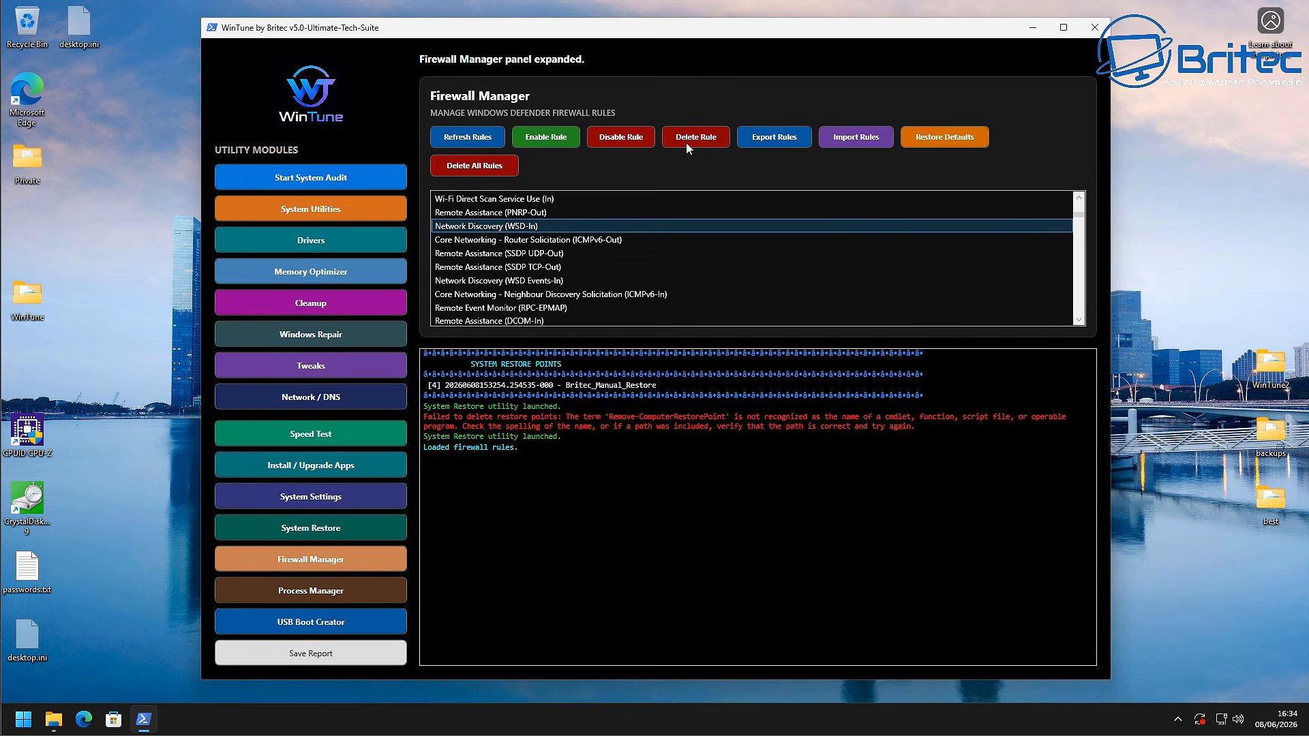
click(623, 140)
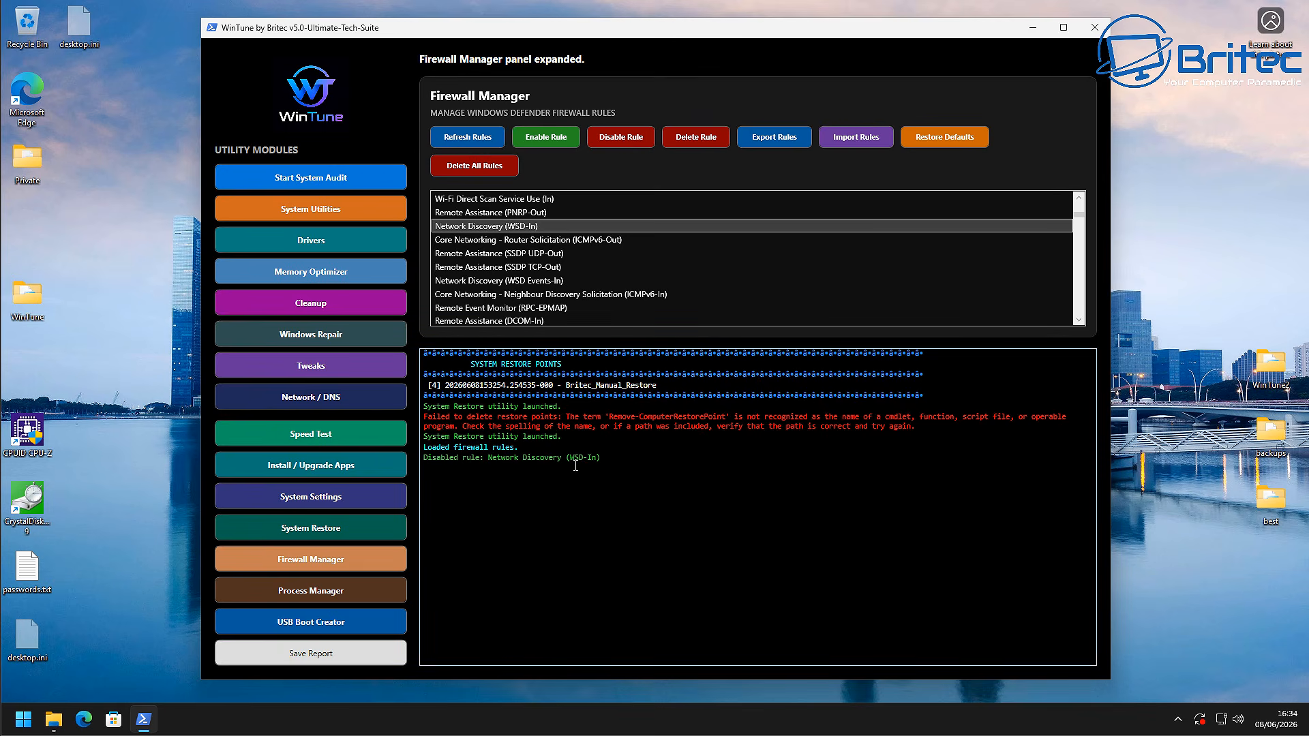
click(554, 138)
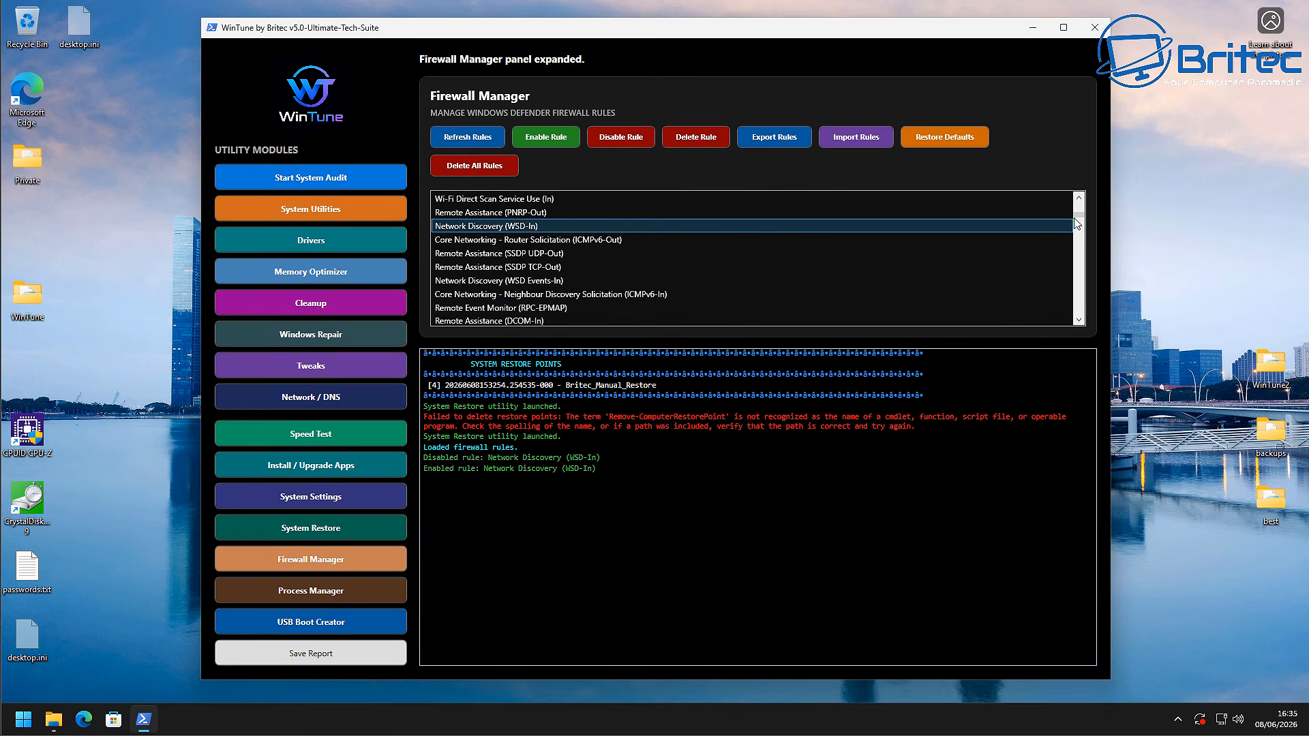
drag(1078, 216, 1085, 328)
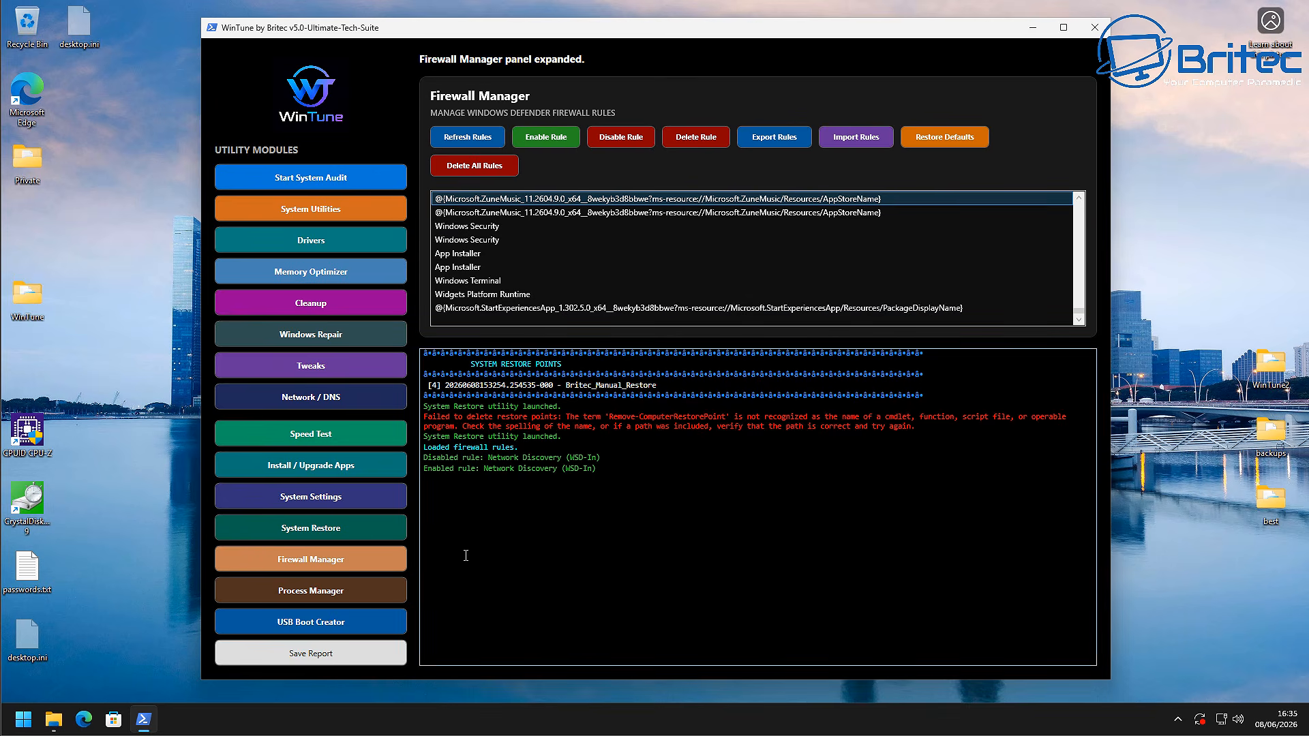
Step: Open the Process Manager module and browse the running processes, selecting SearchIndexer
click(303, 592)
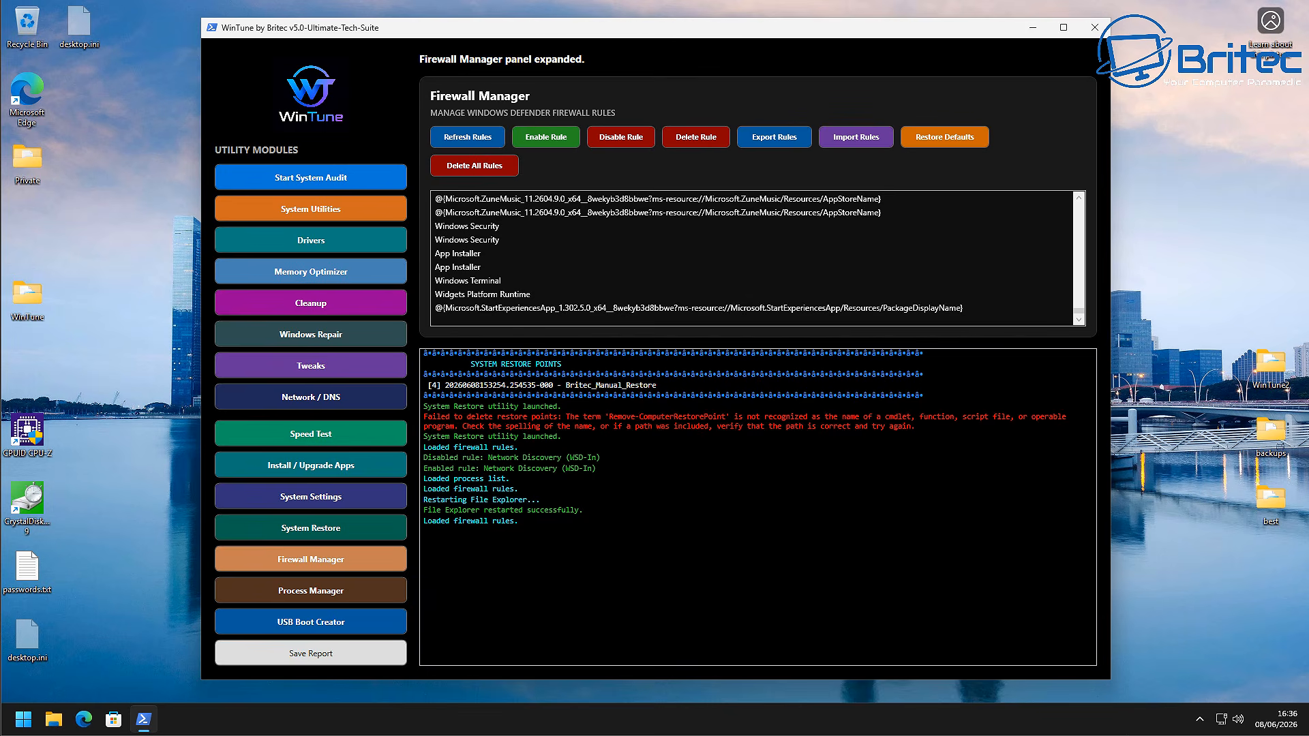
click(321, 592)
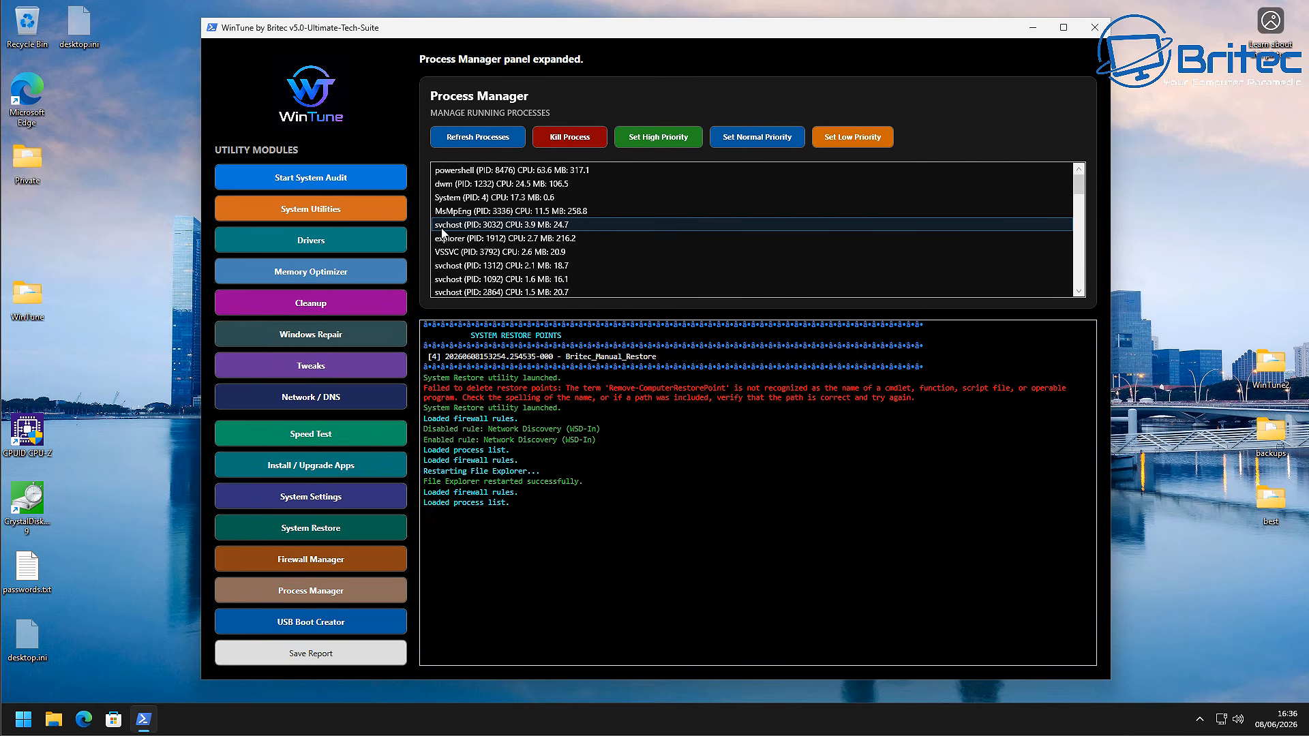
scroll(523, 235, down, 5)
scroll(529, 258, down, 2)
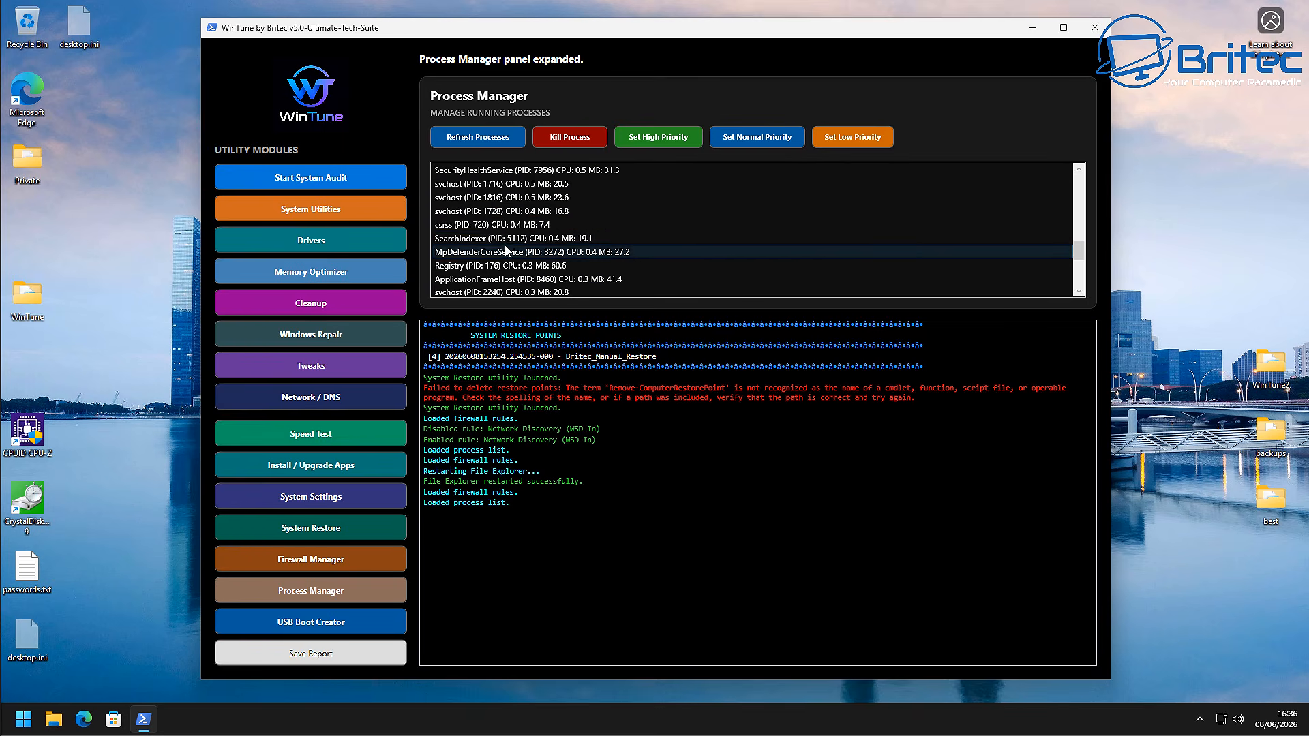
click(515, 241)
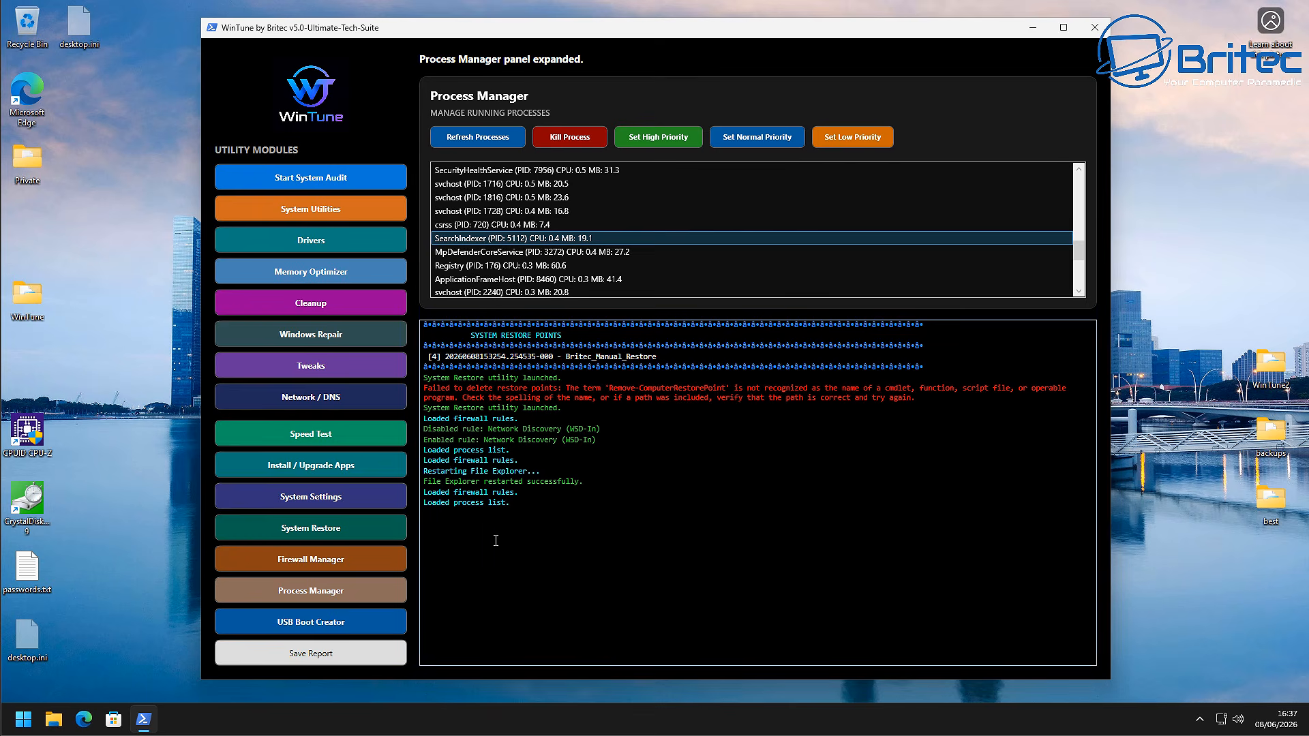
Step: Open the USB Boot Creator module and load Win11_25H2_EnglishInternational_x64_v2.iso from Downloads as the ISO file
click(325, 626)
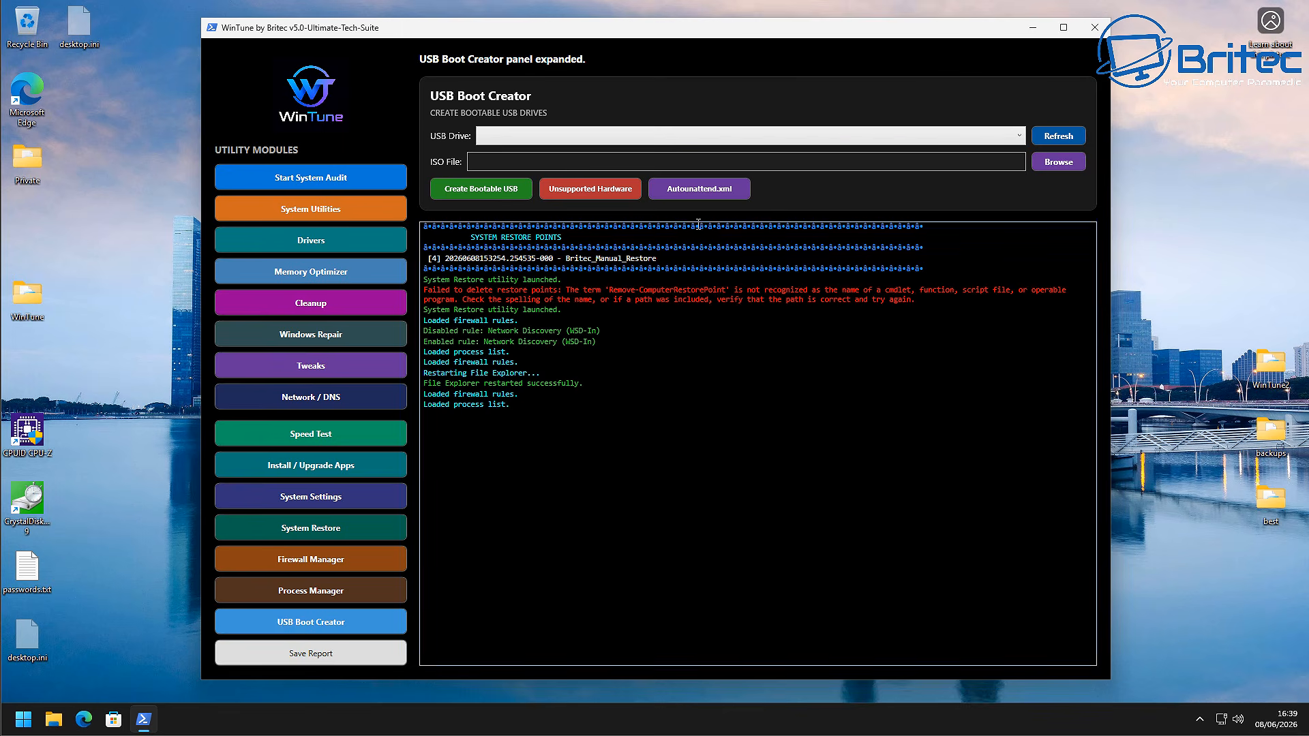
click(1057, 162)
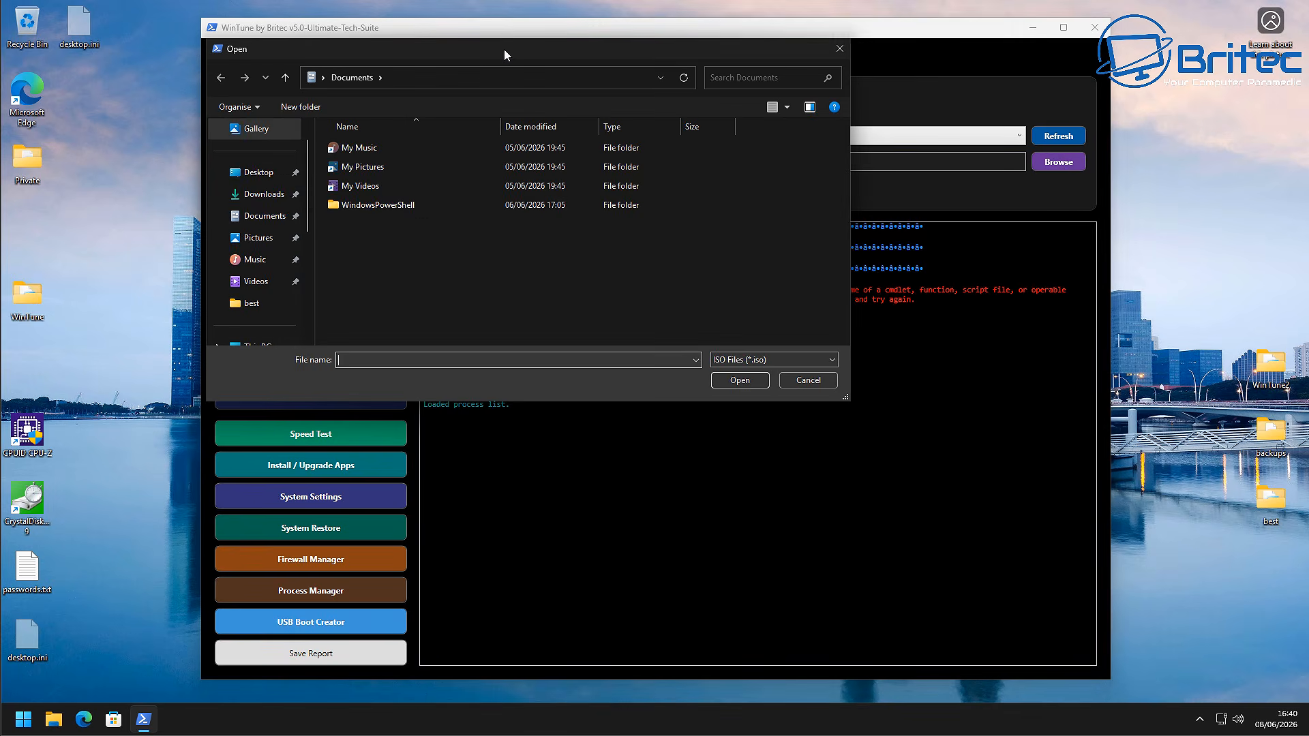
drag(505, 49, 660, 158)
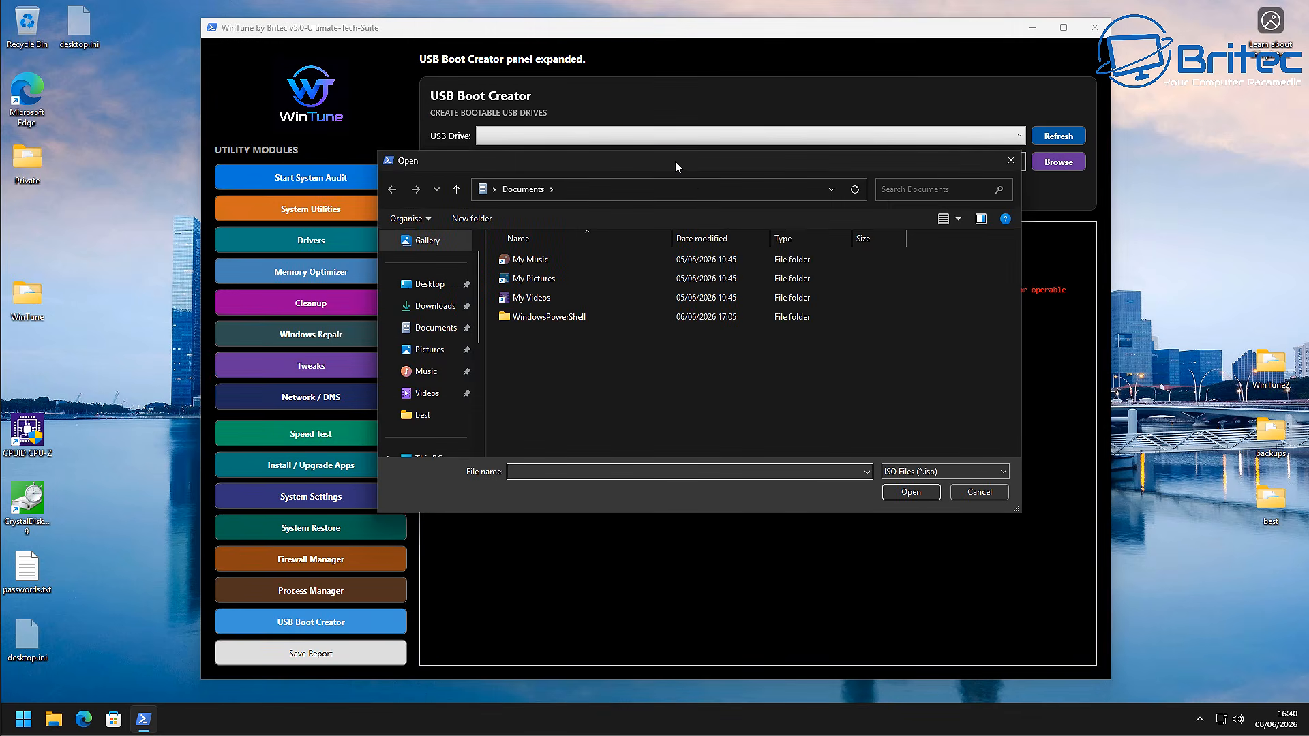
click(417, 304)
click(533, 275)
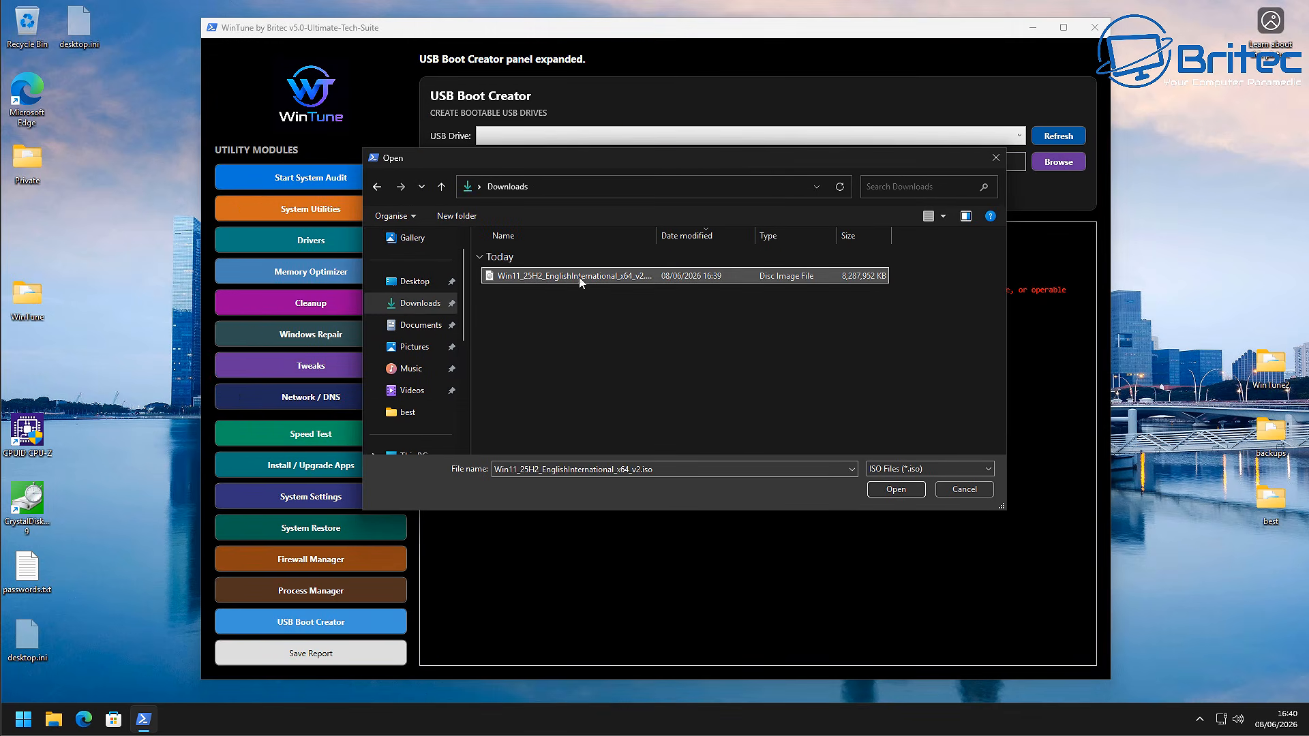
click(896, 489)
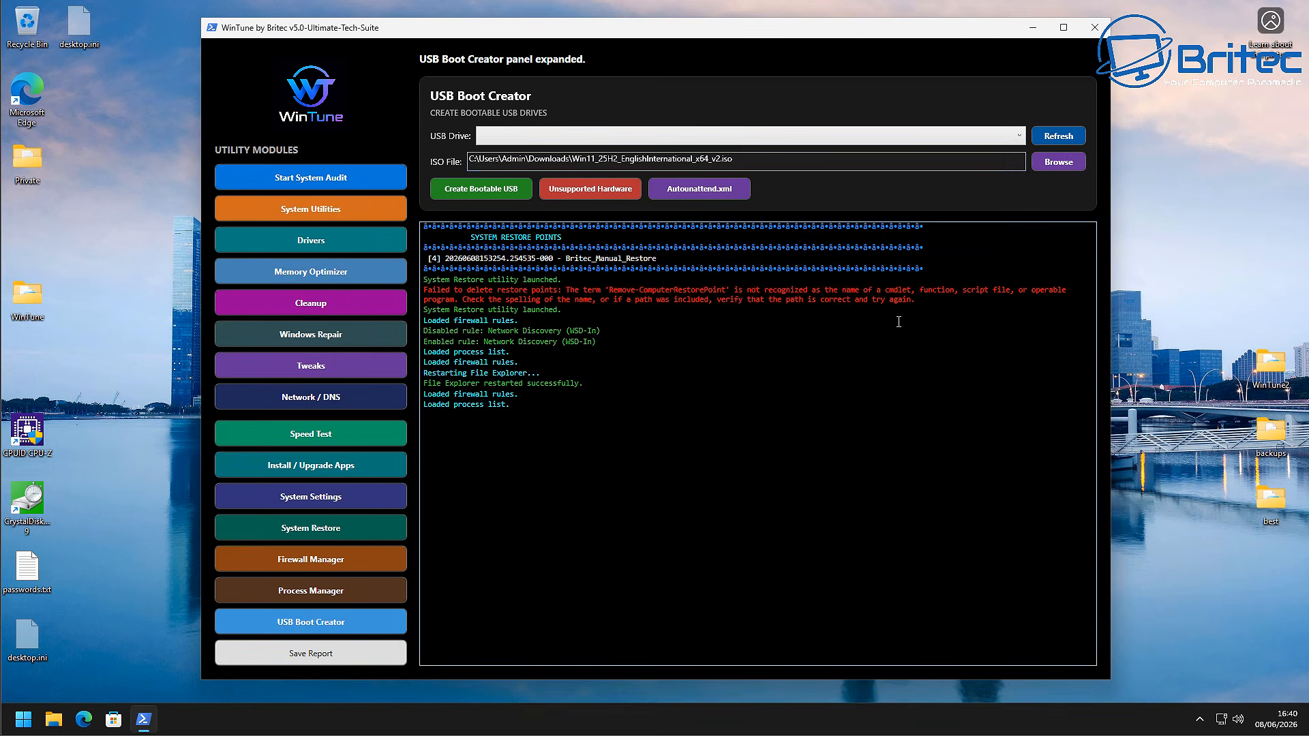
Step: Refresh the list of USB drives and select the E:\ (28.7 GB) drive as the target
click(1019, 135)
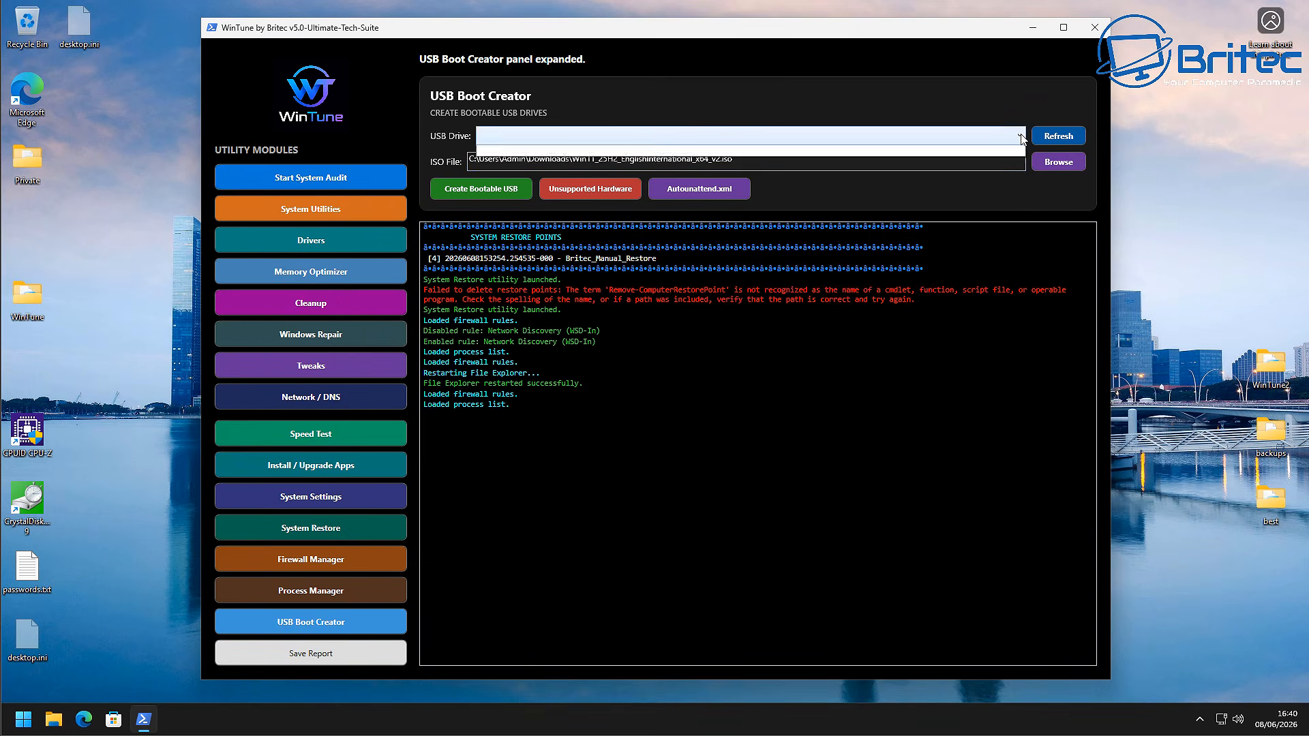
click(1021, 136)
click(1055, 137)
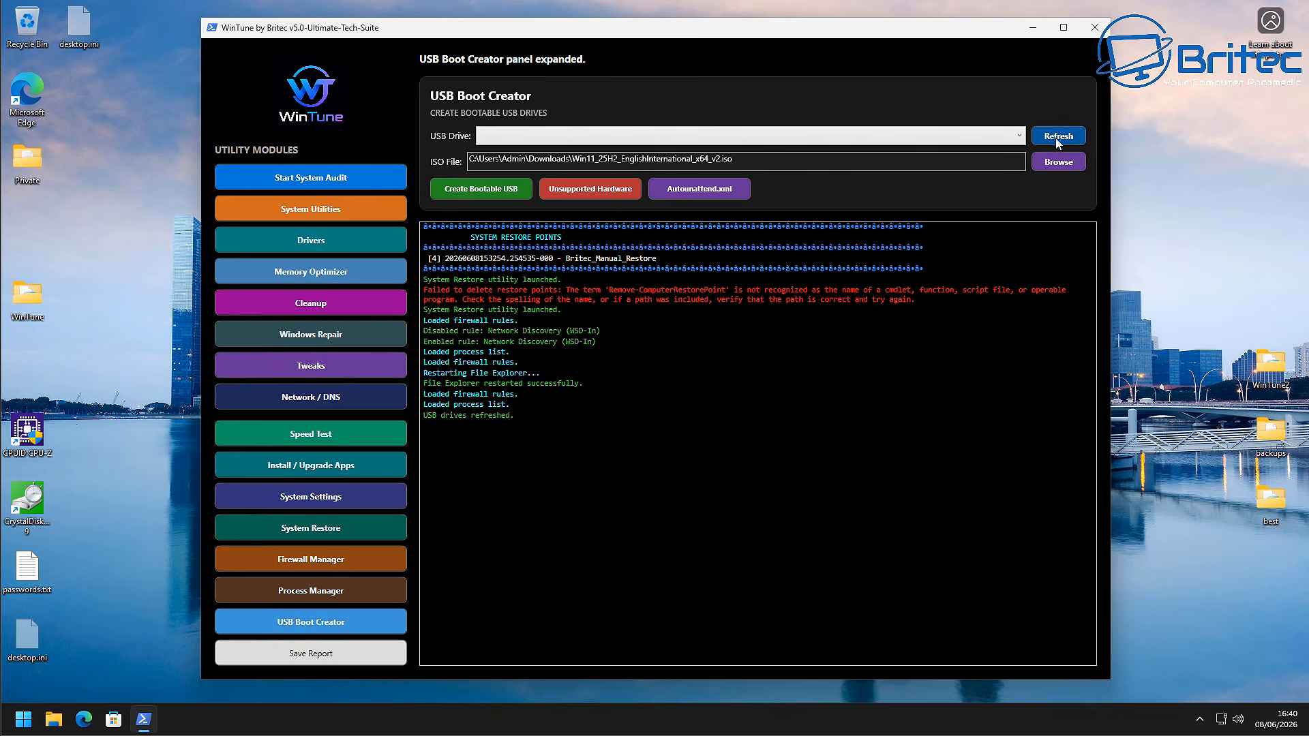
click(1017, 136)
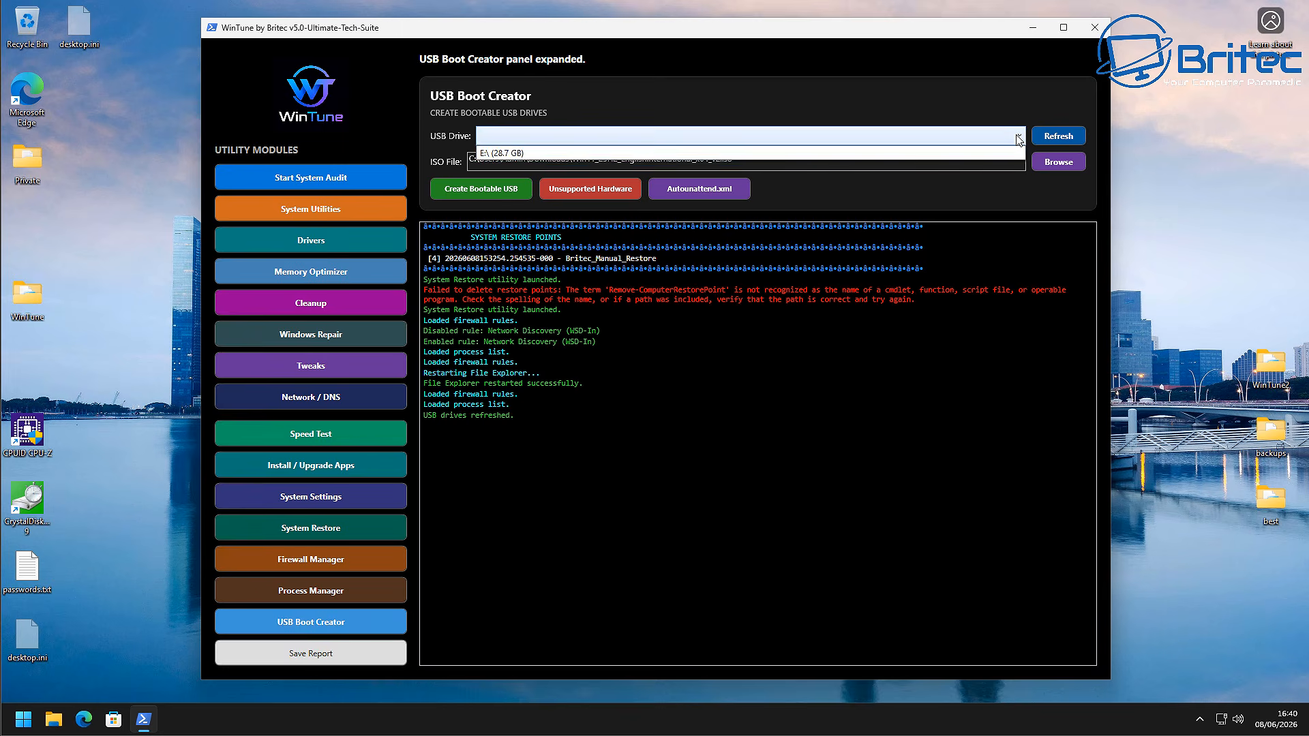
click(512, 154)
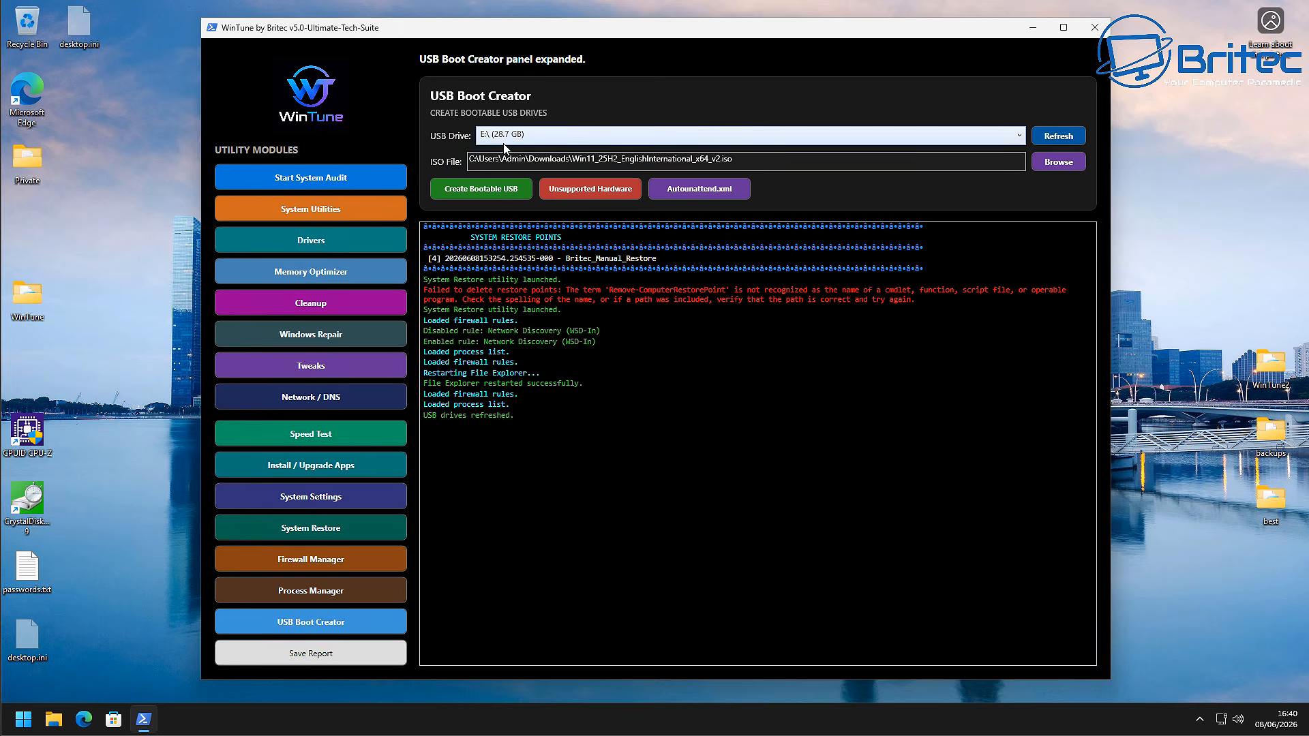
Step: Create the bootable Windows 11 USB, accepting the drive erasure, and highlight the restore point deletion error in the log
click(476, 192)
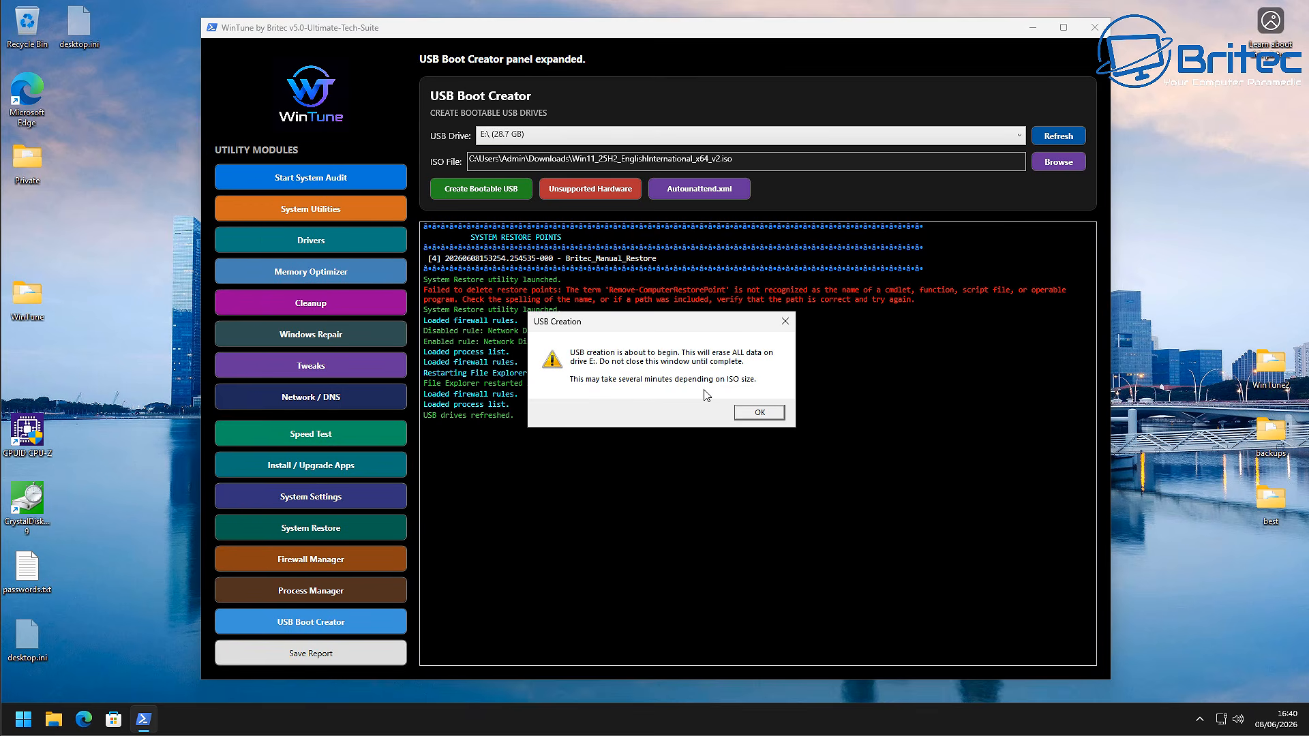
click(758, 414)
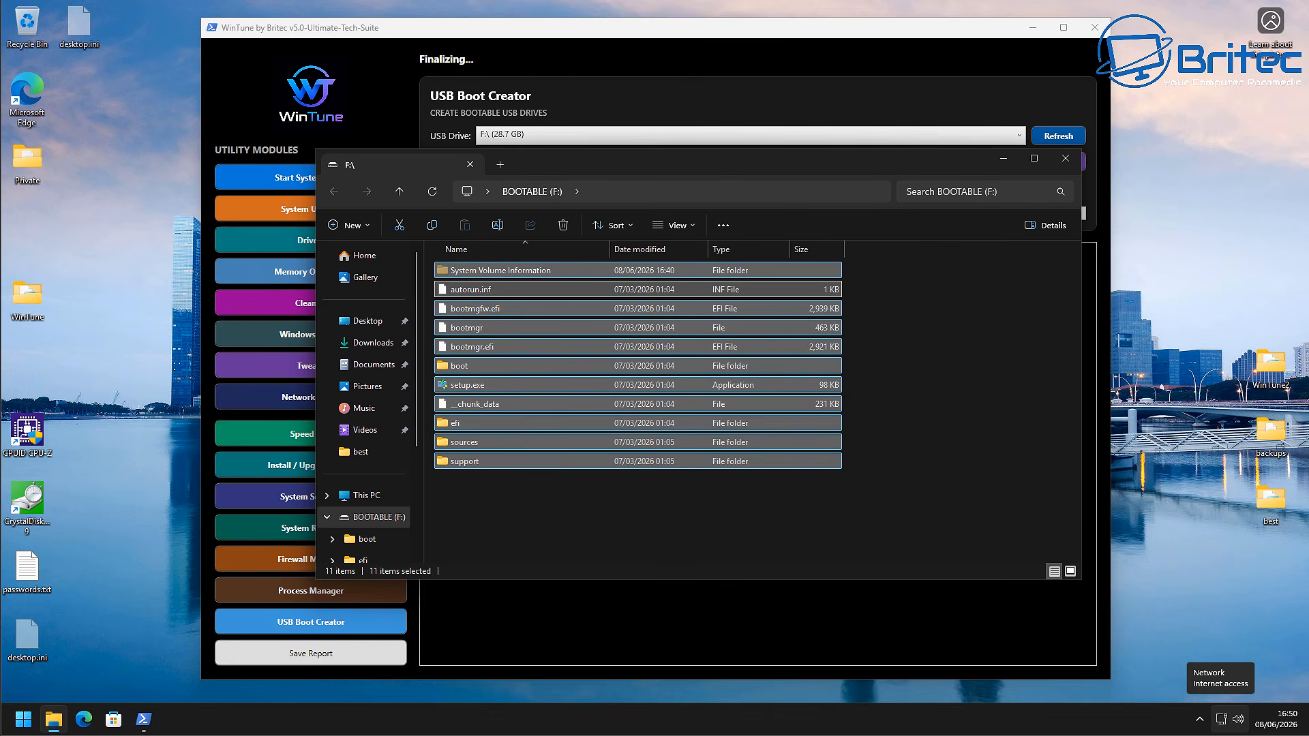
click(1004, 159)
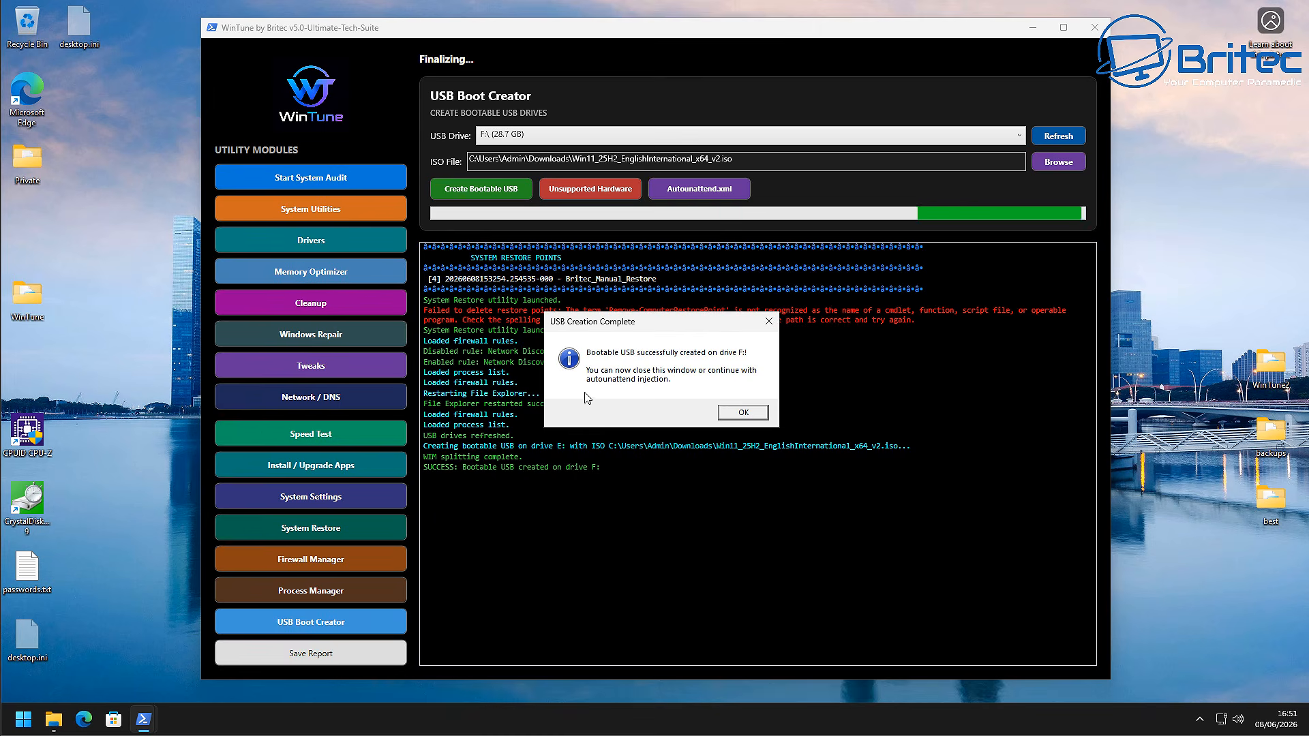
click(743, 413)
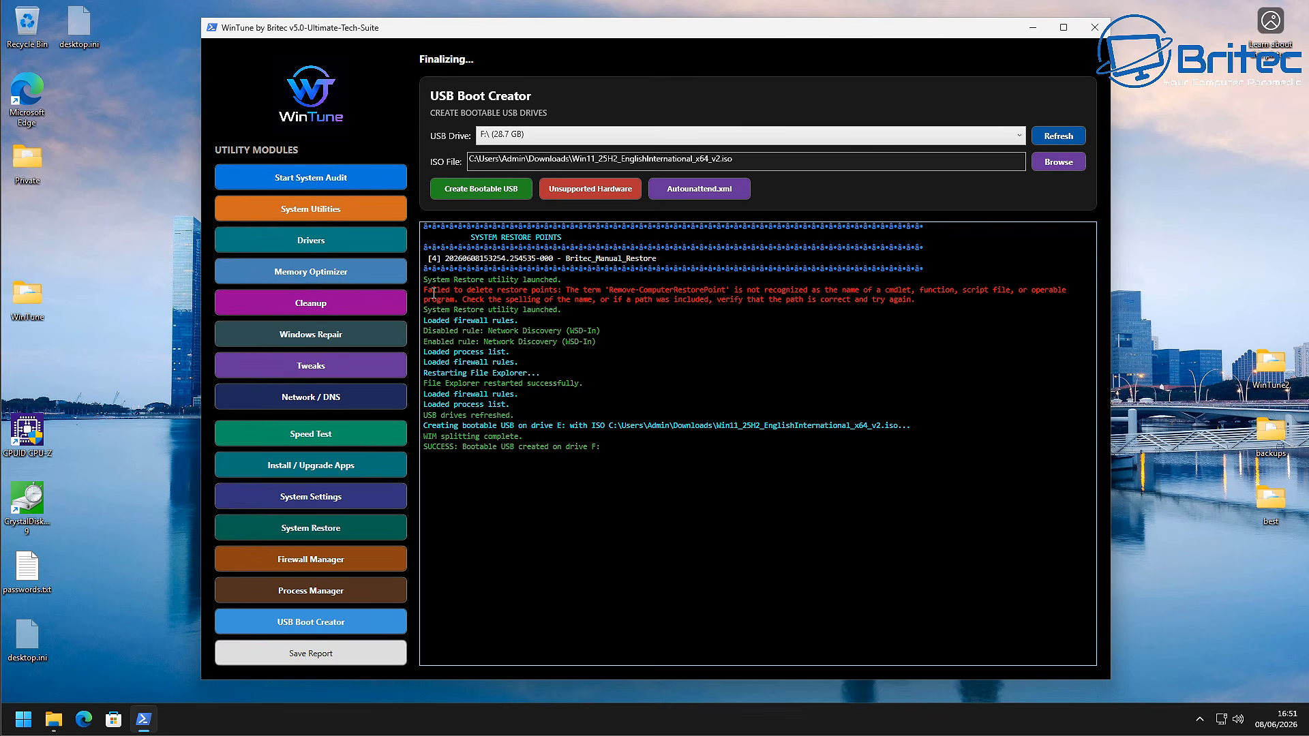
drag(423, 292, 929, 303)
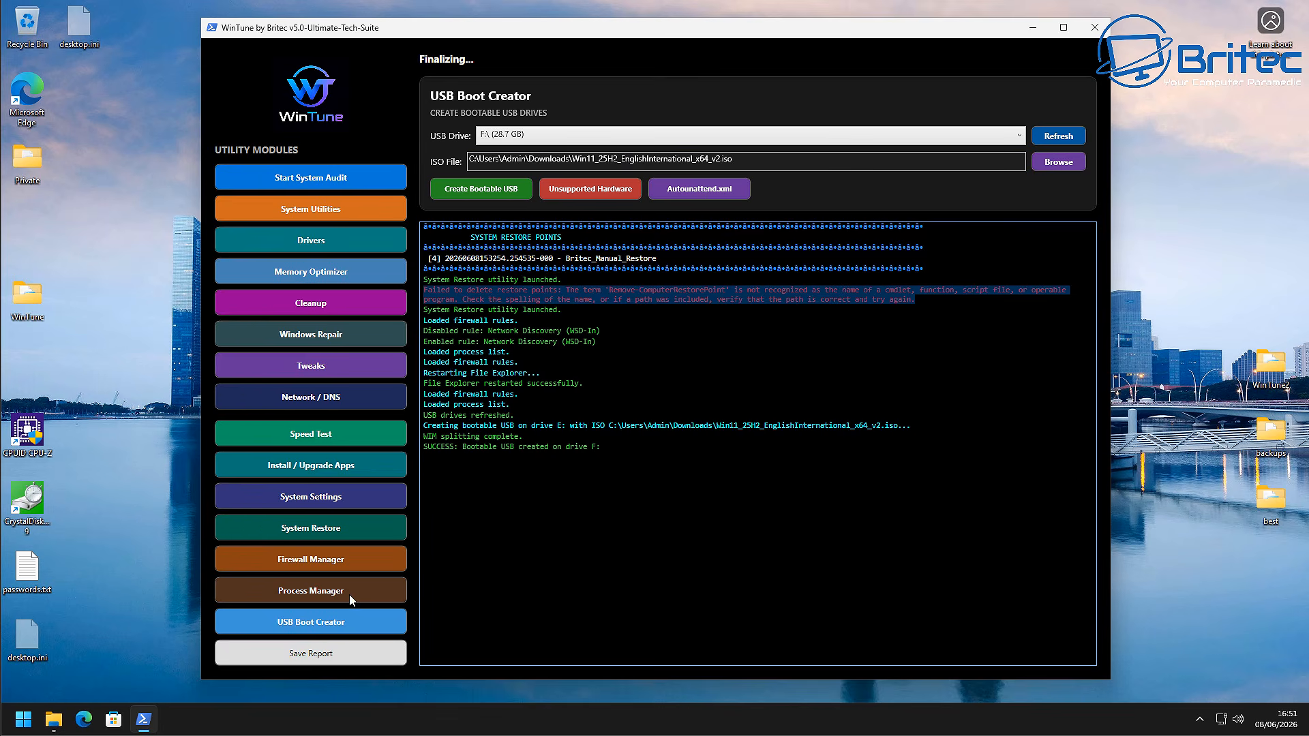
Step: Bring up the BOOTABLE (F:) folder window and arrange it alongside the WinTune window
mouse_move(53, 719)
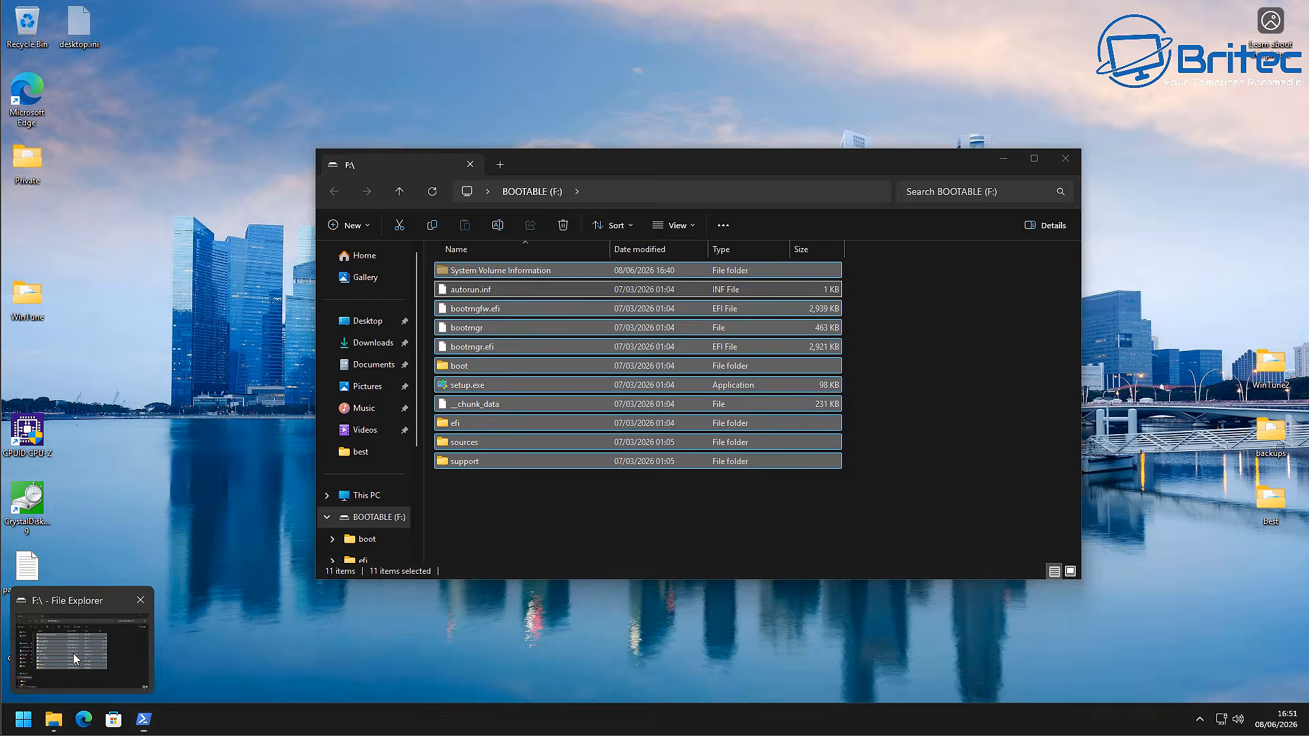
click(73, 653)
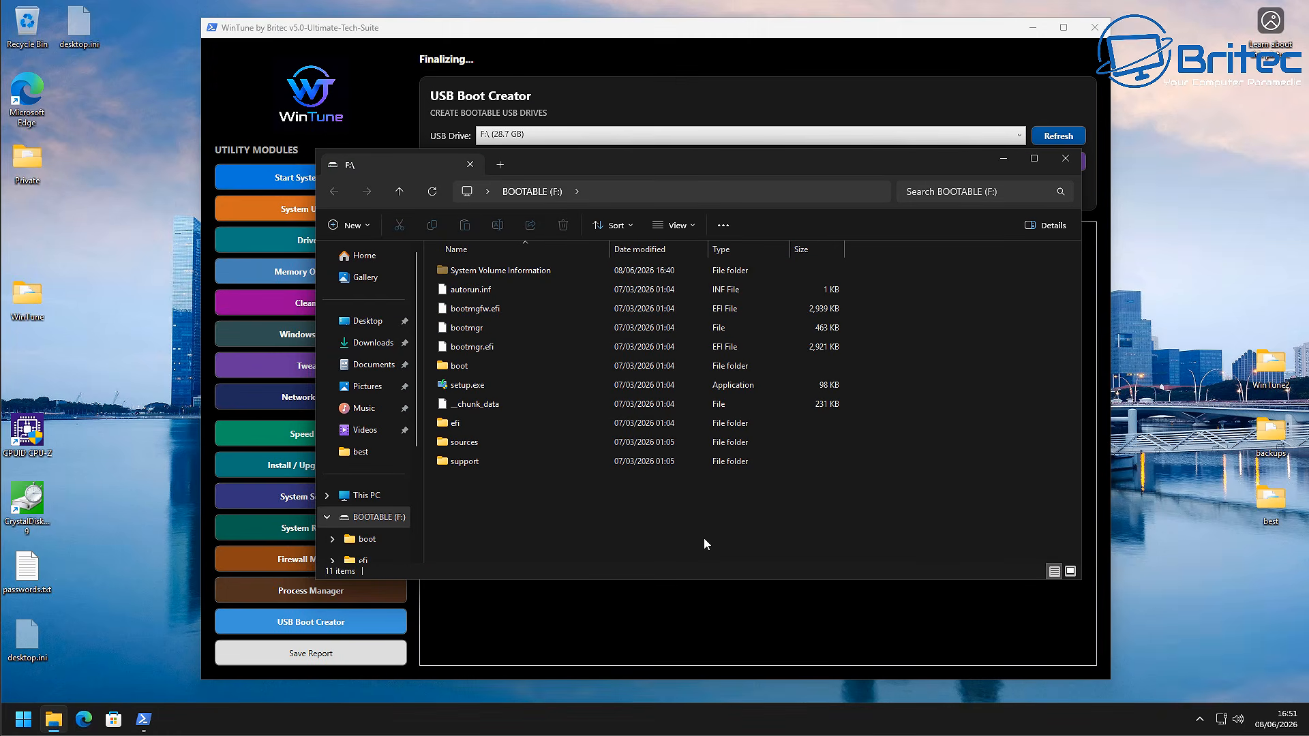
drag(625, 164, 955, 143)
drag(670, 33, 499, 34)
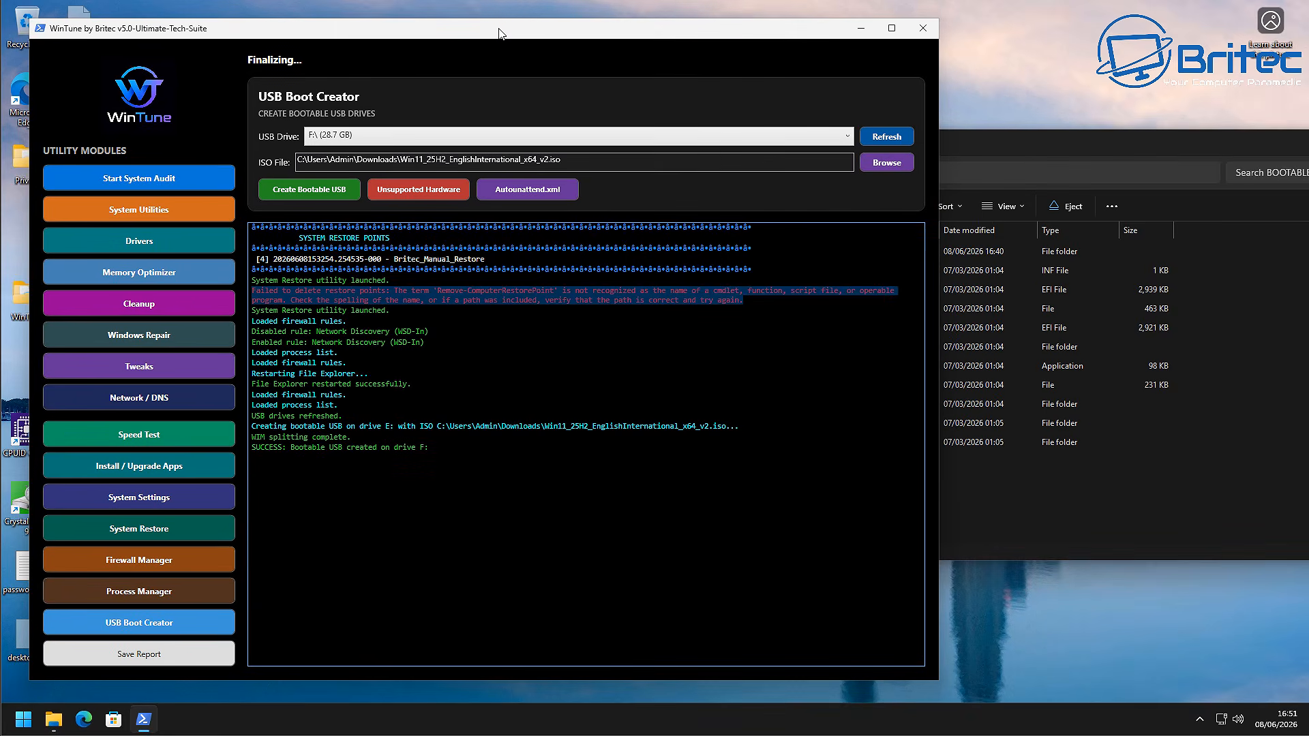
click(972, 138)
drag(972, 138, 903, 134)
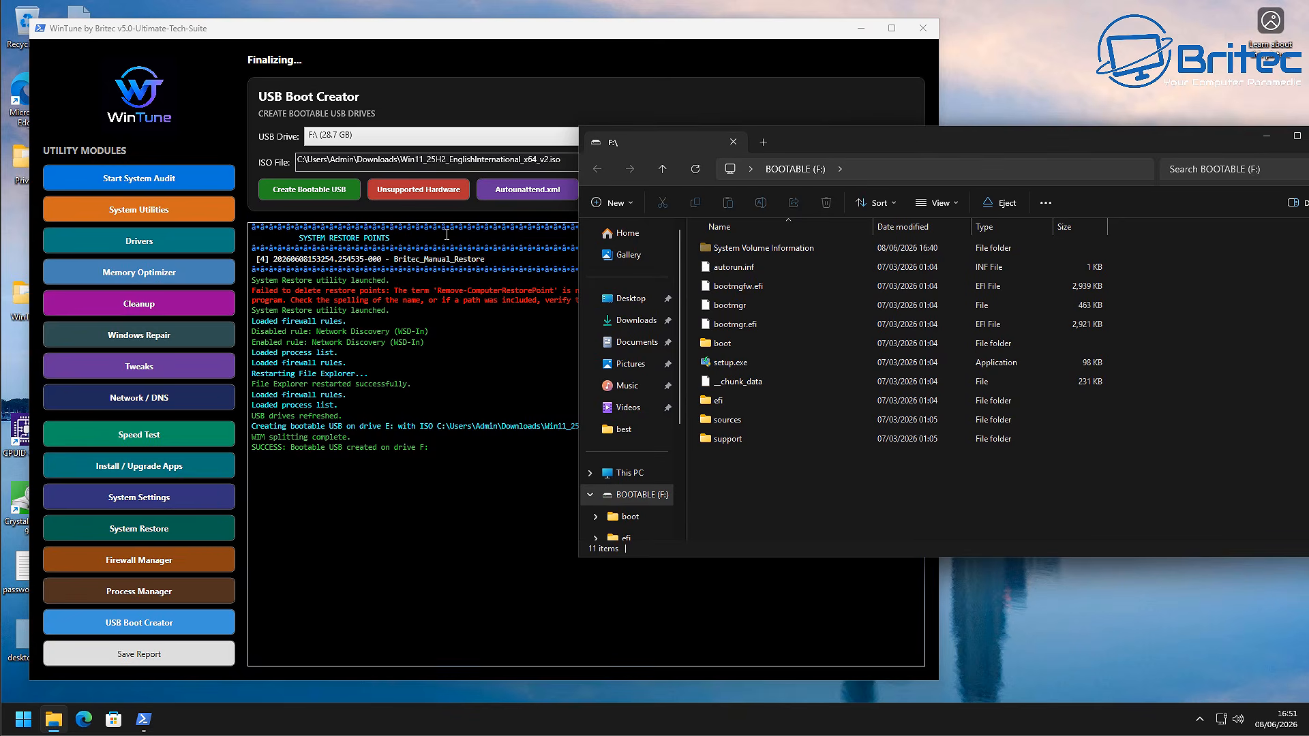
Step: Apply the unsupported hardware bypass to the bootable USB and check the files on drive F:
click(417, 190)
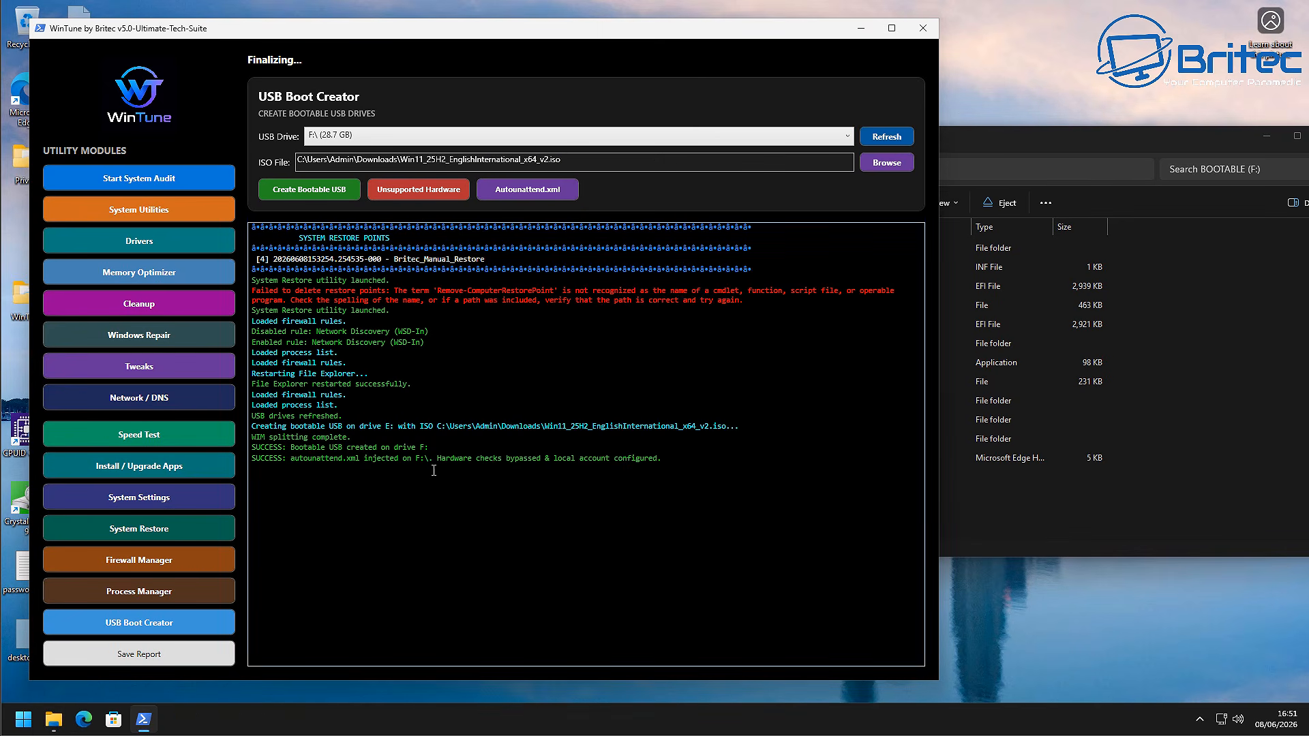
click(1062, 505)
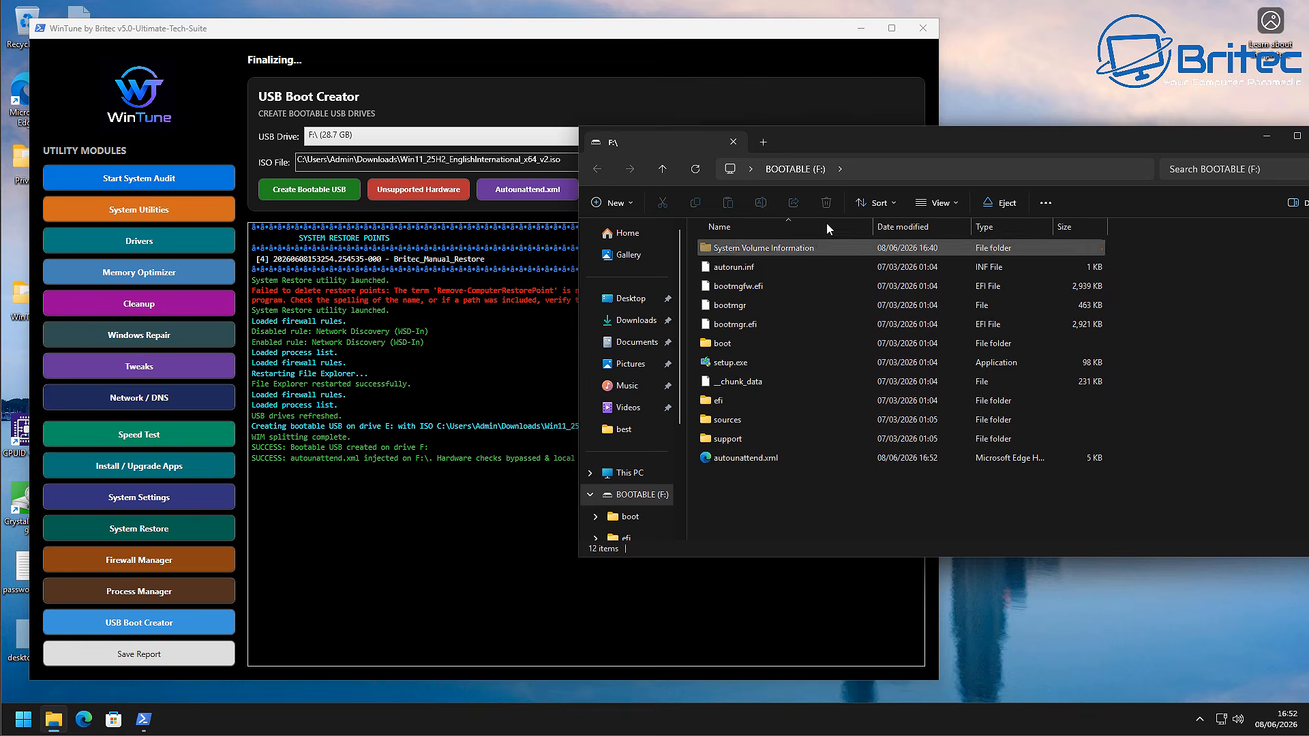
drag(930, 133, 953, 210)
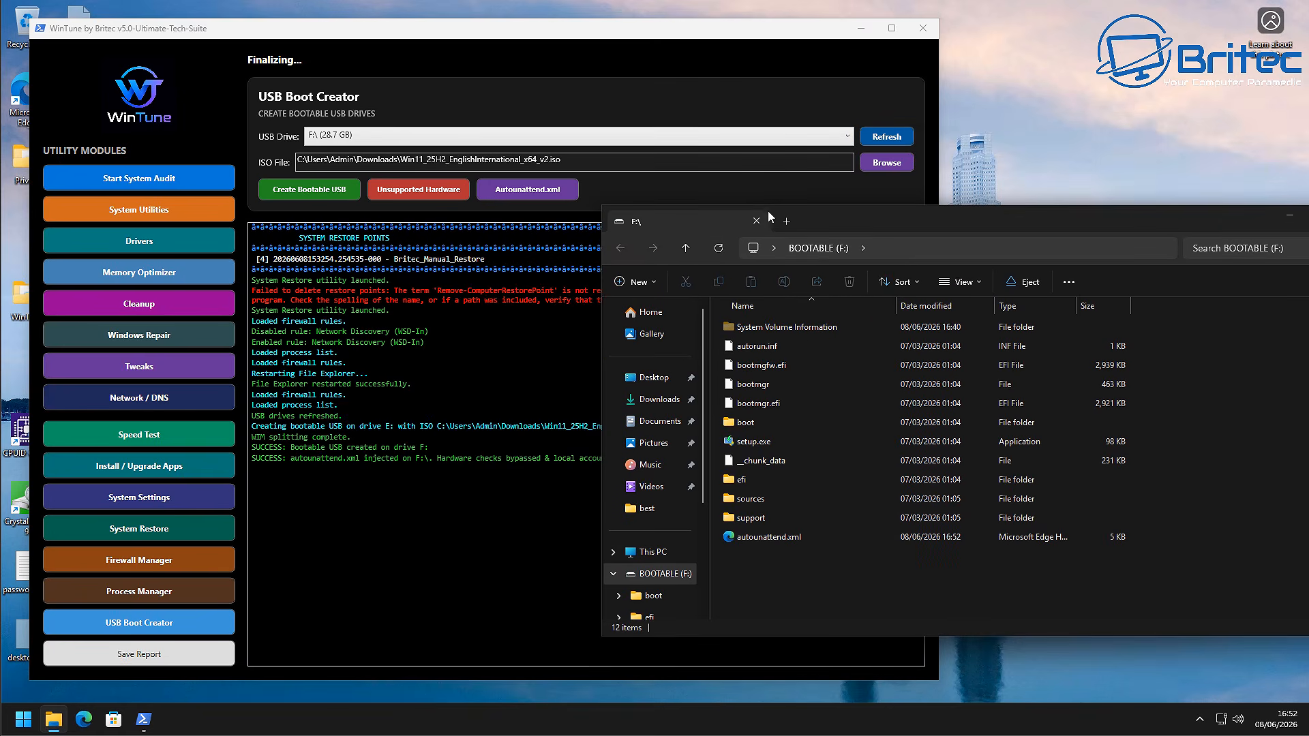
Step: Inject the downloaded autounattend.xml files into the bootable USB, check the drive's contents and close its folder window
click(541, 190)
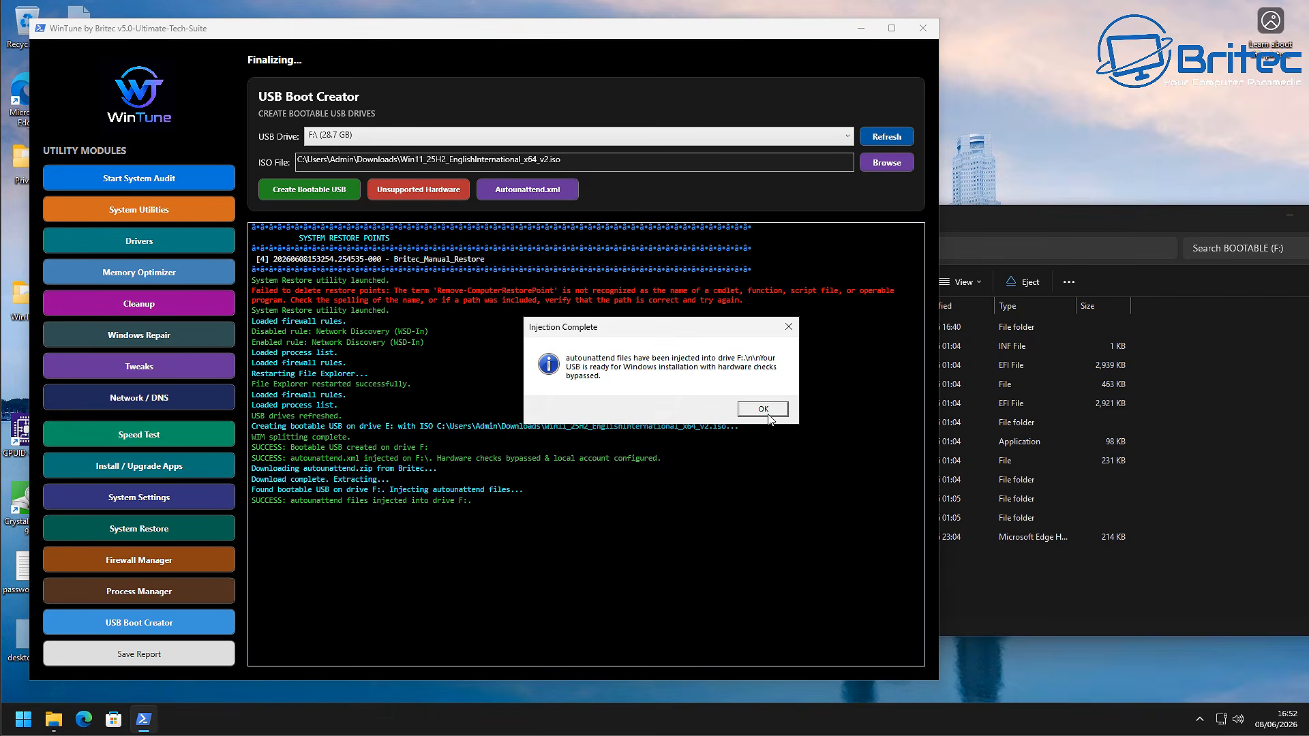
click(768, 412)
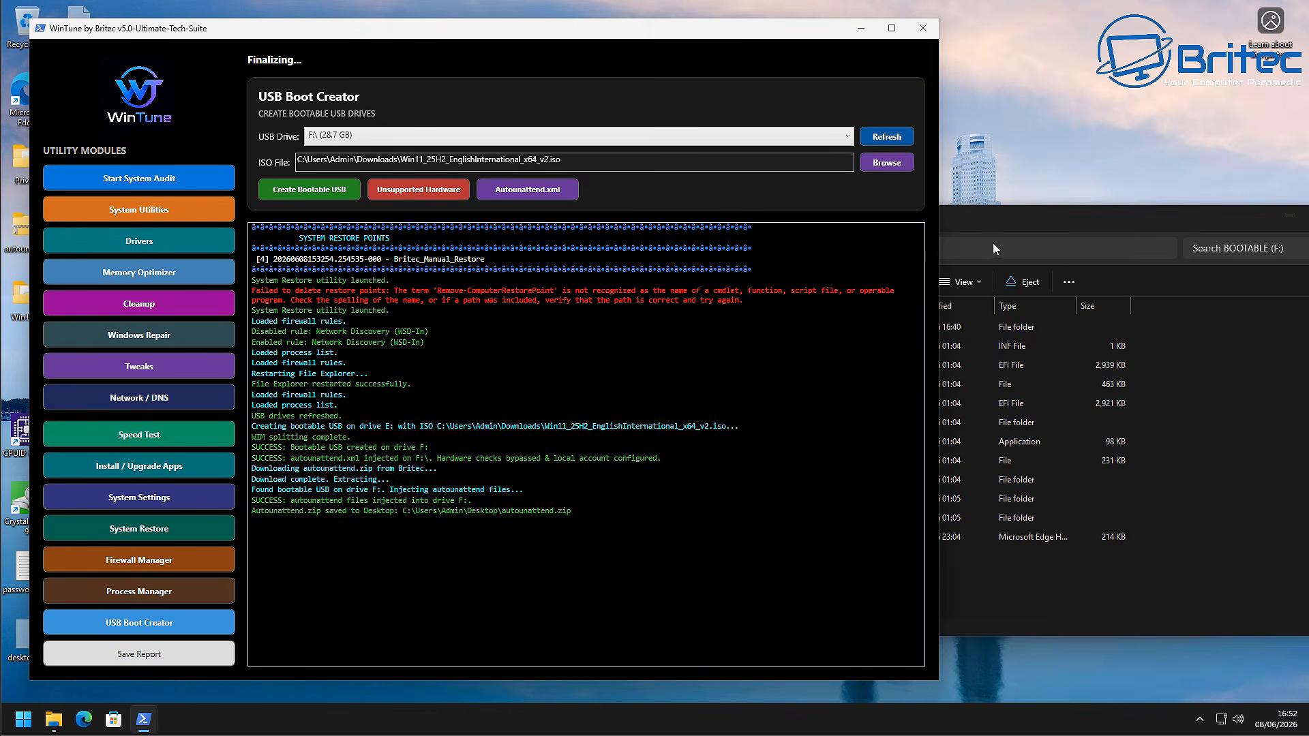
drag(1012, 219, 677, 162)
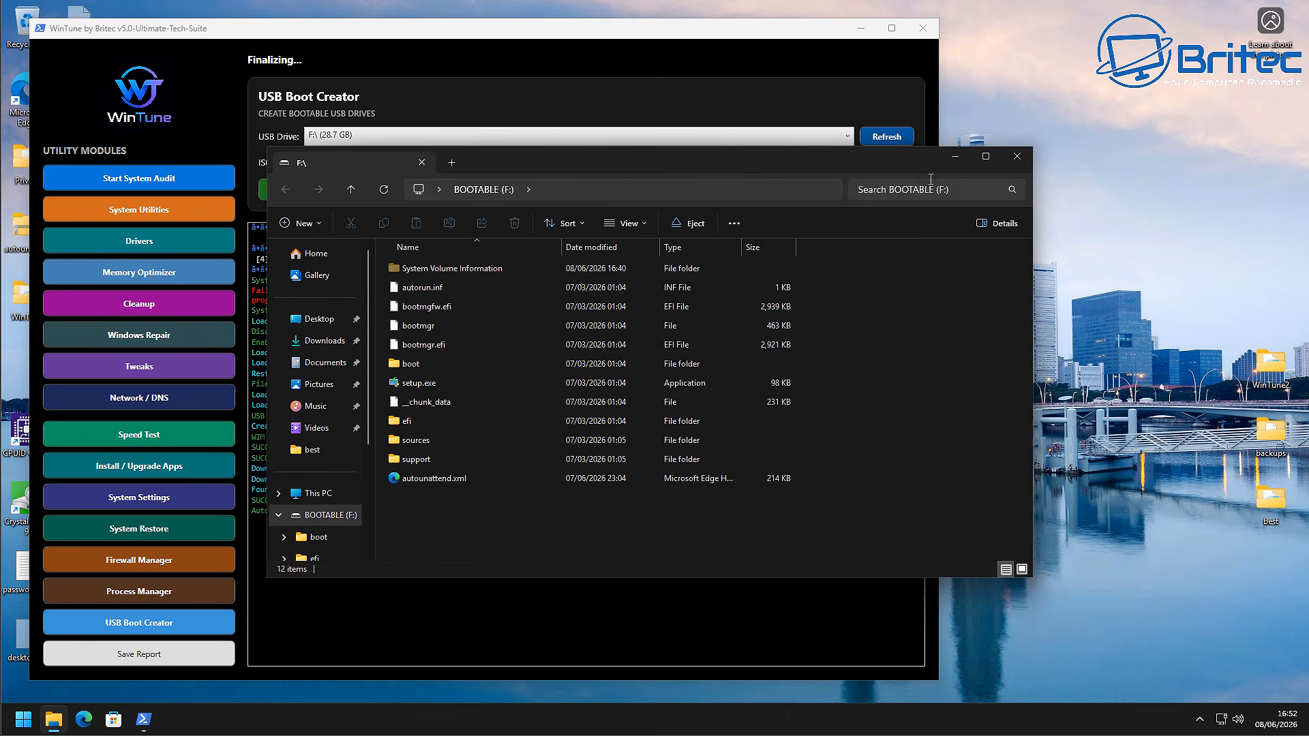
click(1022, 161)
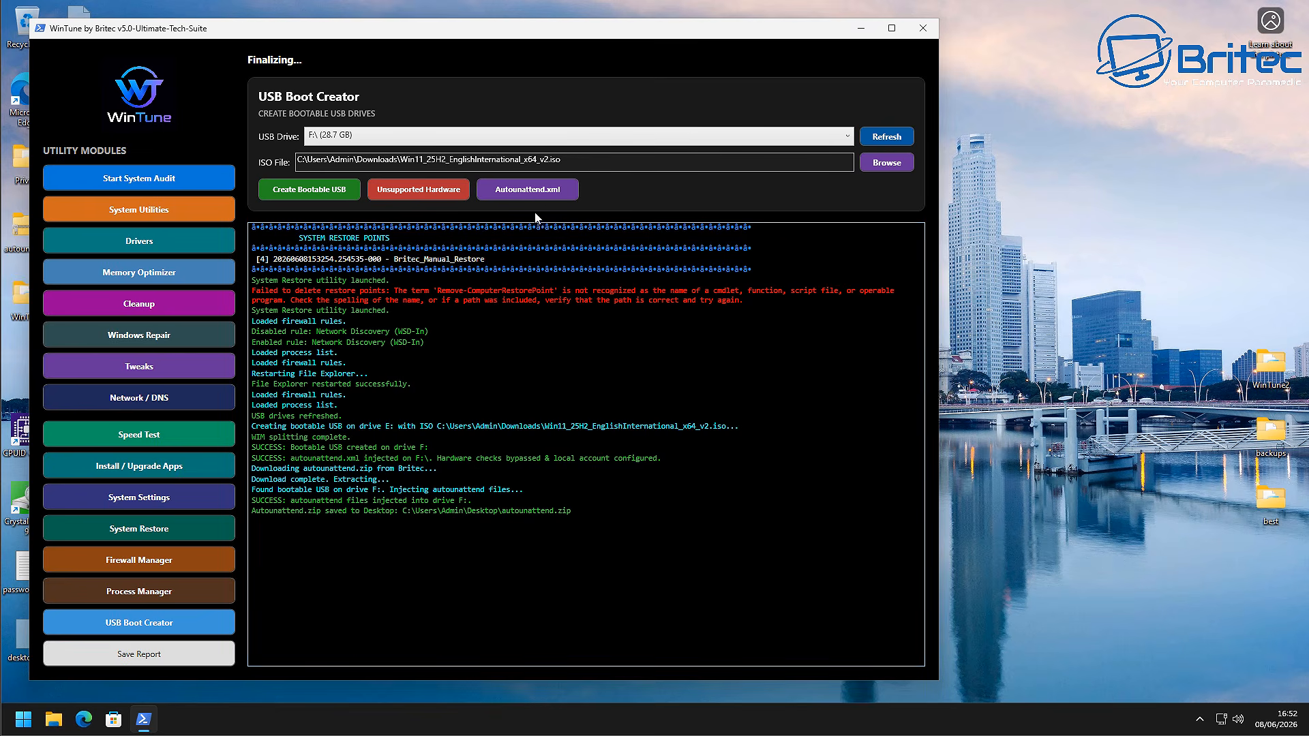
Step: Save the WinTune utility report to the desktop and close WinTune
drag(465, 35, 596, 38)
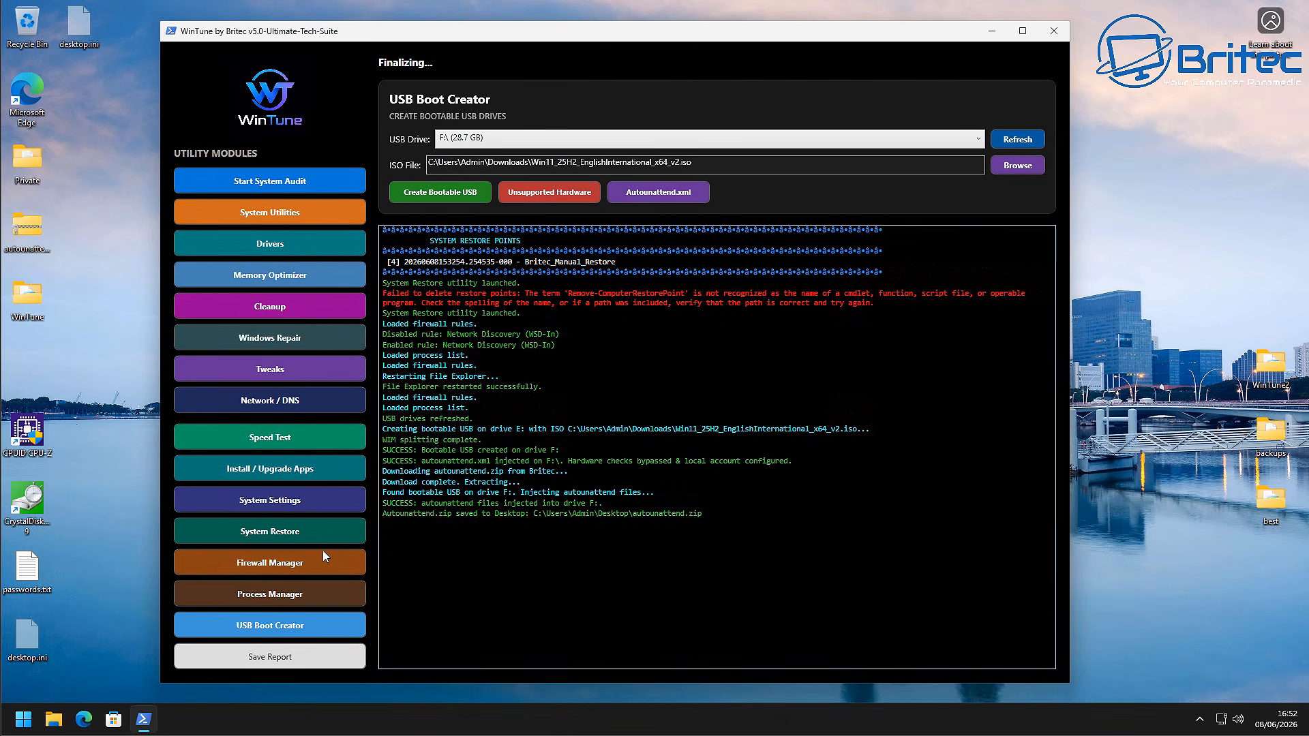
click(272, 655)
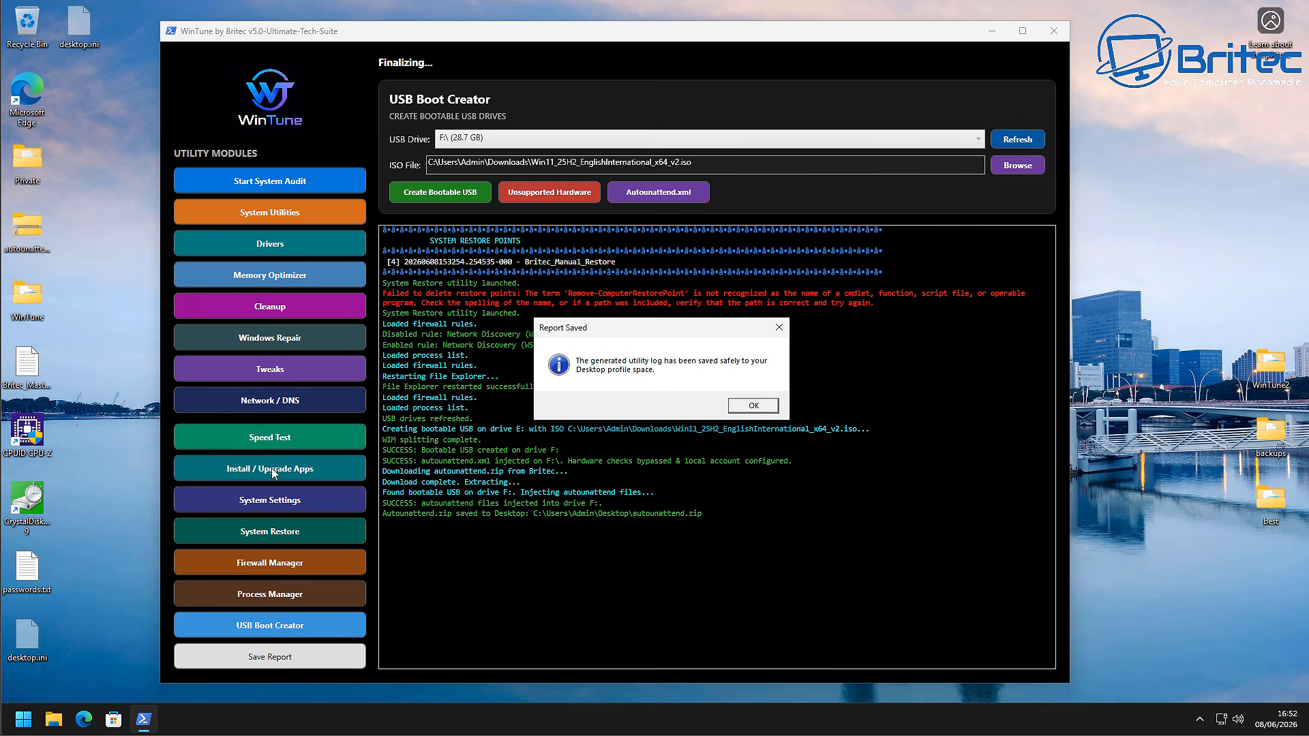
click(754, 406)
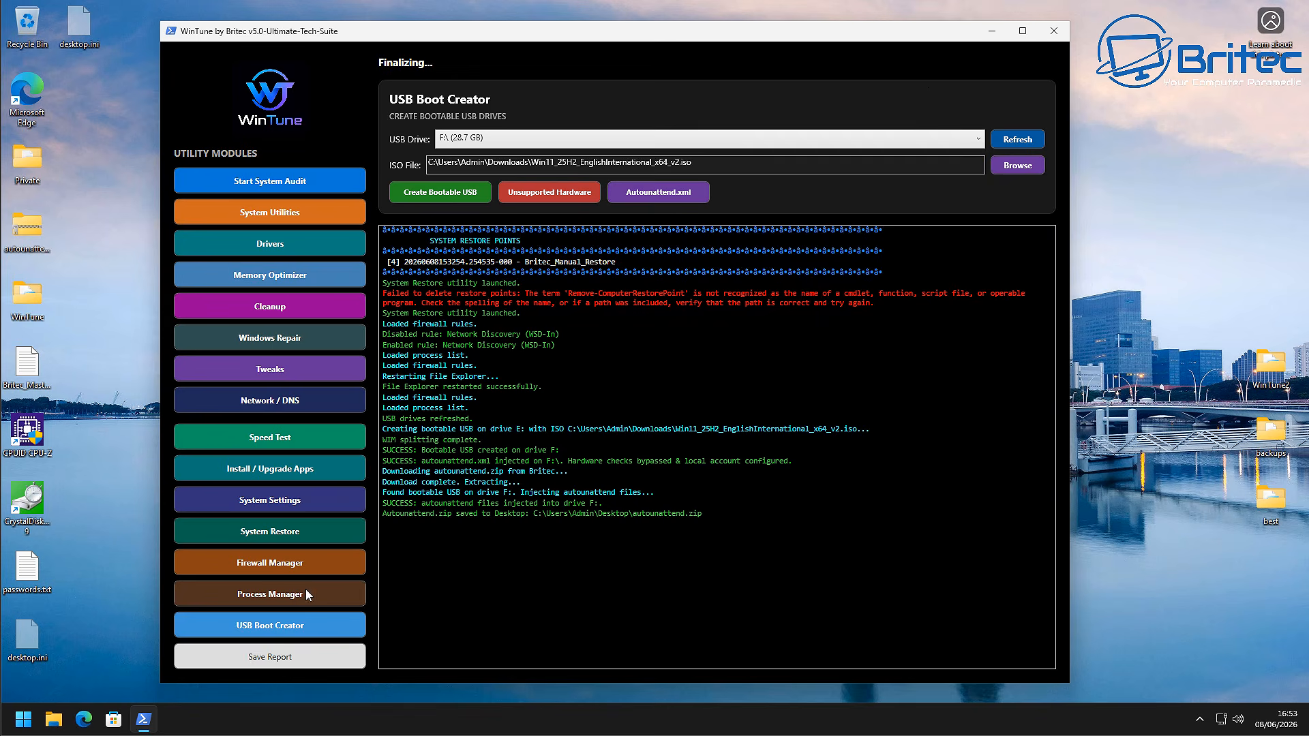
click(1054, 34)
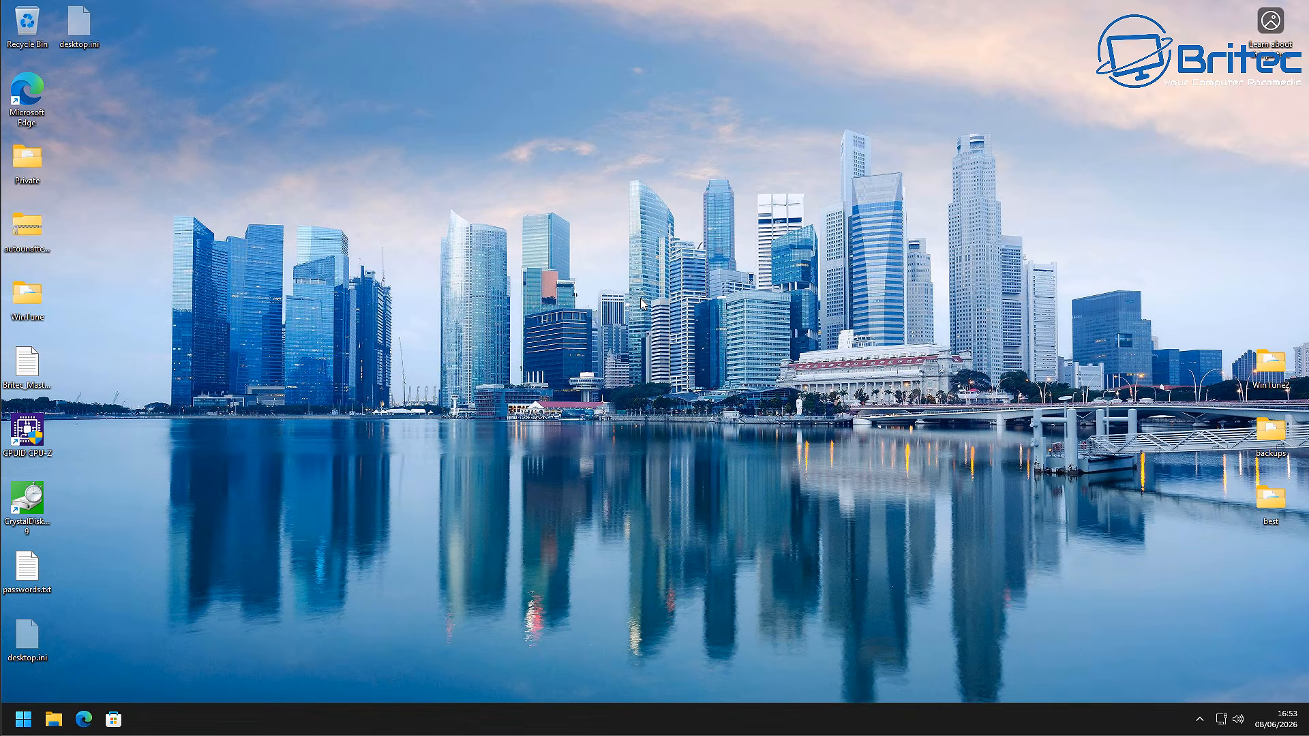